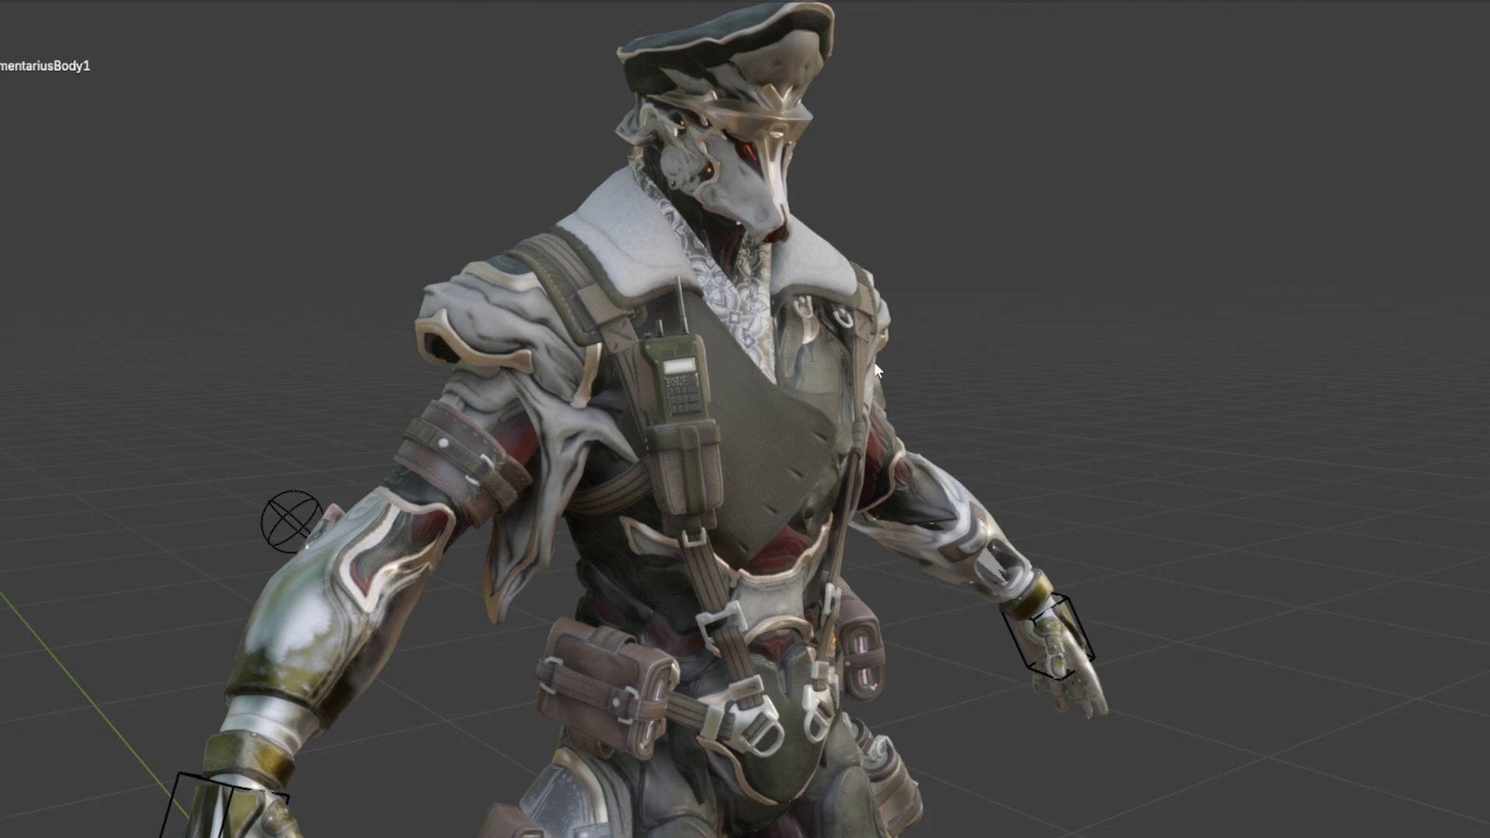
Move the FrumentariusBodyTint_t.png texture node into line with the FrumentariusBodyMaterial_t.png node in the body material's node graph
{"action": "middle_click_drag", "start_coordinate": [887, 377], "coordinate": [928, 437]}
{"action": "left_click", "coordinate": [926, 435]}
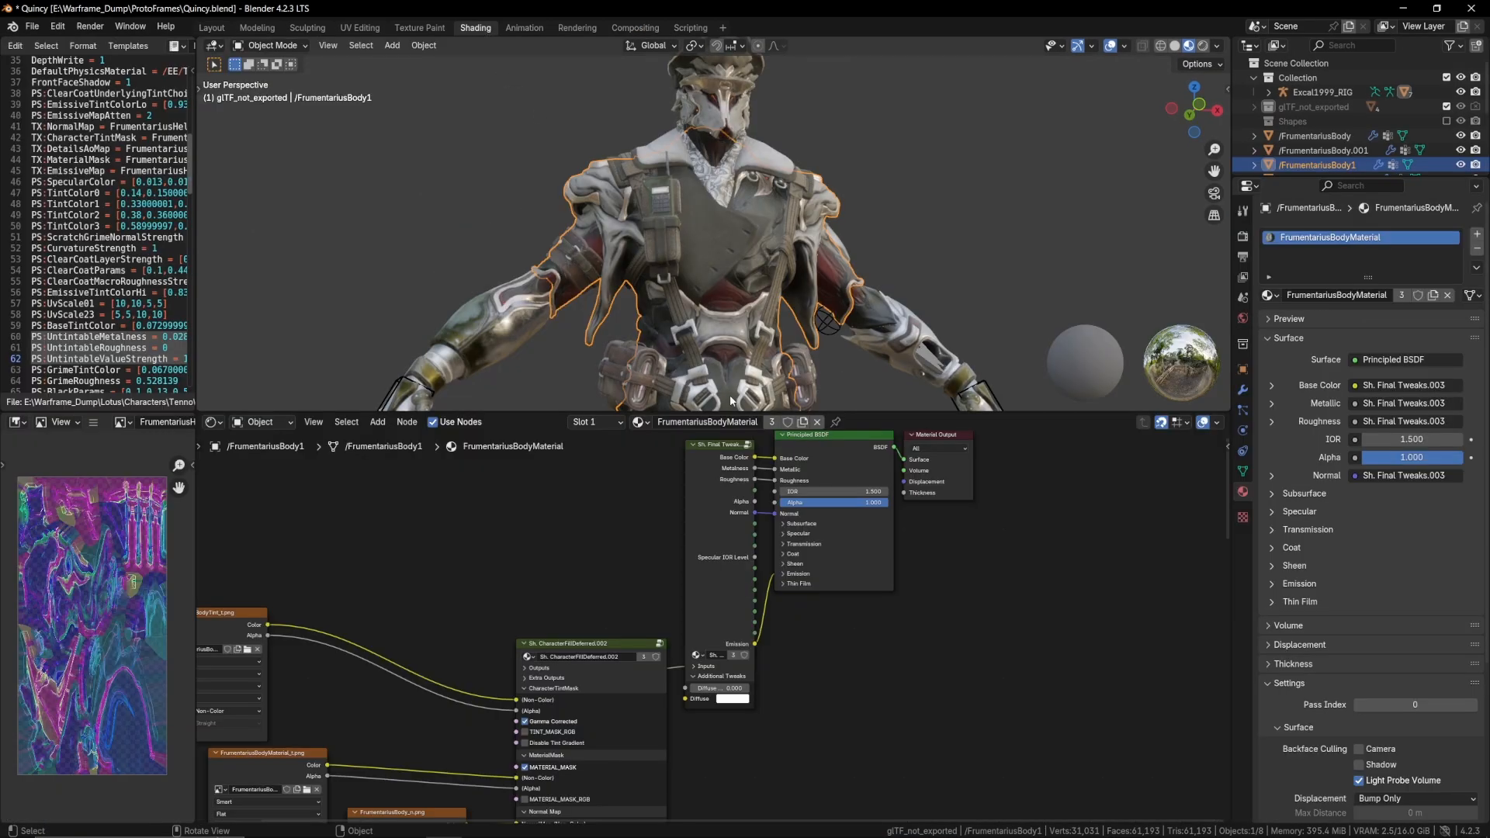
{"action": "scroll", "coordinate": [635, 654], "scroll_direction": "down", "scroll_amount": 5}
{"action": "middle_click_drag", "start_coordinate": [635, 654], "coordinate": [654, 538]}
{"action": "middle_click_drag", "start_coordinate": [430, 756], "coordinate": [473, 709]}
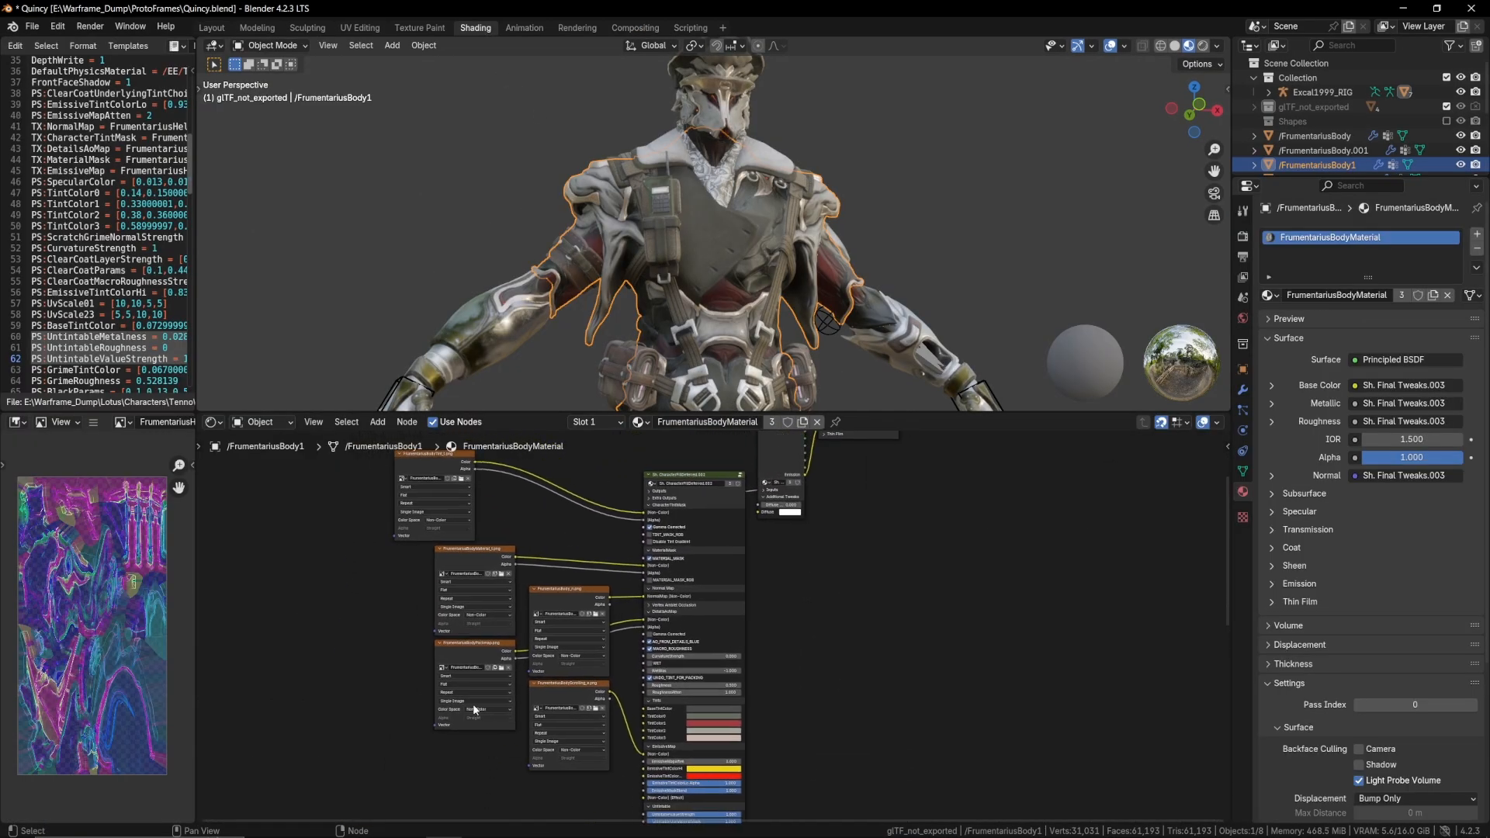
{"action": "left_click_drag", "start_coordinate": [432, 464], "coordinate": [473, 465]}
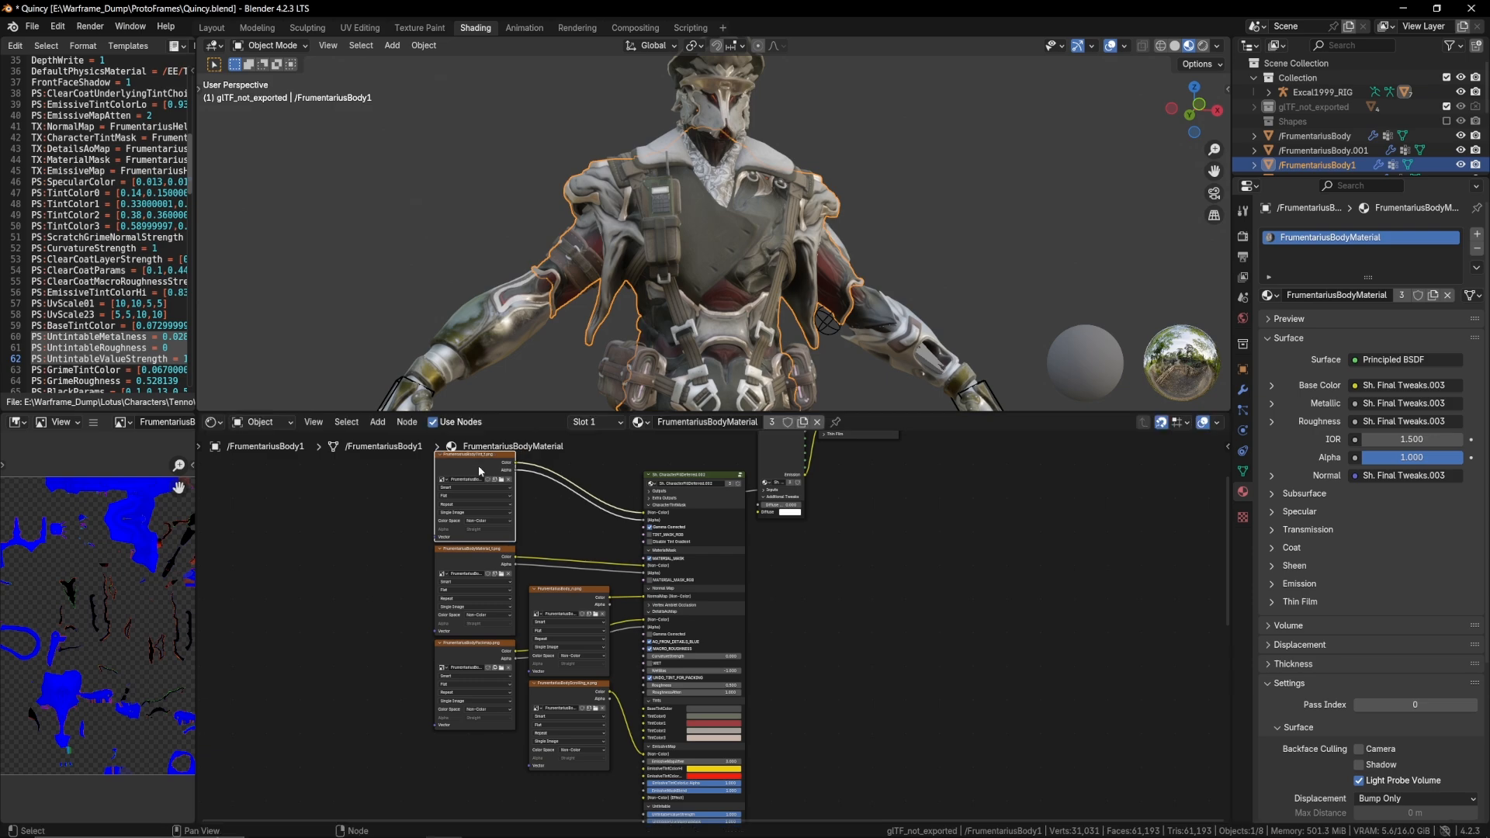
Enlarge the 3D viewport by shrinking the shader node area
{"action": "scroll", "coordinate": [827, 589], "scroll_direction": "up", "scroll_amount": 3}
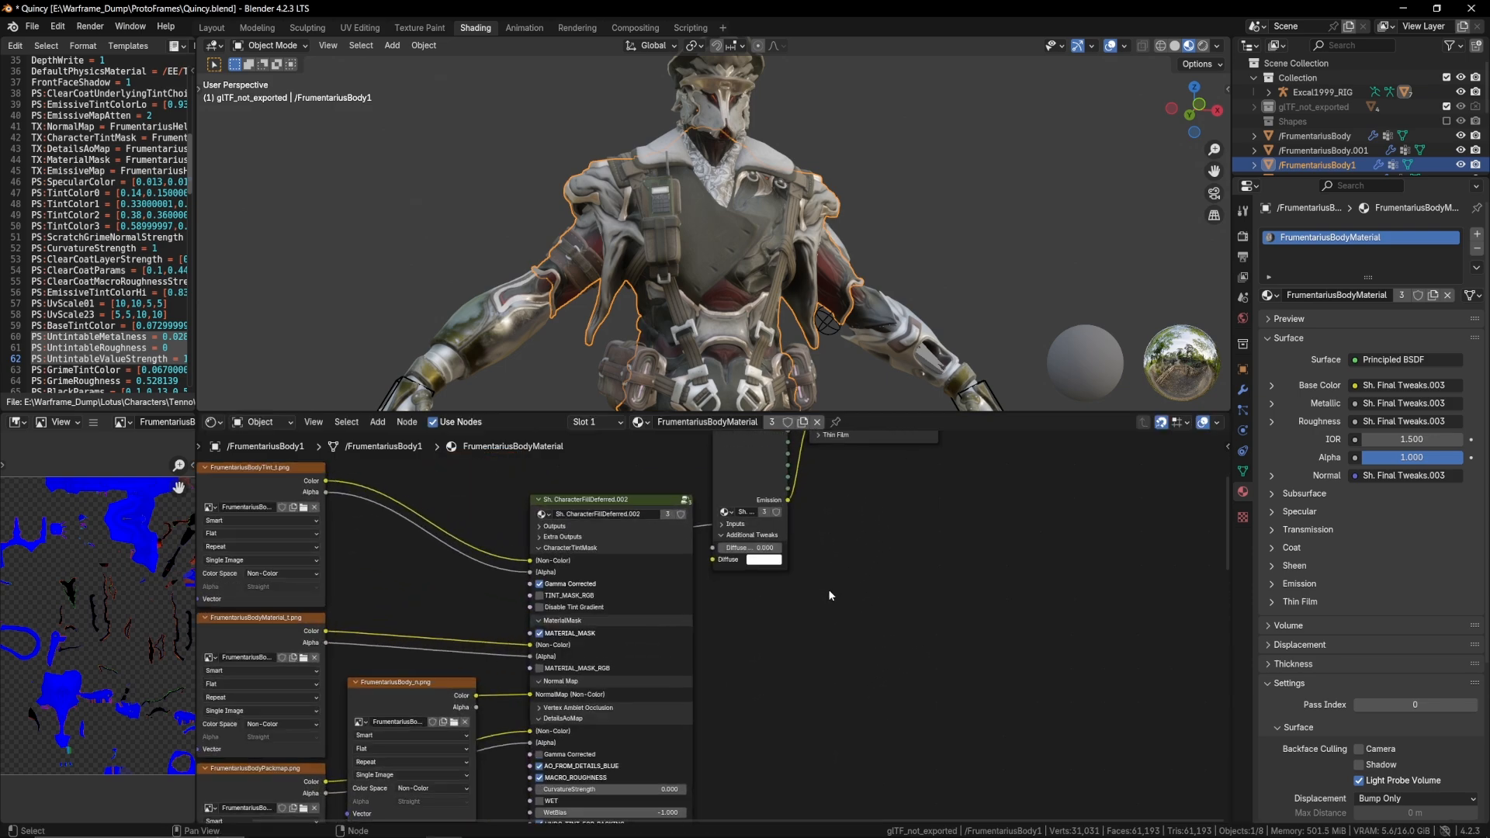
{"action": "scroll", "coordinate": [696, 674], "scroll_direction": "down", "scroll_amount": 2}
{"action": "middle_click_drag", "start_coordinate": [791, 388], "coordinate": [824, 409]}
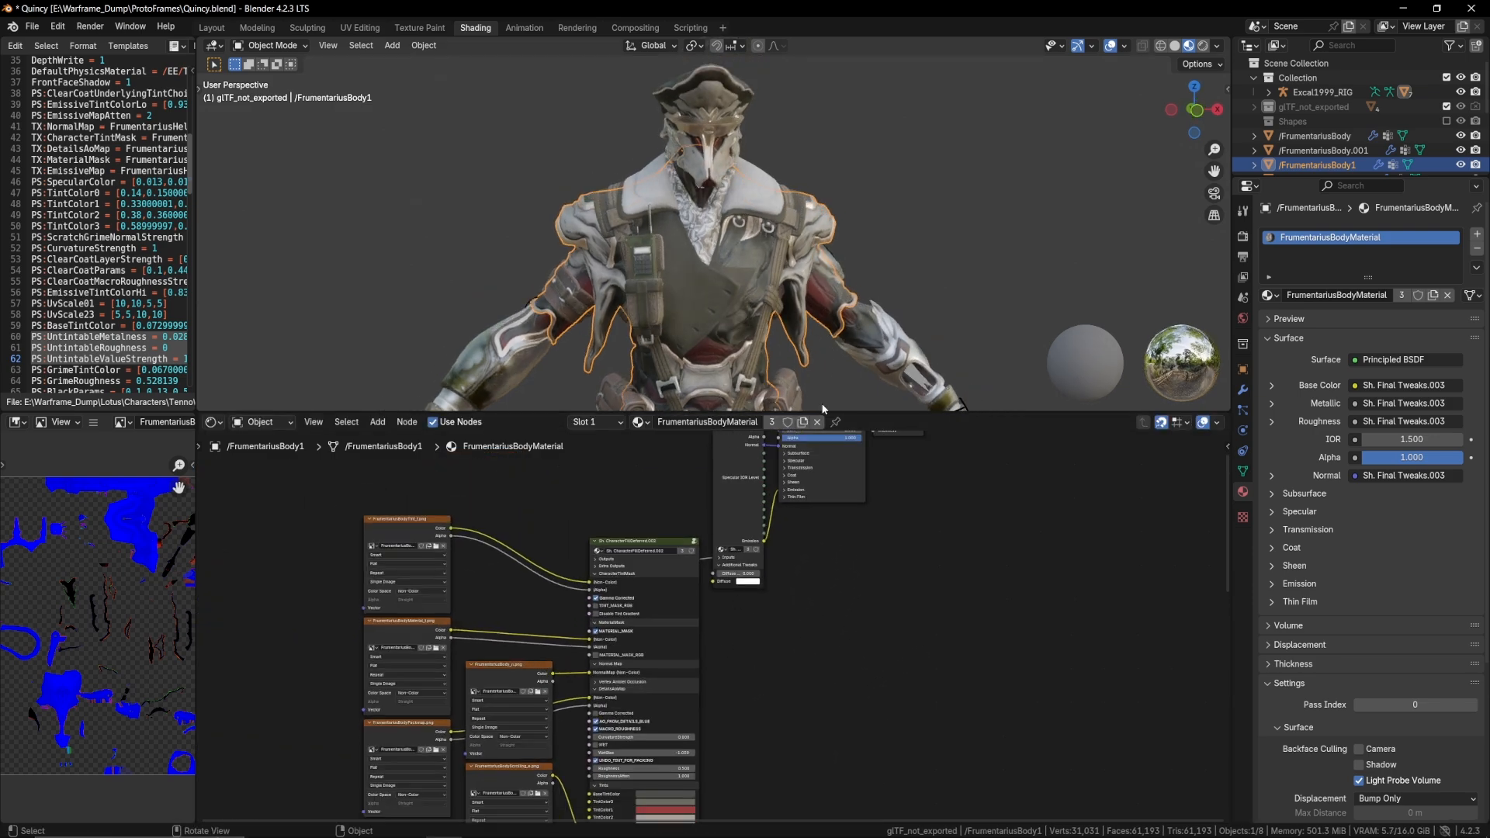
{"action": "left_click_drag", "start_coordinate": [825, 409], "coordinate": [825, 501]}
Examine the outputs of the Sh. Final Tweaks group node and their links to the Principled BSDF node
{"action": "middle_click_drag", "start_coordinate": [821, 651], "coordinate": [698, 682]}
{"action": "scroll", "coordinate": [698, 682], "scroll_direction": "up", "scroll_amount": 4}
{"action": "middle_click_drag", "start_coordinate": [686, 617], "coordinate": [710, 650]}
{"action": "scroll", "coordinate": [724, 669], "scroll_direction": "up", "scroll_amount": 4}
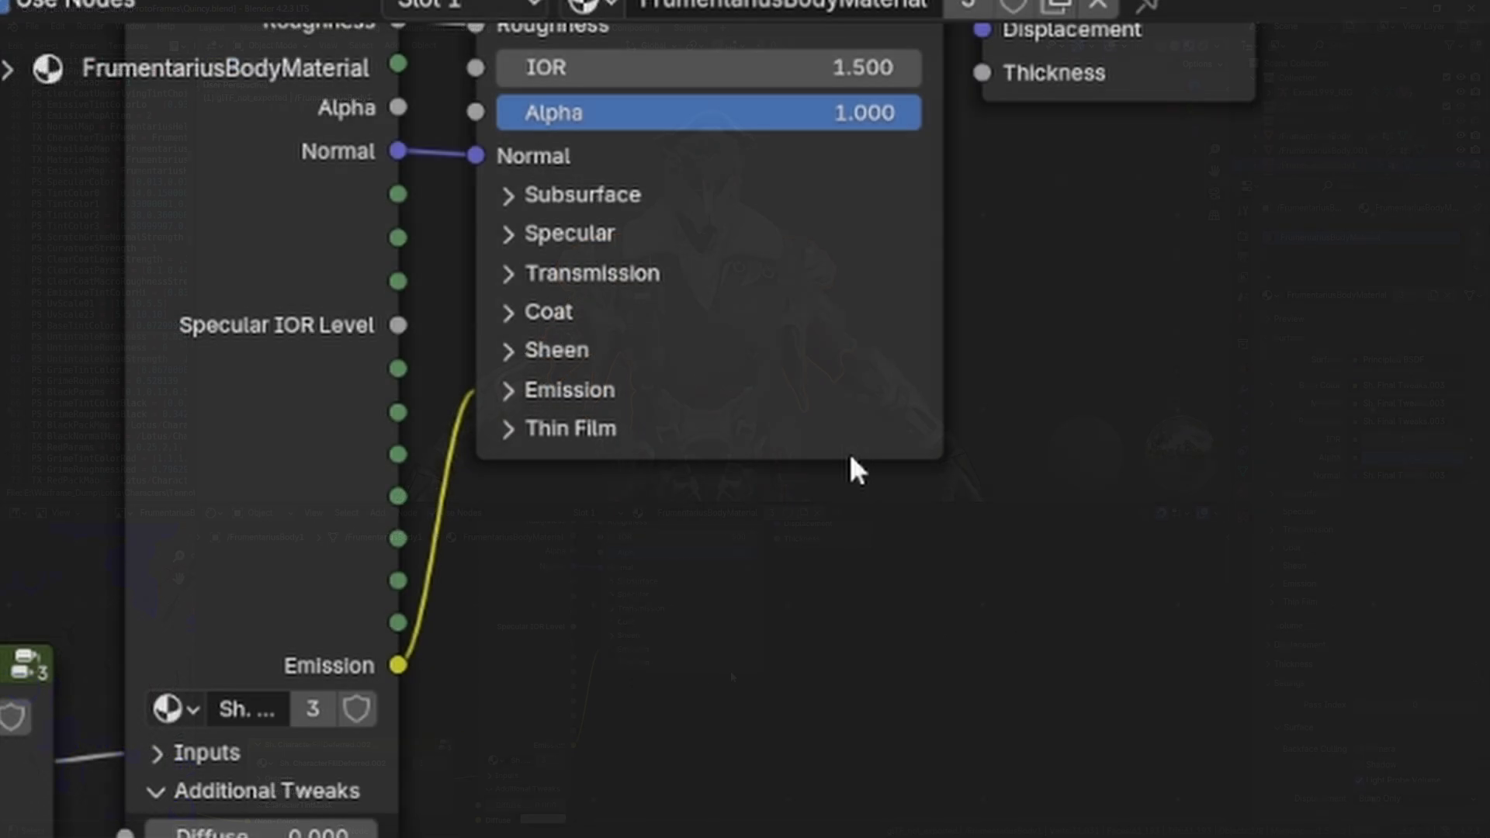
{"action": "middle_click_drag", "start_coordinate": [752, 598], "coordinate": [757, 683]}
{"action": "middle_click_drag", "start_coordinate": [925, 488], "coordinate": [919, 573]}
{"action": "scroll", "coordinate": [762, 358], "scroll_direction": "down", "scroll_amount": 2}
{"action": "scroll", "coordinate": [762, 357], "scroll_direction": "up", "scroll_amount": 4}
{"action": "left_click", "coordinate": [624, 137]}
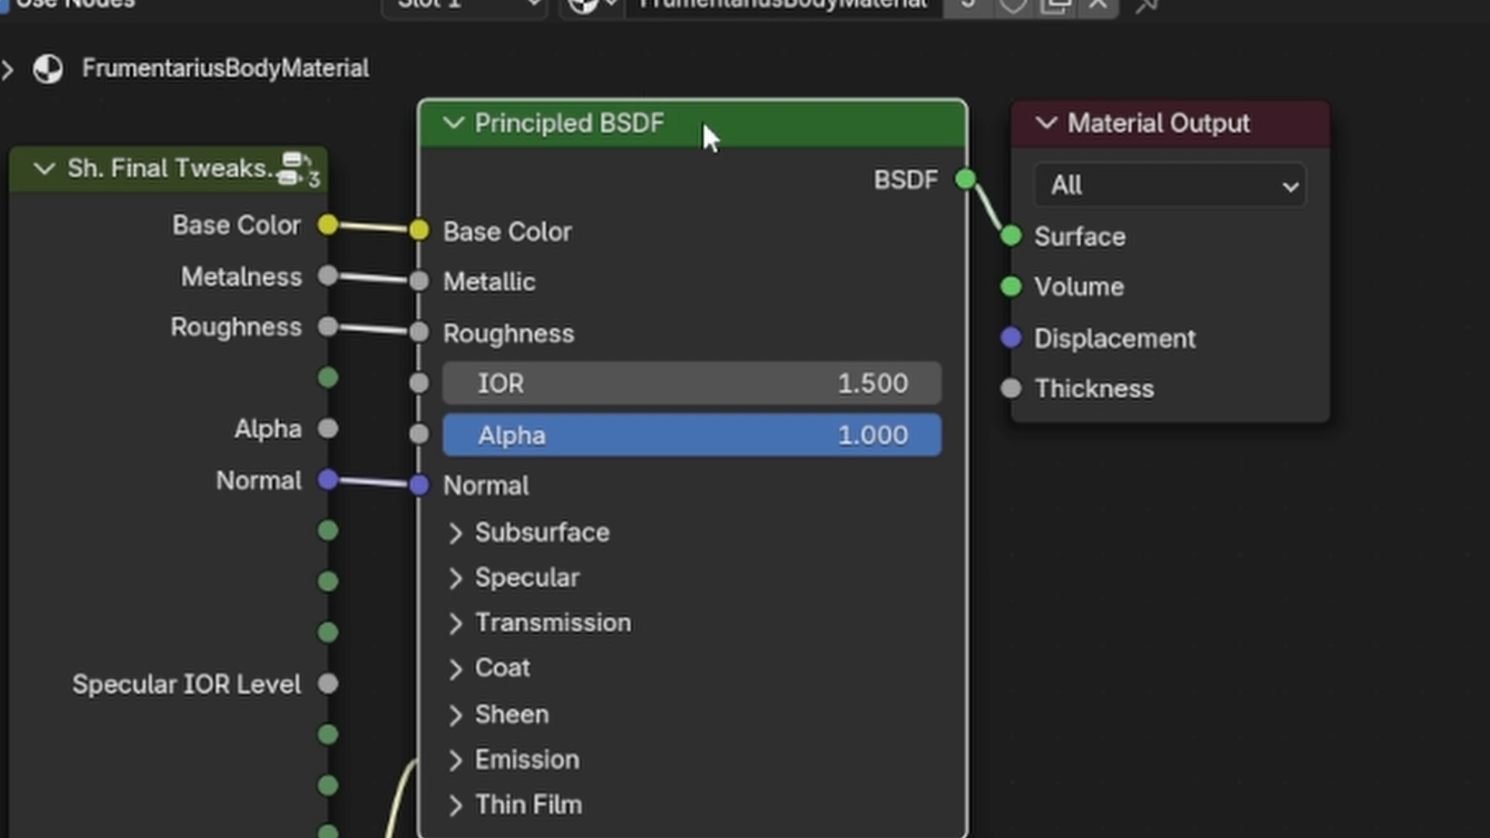
{"action": "middle_click_drag", "start_coordinate": [572, 256], "coordinate": [836, 302]}
{"action": "scroll", "coordinate": [836, 351], "scroll_direction": "up", "scroll_amount": 6}
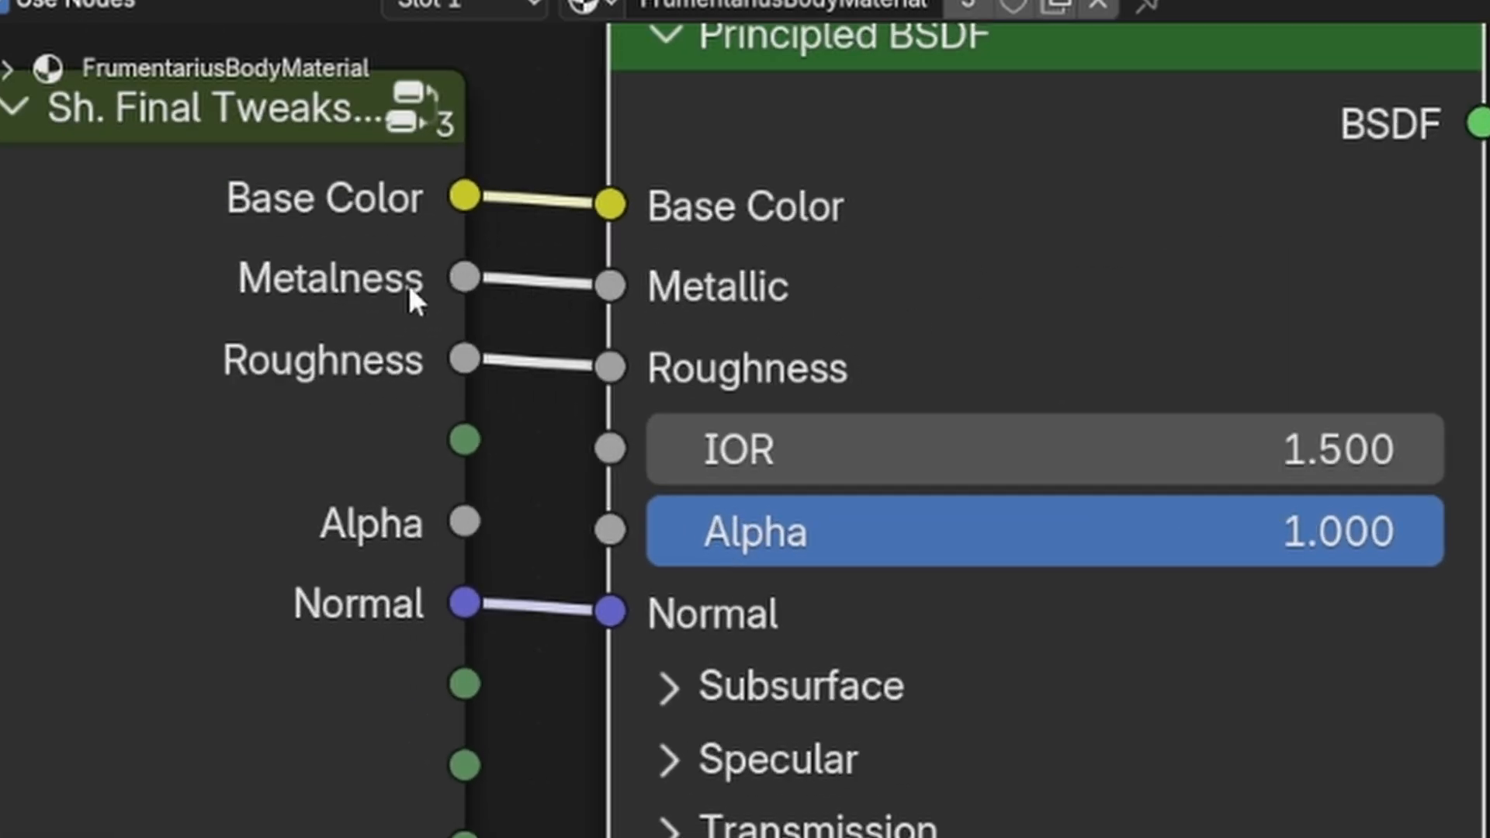
{"action": "left_click", "coordinate": [297, 303]}
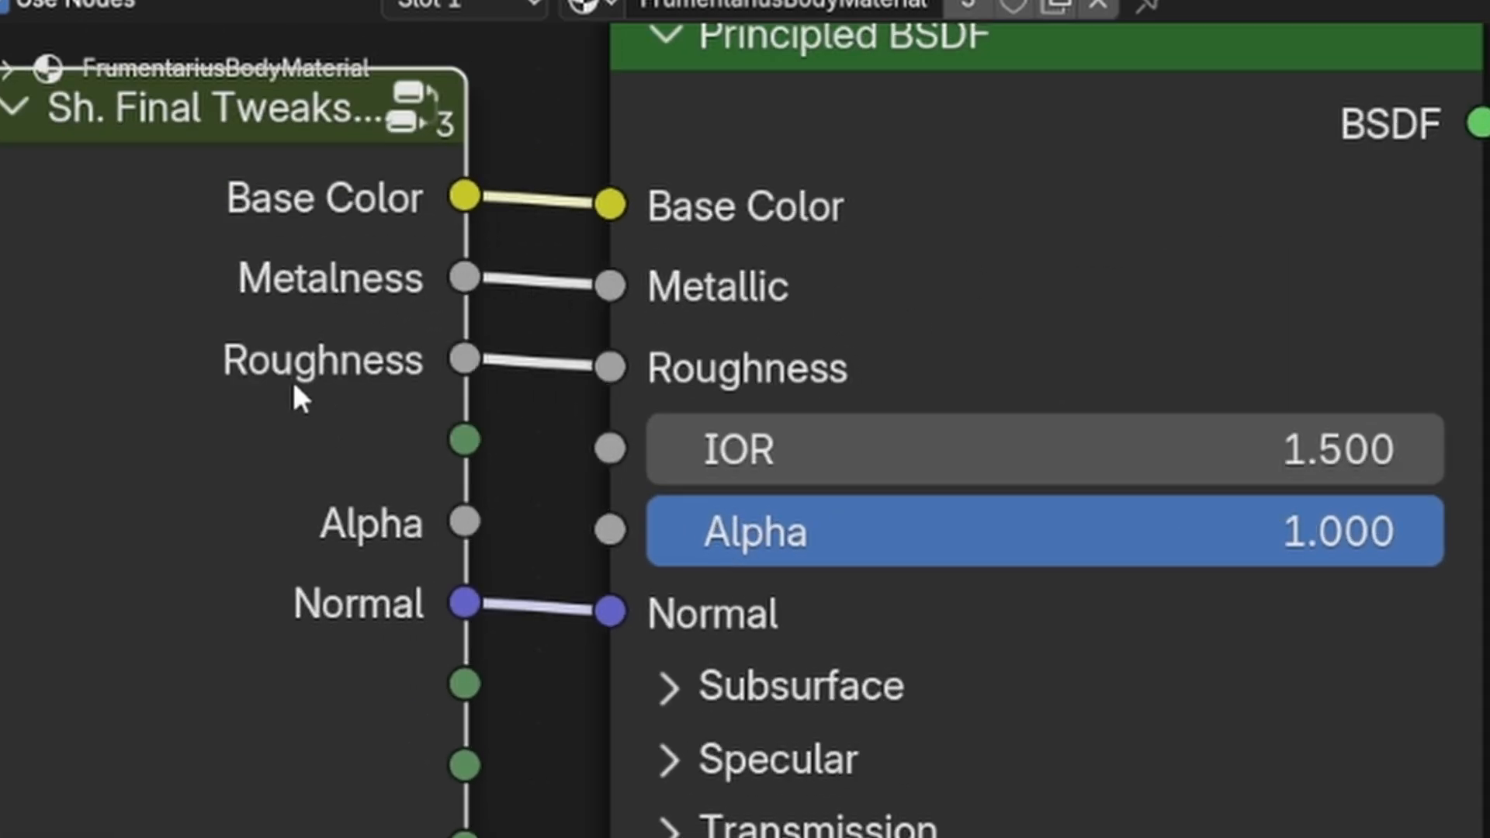
{"action": "middle_click_drag", "start_coordinate": [432, 542], "coordinate": [416, 2]}
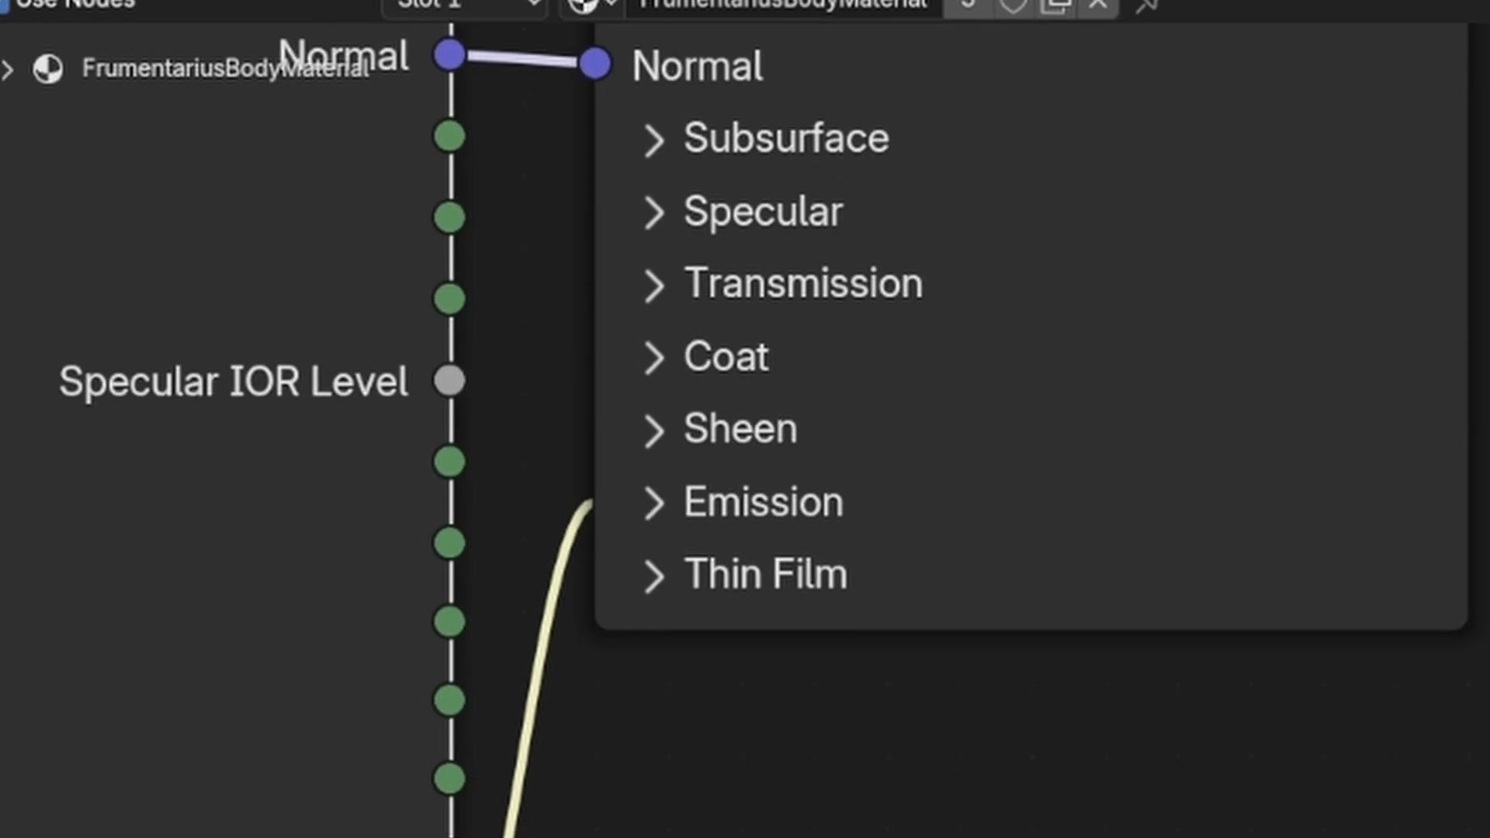
{"action": "middle_click_drag", "start_coordinate": [598, 654], "coordinate": [600, 268]}
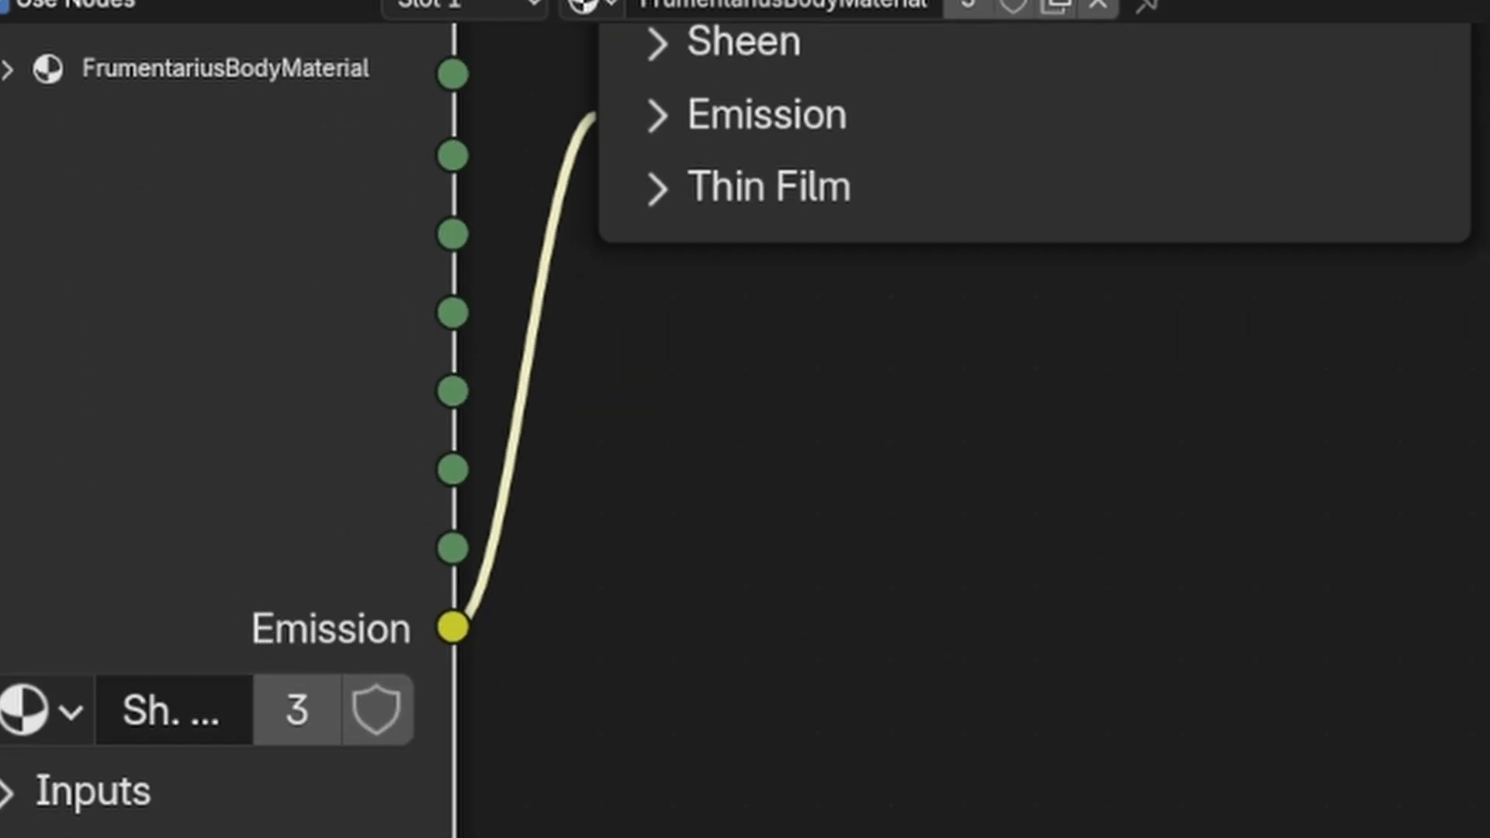
{"action": "middle_click_drag", "start_coordinate": [824, 325], "coordinate": [992, 335]}
Deselect the body mesh and switch to the Layout workspace
{"action": "left_click", "coordinate": [864, 403]}
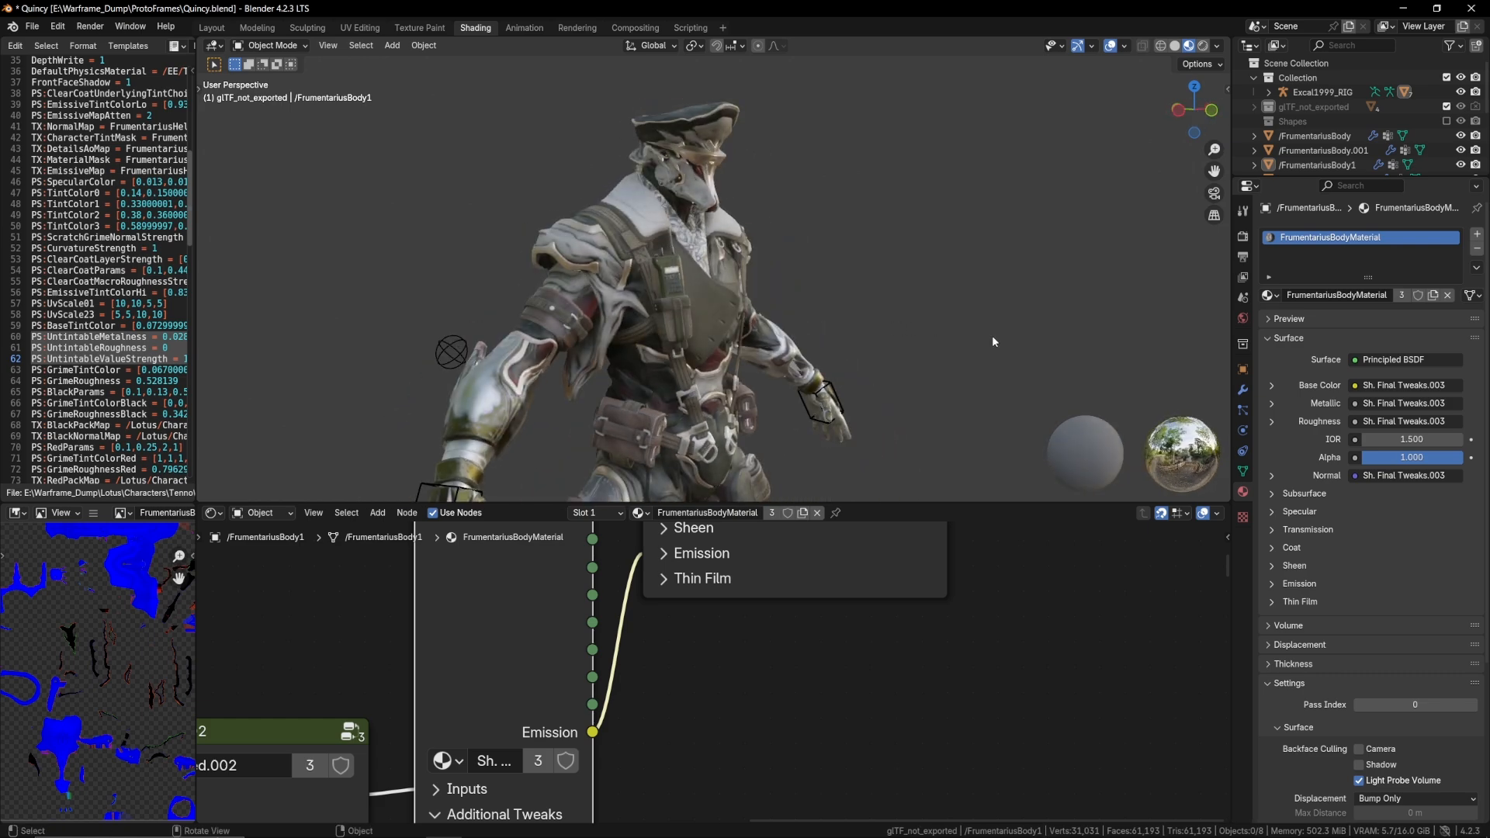
{"action": "middle_click_drag", "start_coordinate": [924, 373], "coordinate": [947, 335]}
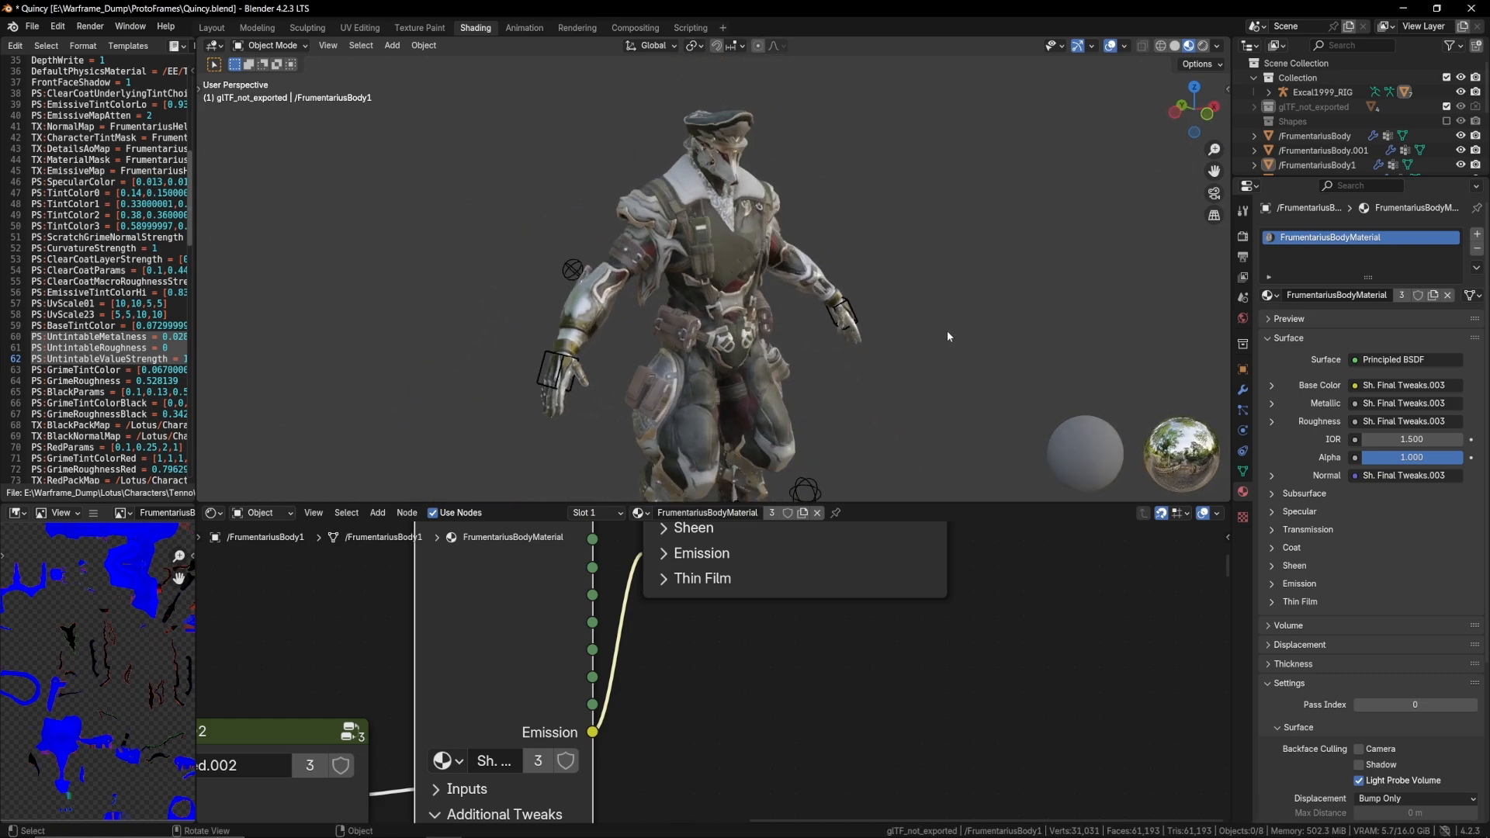
{"action": "left_click", "coordinate": [205, 31]}
{"action": "middle_click_drag", "start_coordinate": [519, 260], "coordinate": [476, 388]}
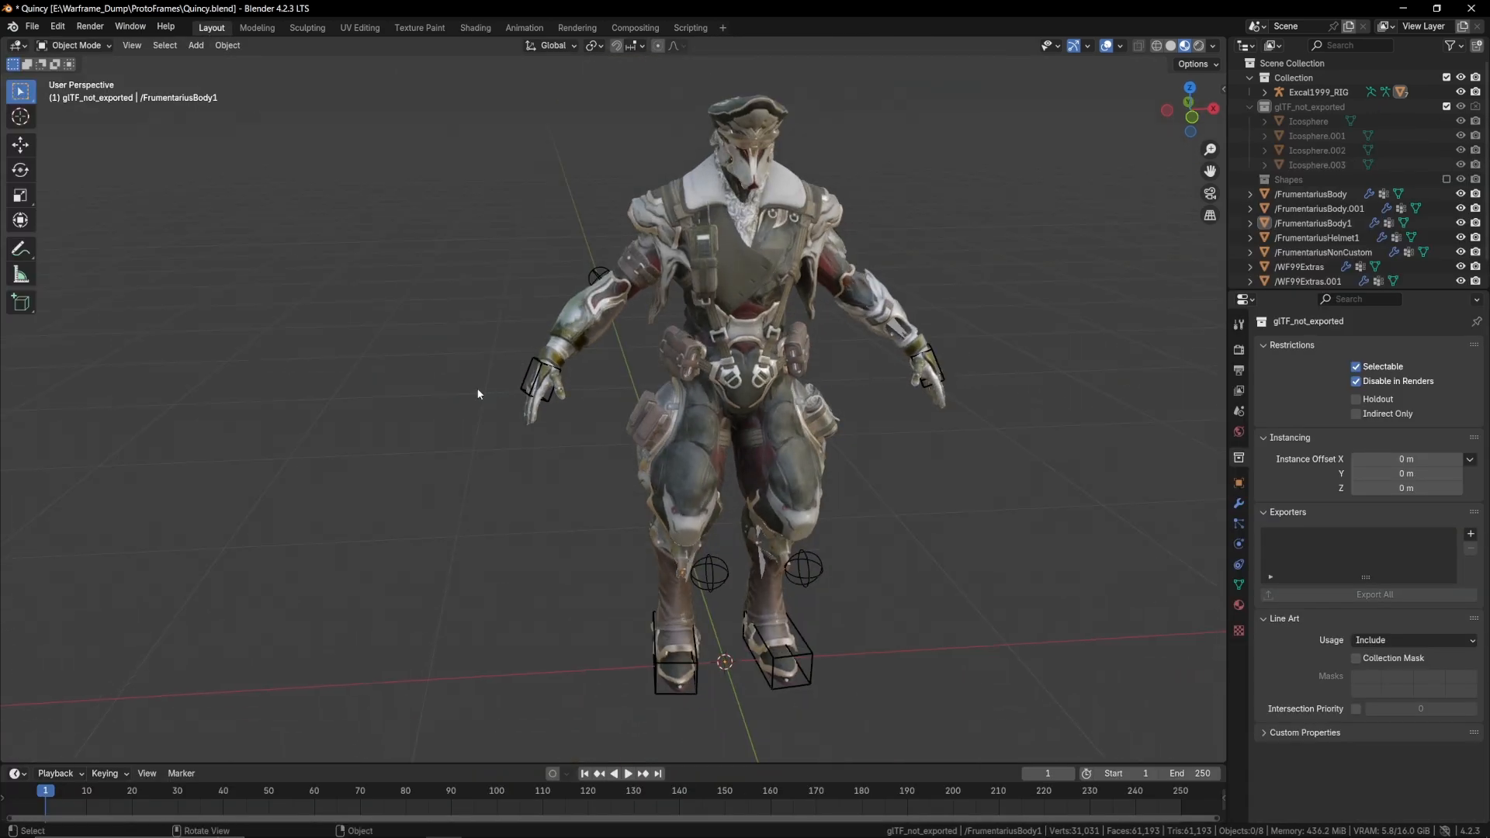
{"action": "key", "text": "shift+a"}
{"action": "mouse_move", "coordinate": [498, 380]}
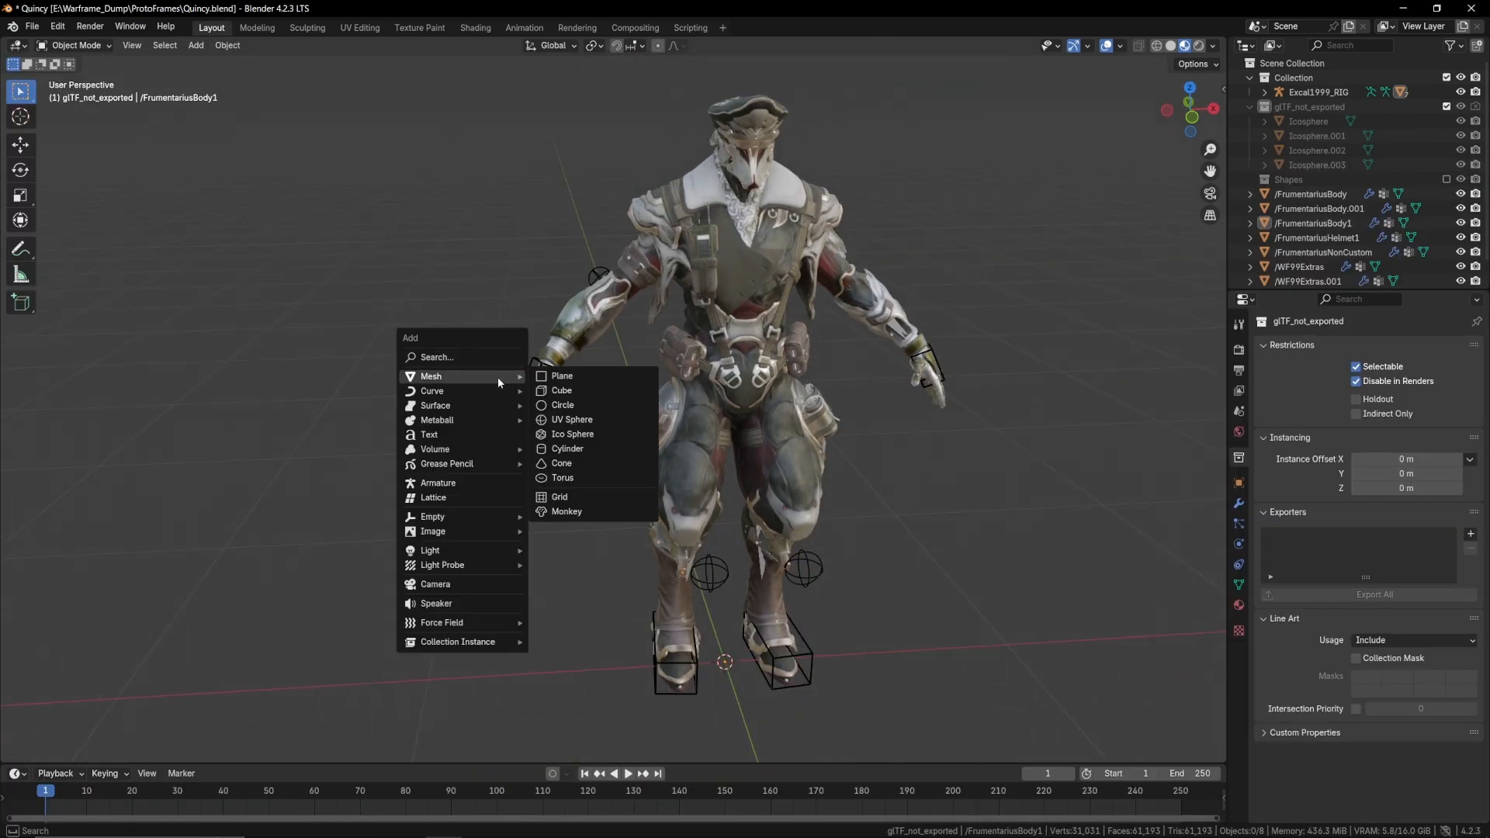
{"action": "left_click", "coordinate": [582, 377]}
{"action": "middle_click_drag", "start_coordinate": [941, 557], "coordinate": [923, 604]}
{"action": "scroll", "coordinate": [737, 465], "scroll_direction": "down", "scroll_amount": 6}
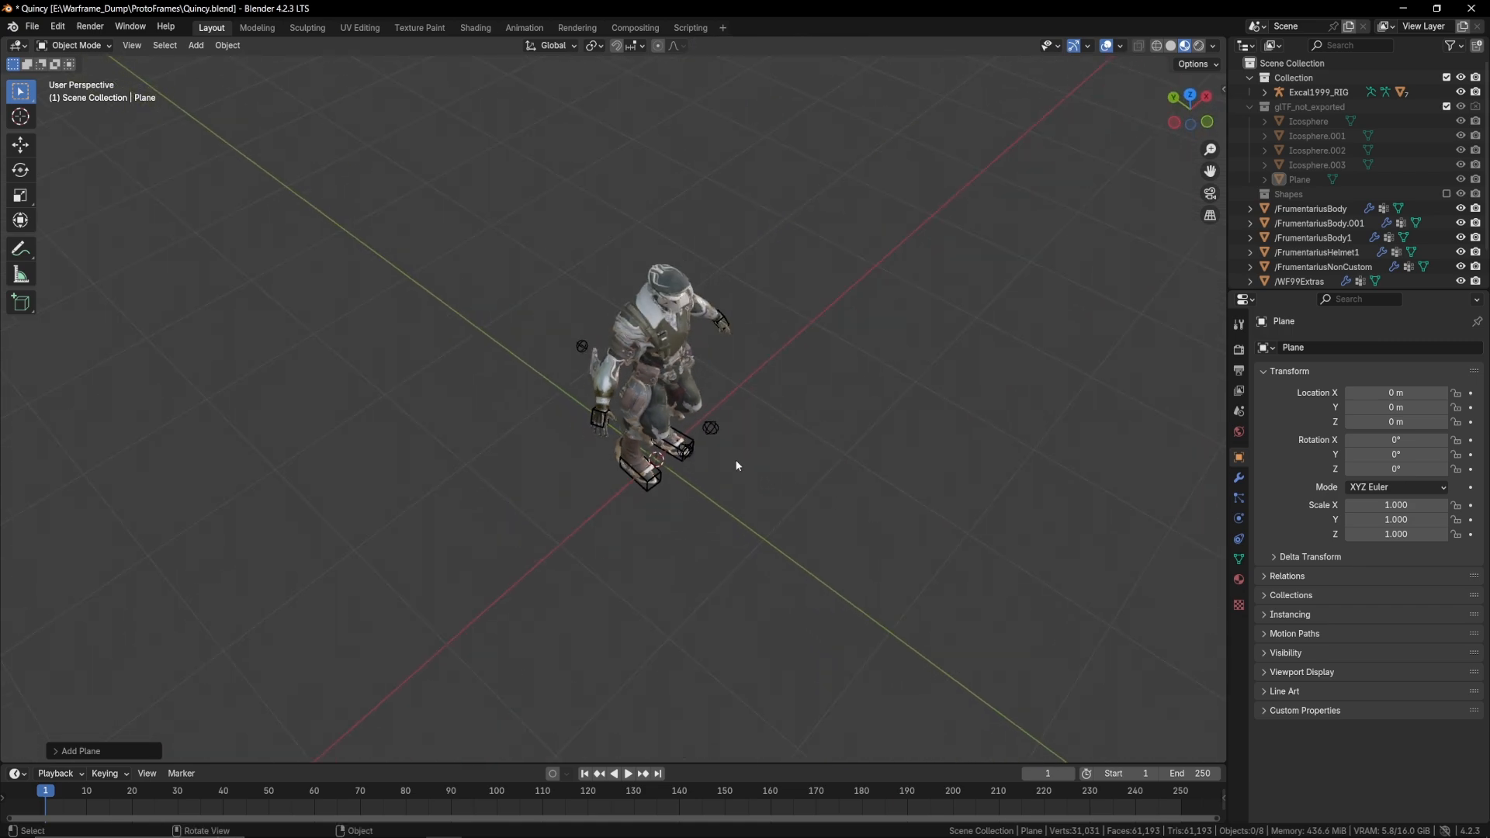
{"action": "middle_click_drag", "start_coordinate": [348, 616], "coordinate": [600, 438]}
{"action": "key", "text": "ctrl+z"}
Add a mesh plane to the scene and move it beside the character, at about X -2.36 m, Y 0.77 m, Z 1.09 m
{"action": "key", "text": "shift+a"}
{"action": "mouse_move", "coordinate": [601, 438]}
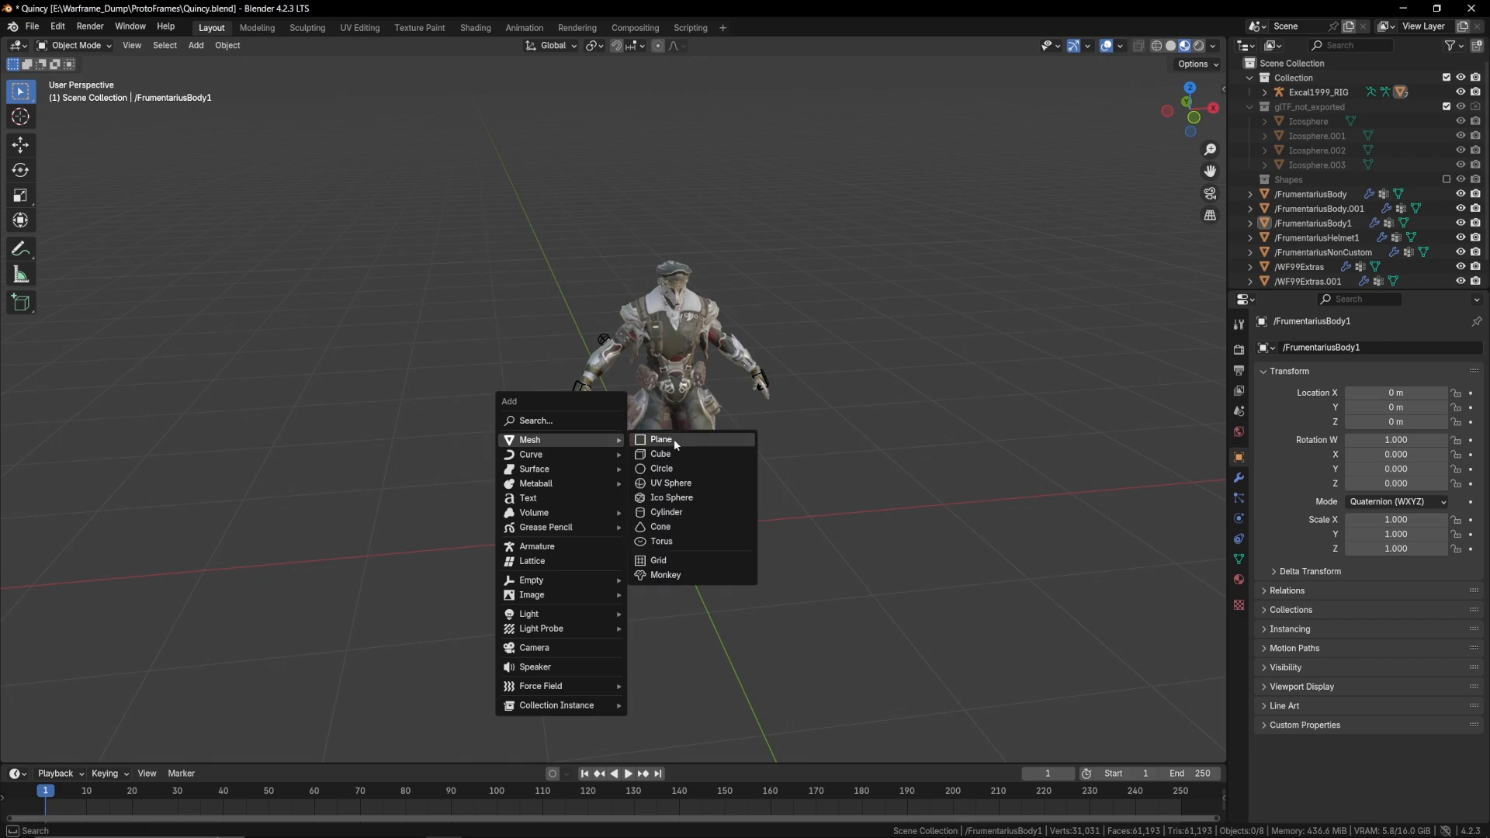
{"action": "left_click", "coordinate": [674, 439]}
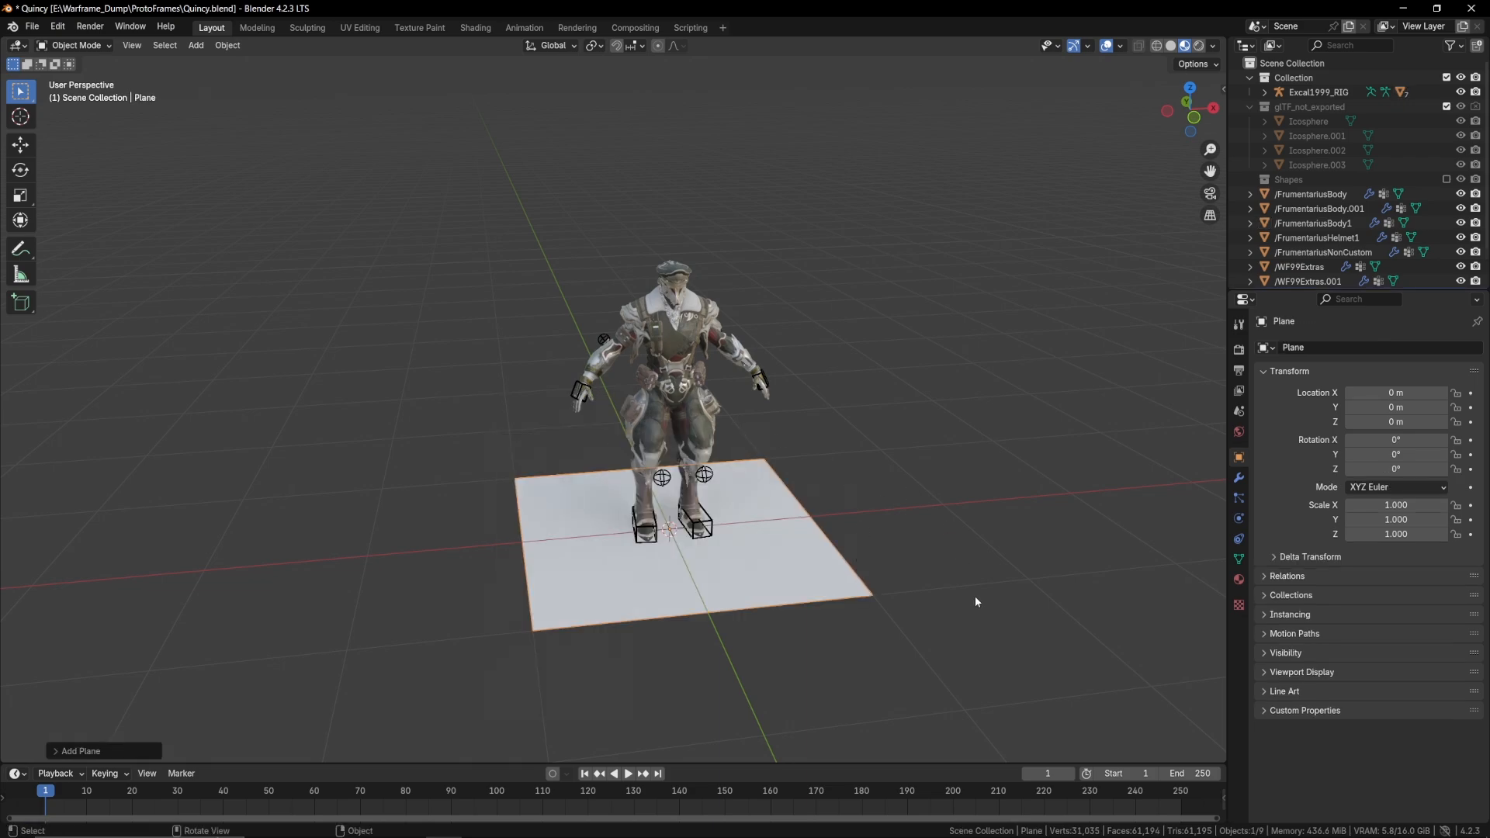
{"action": "key", "text": "g"}
{"action": "left_click", "coordinate": [582, 426]}
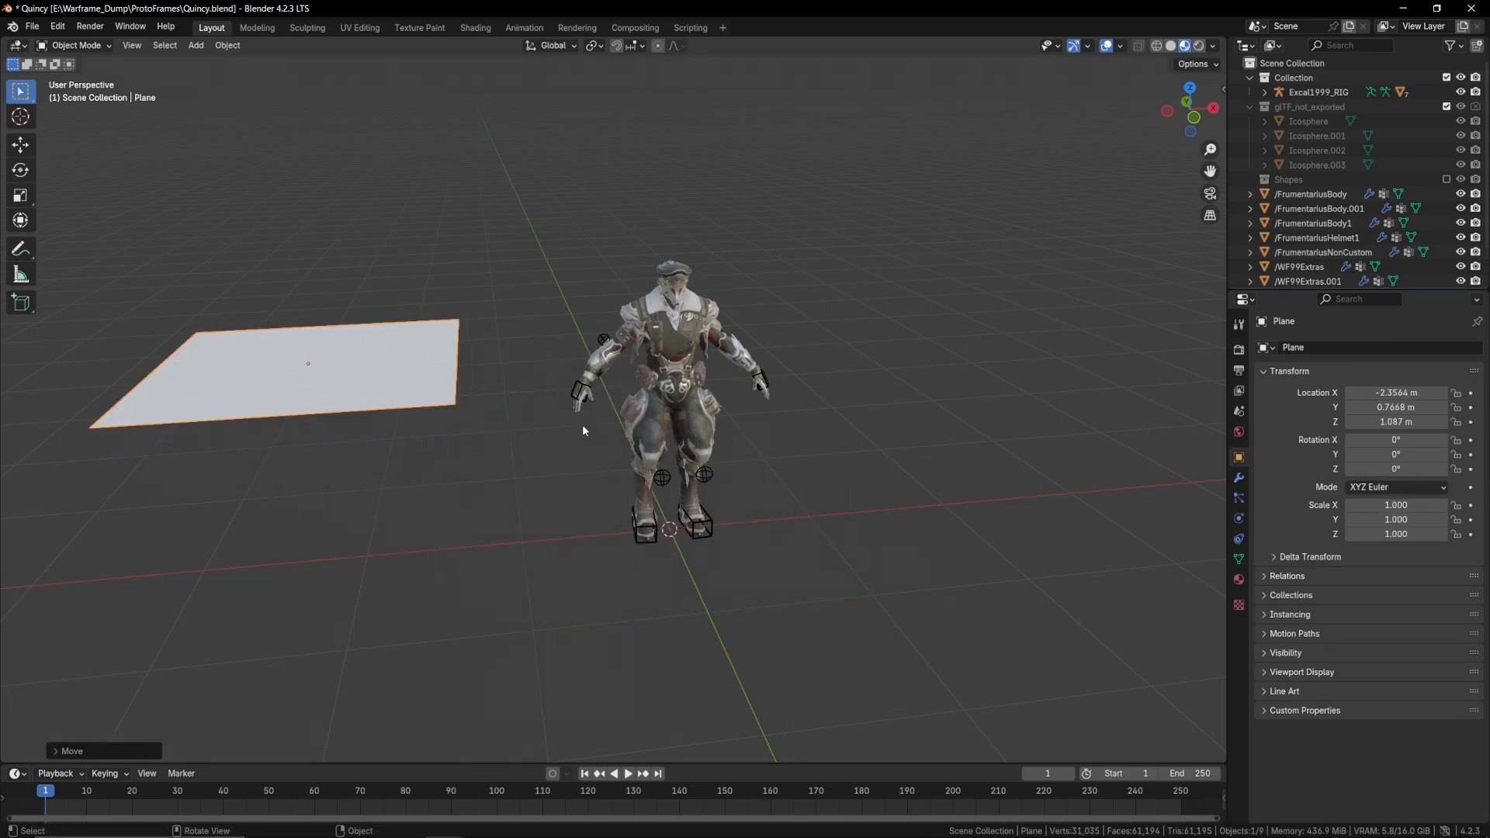
Assign the existing FrumentariusBodyMaterial to the new plane
{"action": "middle_click_drag", "start_coordinate": [581, 423], "coordinate": [780, 392], "text": "shift"}
{"action": "scroll", "coordinate": [749, 400], "scroll_direction": "up", "scroll_amount": 3}
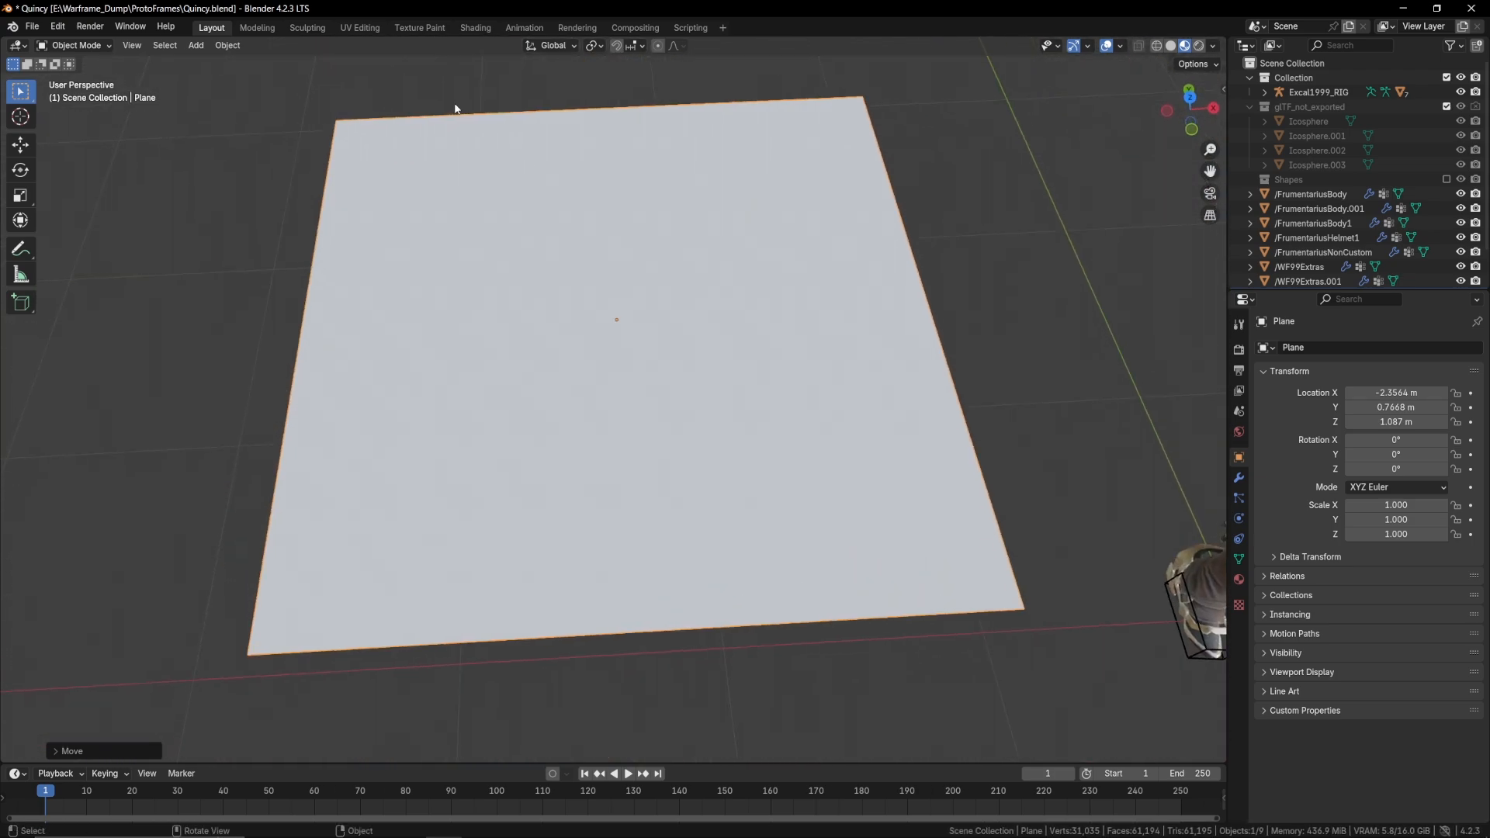
{"action": "scroll", "coordinate": [471, 294], "scroll_direction": "down", "scroll_amount": 5}
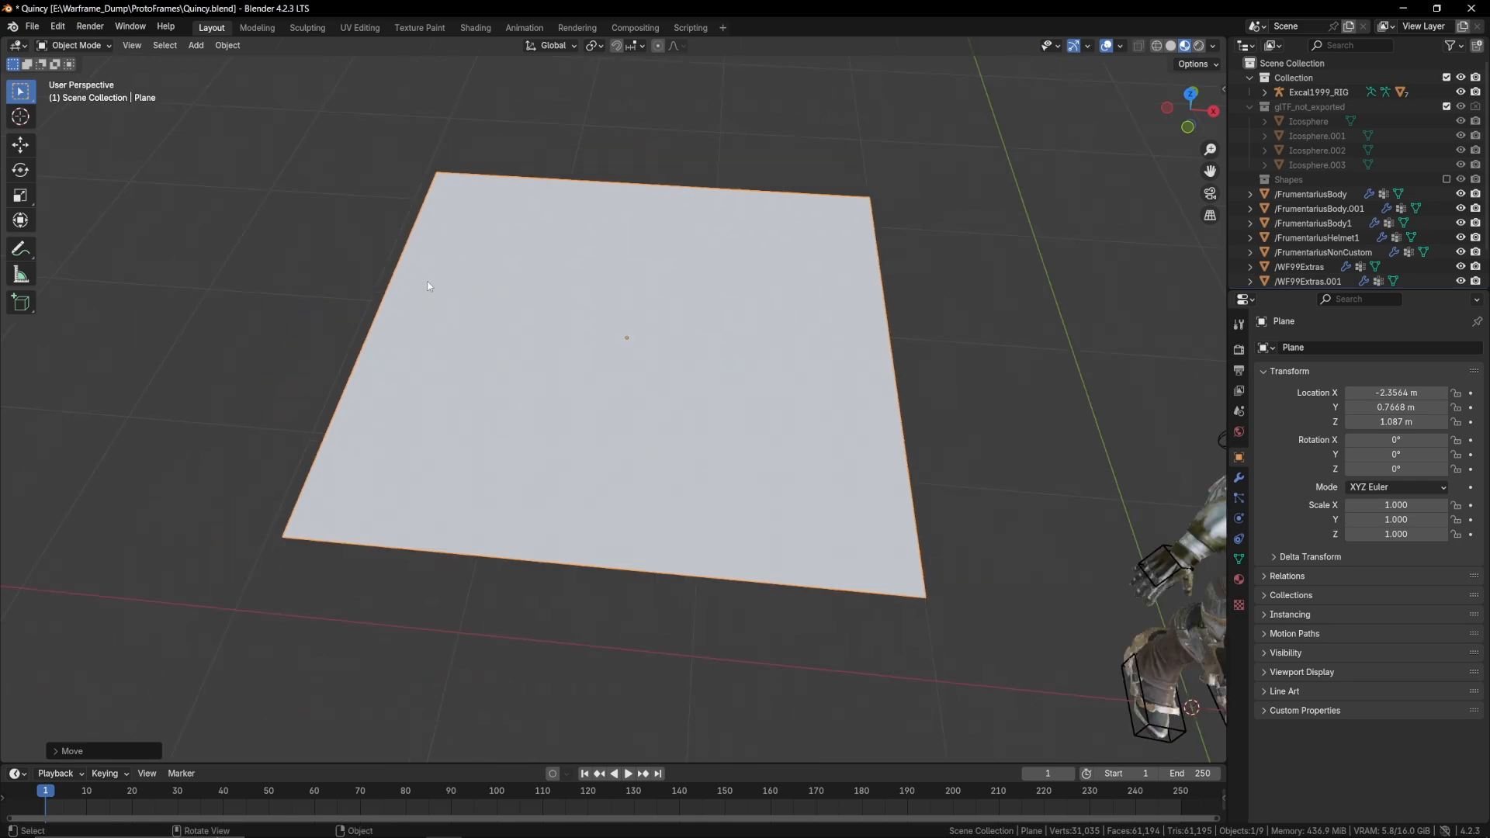
{"action": "middle_click_drag", "start_coordinate": [635, 326], "coordinate": [722, 364]}
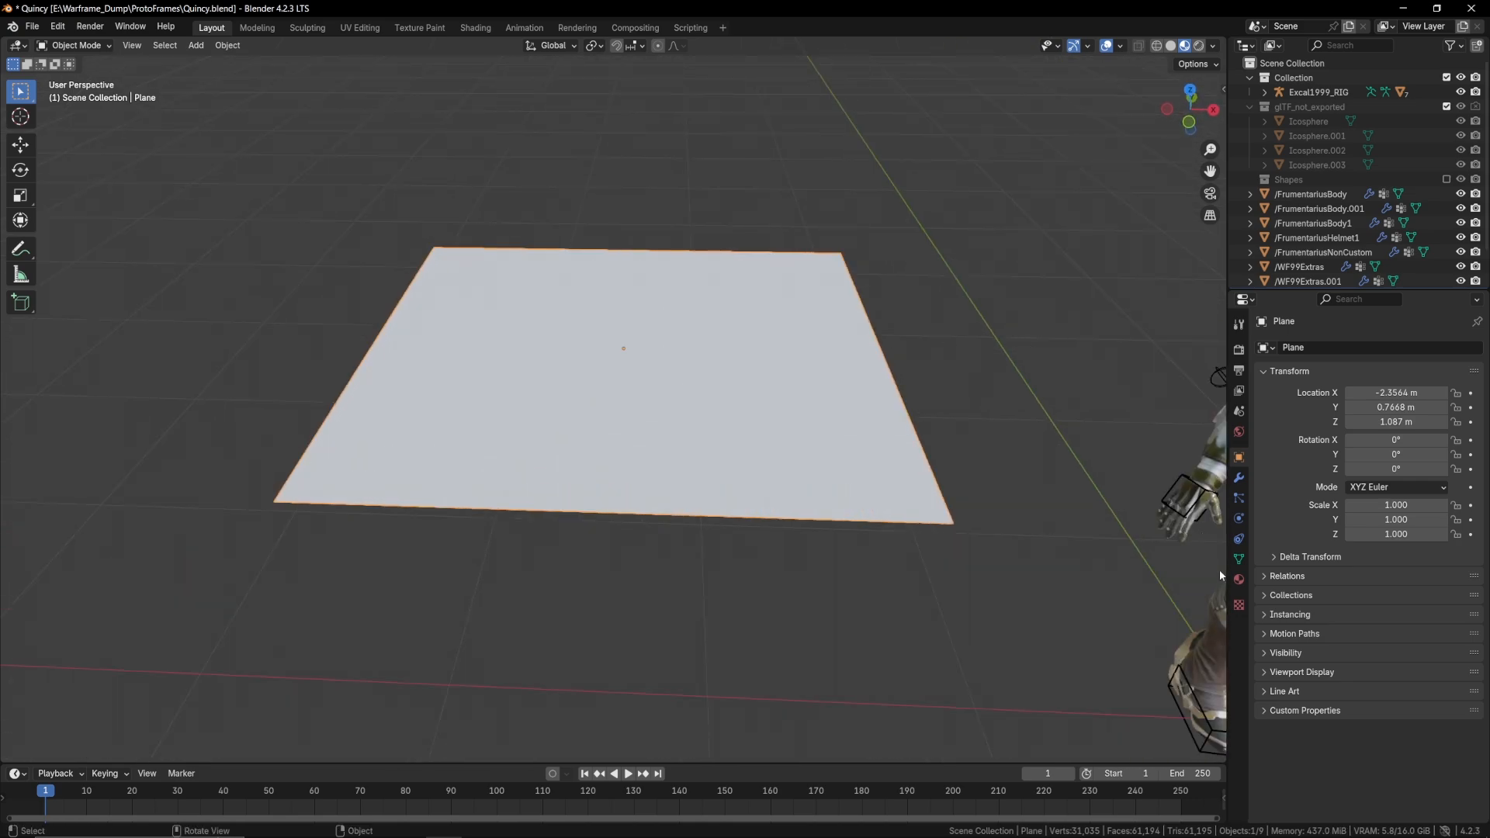
{"action": "left_click", "coordinate": [1238, 581]}
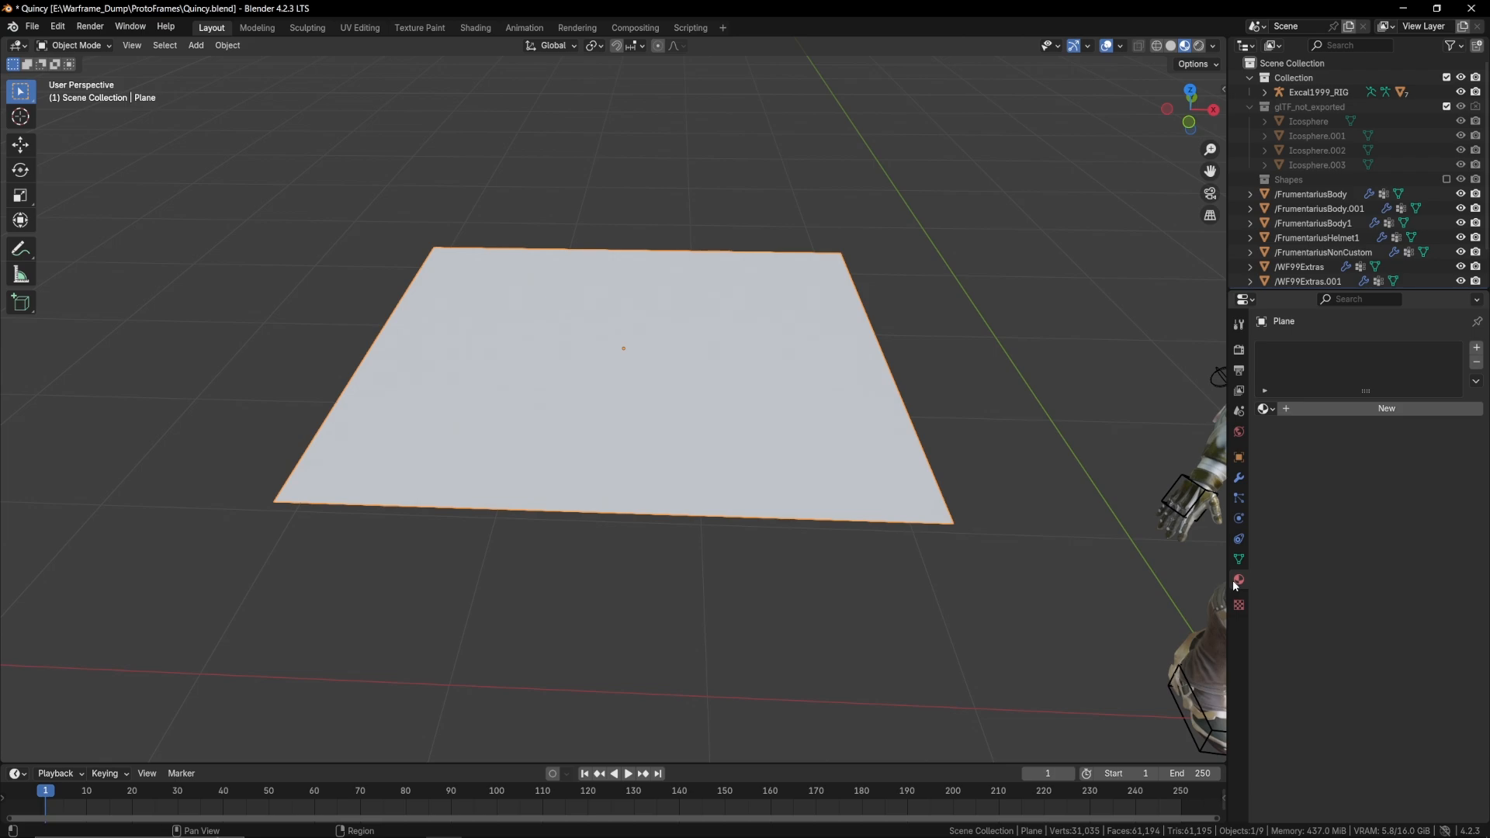
{"action": "left_click", "coordinate": [1266, 408]}
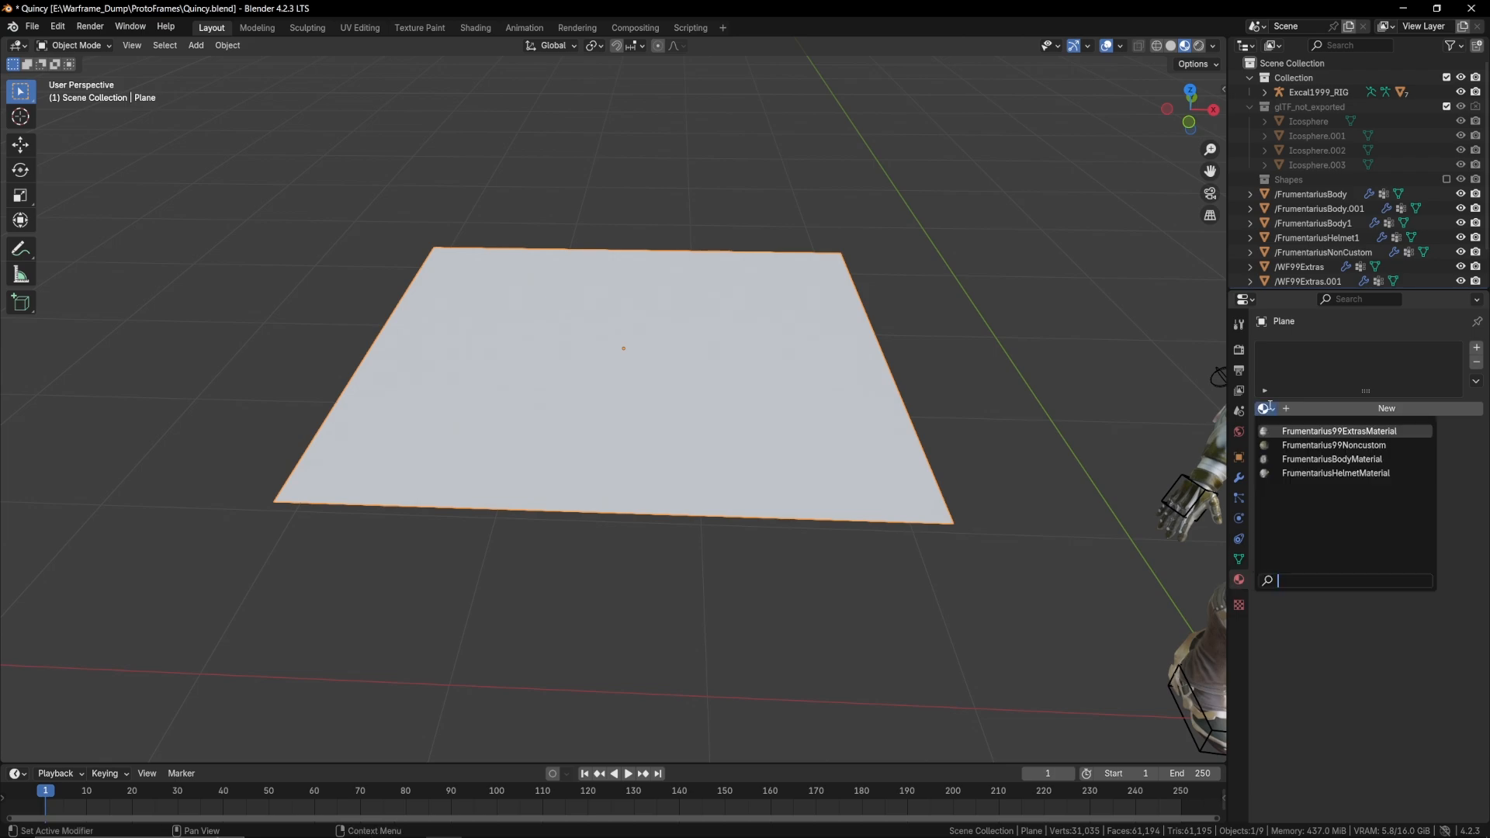
{"action": "left_click", "coordinate": [1312, 459]}
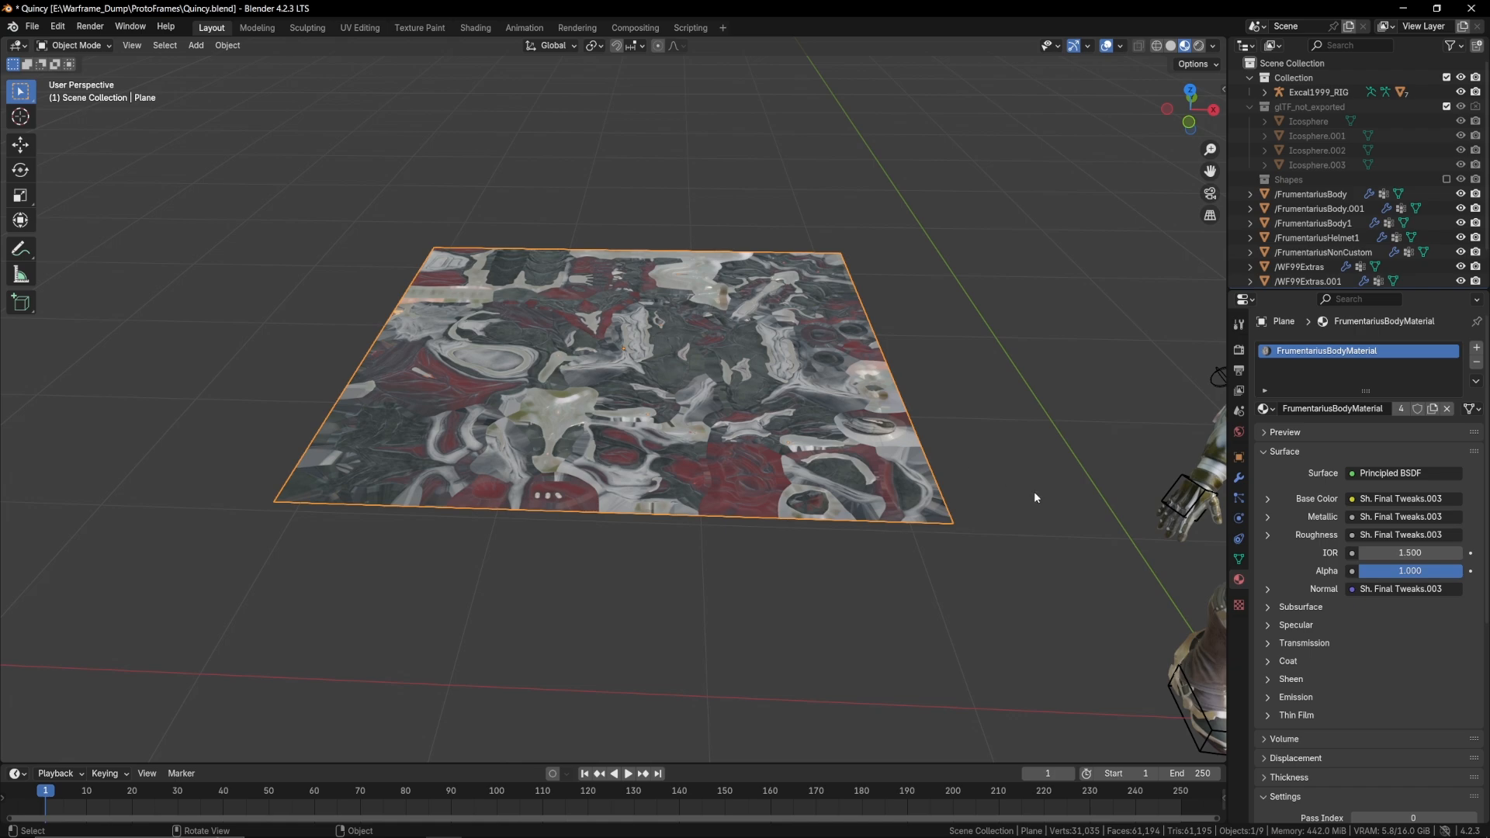
Switch to the Shading workspace and frame the textured plane in the viewport
{"action": "scroll", "coordinate": [1033, 497], "scroll_direction": "up", "scroll_amount": 3}
{"action": "middle_click_drag", "start_coordinate": [922, 523], "coordinate": [560, 142]}
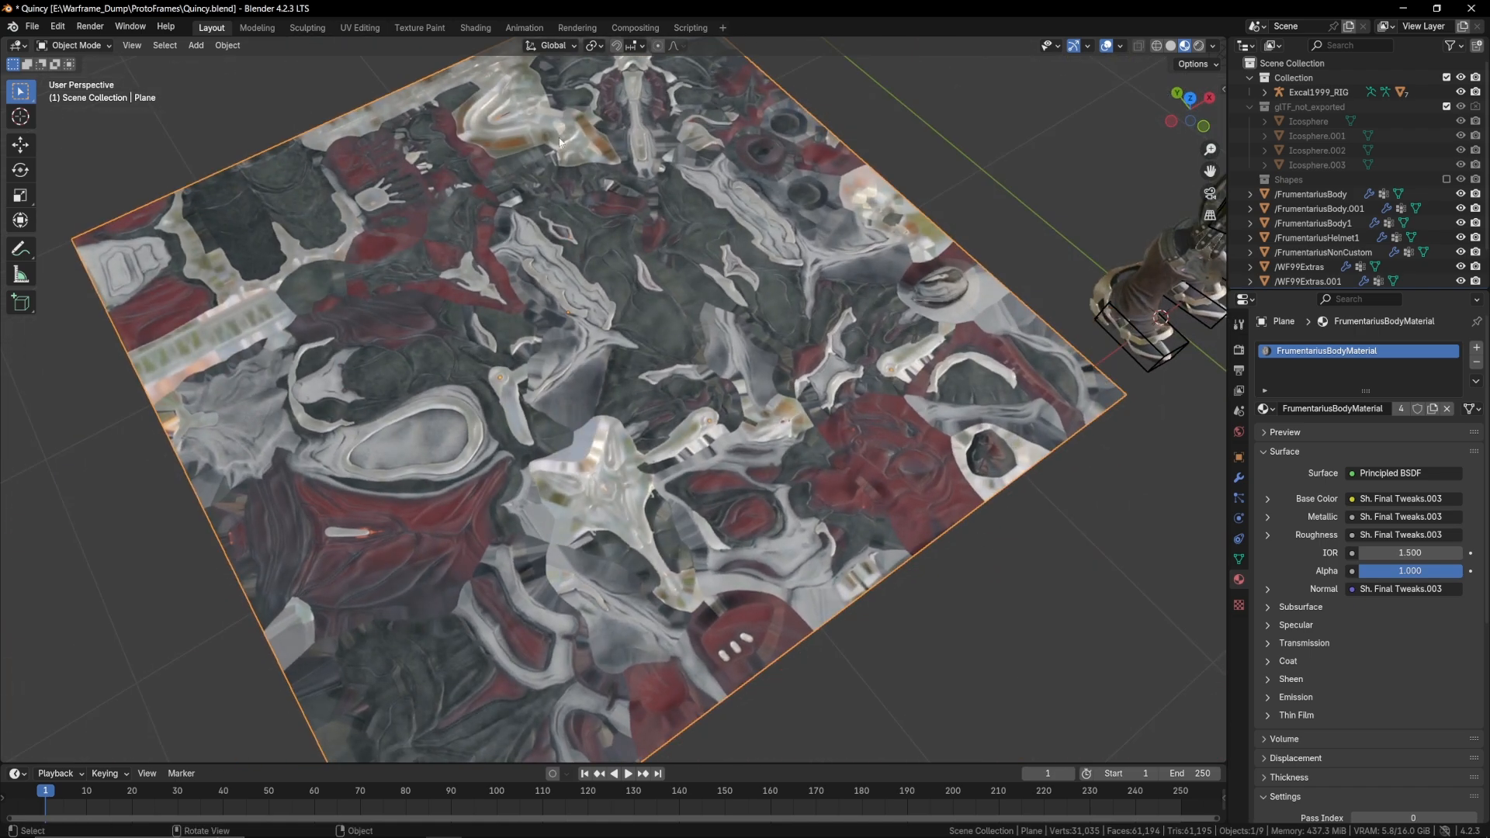
{"action": "left_click", "coordinate": [473, 28]}
{"action": "scroll", "coordinate": [740, 554], "scroll_direction": "down", "scroll_amount": 5}
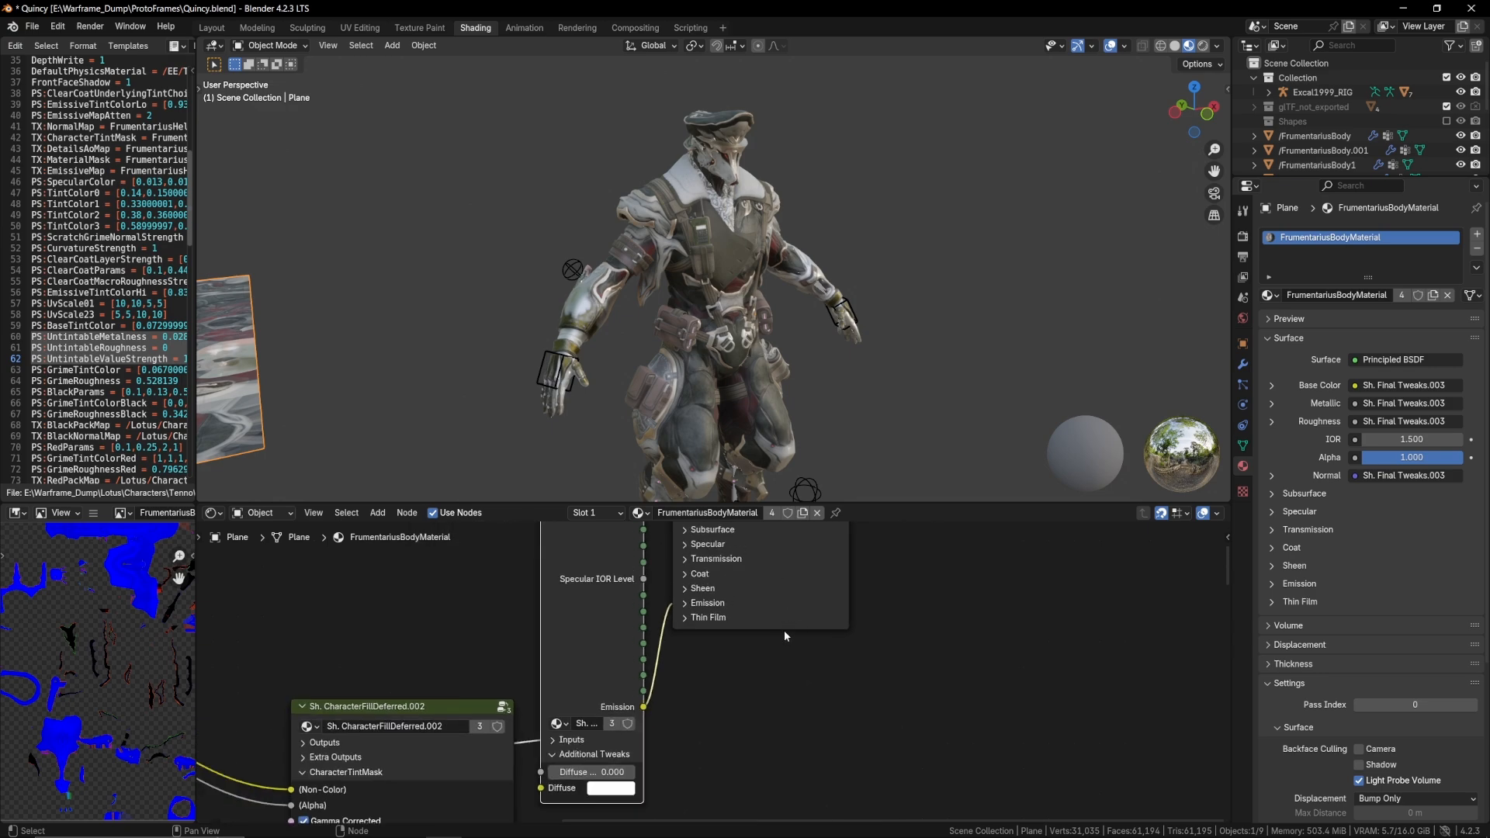
{"action": "scroll", "coordinate": [761, 603], "scroll_direction": "up", "scroll_amount": 3}
{"action": "key", "text": "KP_Decimal"}
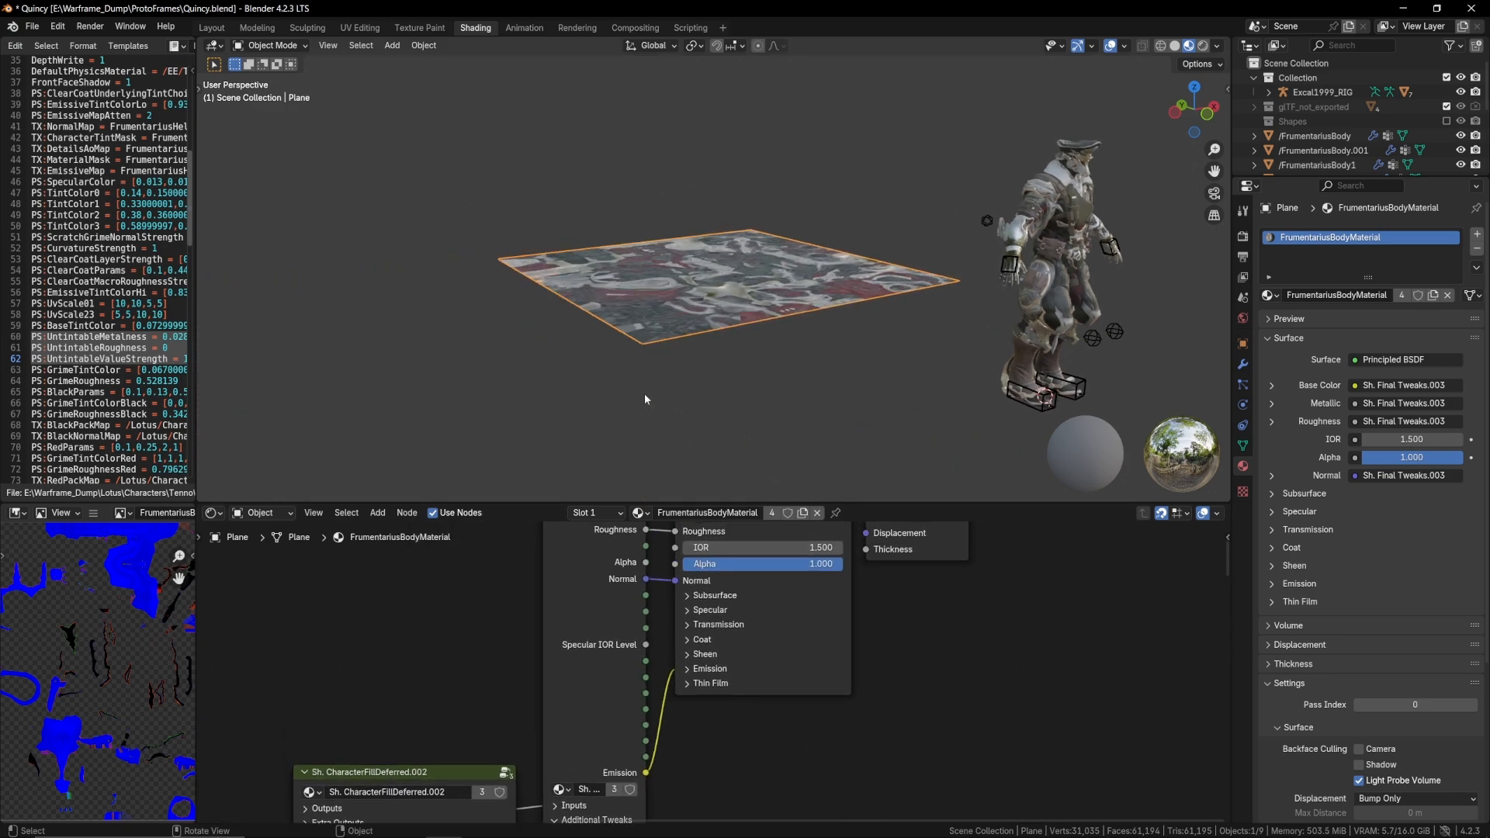
{"action": "middle_click_drag", "start_coordinate": [812, 631], "coordinate": [781, 702]}
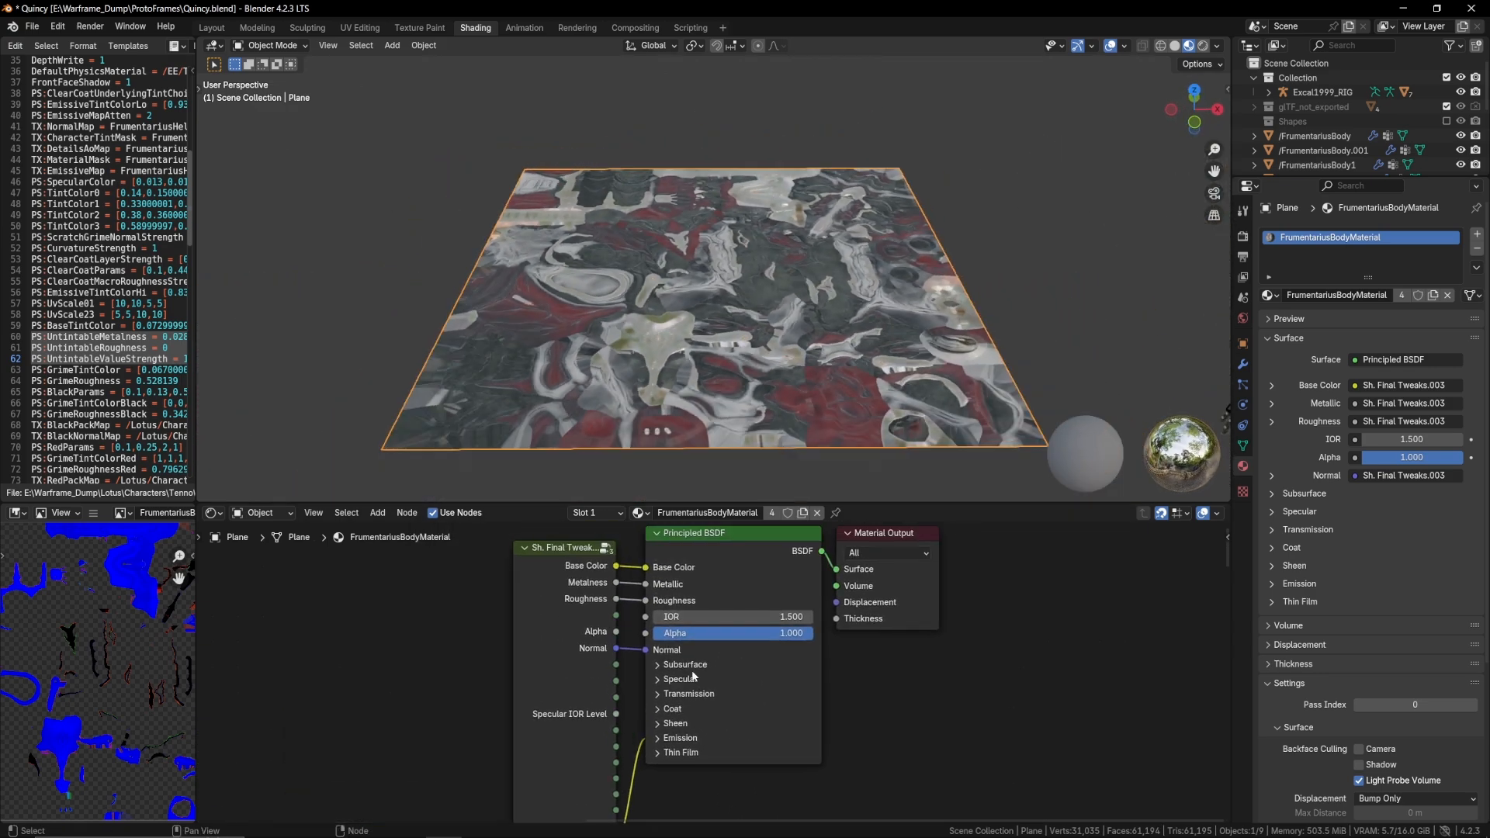
Add a Combine Color node below the Principled BSDF with its Blue input fed by the Metalness output of Sh. Final Tweaks
{"action": "left_click_drag", "start_coordinate": [615, 583], "coordinate": [617, 581]}
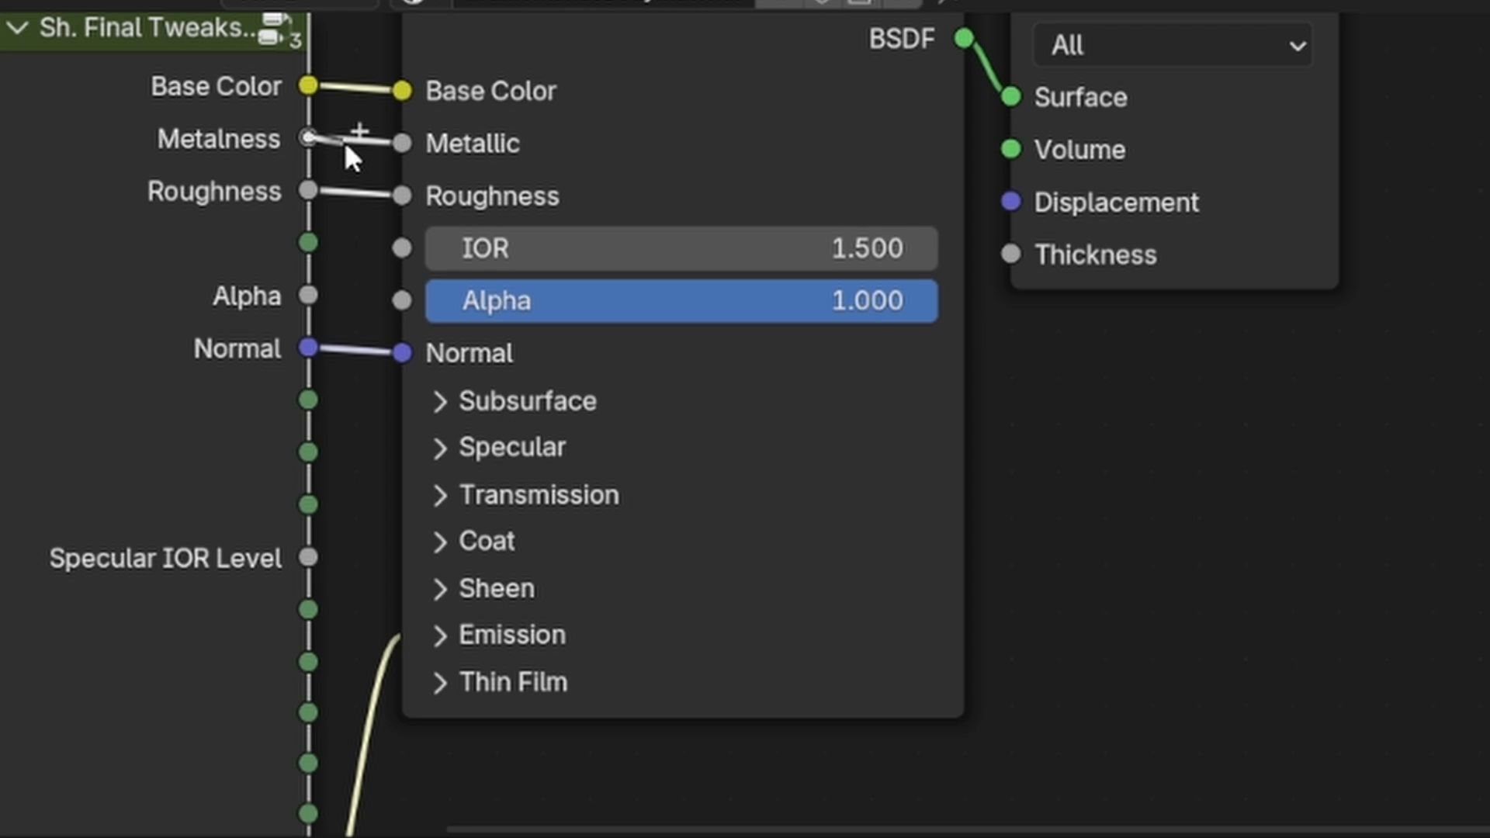
{"action": "left_click_drag", "start_coordinate": [344, 141], "coordinate": [1176, 578]}
{"action": "type", "text": "blue"}
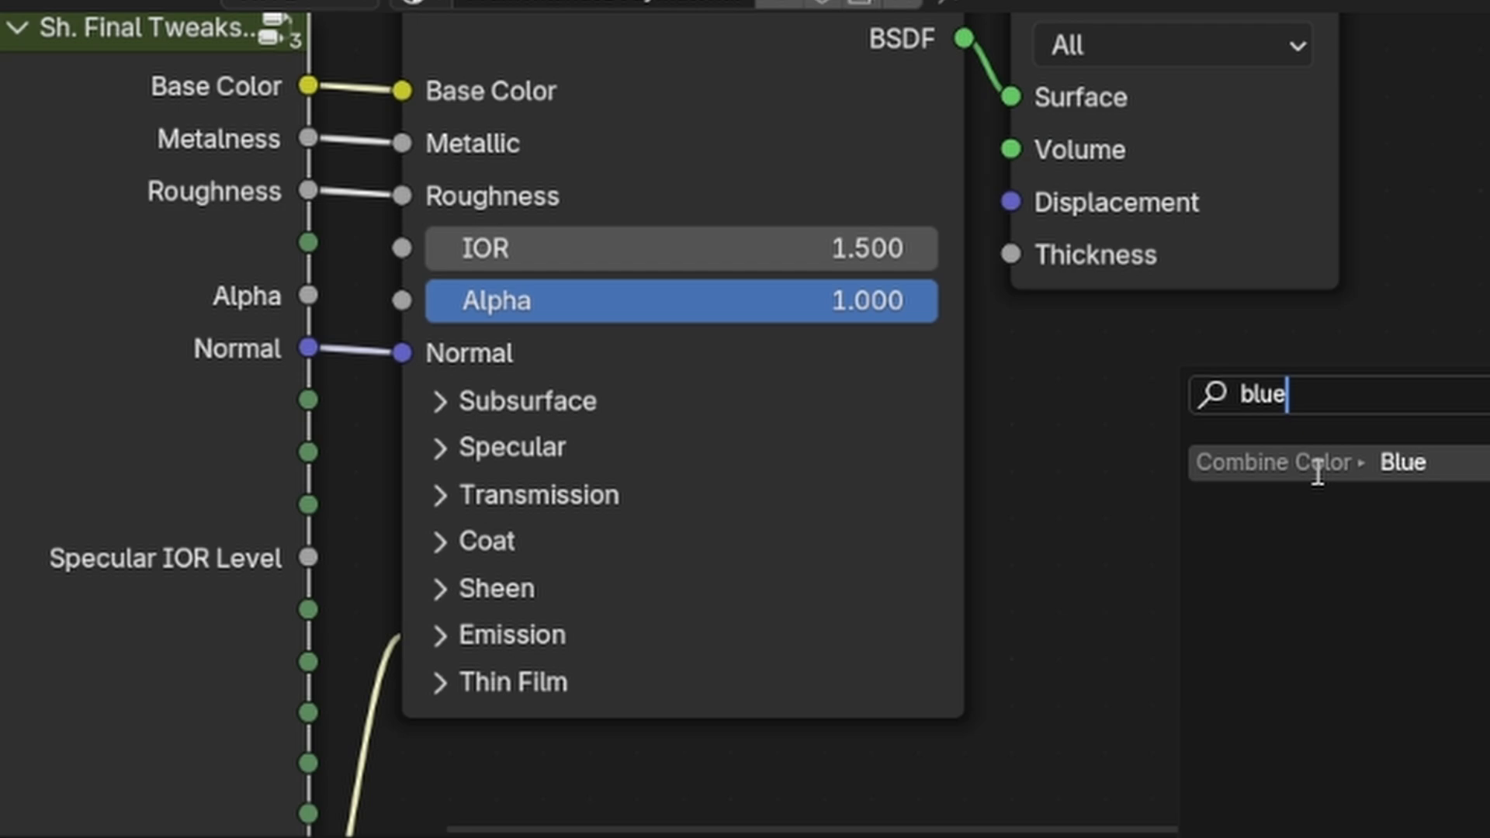
{"action": "left_click", "coordinate": [1318, 473]}
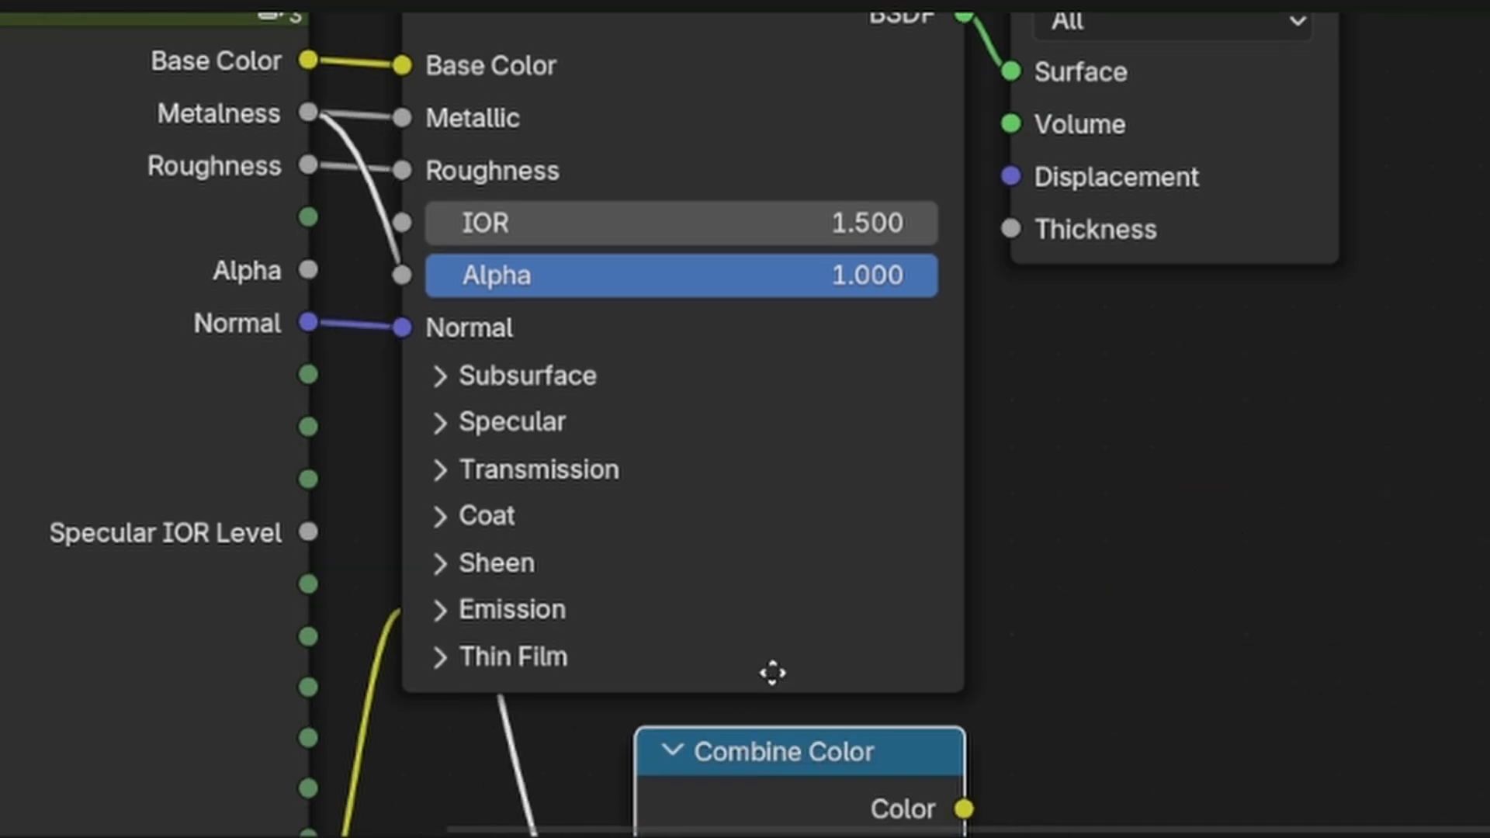
{"action": "left_click", "coordinate": [772, 672]}
Connect the Roughness output of Sh. Final Tweaks to the Green input of the Combine Color node
{"action": "middle_click_drag", "start_coordinate": [928, 748], "coordinate": [954, 376]}
{"action": "scroll", "coordinate": [958, 650], "scroll_direction": "up", "scroll_amount": 3}
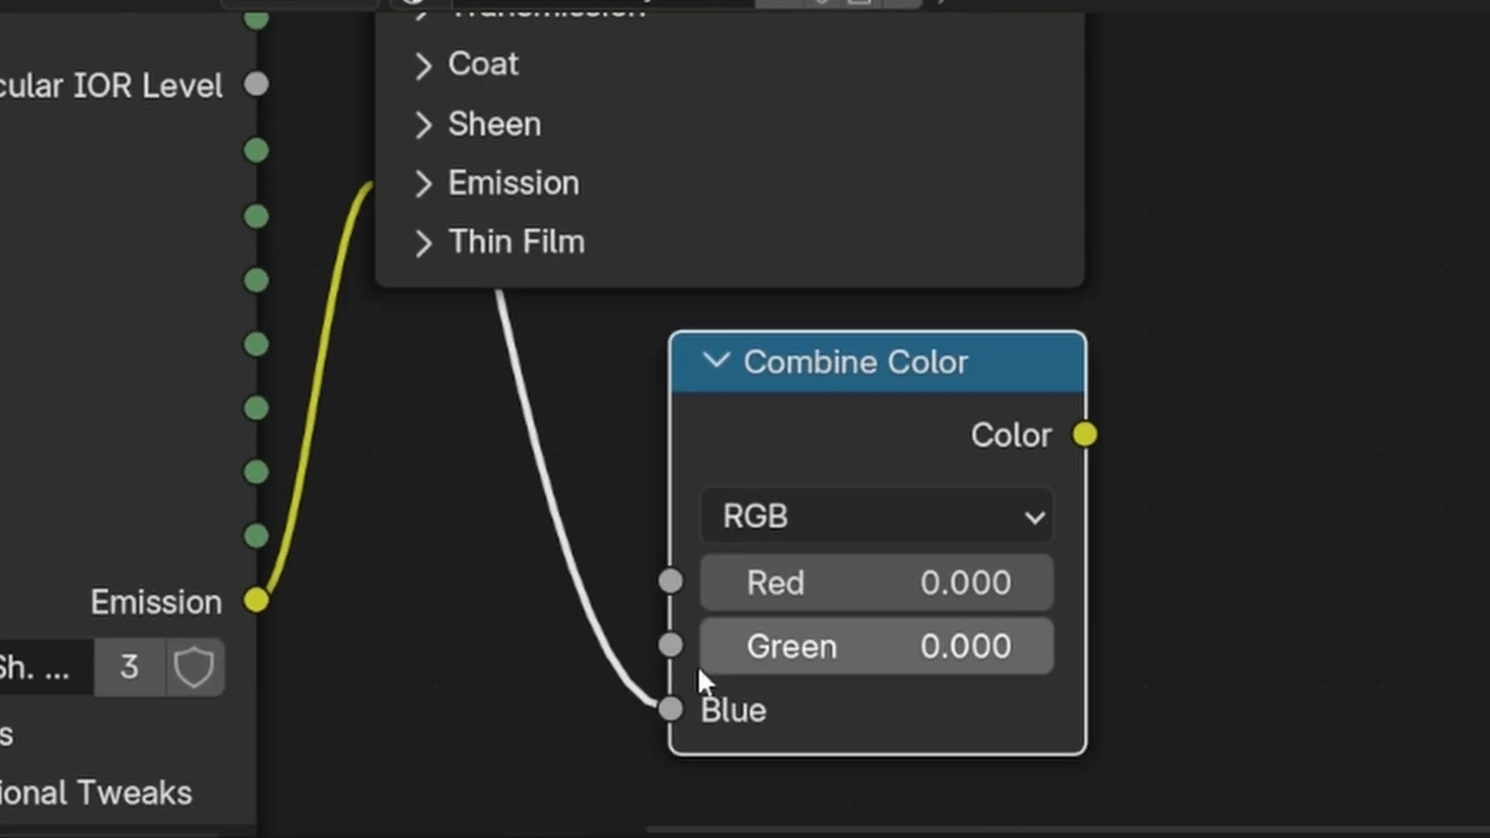
{"action": "scroll", "coordinate": [698, 669], "scroll_direction": "down", "scroll_amount": 3}
{"action": "left_click_drag", "start_coordinate": [428, 85], "coordinate": [677, 744]}
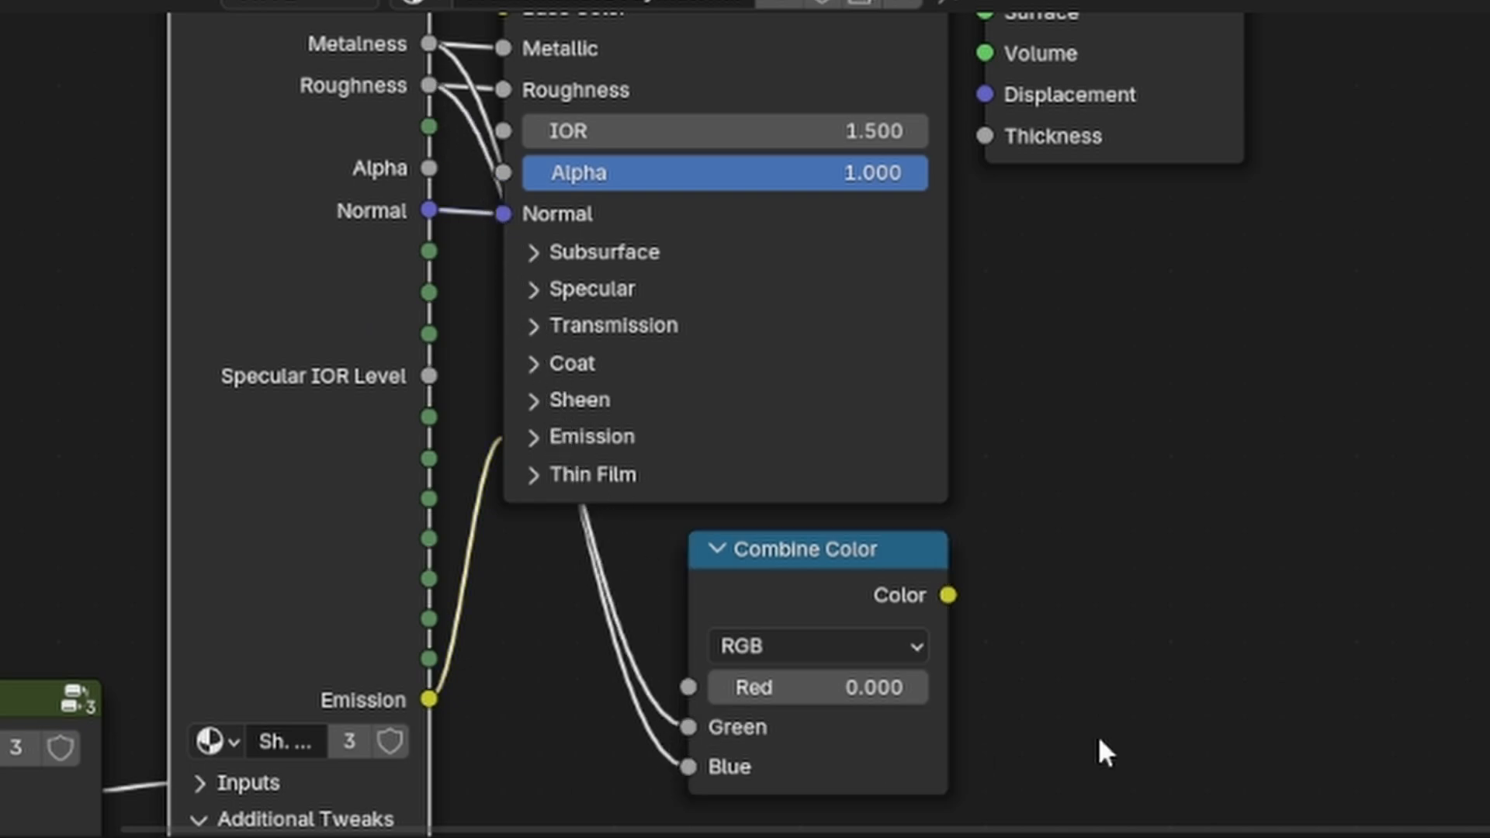
{"action": "middle_click_drag", "start_coordinate": [1124, 661], "coordinate": [844, 486]}
{"action": "scroll", "coordinate": [667, 283], "scroll_direction": "up", "scroll_amount": 3}
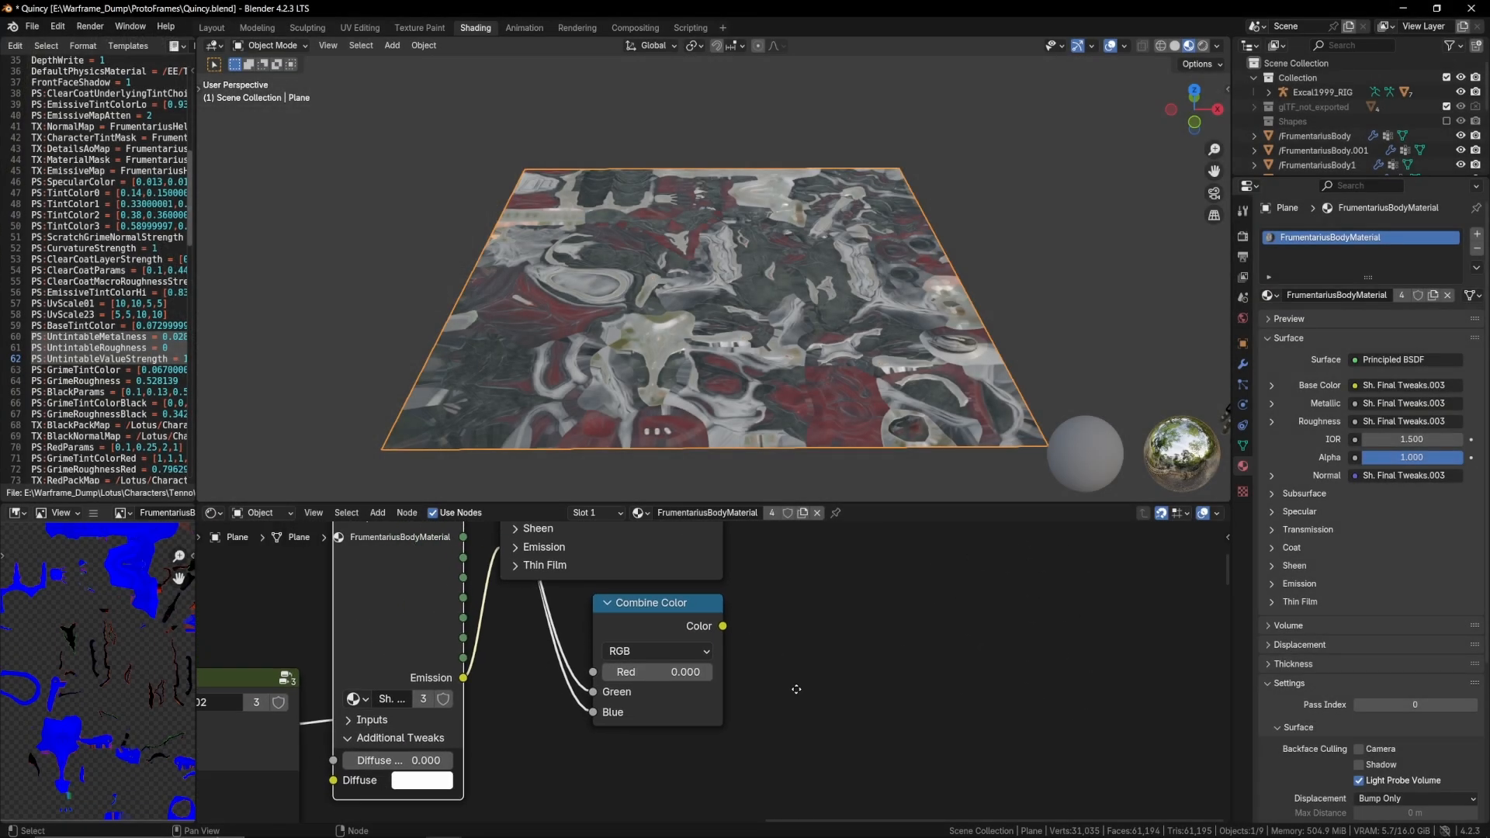
{"action": "middle_click_drag", "start_coordinate": [796, 688], "coordinate": [798, 691]}
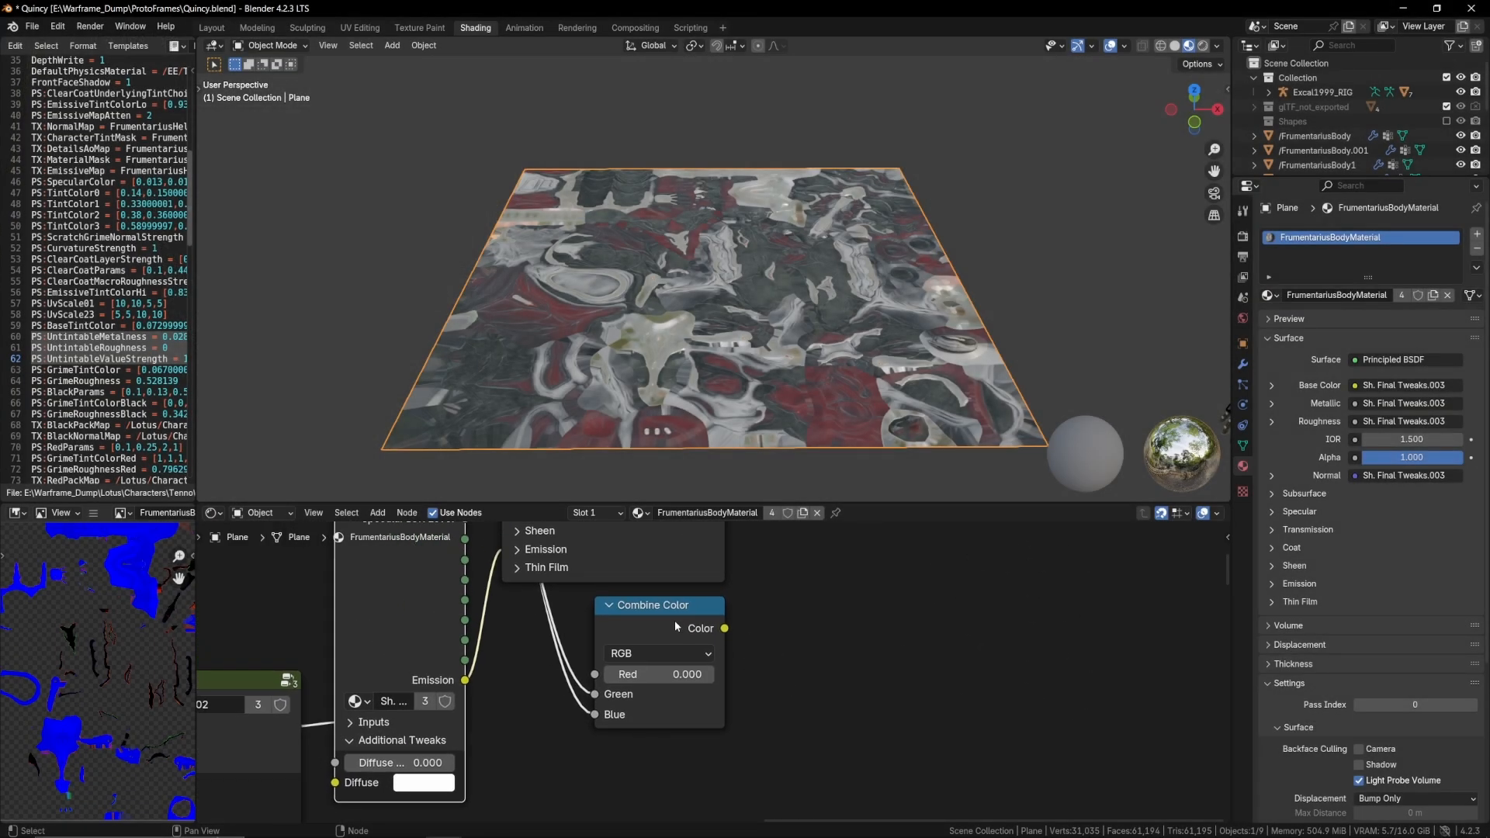
{"action": "left_click", "coordinate": [673, 621]}
{"action": "scroll", "coordinate": [595, 727], "scroll_direction": "up", "scroll_amount": 2}
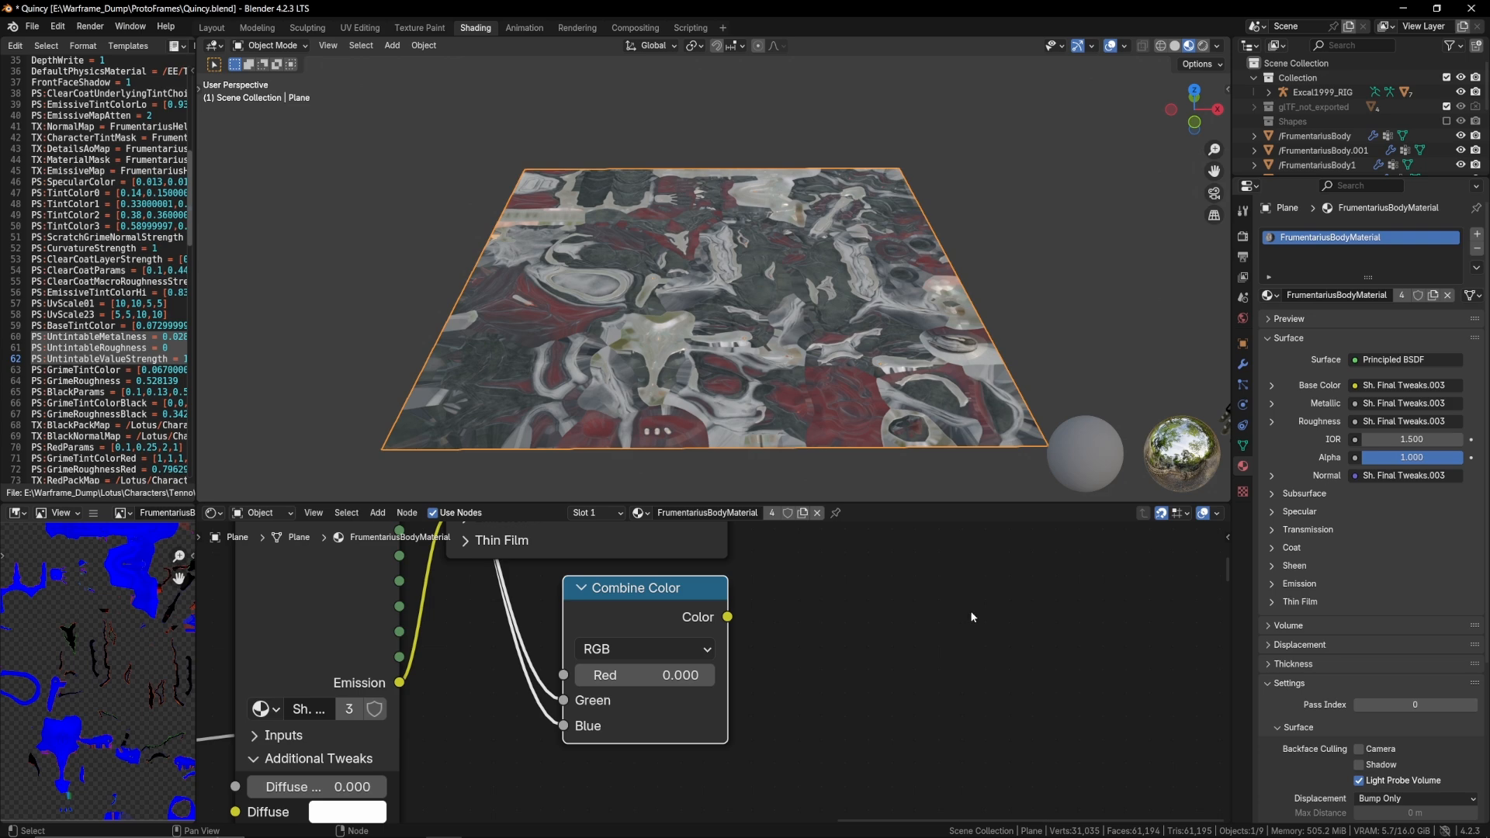
{"action": "middle_click_drag", "start_coordinate": [997, 419], "coordinate": [1025, 312]}
{"action": "scroll", "coordinate": [625, 677], "scroll_direction": "up", "scroll_amount": 2}
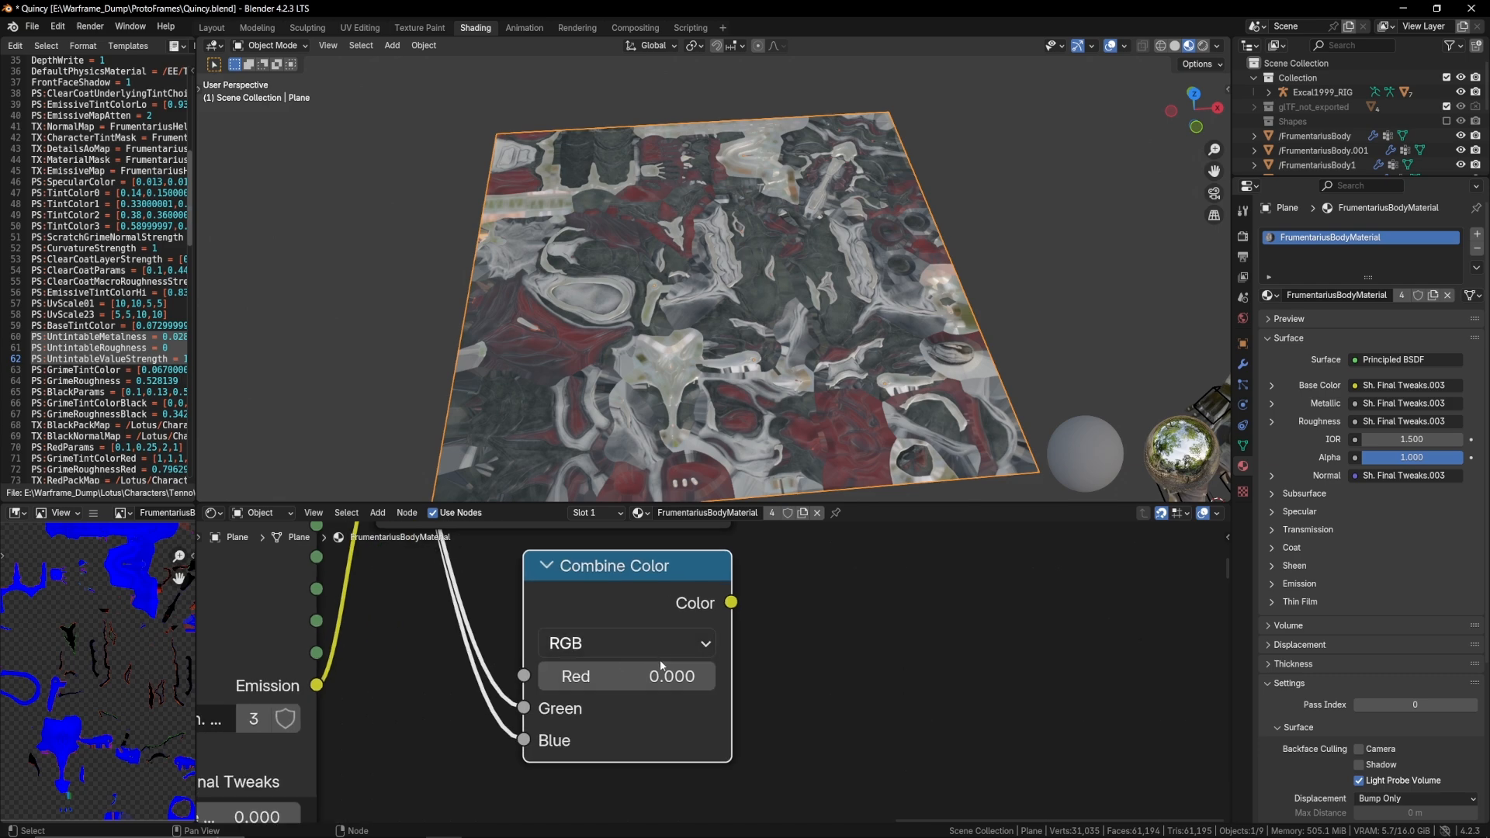
{"action": "scroll", "coordinate": [681, 734], "scroll_direction": "down", "scroll_amount": 8}
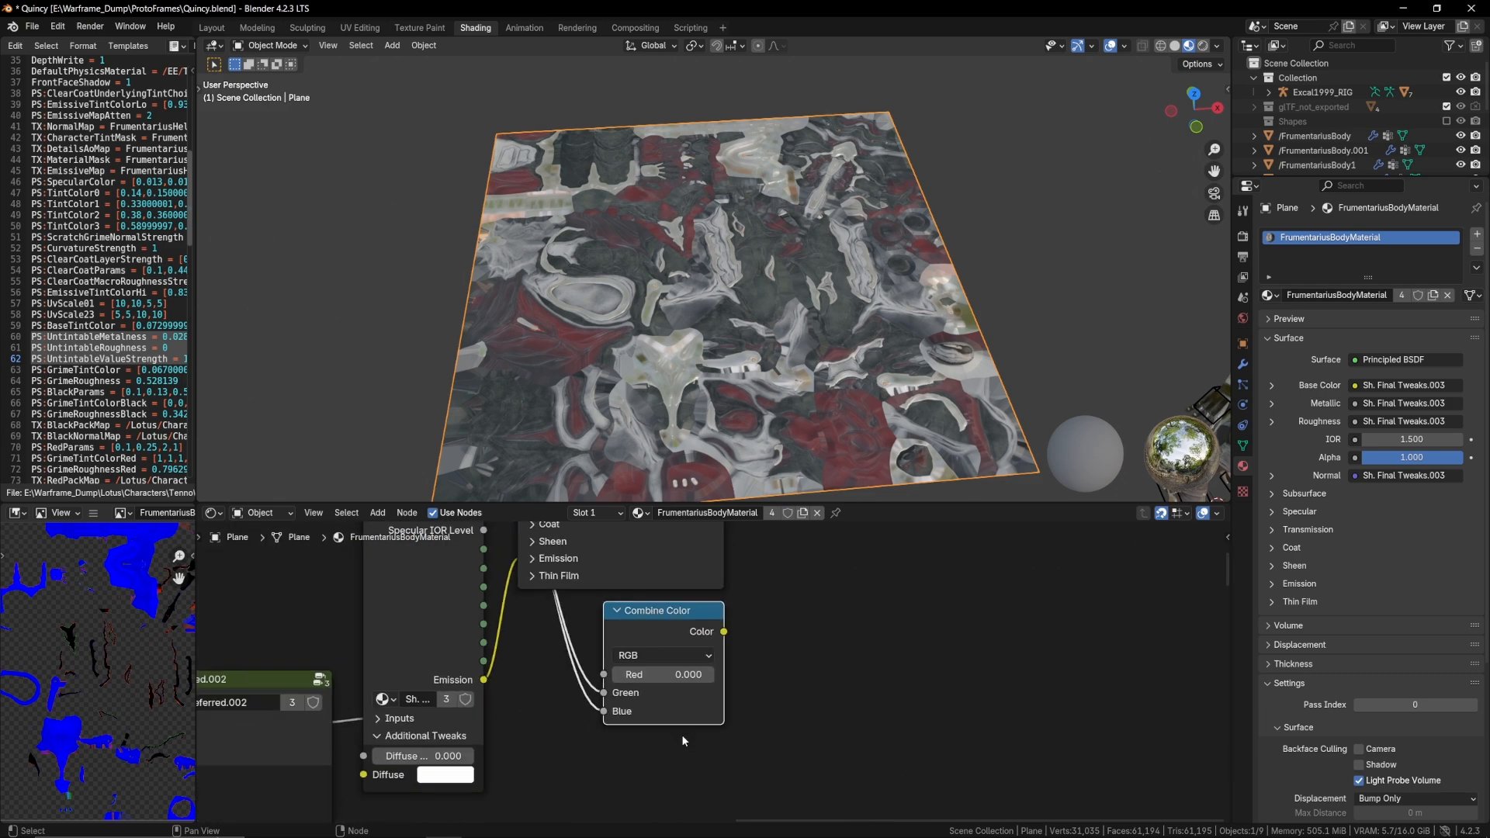
Select the FrumentariusBodyPackmap.png texture node and widen the image editor to view its image
{"action": "middle_click_drag", "start_coordinate": [605, 736], "coordinate": [933, 611]}
{"action": "scroll", "coordinate": [933, 611], "scroll_direction": "down", "scroll_amount": 8}
{"action": "middle_click_drag", "start_coordinate": [668, 747], "coordinate": [865, 535]}
{"action": "scroll", "coordinate": [858, 571], "scroll_direction": "up", "scroll_amount": 4}
{"action": "scroll", "coordinate": [858, 574], "scroll_direction": "up", "scroll_amount": 2}
{"action": "middle_click_drag", "start_coordinate": [681, 609], "coordinate": [838, 608]}
{"action": "scroll", "coordinate": [758, 616], "scroll_direction": "up", "scroll_amount": 2}
{"action": "left_click", "coordinate": [594, 586]}
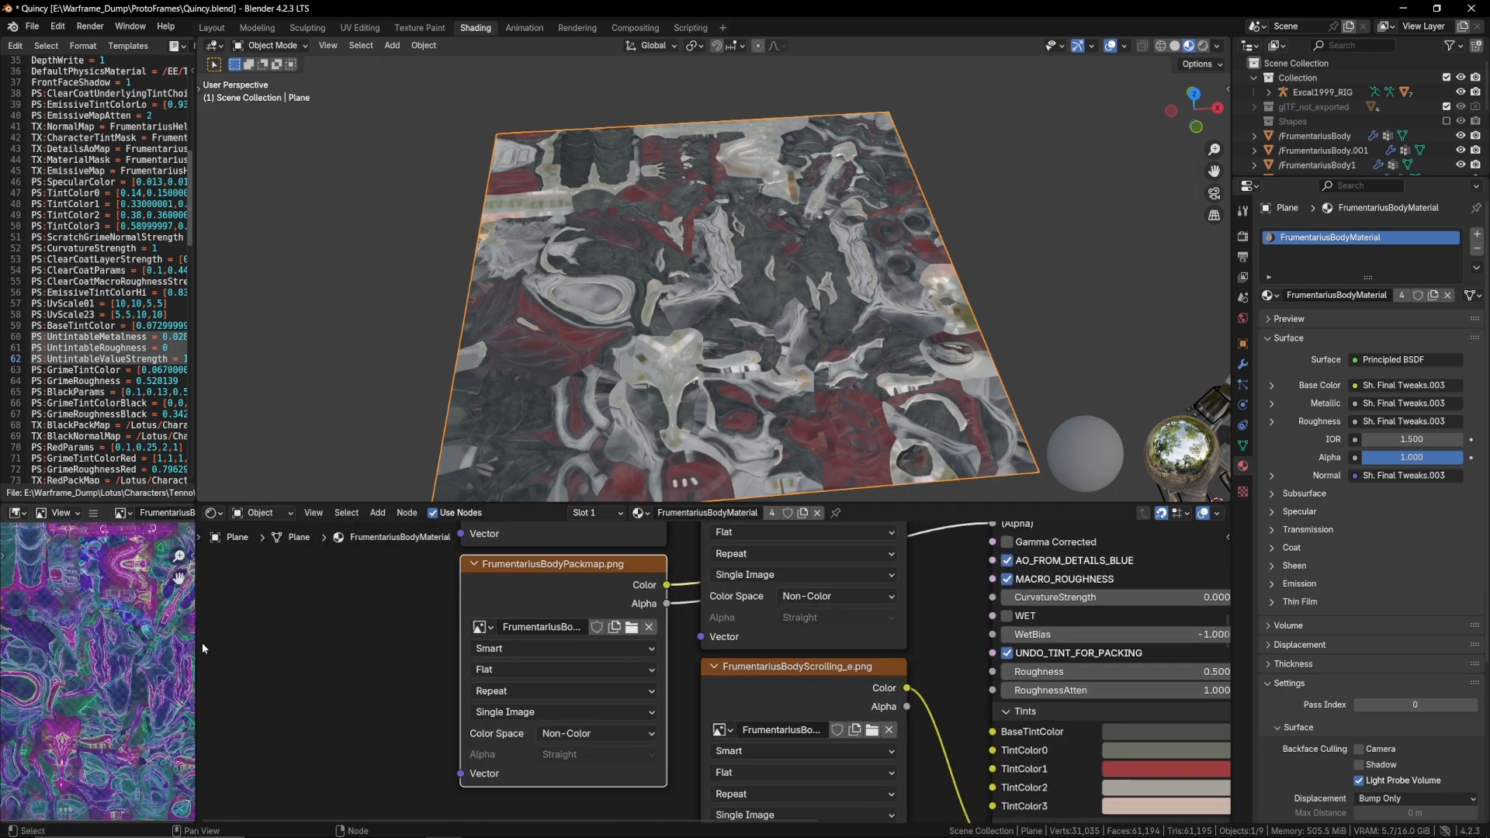
{"action": "left_click_drag", "start_coordinate": [194, 648], "coordinate": [395, 659]}
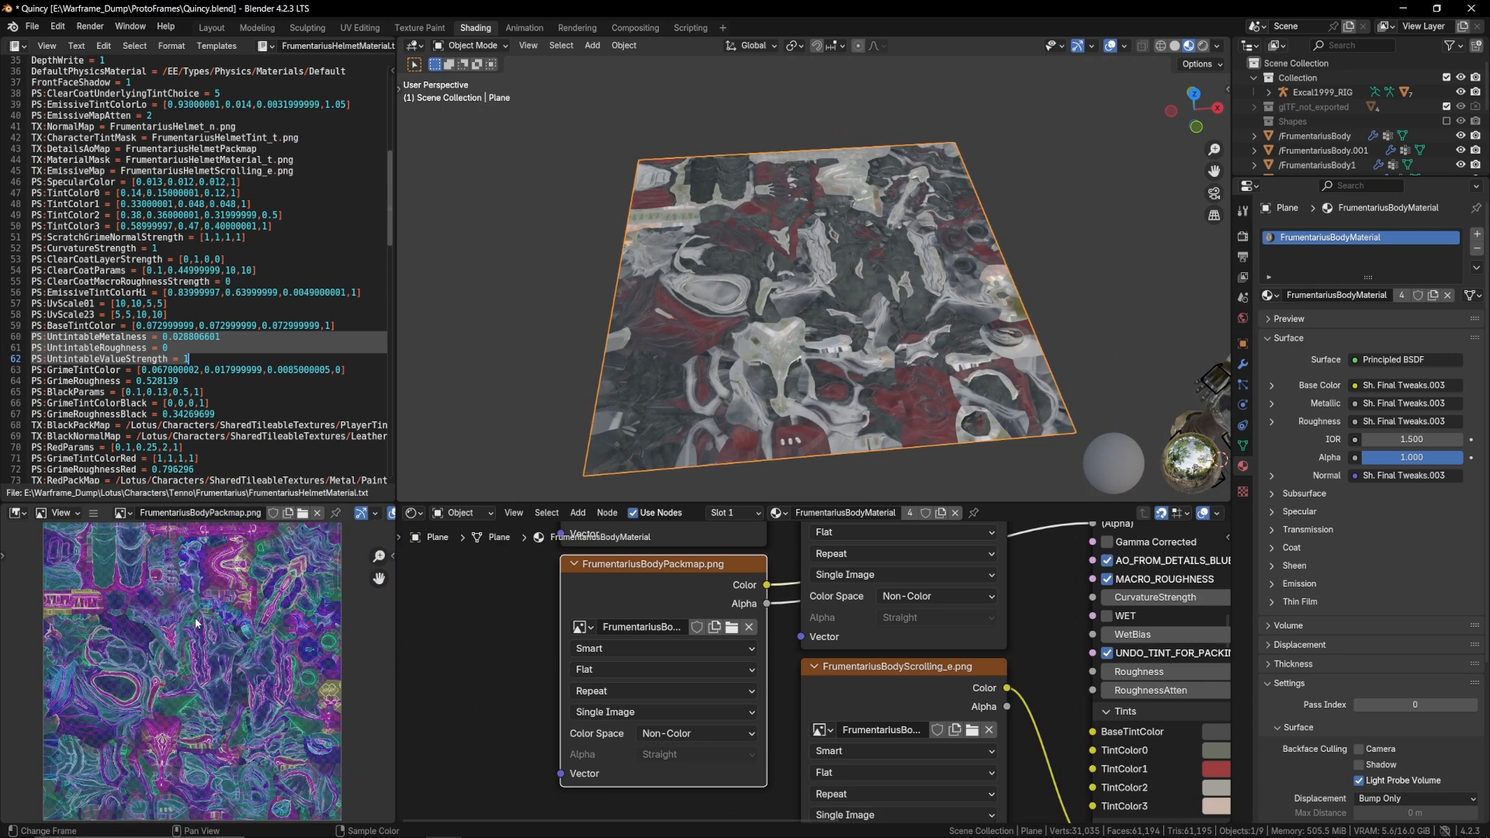
Add a Separate Color node fed by FrumentariusBodyPackmap.png's Color output and connect its Blue output to the Combine Color node's Red input
{"action": "scroll", "coordinate": [769, 619], "scroll_direction": "down", "scroll_amount": 5}
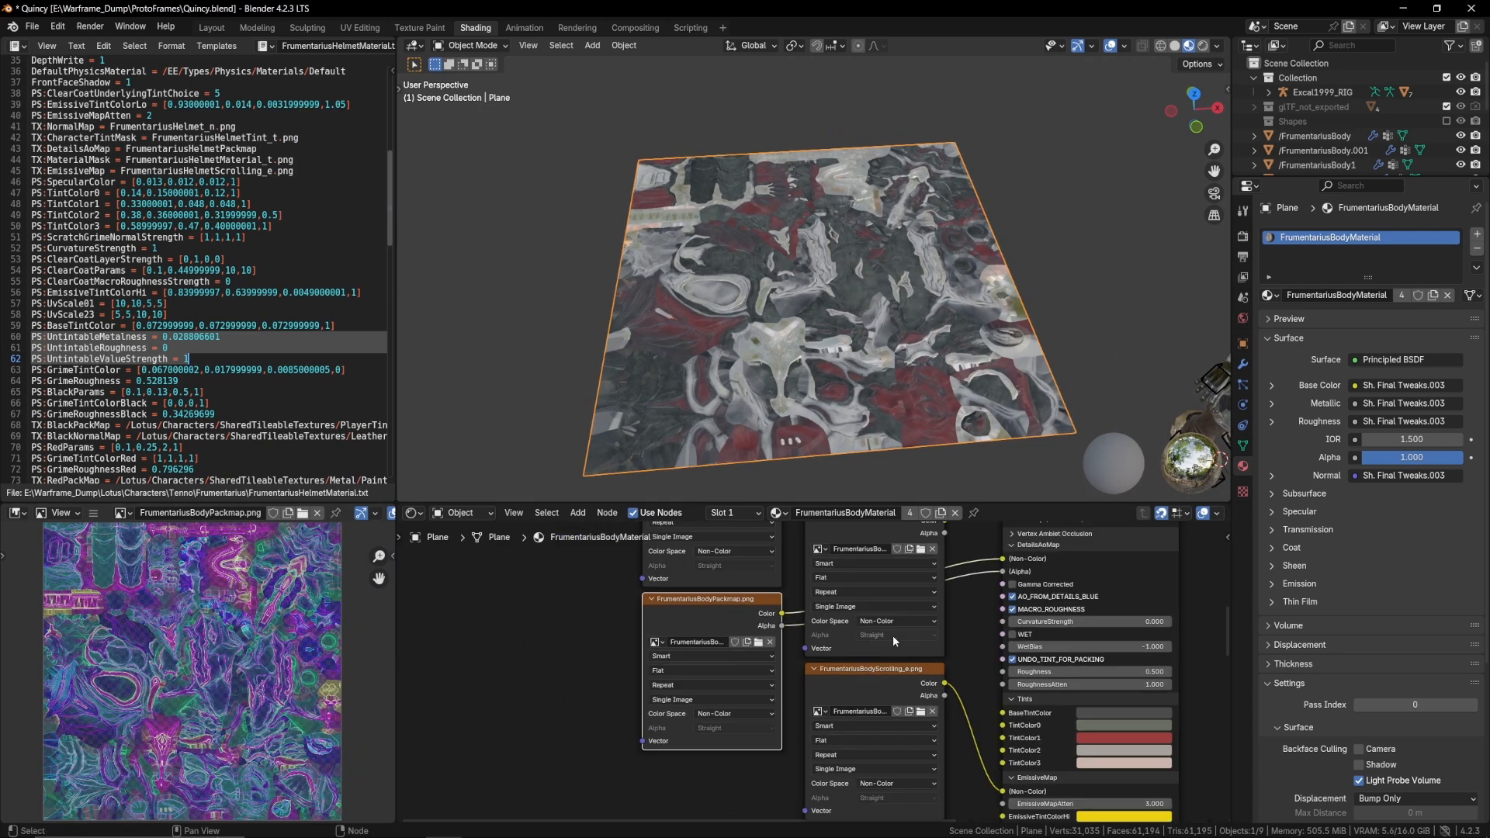
{"action": "middle_click_drag", "start_coordinate": [769, 619], "coordinate": [553, 675]}
{"action": "scroll", "coordinate": [553, 675], "scroll_direction": "up", "scroll_amount": 1}
{"action": "left_click_drag", "start_coordinate": [547, 672], "coordinate": [1070, 567]}
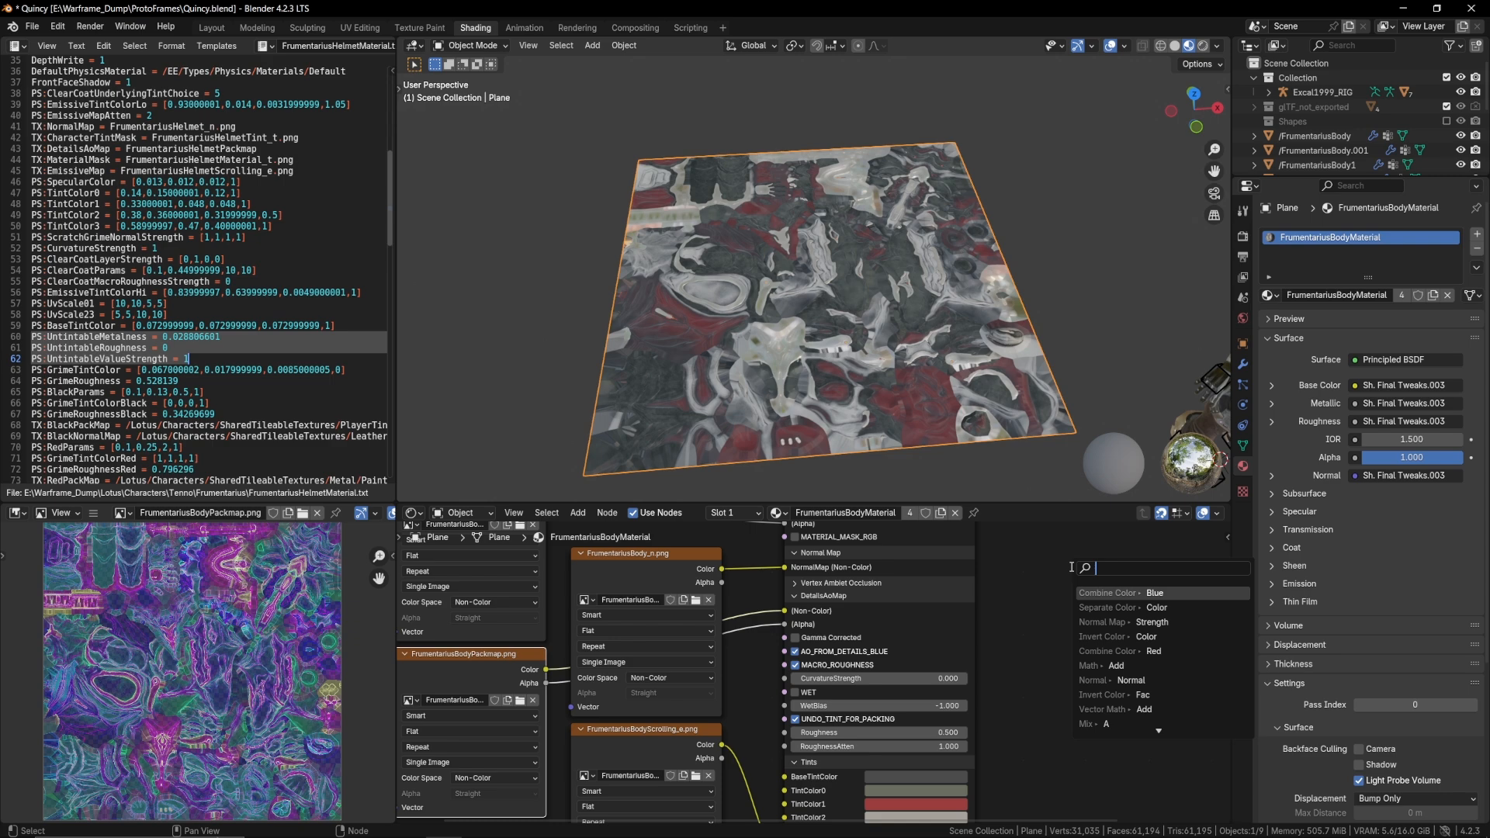
{"action": "left_click", "coordinate": [1125, 606]}
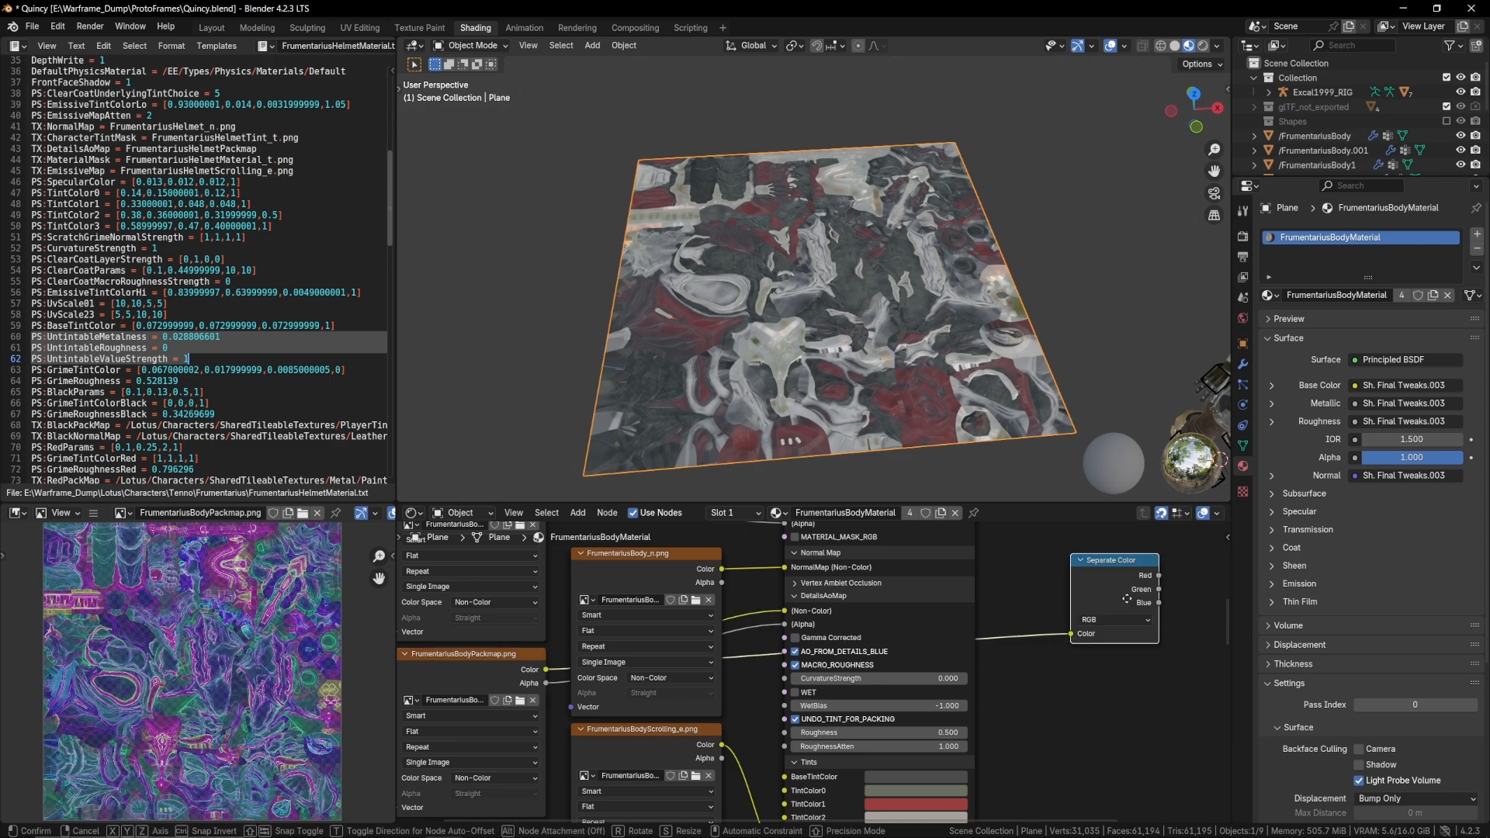
{"action": "left_click", "coordinate": [1098, 586]}
{"action": "middle_click_drag", "start_coordinate": [1098, 585], "coordinate": [786, 746]}
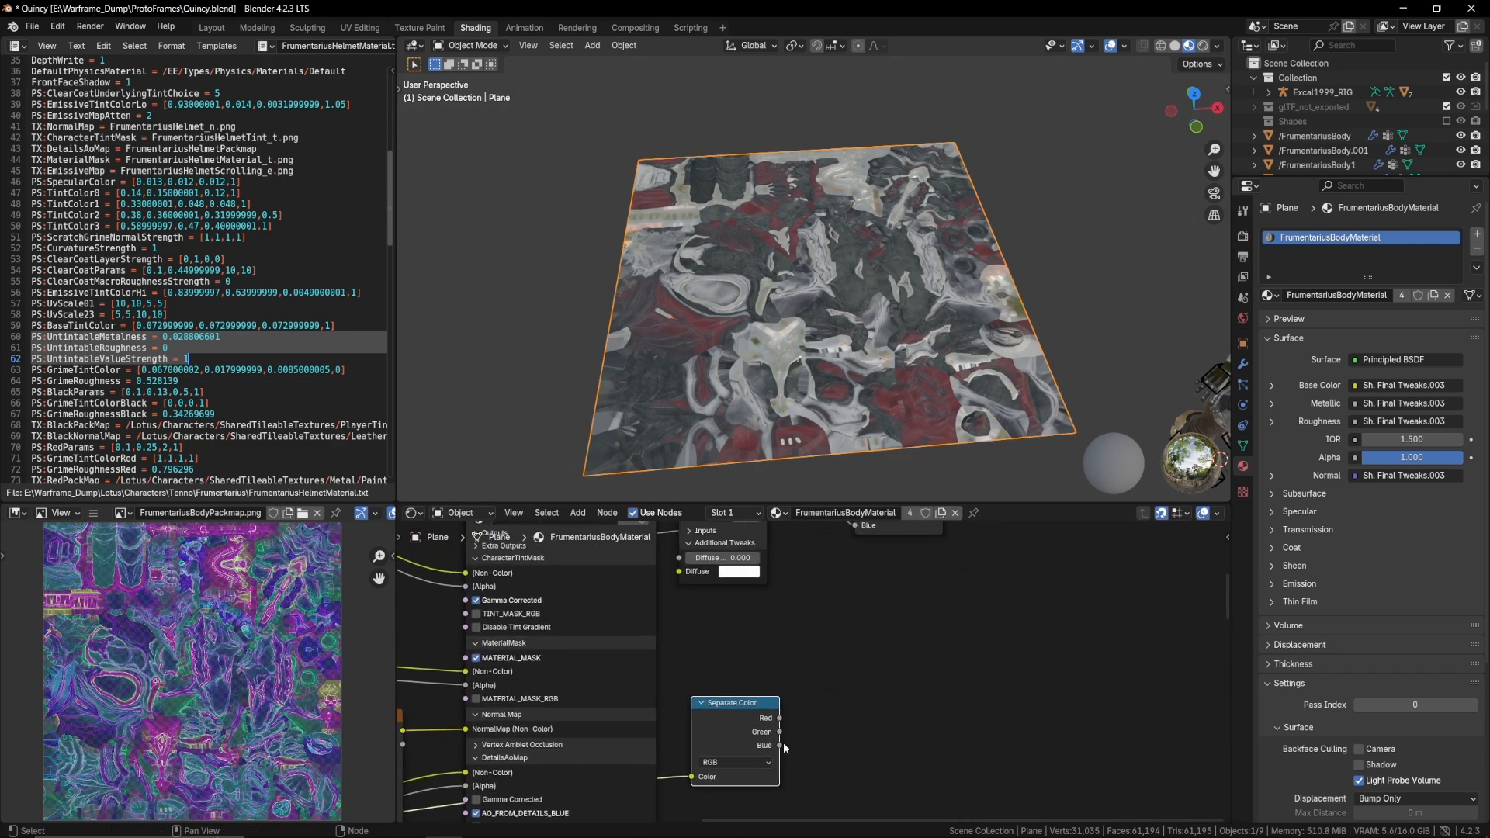
{"action": "left_click_drag", "start_coordinate": [780, 745], "coordinate": [872, 619]}
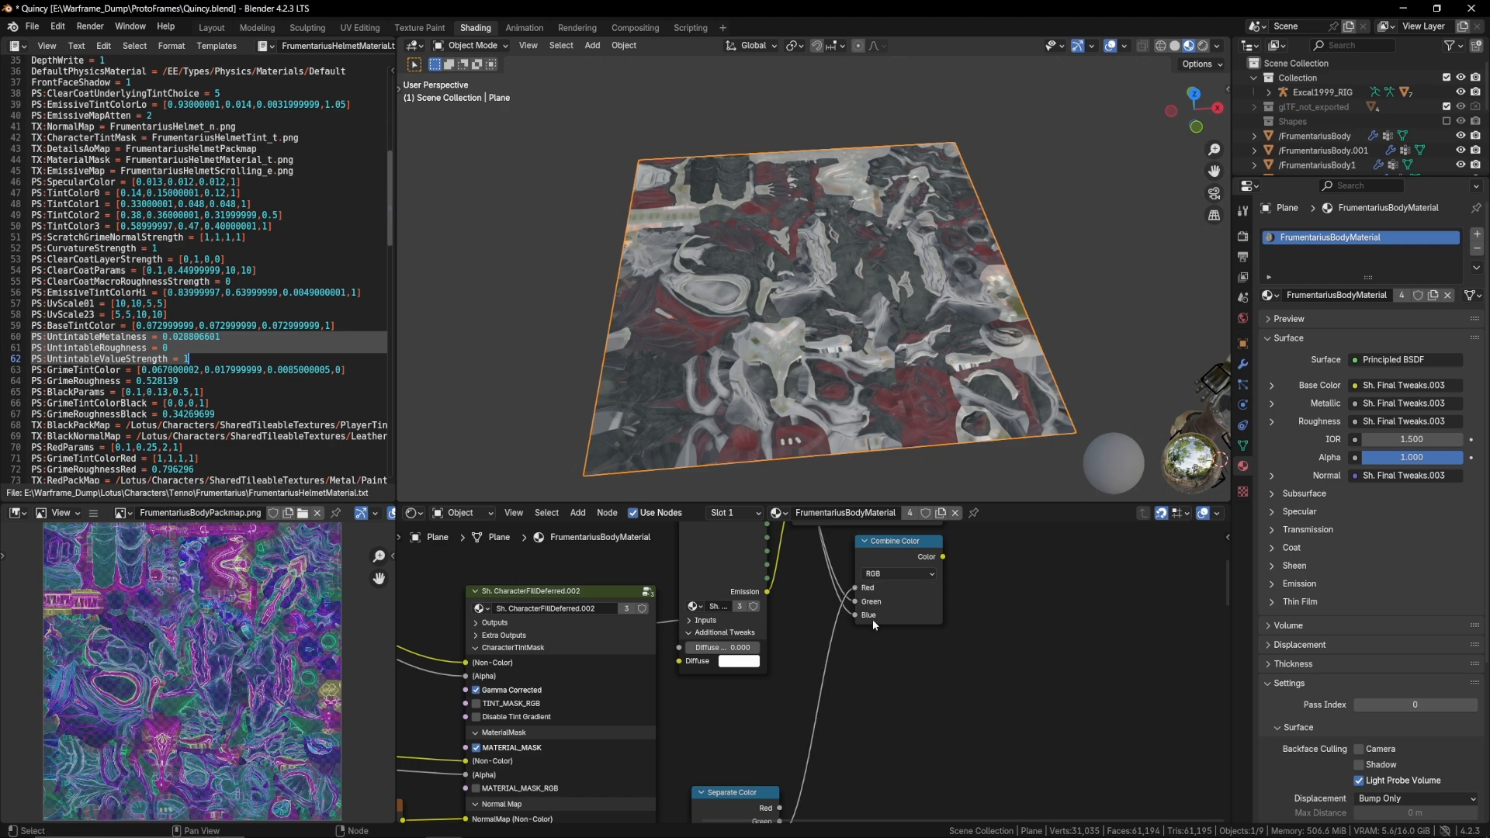
{"action": "middle_click_drag", "start_coordinate": [872, 619], "coordinate": [697, 557]}
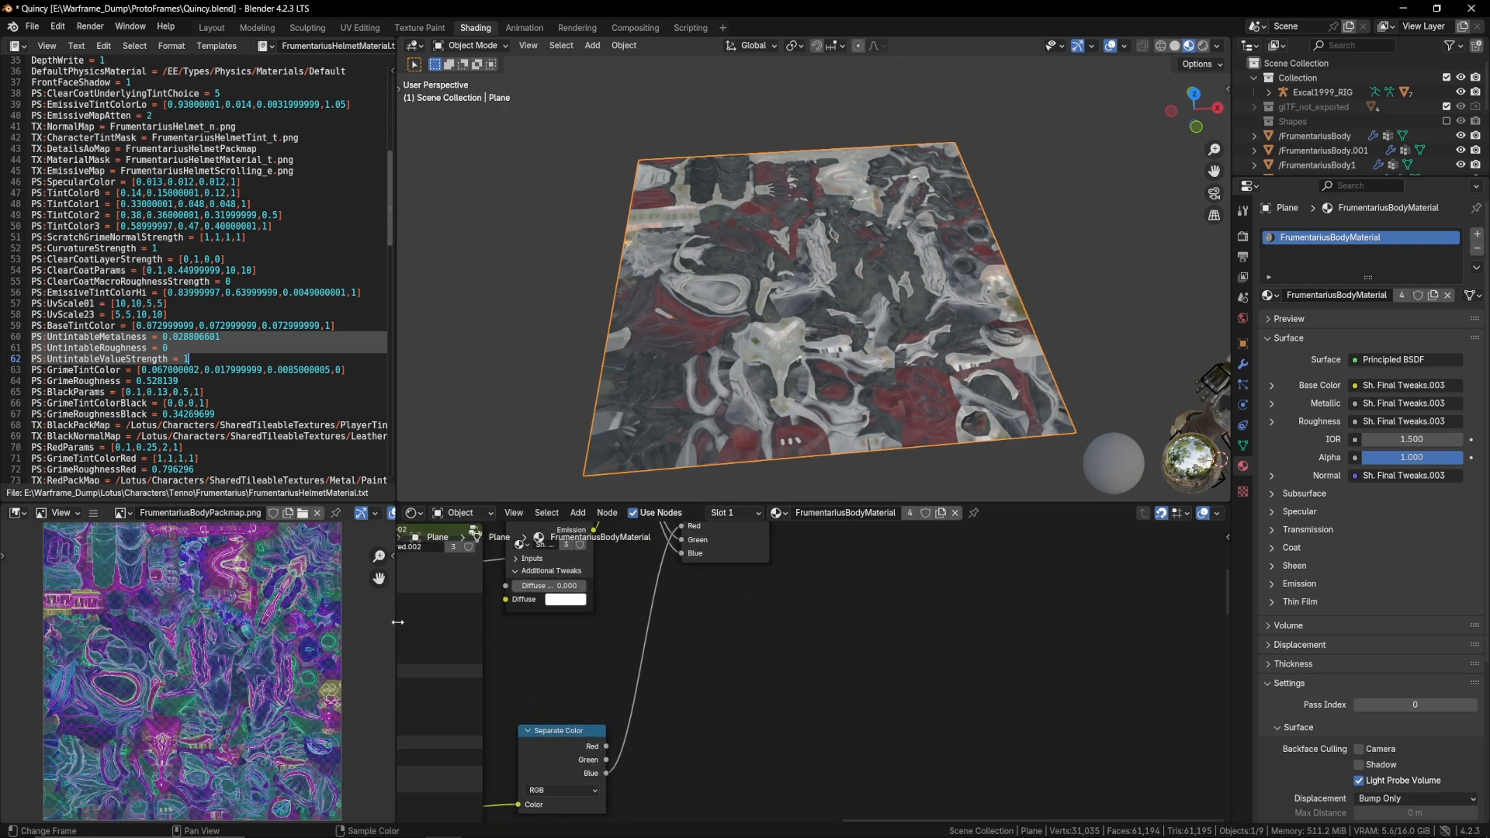
Narrow the image editor and preview the Separate Color node's Blue output by connecting it to the Material Output's Surface input
{"action": "left_click_drag", "start_coordinate": [397, 622], "coordinate": [134, 632]}
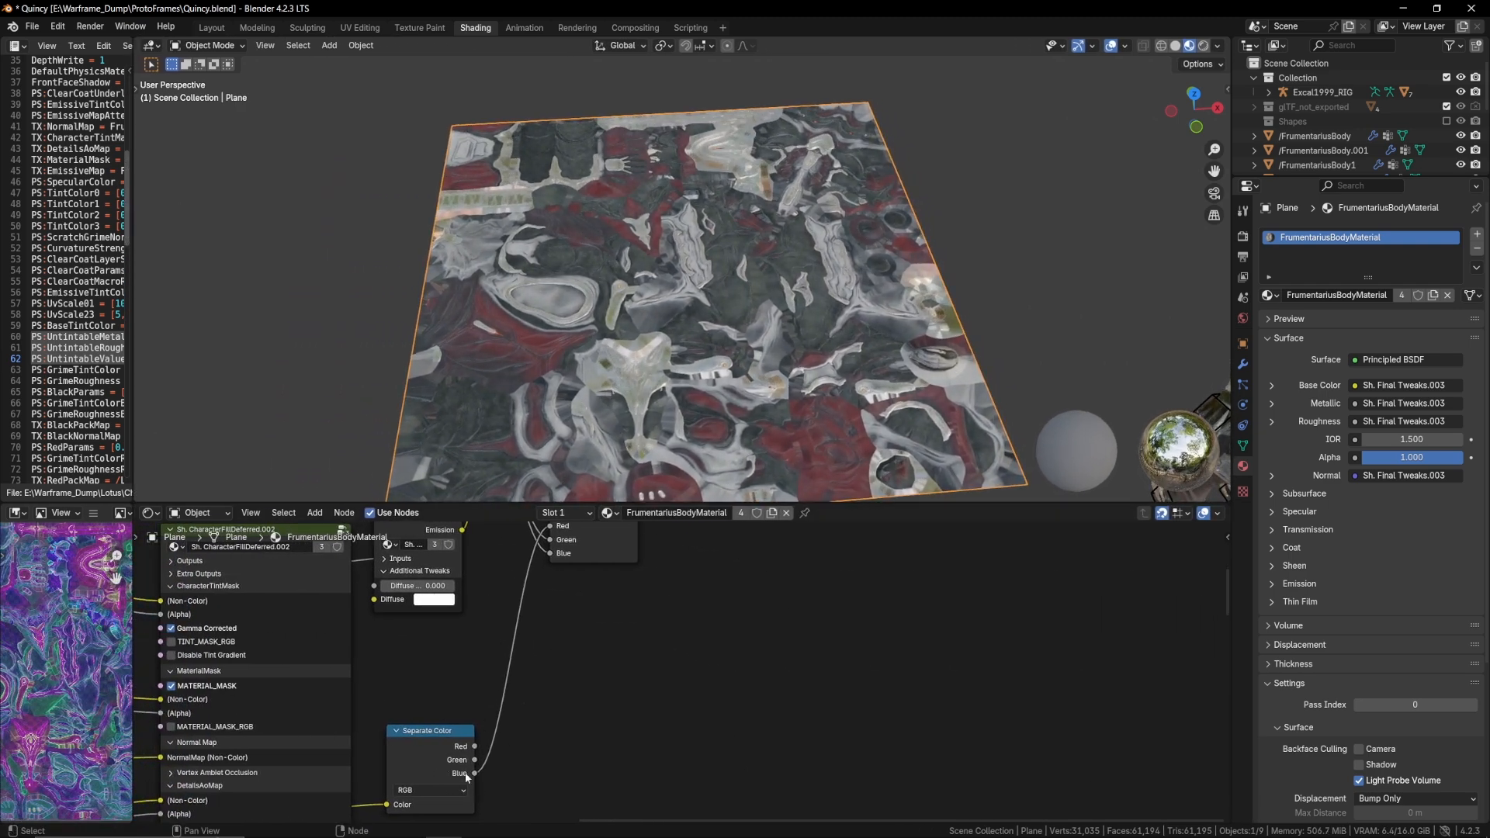
{"action": "left_click_drag", "start_coordinate": [470, 774], "coordinate": [649, 627]}
{"action": "middle_click_drag", "start_coordinate": [787, 356], "coordinate": [802, 399]}
{"action": "scroll", "coordinate": [802, 399], "scroll_direction": "up", "scroll_amount": 2}
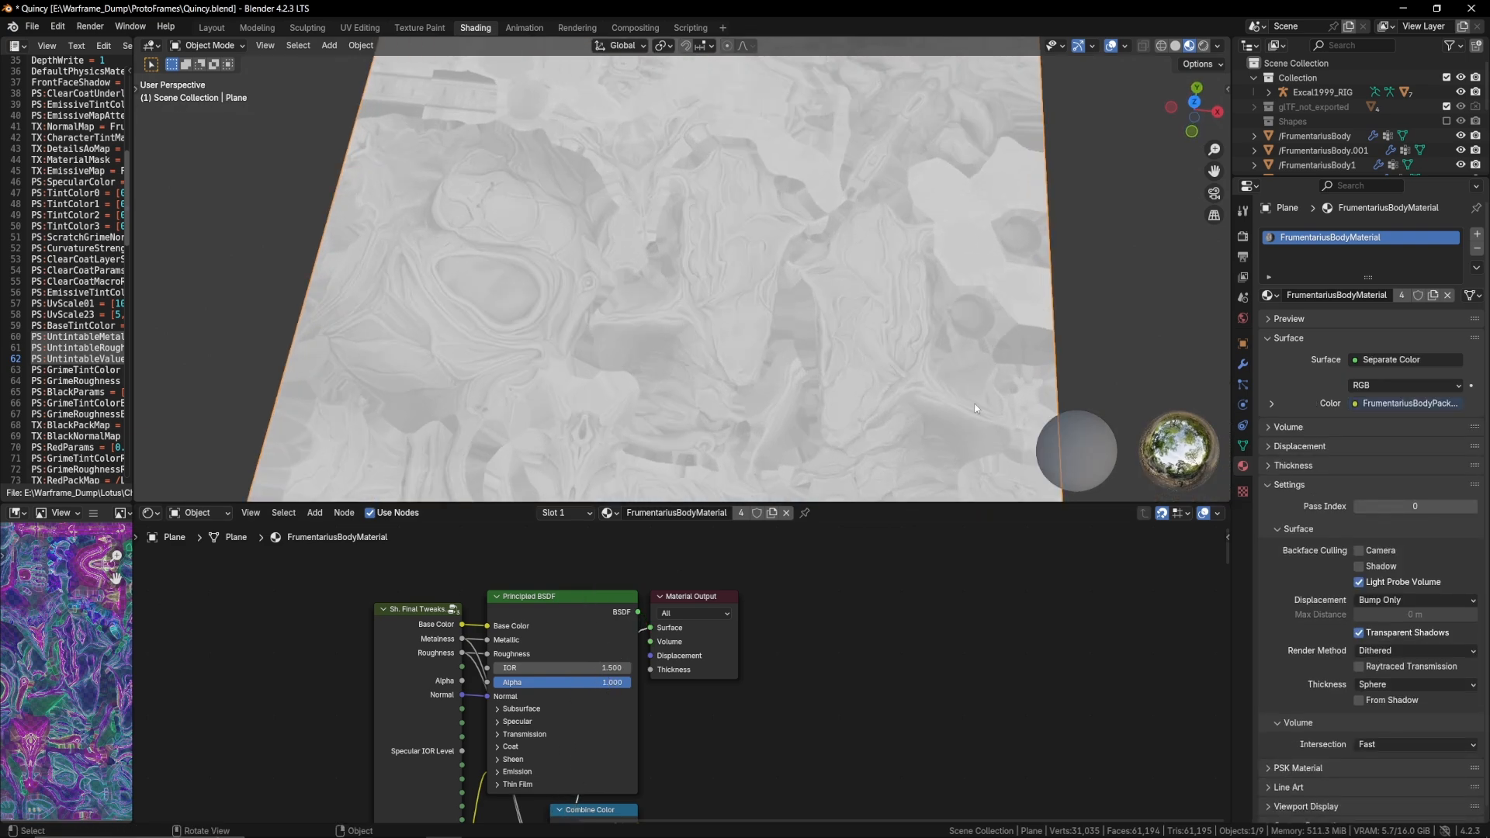
Examine the packmap's blue channel on the plane and on the character model
{"action": "scroll", "coordinate": [976, 408], "scroll_direction": "down", "scroll_amount": 4}
{"action": "middle_click_drag", "start_coordinate": [1117, 342], "coordinate": [1137, 371]}
{"action": "middle_click_drag", "start_coordinate": [962, 375], "coordinate": [913, 357]}
{"action": "scroll", "coordinate": [912, 357], "scroll_direction": "up", "scroll_amount": 5}
{"action": "scroll", "coordinate": [1065, 330], "scroll_direction": "down", "scroll_amount": 6}
{"action": "middle_click_drag", "start_coordinate": [1024, 361], "coordinate": [1036, 229]}
{"action": "scroll", "coordinate": [1037, 229], "scroll_direction": "up", "scroll_amount": 5}
{"action": "middle_click_drag", "start_coordinate": [1046, 174], "coordinate": [912, 340], "text": "shift"}
{"action": "scroll", "coordinate": [912, 340], "scroll_direction": "down", "scroll_amount": 4}
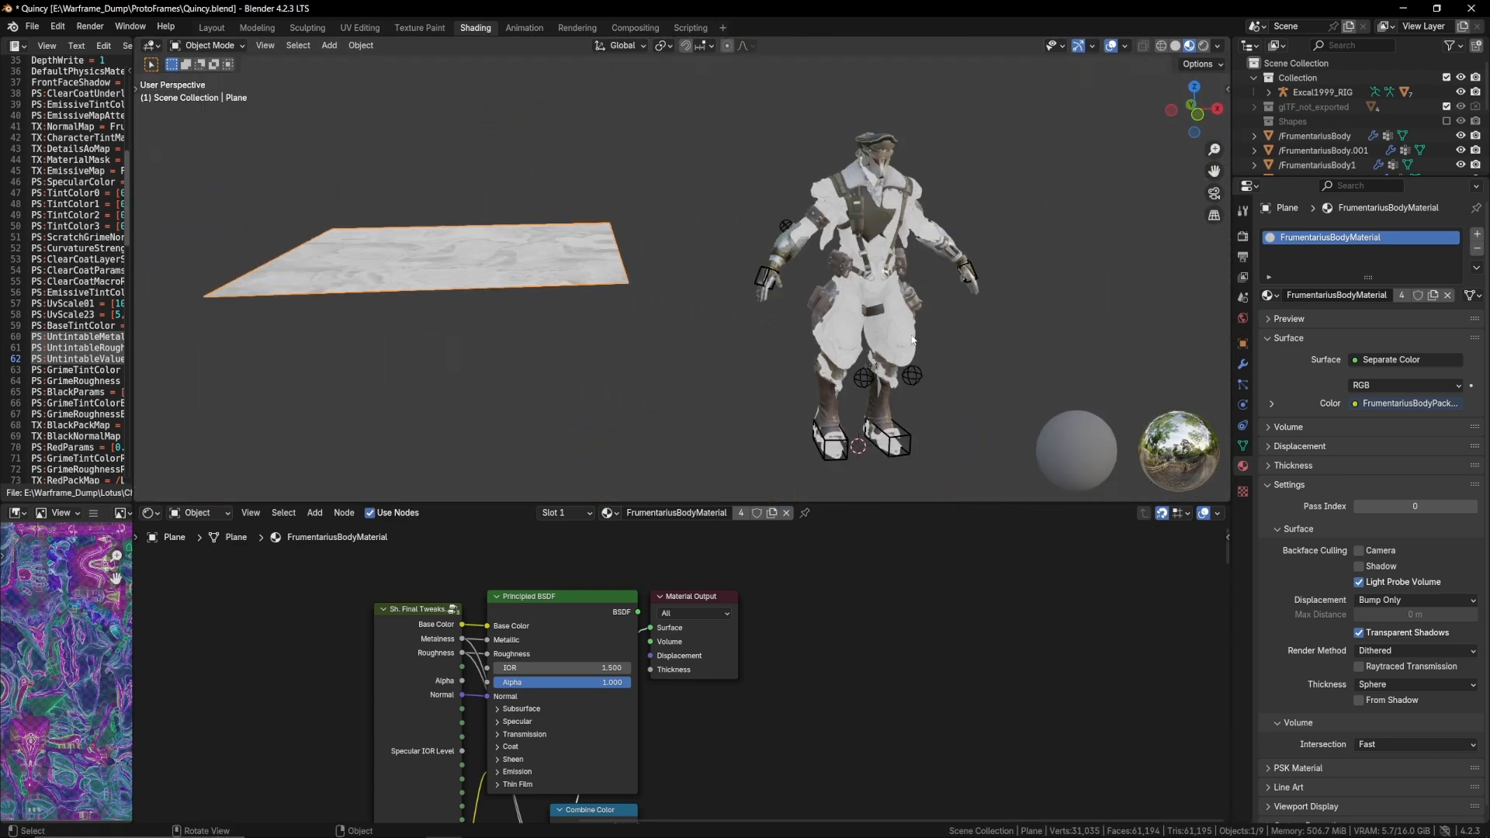
{"action": "middle_click_drag", "start_coordinate": [672, 230], "coordinate": [844, 402], "text": "shift"}
{"action": "scroll", "coordinate": [890, 350], "scroll_direction": "up", "scroll_amount": 2}
{"action": "scroll", "coordinate": [740, 700], "scroll_direction": "up", "scroll_amount": 4}
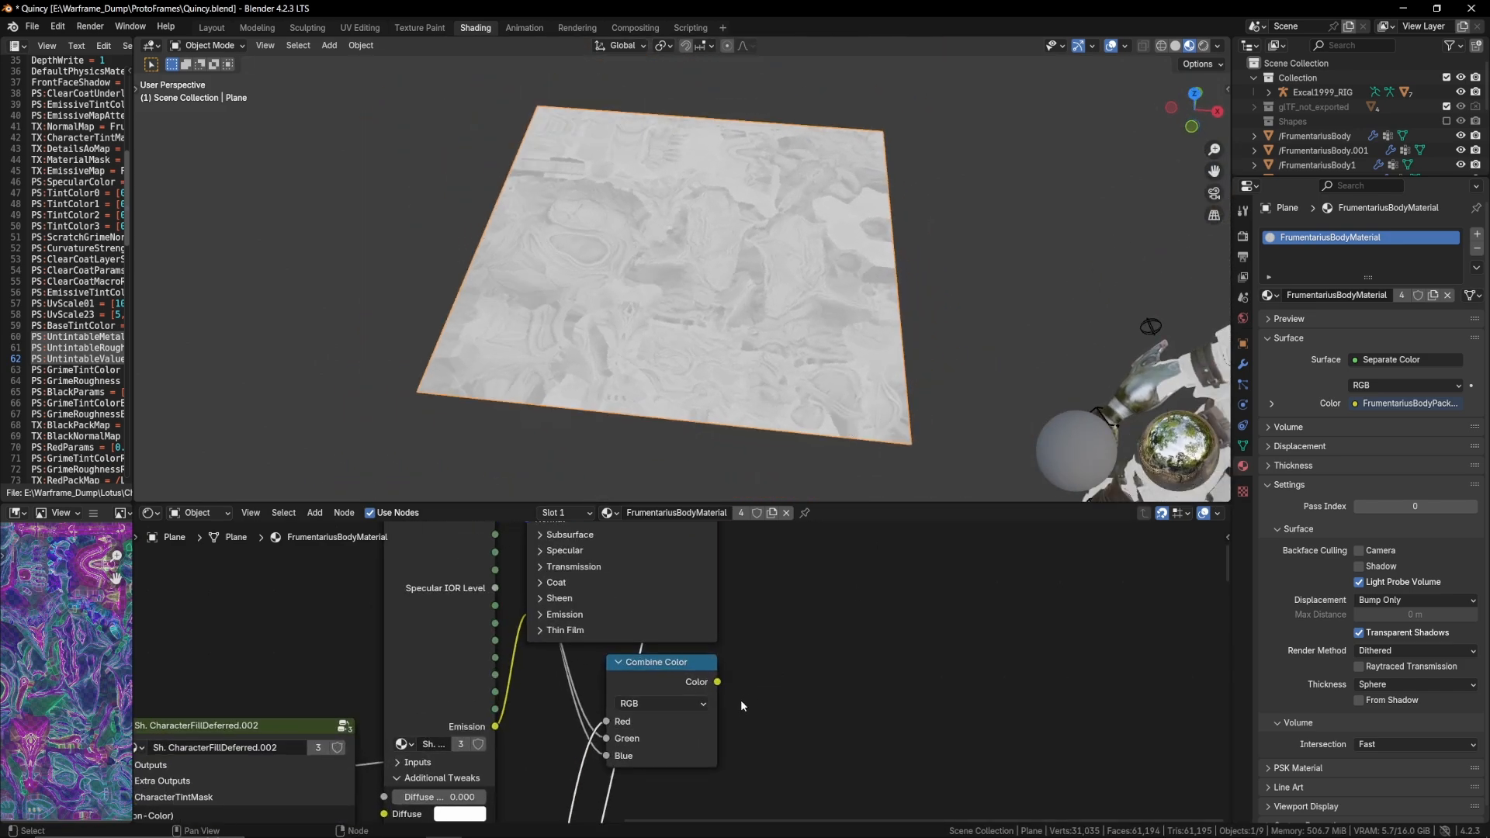
Connect the Combine Color node's Color output to the Material Output's Surface input and inspect the packed colours on the plane
{"action": "scroll", "coordinate": [740, 700], "scroll_direction": "up", "scroll_amount": 1}
{"action": "left_click_drag", "start_coordinate": [717, 682], "coordinate": [778, 709]}
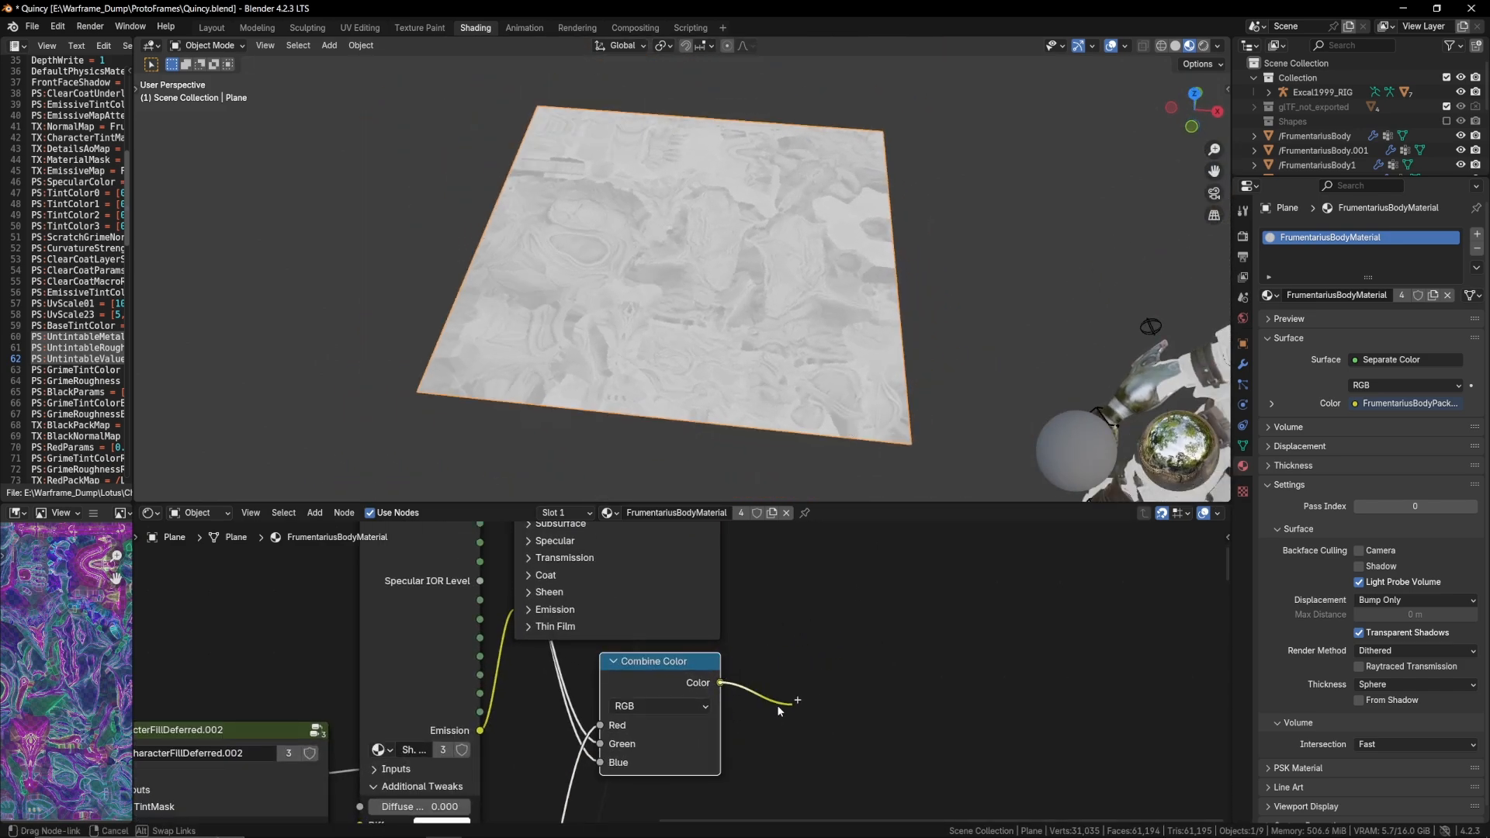
{"action": "left_click_drag", "start_coordinate": [676, 687], "coordinate": [727, 684]}
{"action": "left_click_drag", "start_coordinate": [844, 730], "coordinate": [743, 655]}
{"action": "middle_click_drag", "start_coordinate": [934, 382], "coordinate": [970, 368]}
{"action": "scroll", "coordinate": [941, 429], "scroll_direction": "up", "scroll_amount": 3}
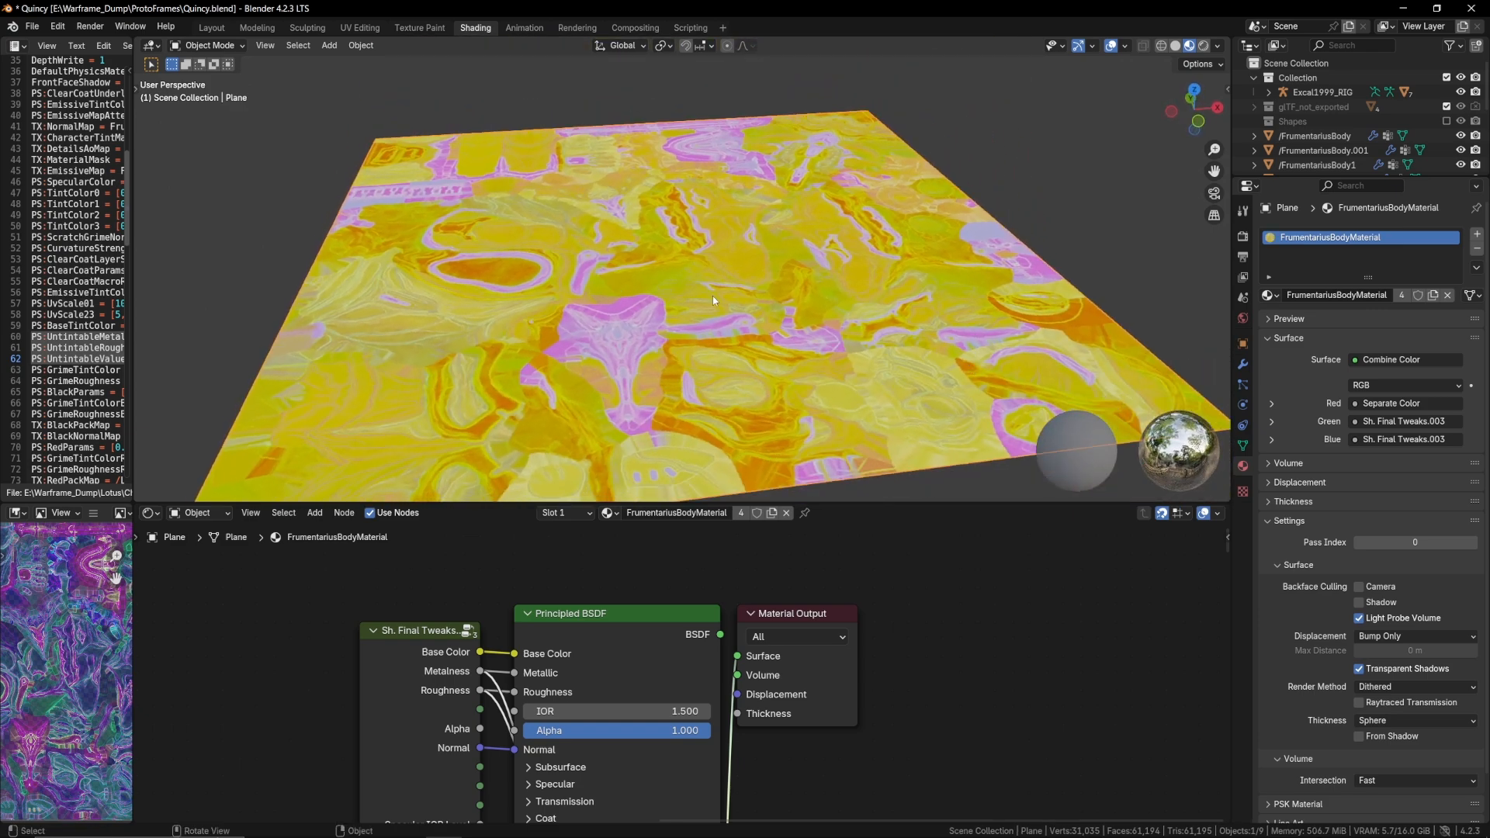
{"action": "scroll", "coordinate": [689, 329], "scroll_direction": "up", "scroll_amount": 4}
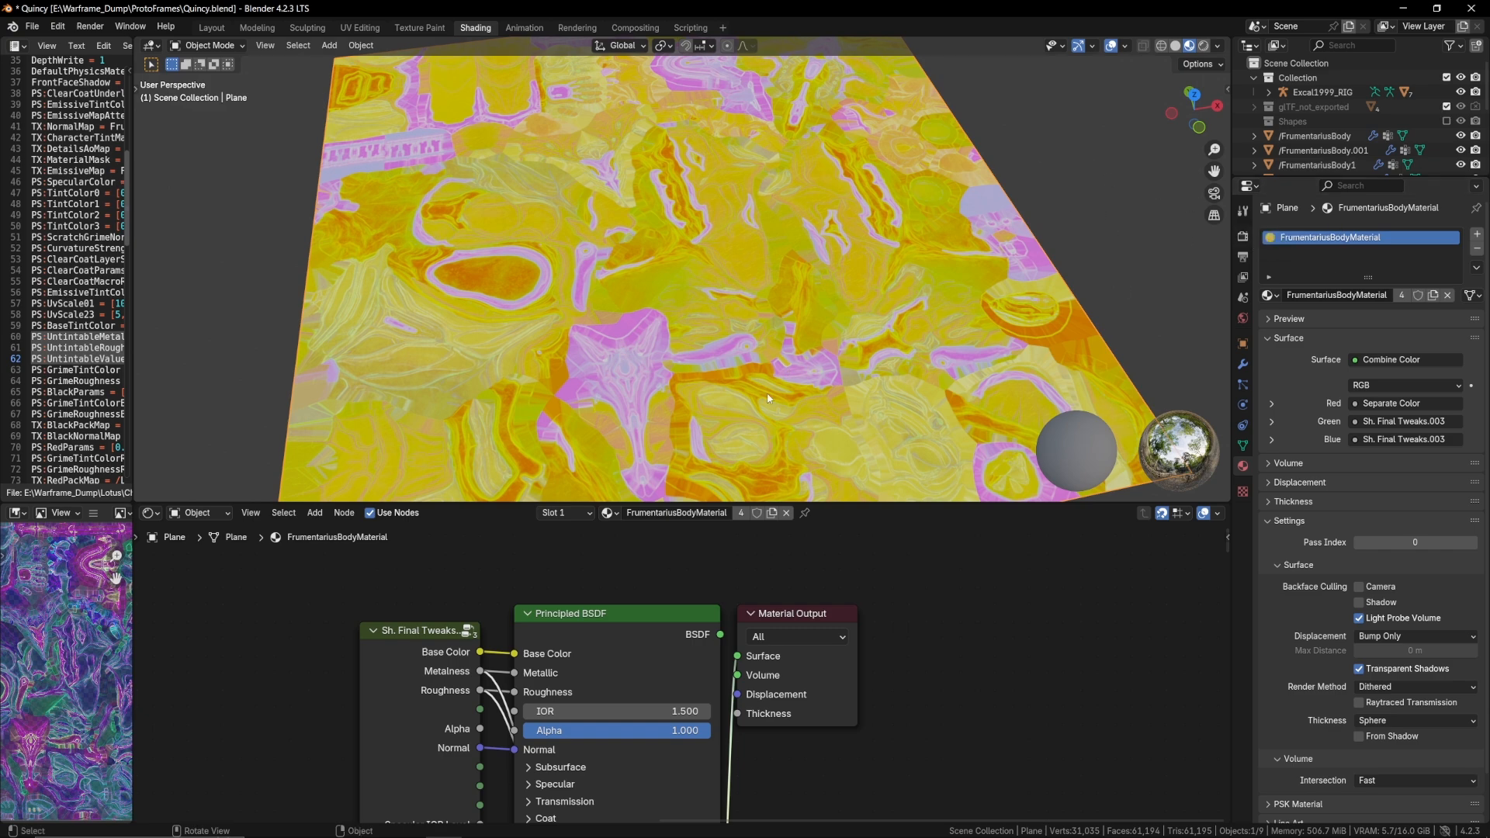
{"action": "middle_click_drag", "start_coordinate": [728, 689], "coordinate": [745, 399]}
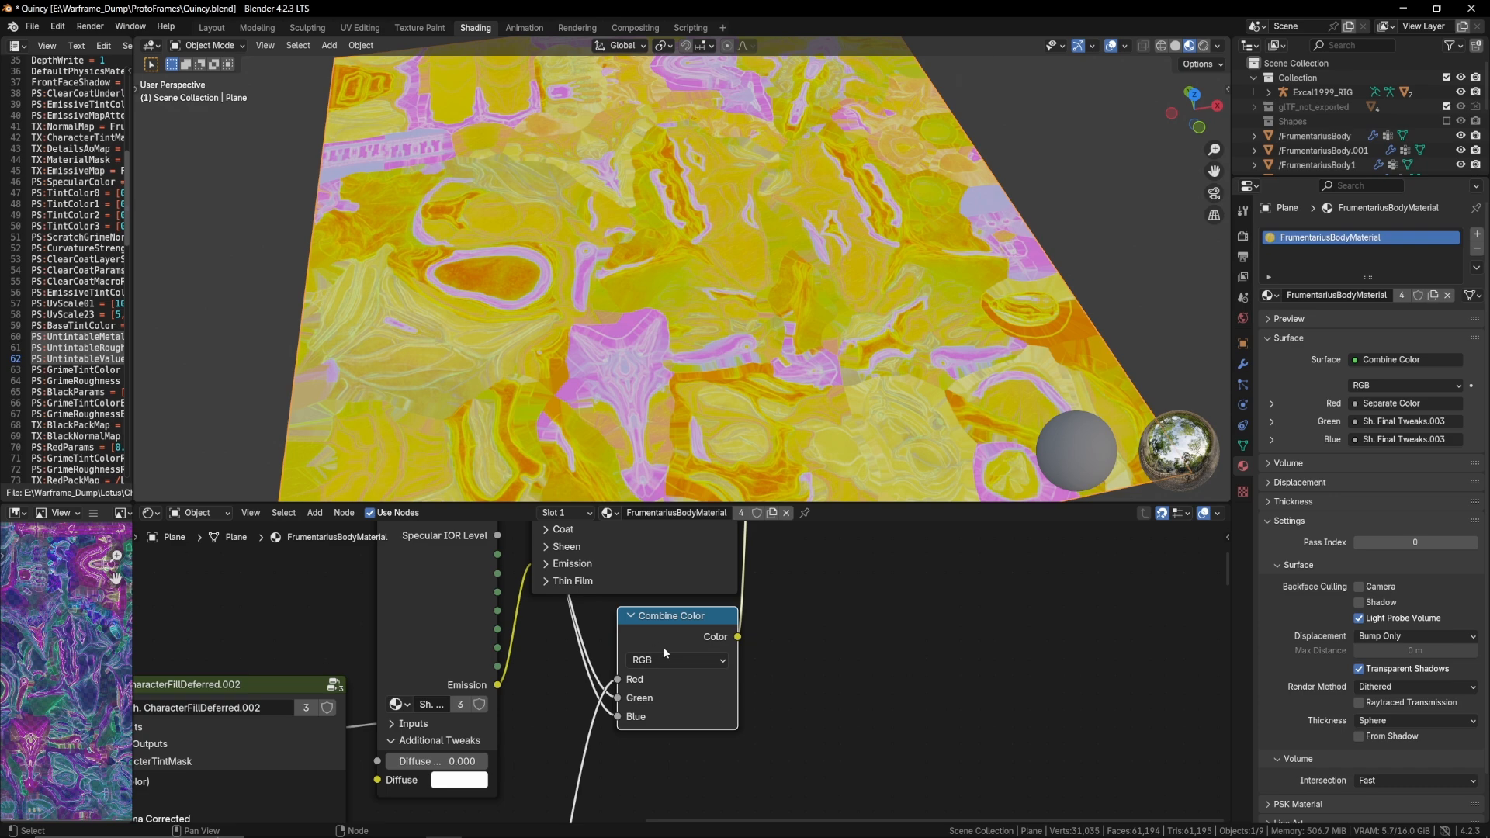
{"action": "scroll", "coordinate": [778, 471], "scroll_direction": "down", "scroll_amount": 3}
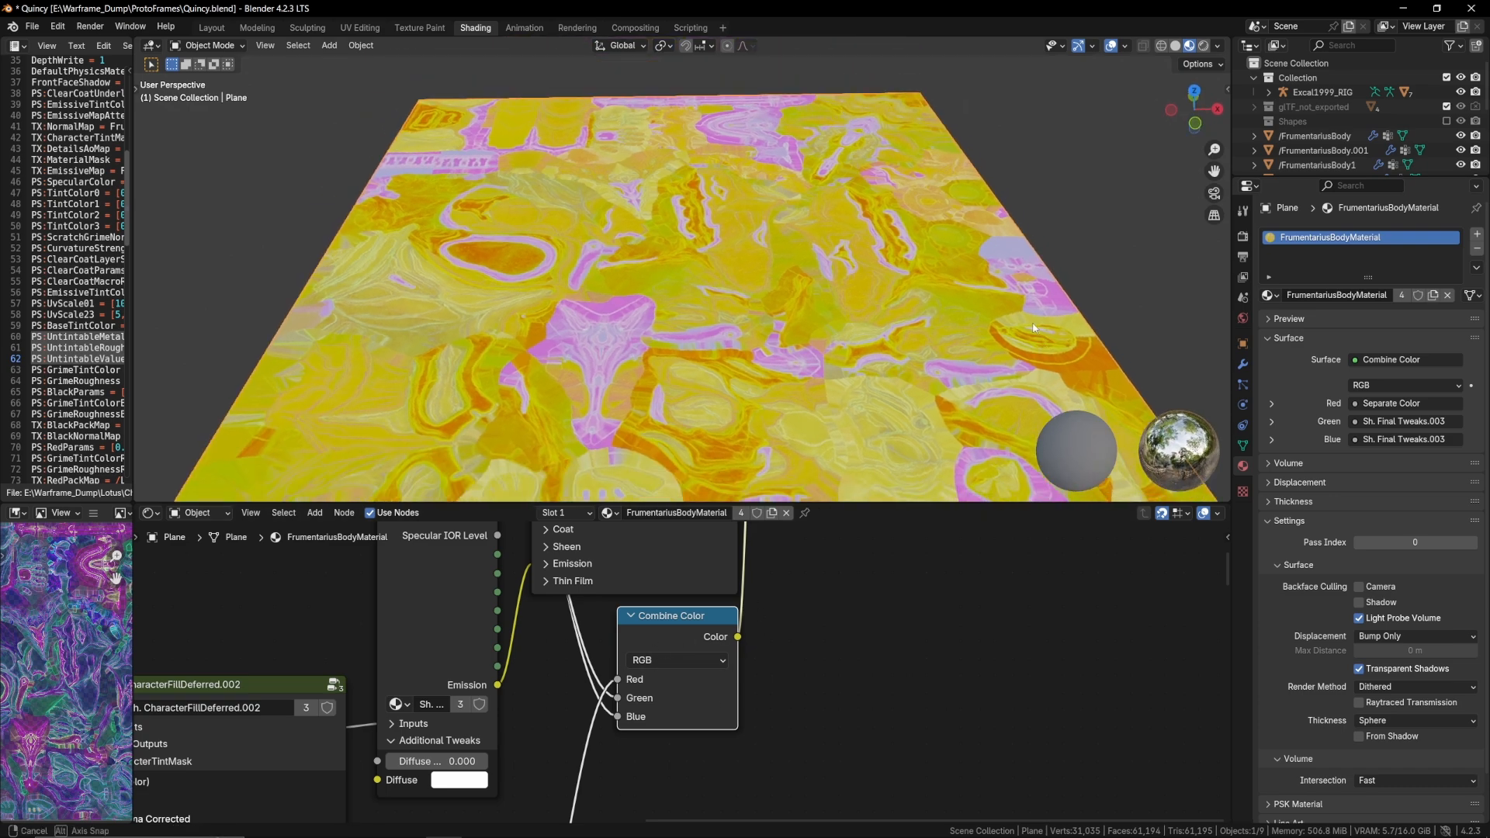
Switch the render engine to Cycles, set the render samples to 5 and turn off render denoising
{"action": "left_click", "coordinate": [1243, 236]}
{"action": "left_click", "coordinate": [1367, 234]}
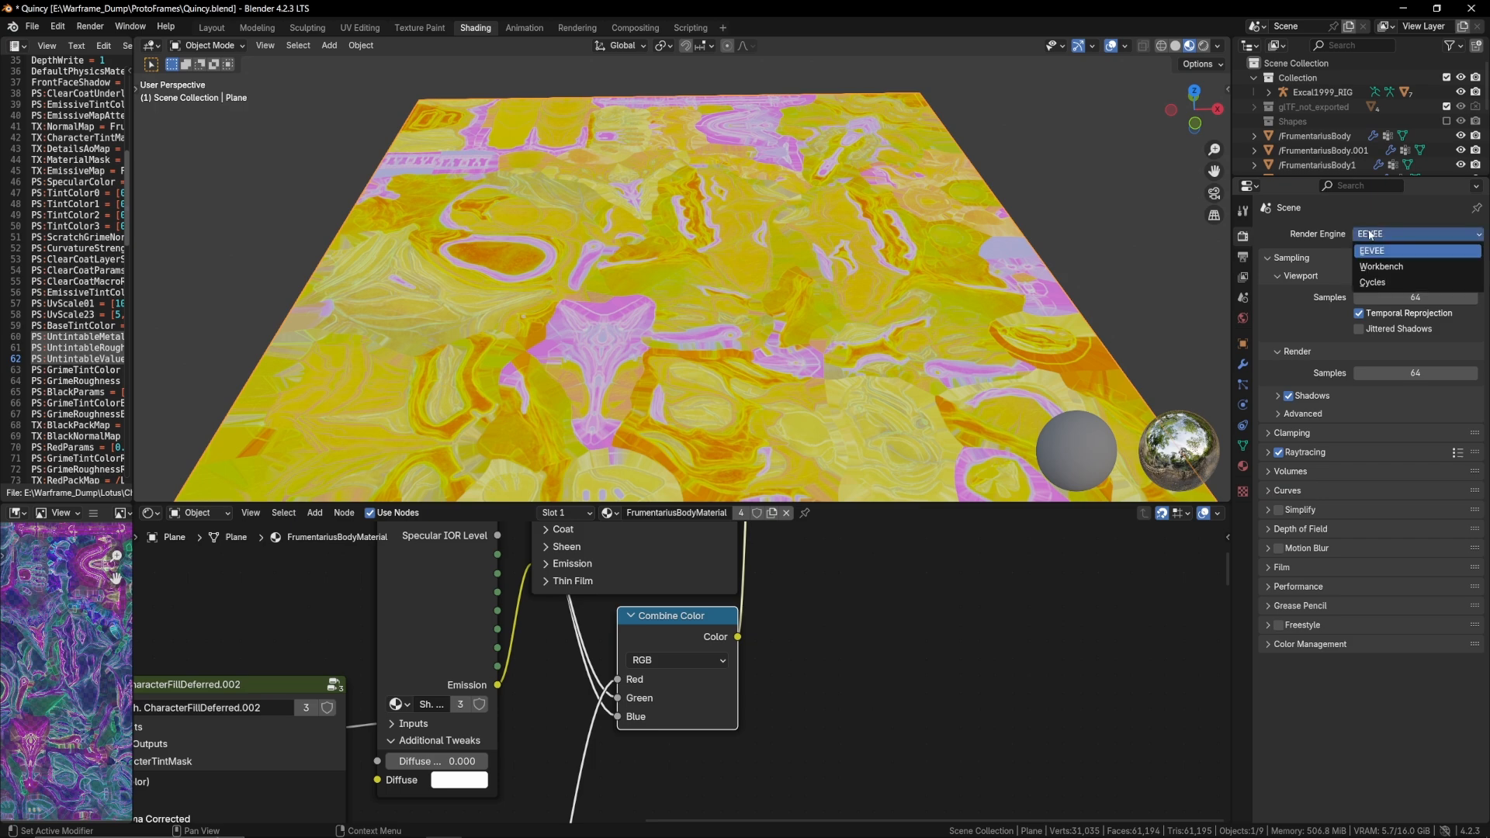
{"action": "left_click", "coordinate": [1399, 283]}
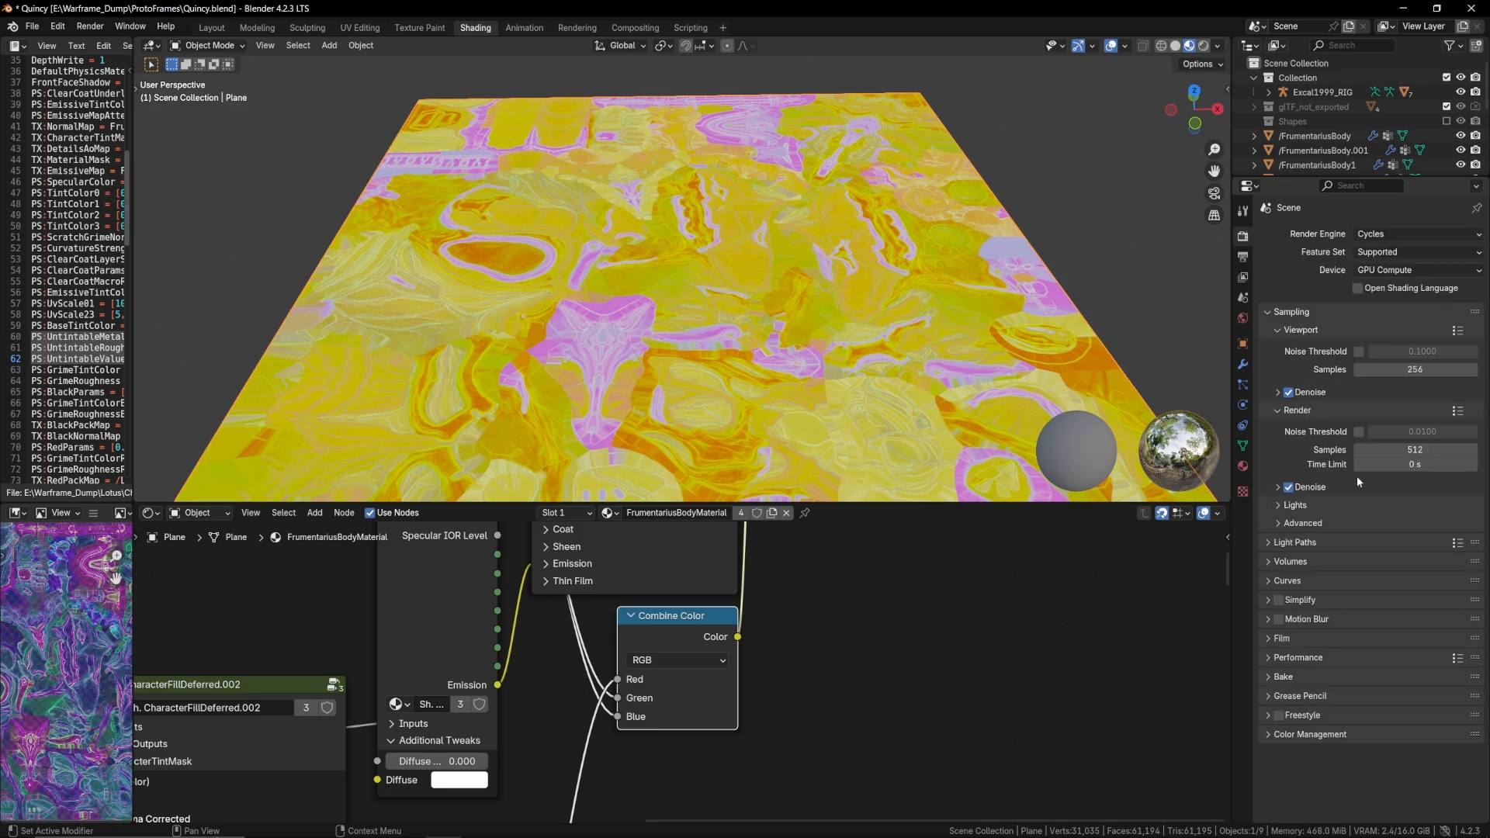
{"action": "double_click", "coordinate": [1425, 455]}
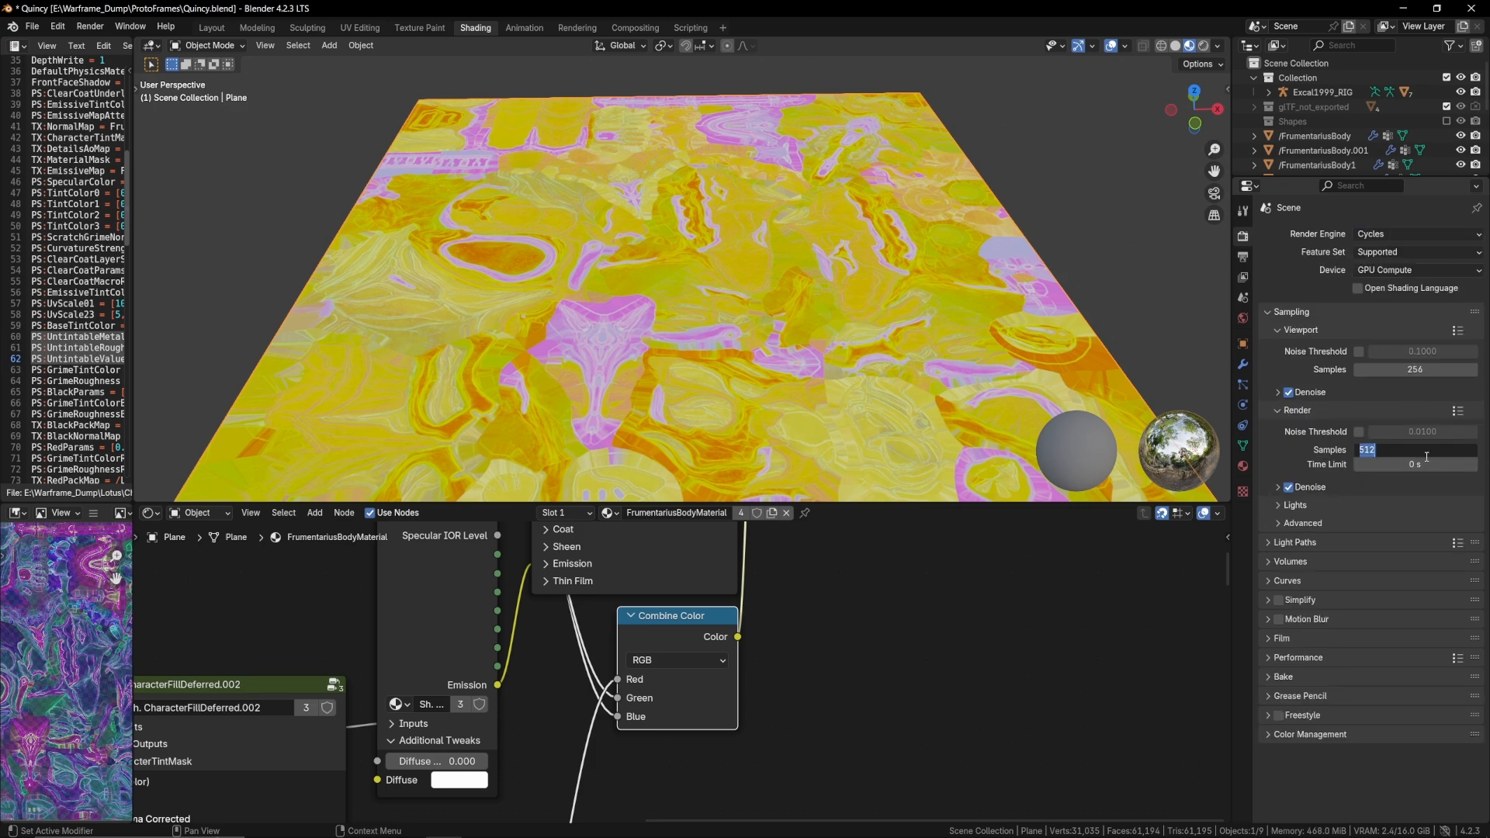
{"action": "type", "text": "5"}
{"action": "key", "text": "Return"}
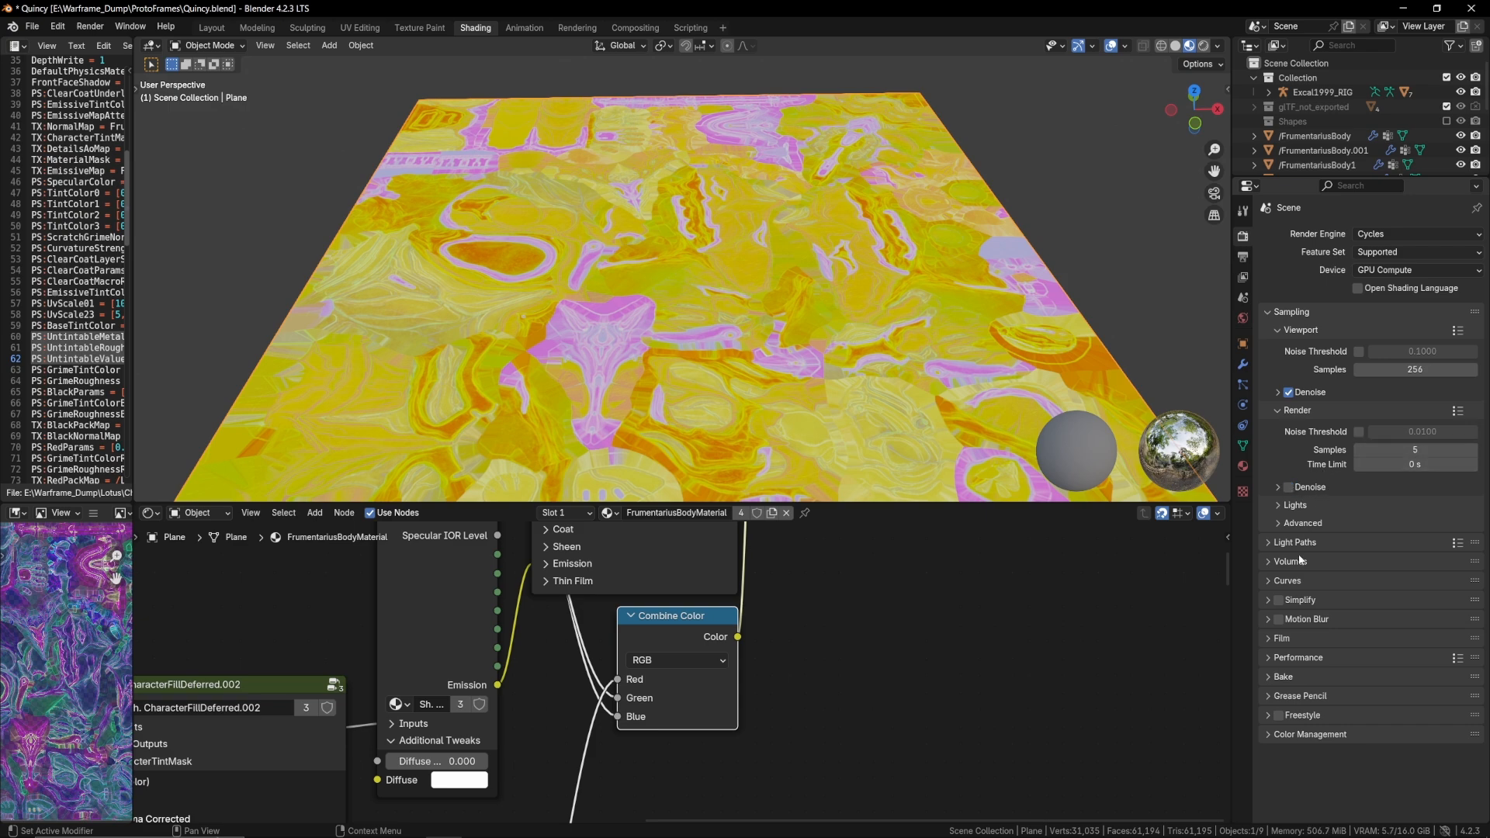
Expand the Bake settings and set the bake type to Emit
{"action": "left_click", "coordinate": [1284, 676]}
{"action": "scroll", "coordinate": [1289, 669], "scroll_direction": "down", "scroll_amount": 5}
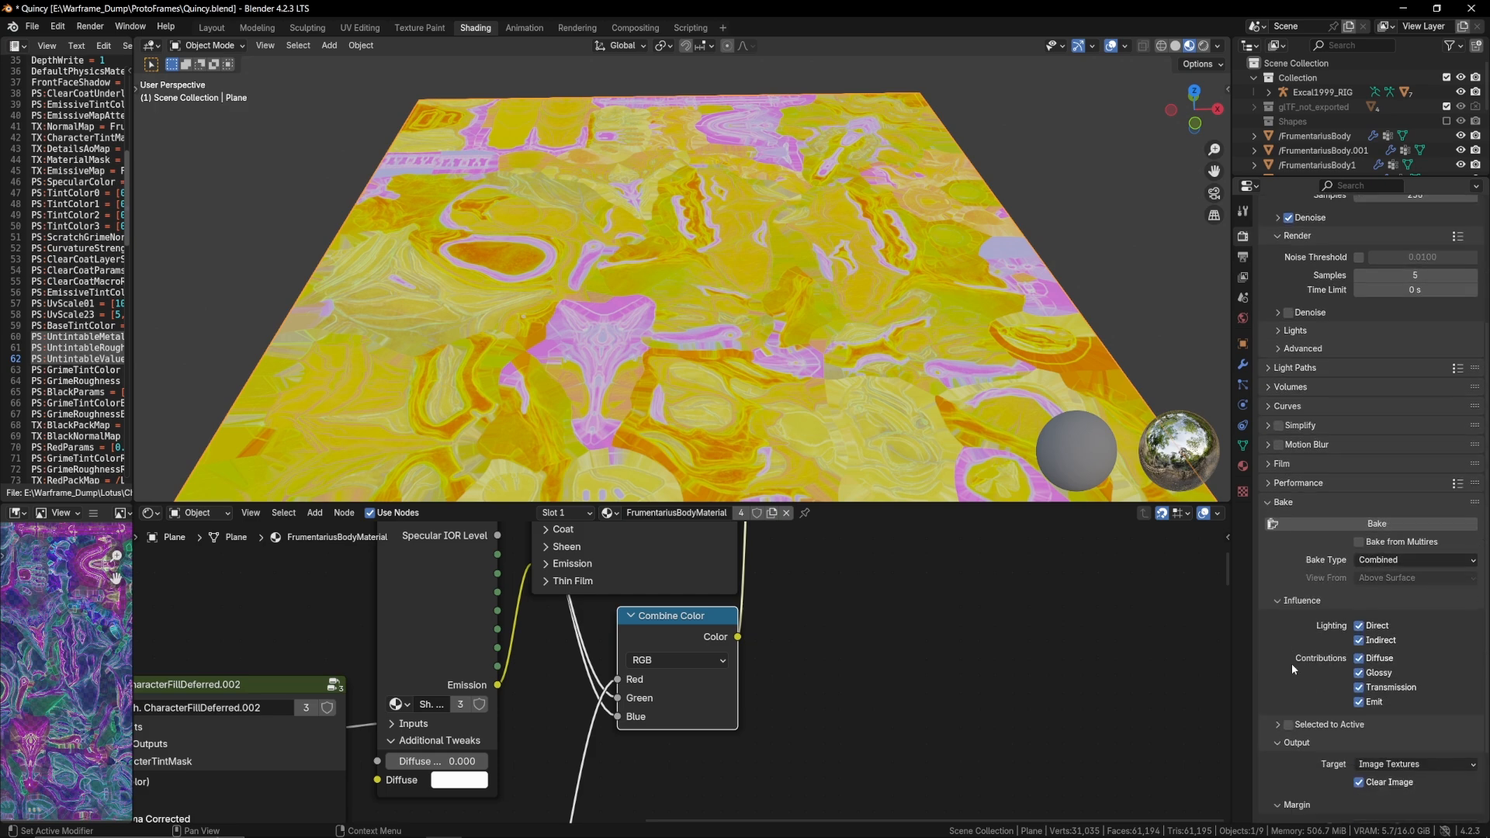
{"action": "left_click", "coordinate": [1377, 560]}
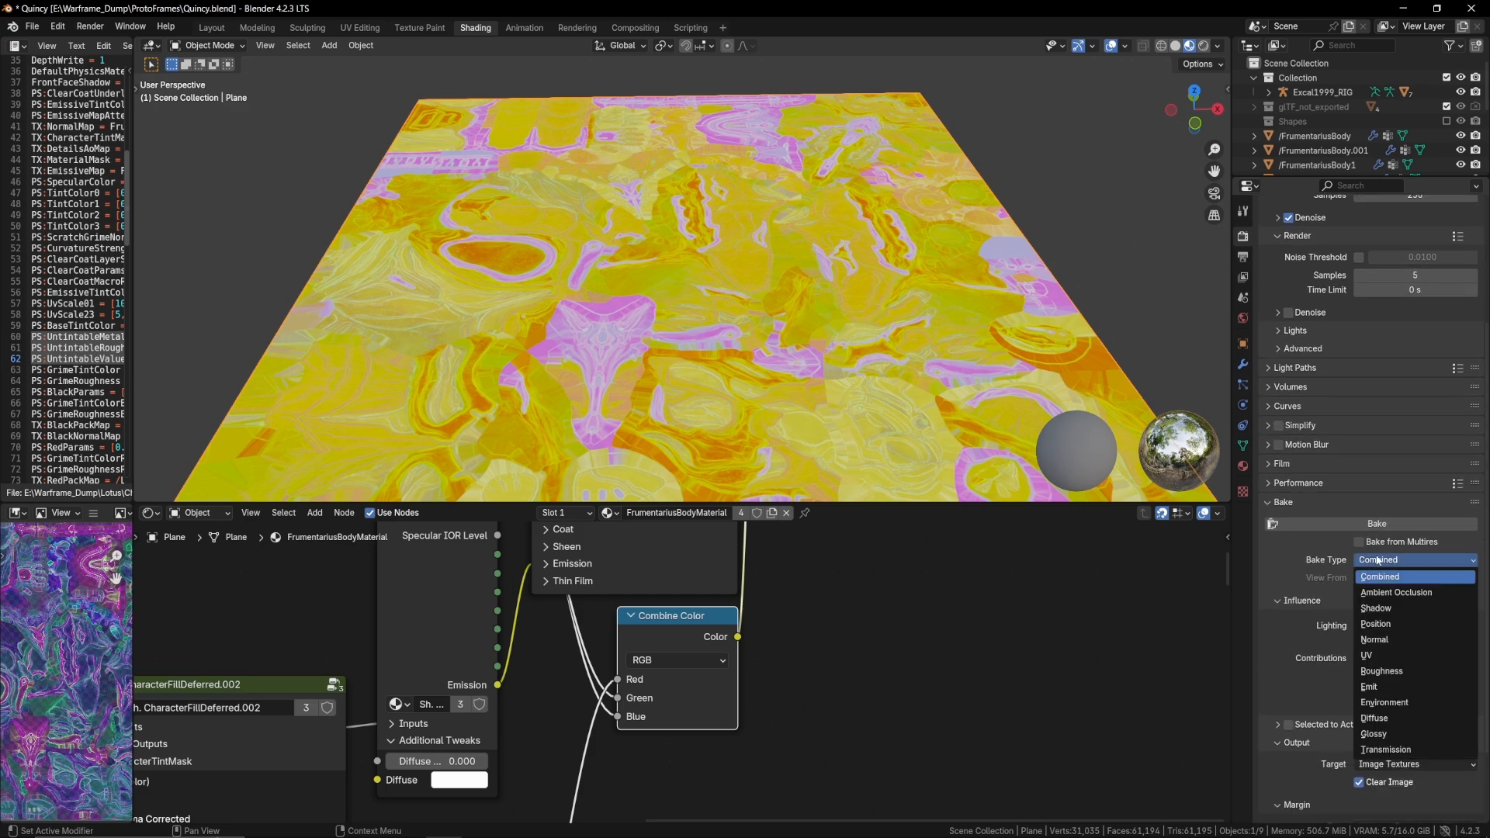
{"action": "left_click", "coordinate": [1395, 683]}
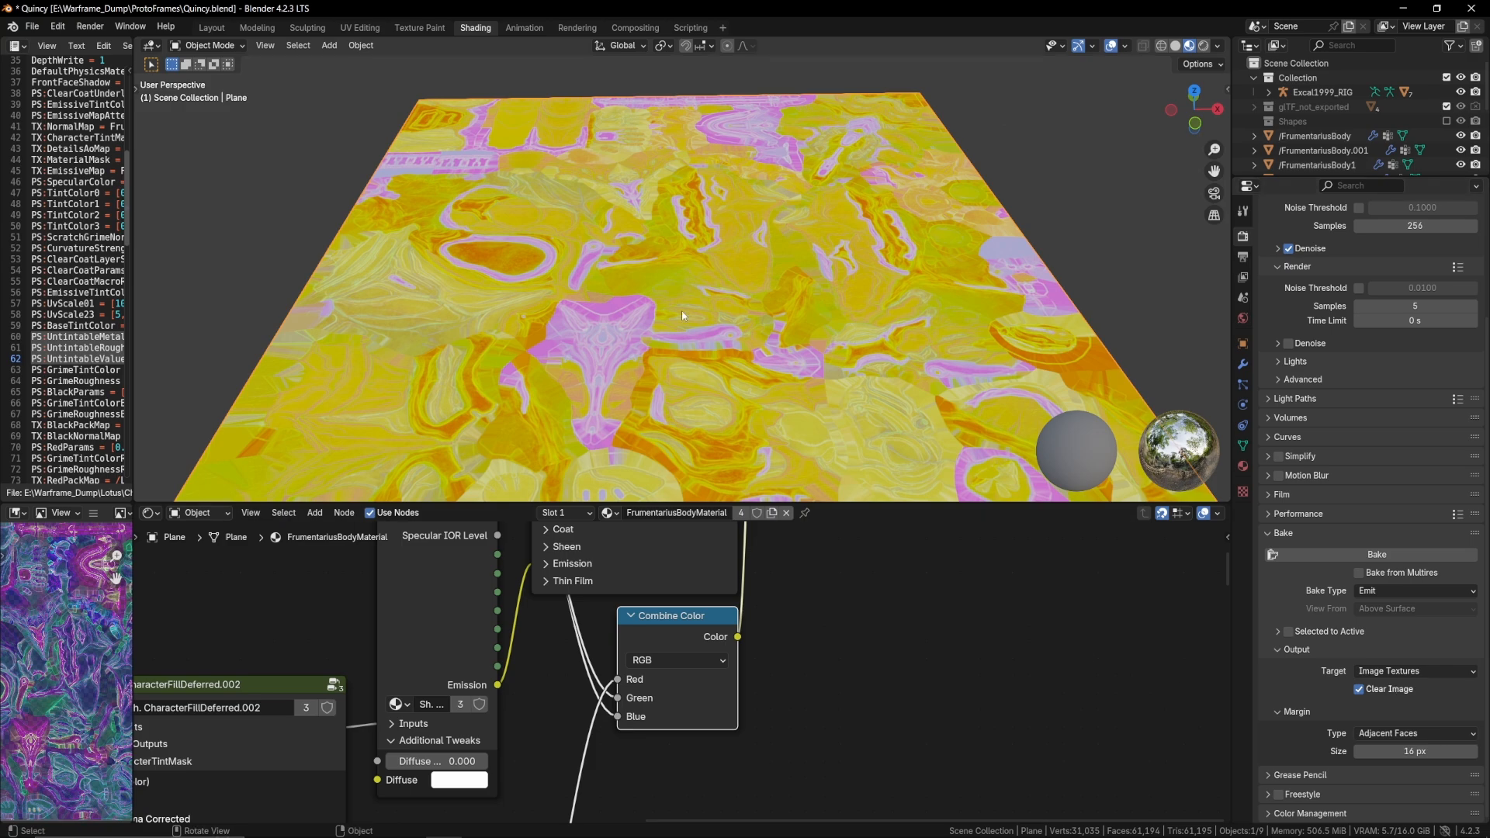
Add an unconnected Image Texture node below the Material Output node as the bake target
{"action": "middle_click_drag", "start_coordinate": [681, 310], "coordinate": [847, 306]}
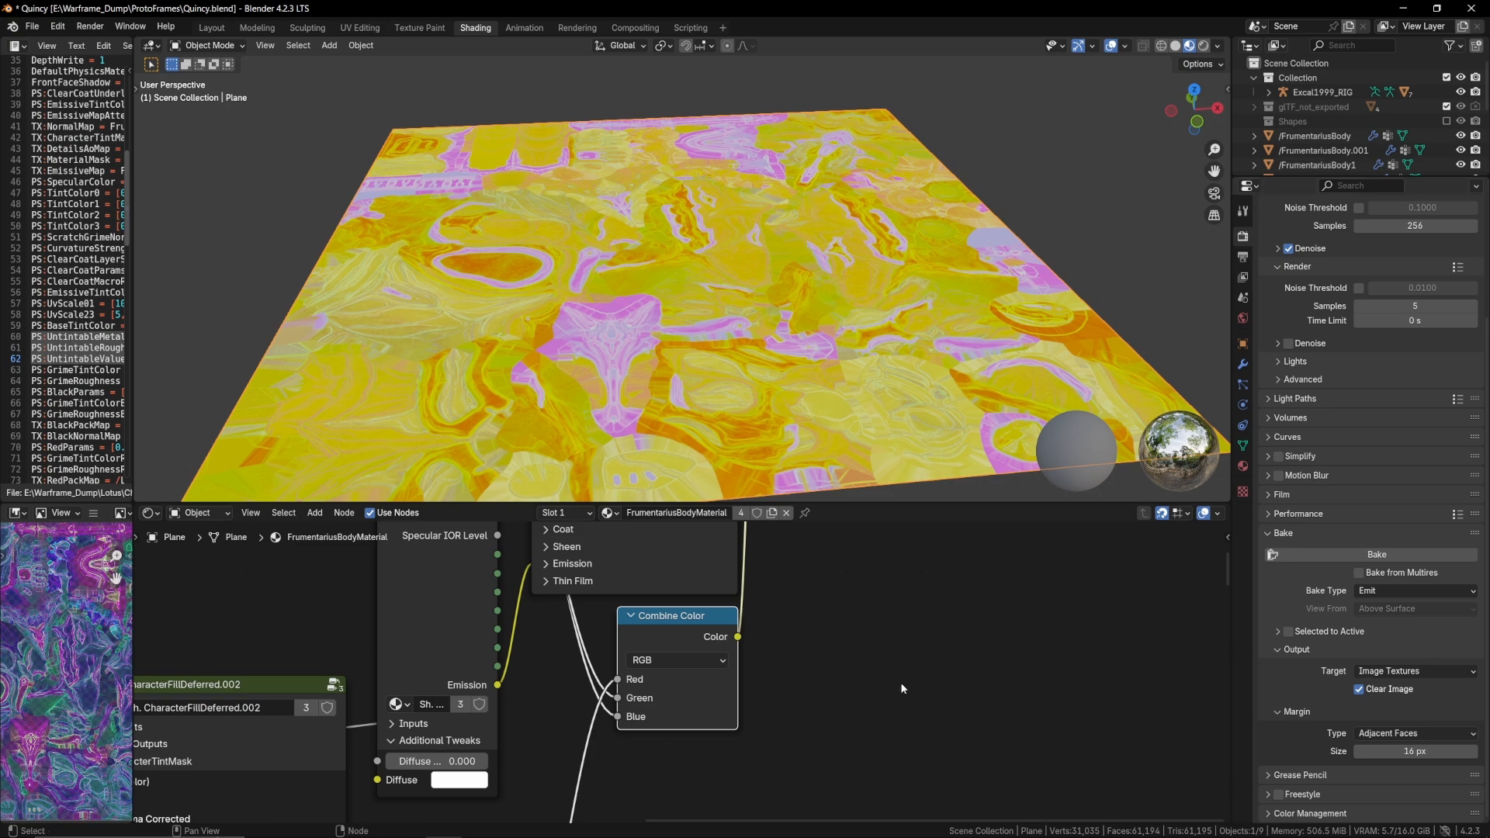
{"action": "scroll", "coordinate": [900, 682], "scroll_direction": "down", "scroll_amount": 2}
{"action": "middle_click_drag", "start_coordinate": [898, 548], "coordinate": [804, 673]}
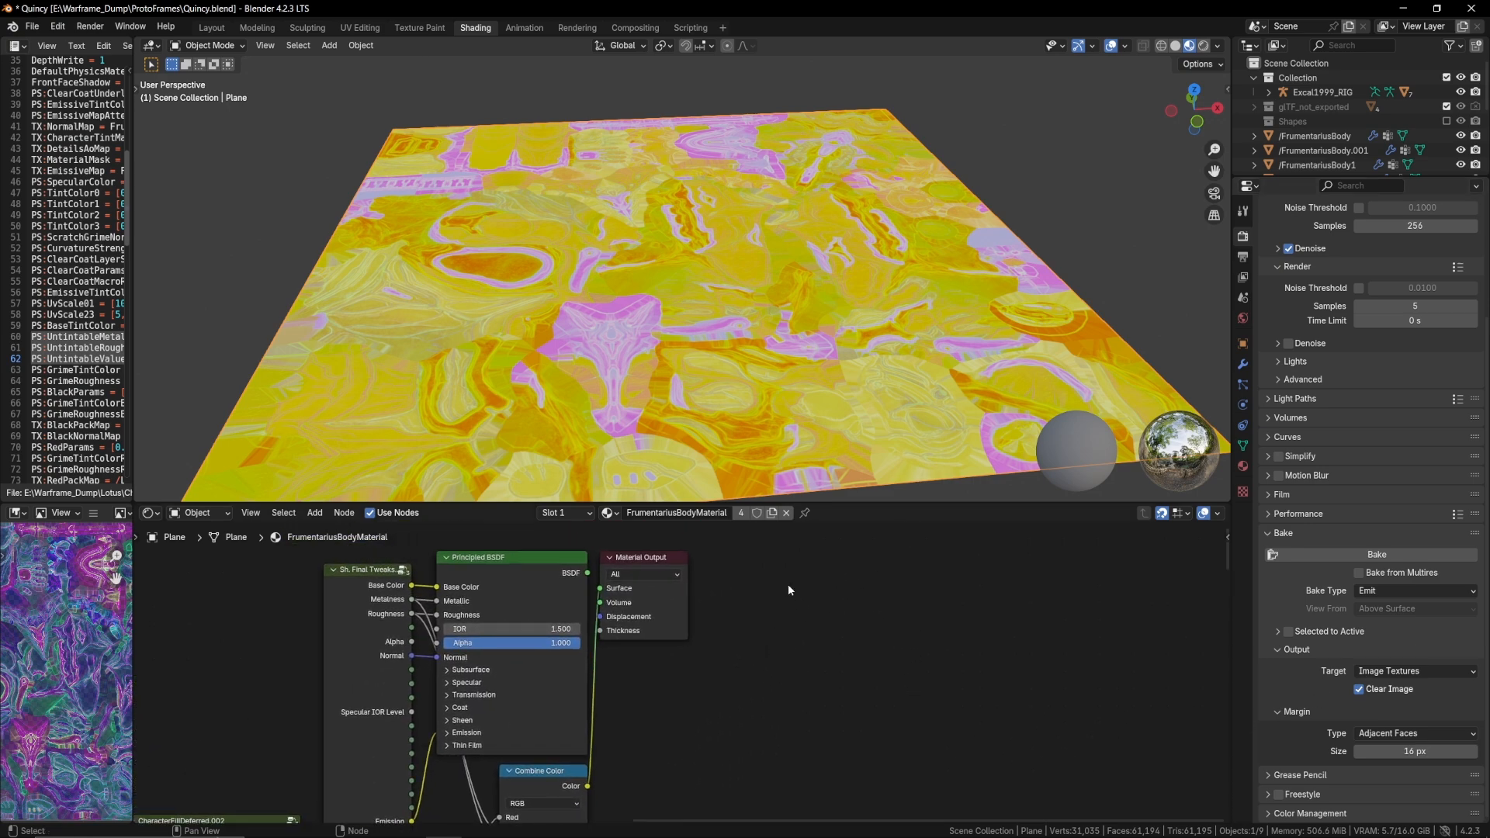
{"action": "key", "text": "shift+a"}
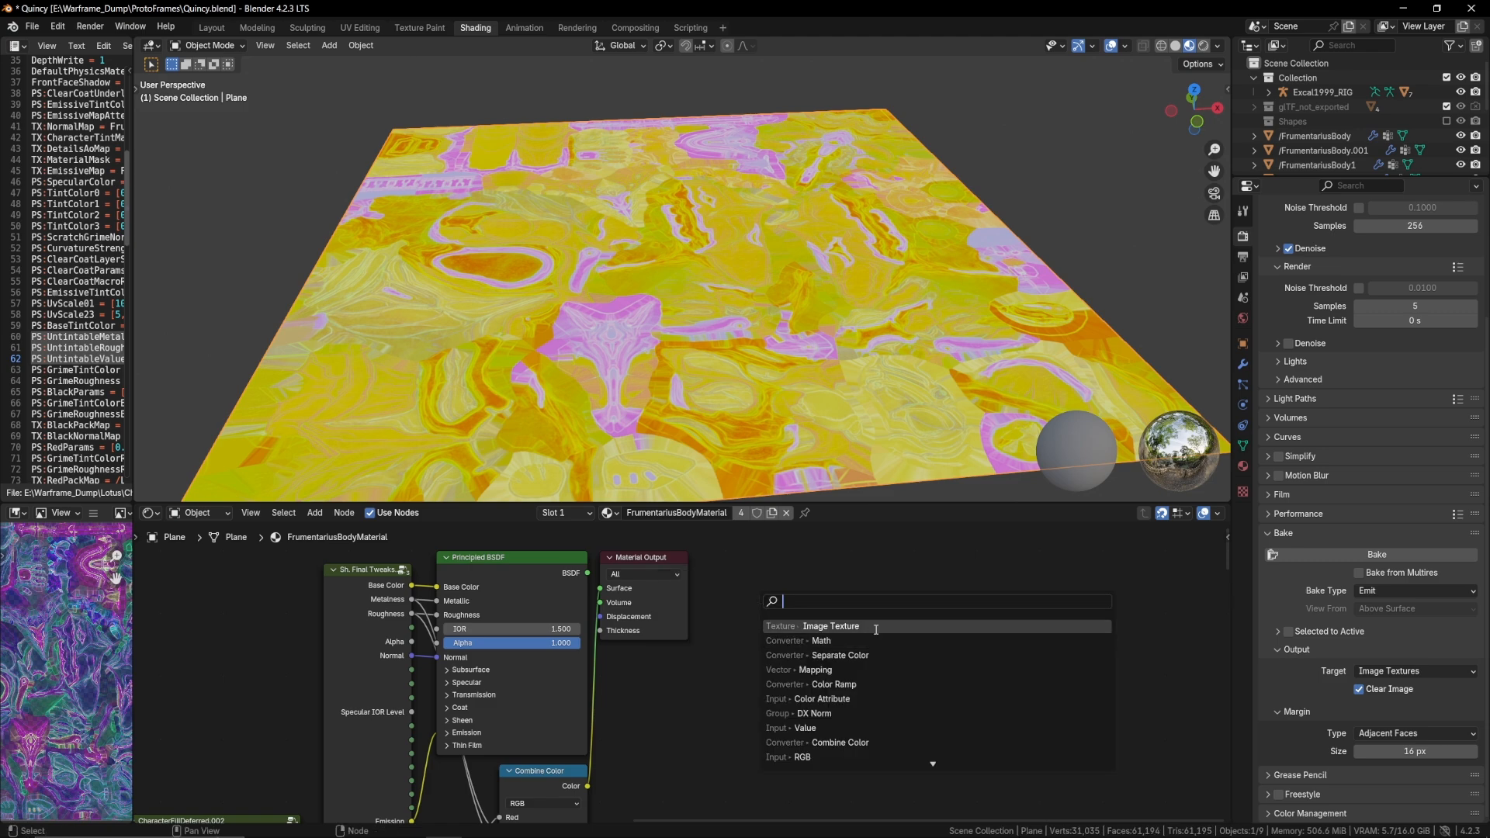
{"action": "left_click", "coordinate": [874, 626]}
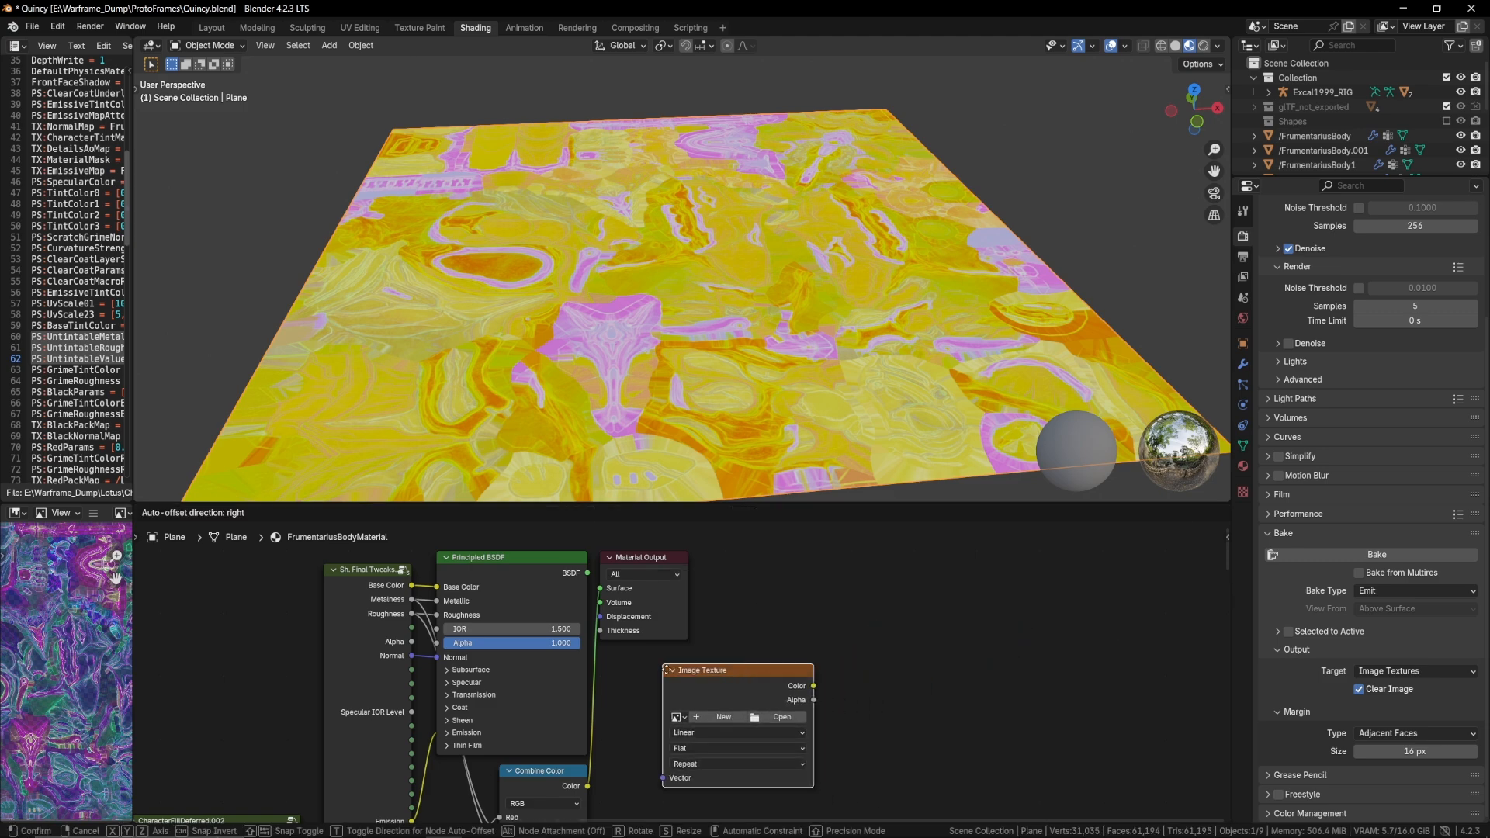
{"action": "left_click", "coordinate": [825, 717]}
Select the body tint texture node that feeds CharacterTintMask to show its image
{"action": "middle_click_drag", "start_coordinate": [825, 677], "coordinate": [883, 602]}
{"action": "scroll", "coordinate": [883, 602], "scroll_direction": "down", "scroll_amount": 5}
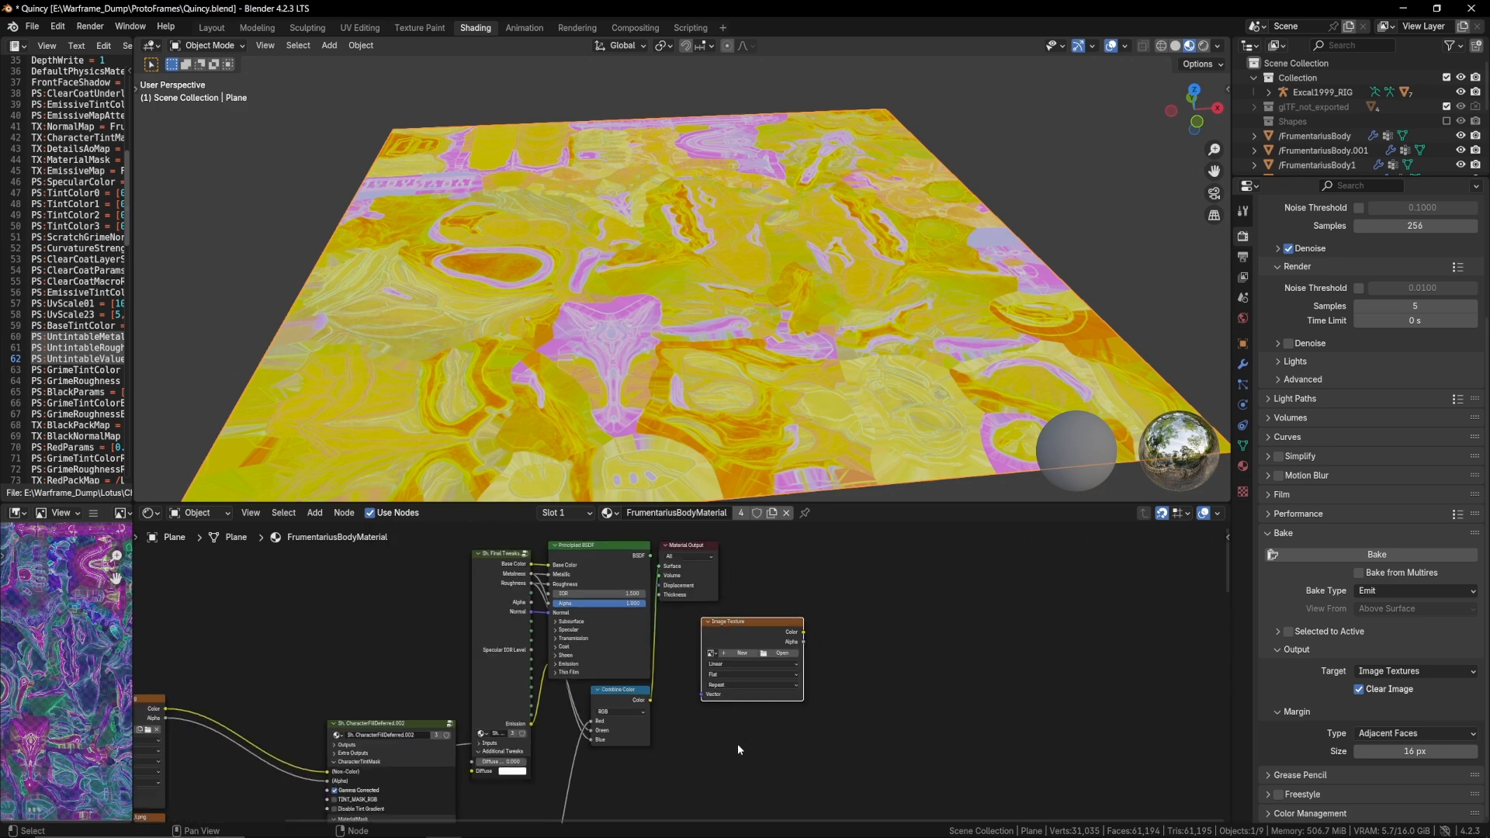
{"action": "middle_click_drag", "start_coordinate": [775, 743], "coordinate": [997, 679]}
{"action": "middle_click_drag", "start_coordinate": [1081, 362], "coordinate": [1090, 346]}
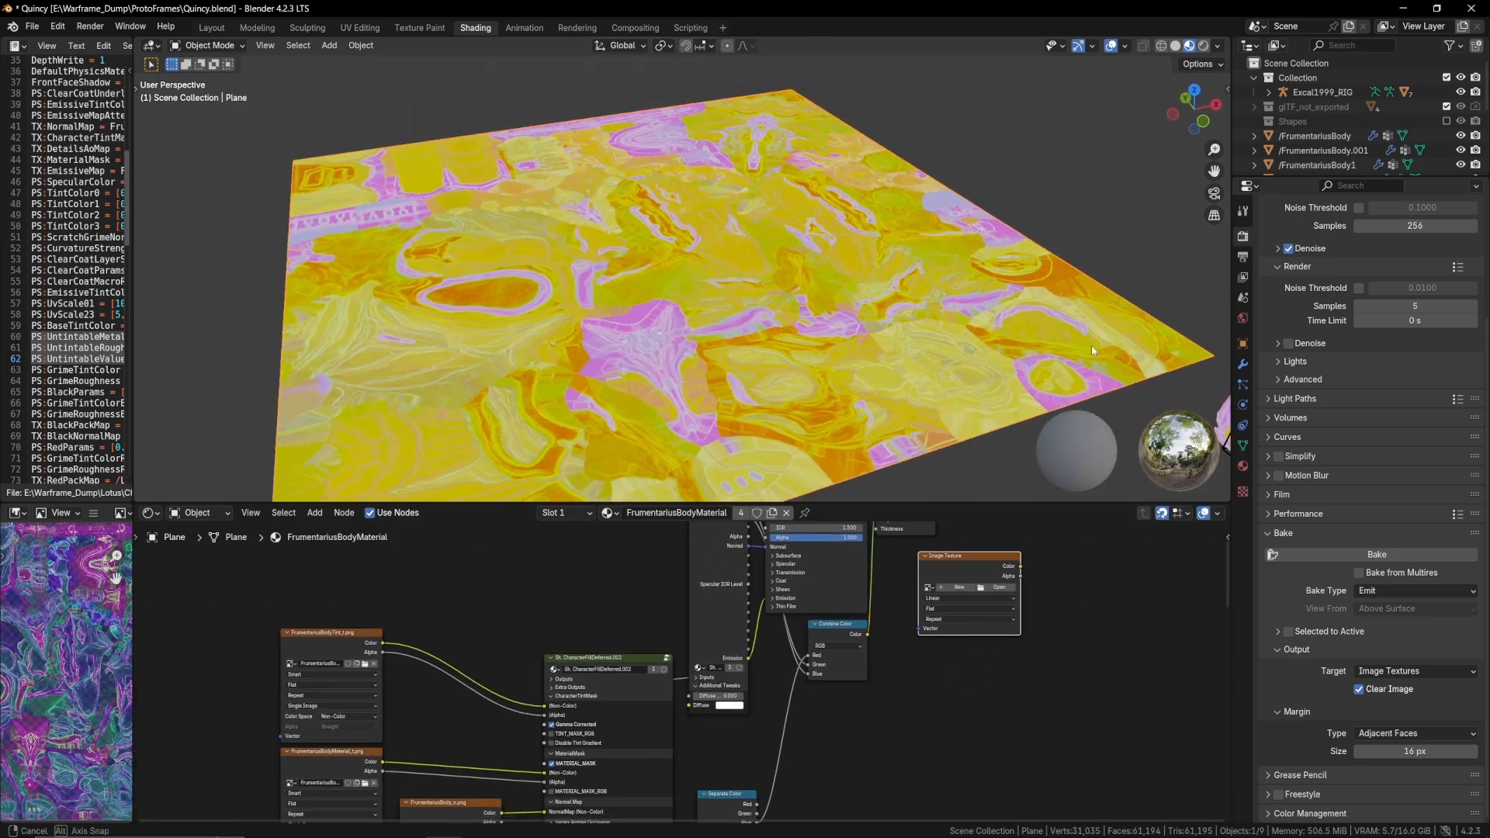
{"action": "left_click", "coordinate": [360, 636]}
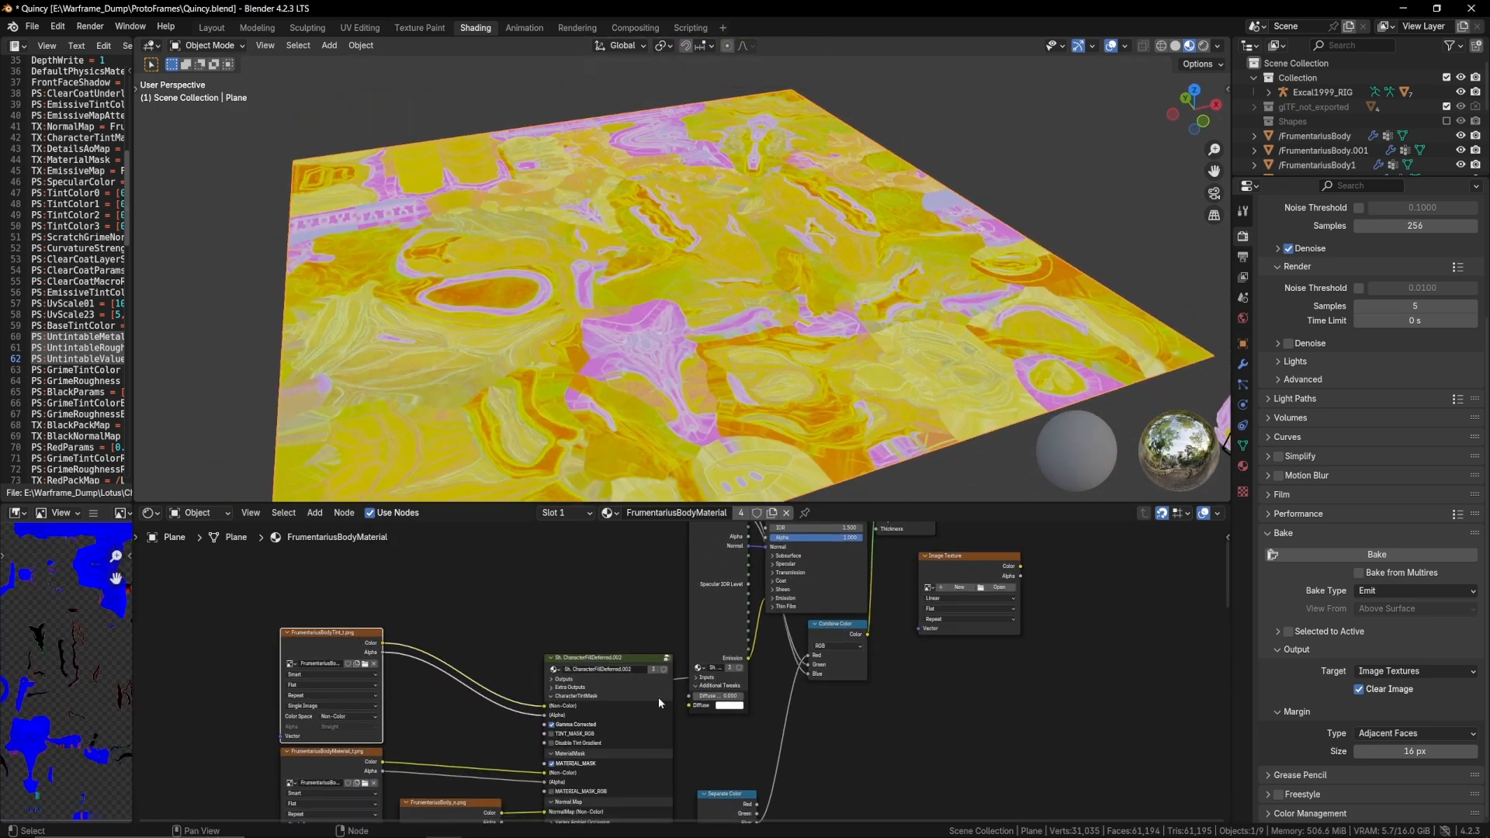
Preview the LeatherGrained50PackMap.png and LeatherGrained_n.png textures on the plane
{"action": "scroll", "coordinate": [805, 705], "scroll_direction": "down", "scroll_amount": 8}
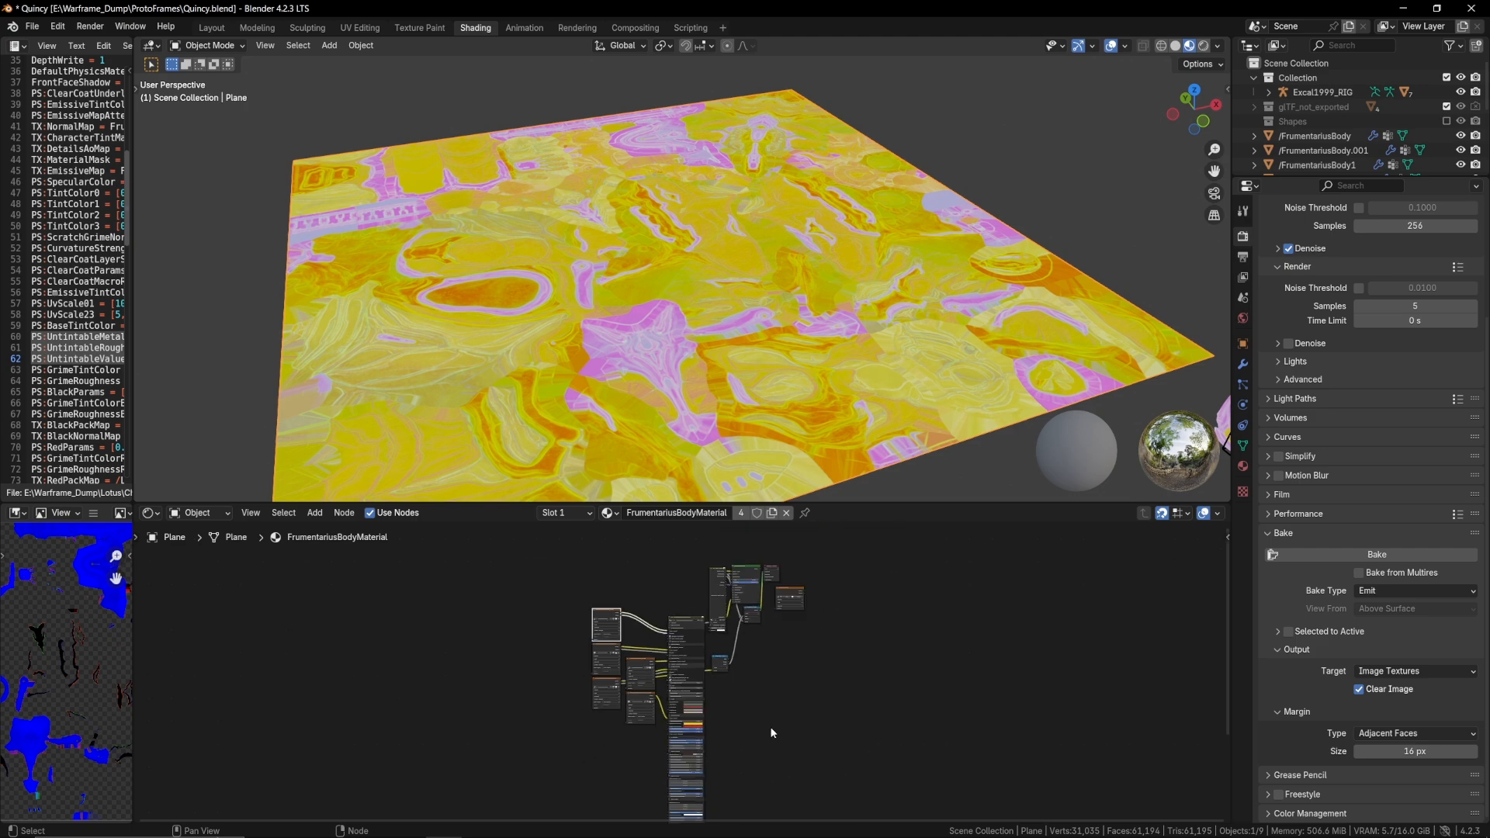
{"action": "scroll", "coordinate": [659, 683], "scroll_direction": "up", "scroll_amount": 8}
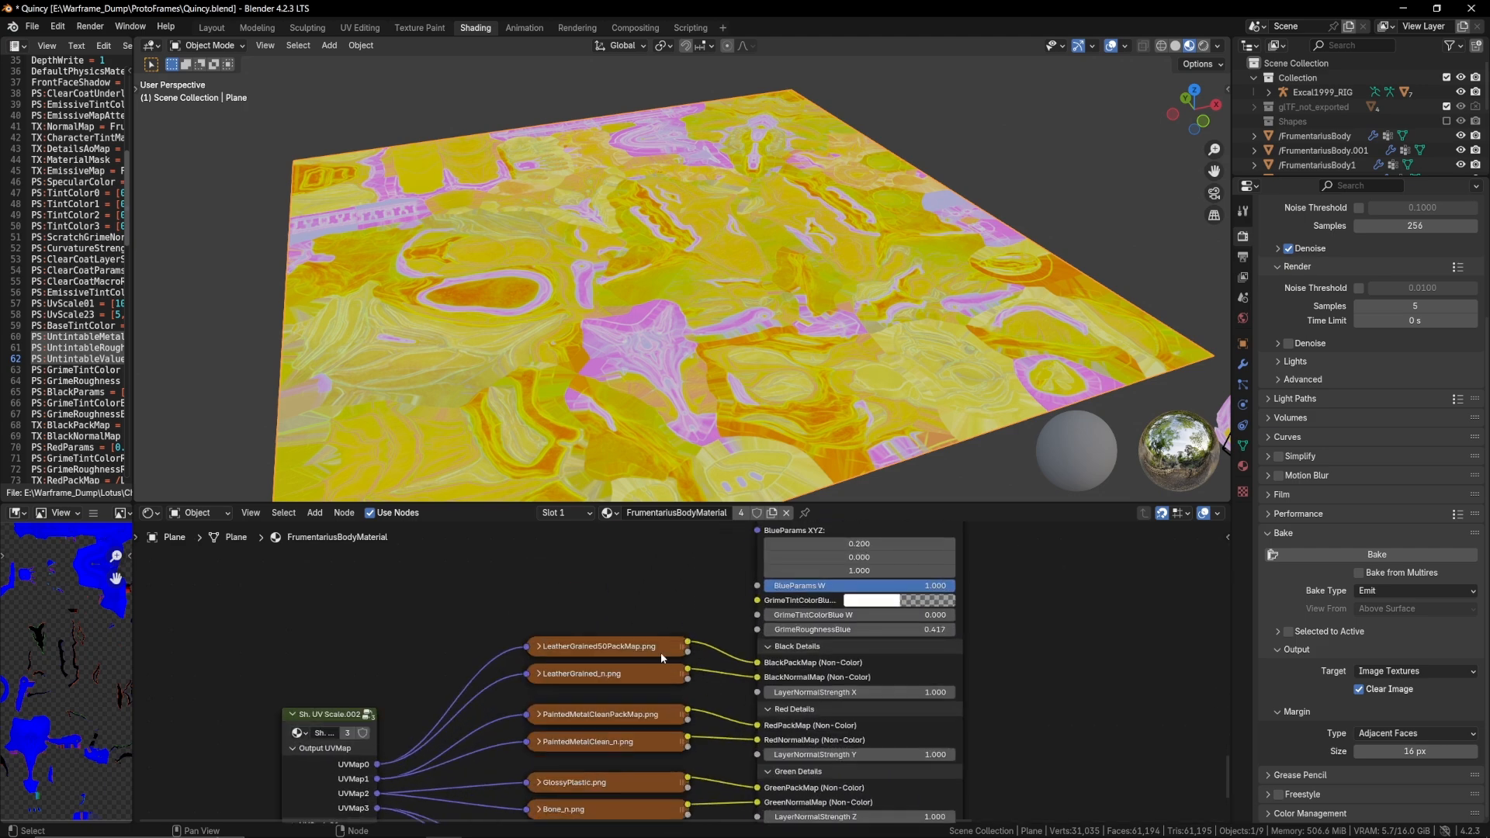
{"action": "left_click", "coordinate": [654, 653], "text": "ctrl+shift"}
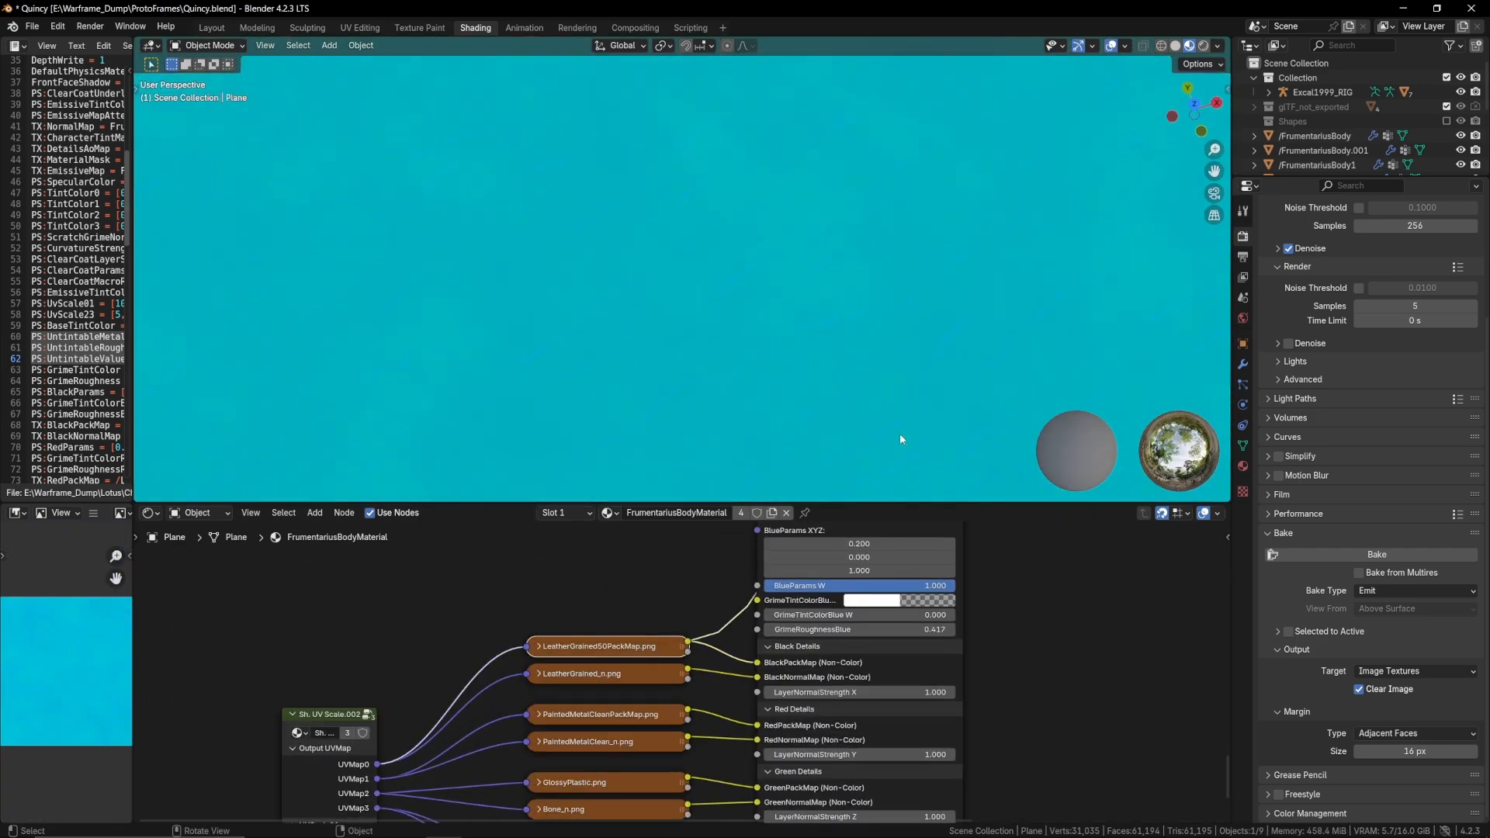
{"action": "left_click", "coordinate": [646, 674], "text": "ctrl+shift"}
{"action": "middle_click_drag", "start_coordinate": [900, 466], "coordinate": [848, 332]}
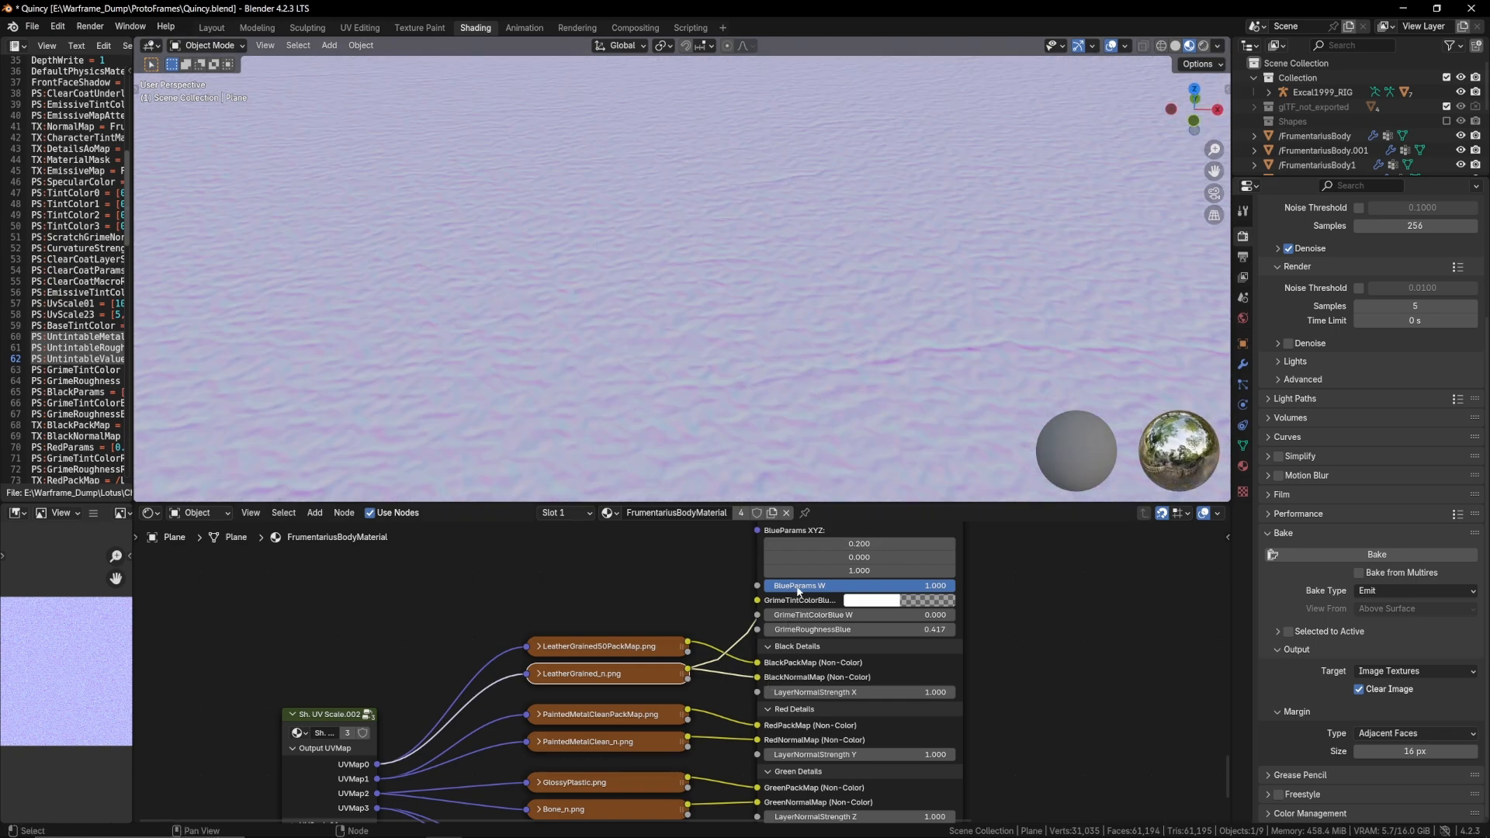
Preview the Principled BSDF shading on the plane and inspect its surface
{"action": "scroll", "coordinate": [811, 698], "scroll_direction": "down", "scroll_amount": 6}
{"action": "scroll", "coordinate": [802, 589], "scroll_direction": "up", "scroll_amount": 5}
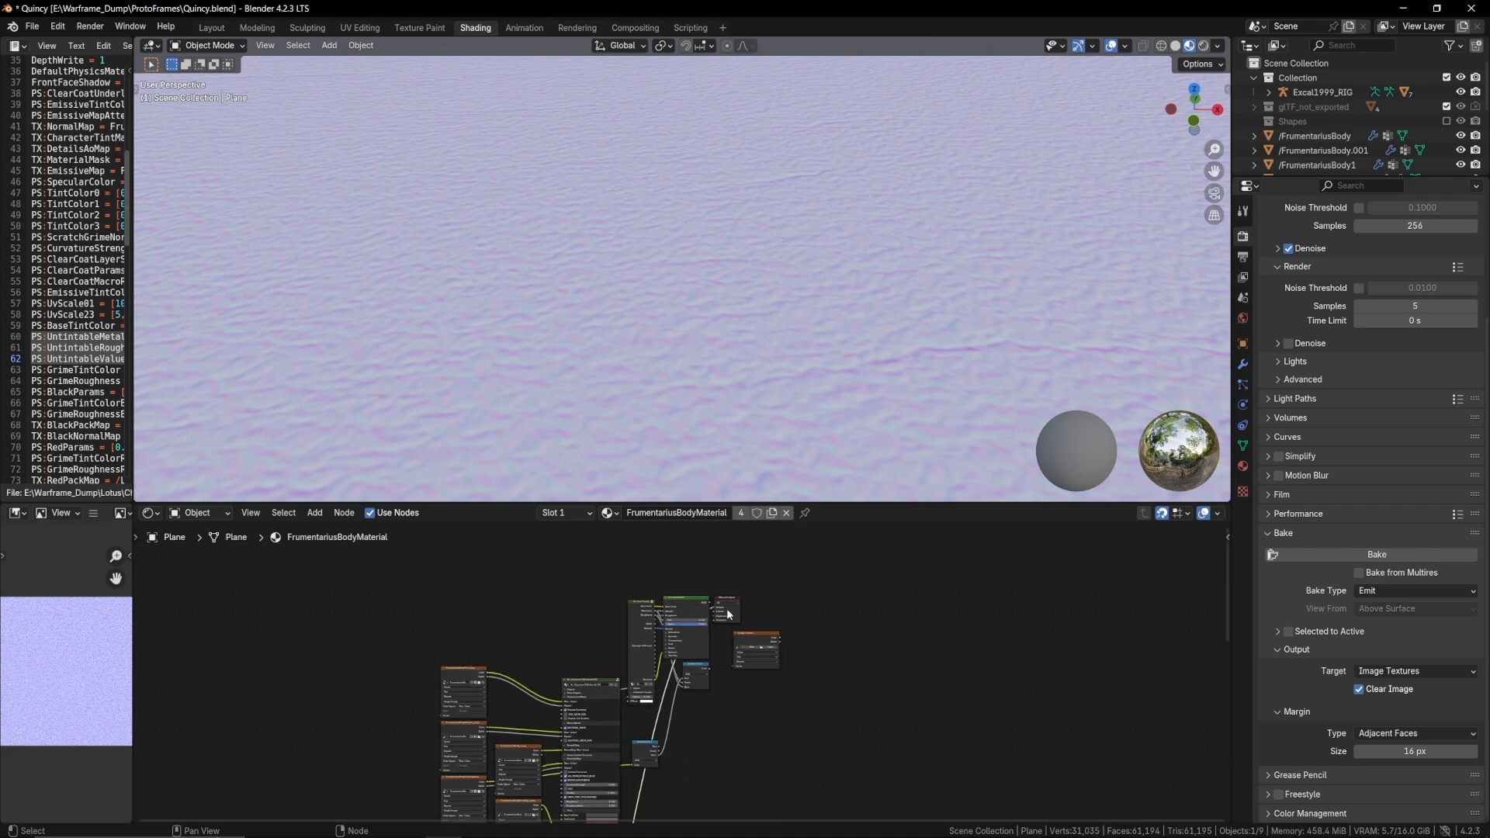
{"action": "left_click", "coordinate": [714, 625], "text": "ctrl+shift"}
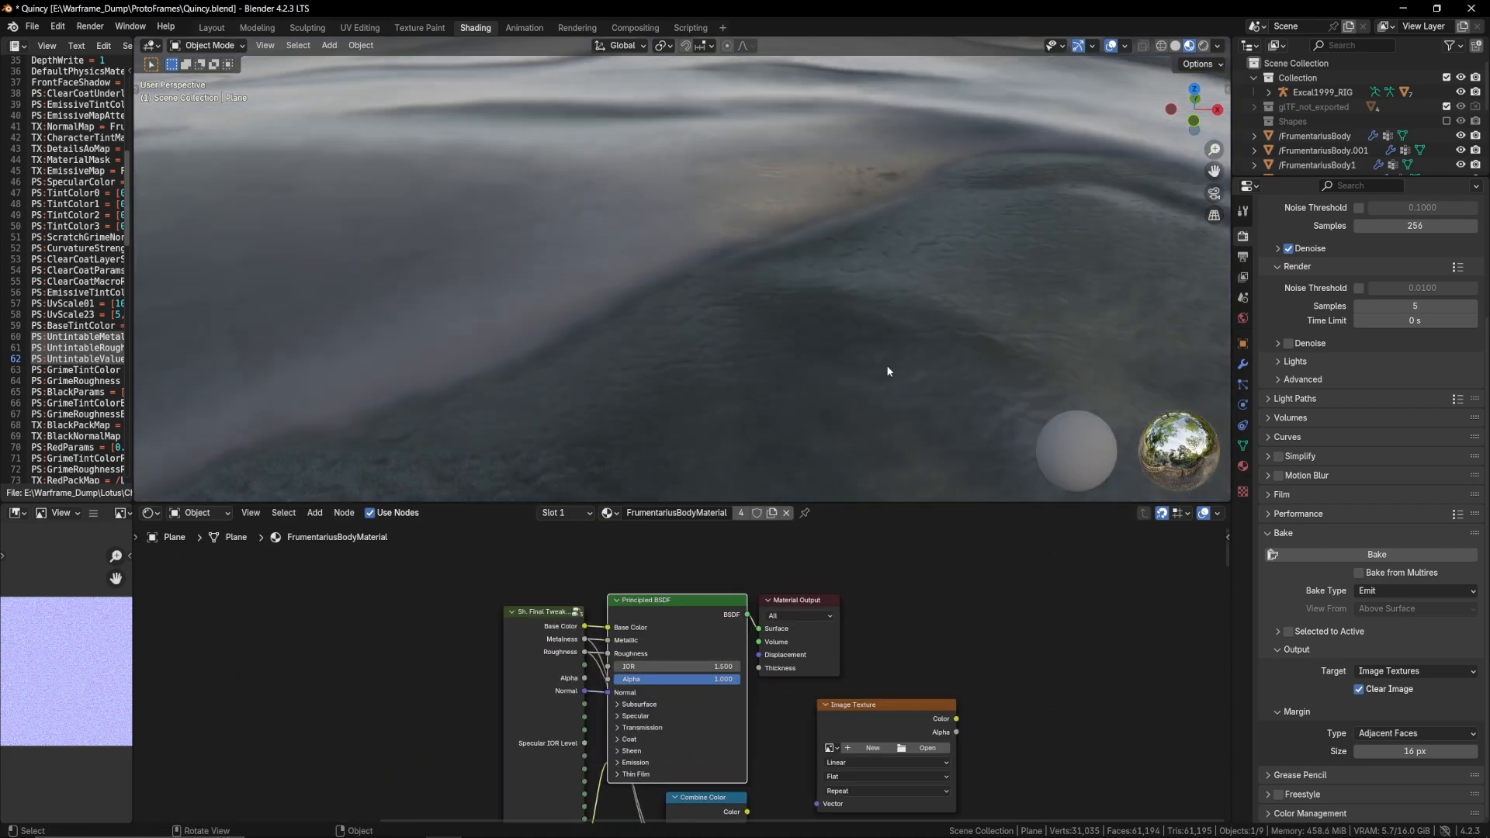
{"action": "mouse_move", "coordinate": [886, 364]}
{"action": "middle_mouse_down"}
{"action": "mouse_move", "coordinate": [952, 319]}
{"action": "mouse_move", "coordinate": [1005, 330]}
{"action": "mouse_move", "coordinate": [862, 323]}
{"action": "mouse_move", "coordinate": [831, 432]}
{"action": "mouse_move", "coordinate": [828, 401]}
{"action": "mouse_move", "coordinate": [927, 342]}
{"action": "mouse_move", "coordinate": [919, 461]}
{"action": "mouse_move", "coordinate": [846, 366]}
{"action": "mouse_move", "coordinate": [771, 361]}
{"action": "mouse_move", "coordinate": [791, 398]}
{"action": "mouse_move", "coordinate": [974, 431]}
{"action": "mouse_move", "coordinate": [912, 358]}
{"action": "middle_mouse_up"}
Start a new image in the empty Image Texture node with width and height 4096 px and alpha off
{"action": "scroll", "coordinate": [741, 628], "scroll_direction": "up", "scroll_amount": 4}
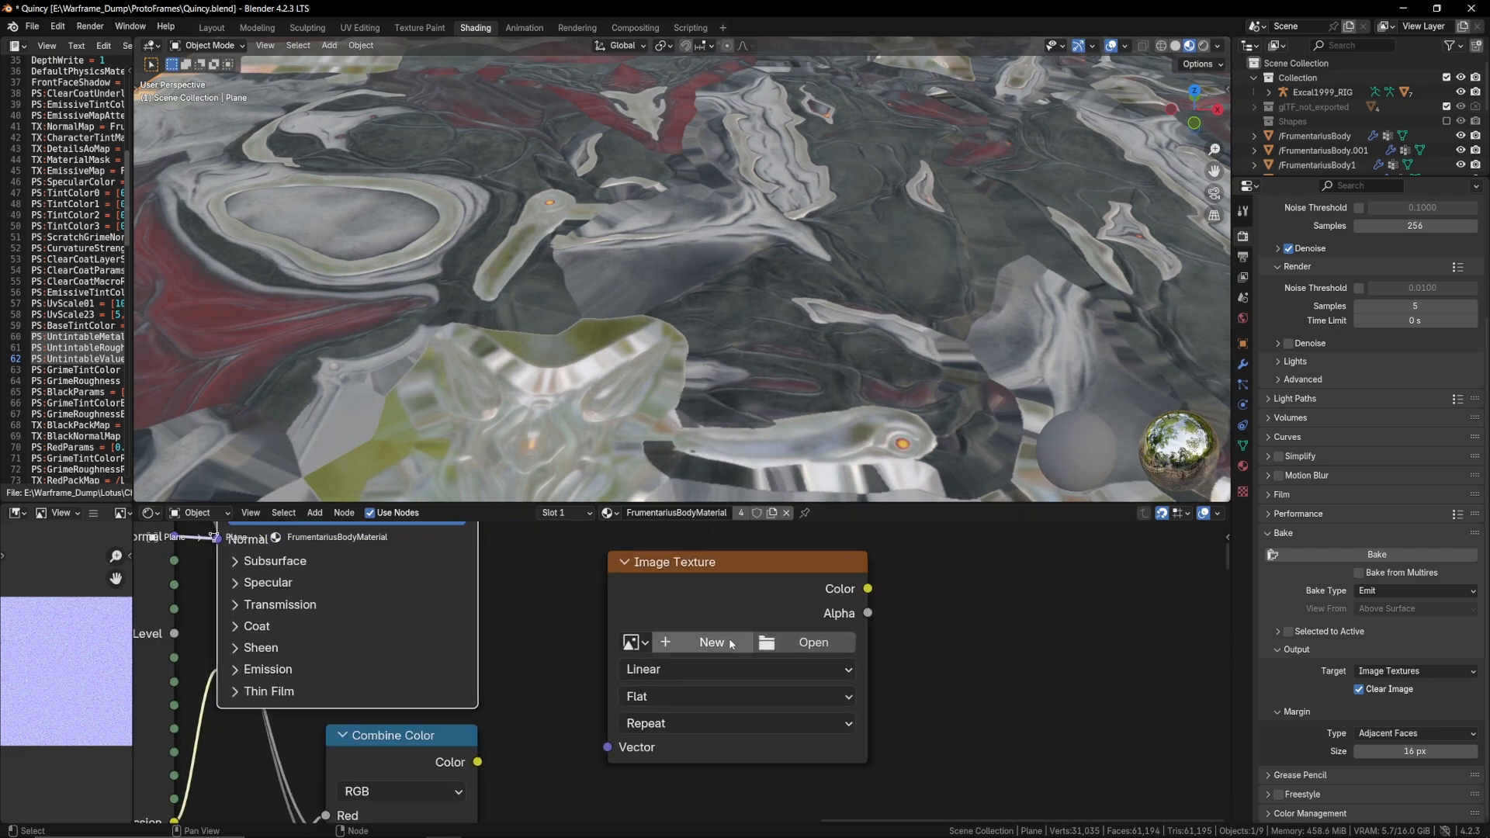
{"action": "left_click", "coordinate": [730, 643]}
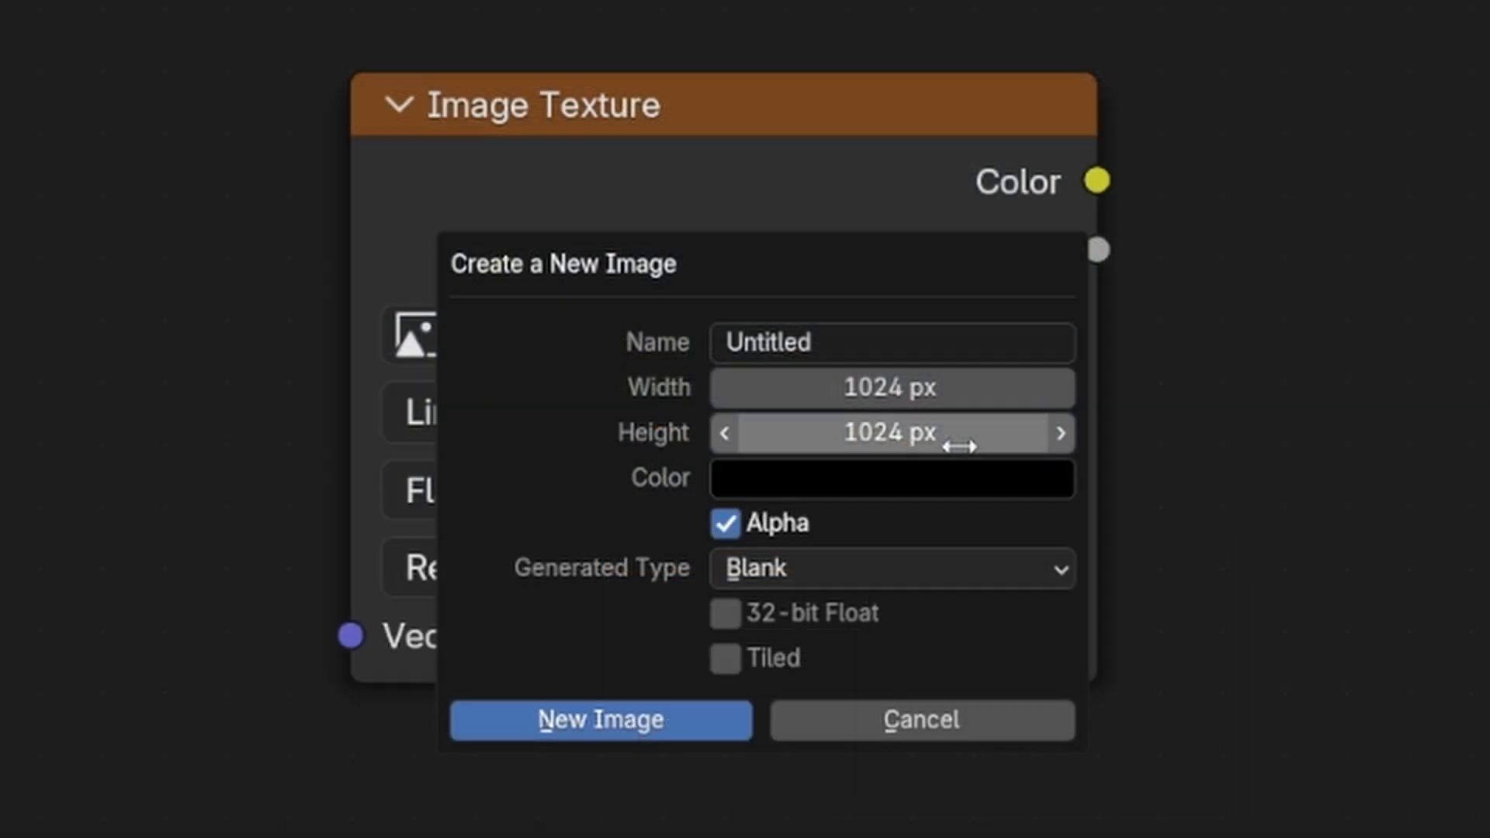
{"action": "left_click_drag", "start_coordinate": [959, 446], "coordinate": [958, 388]}
{"action": "left_click", "coordinate": [962, 448]}
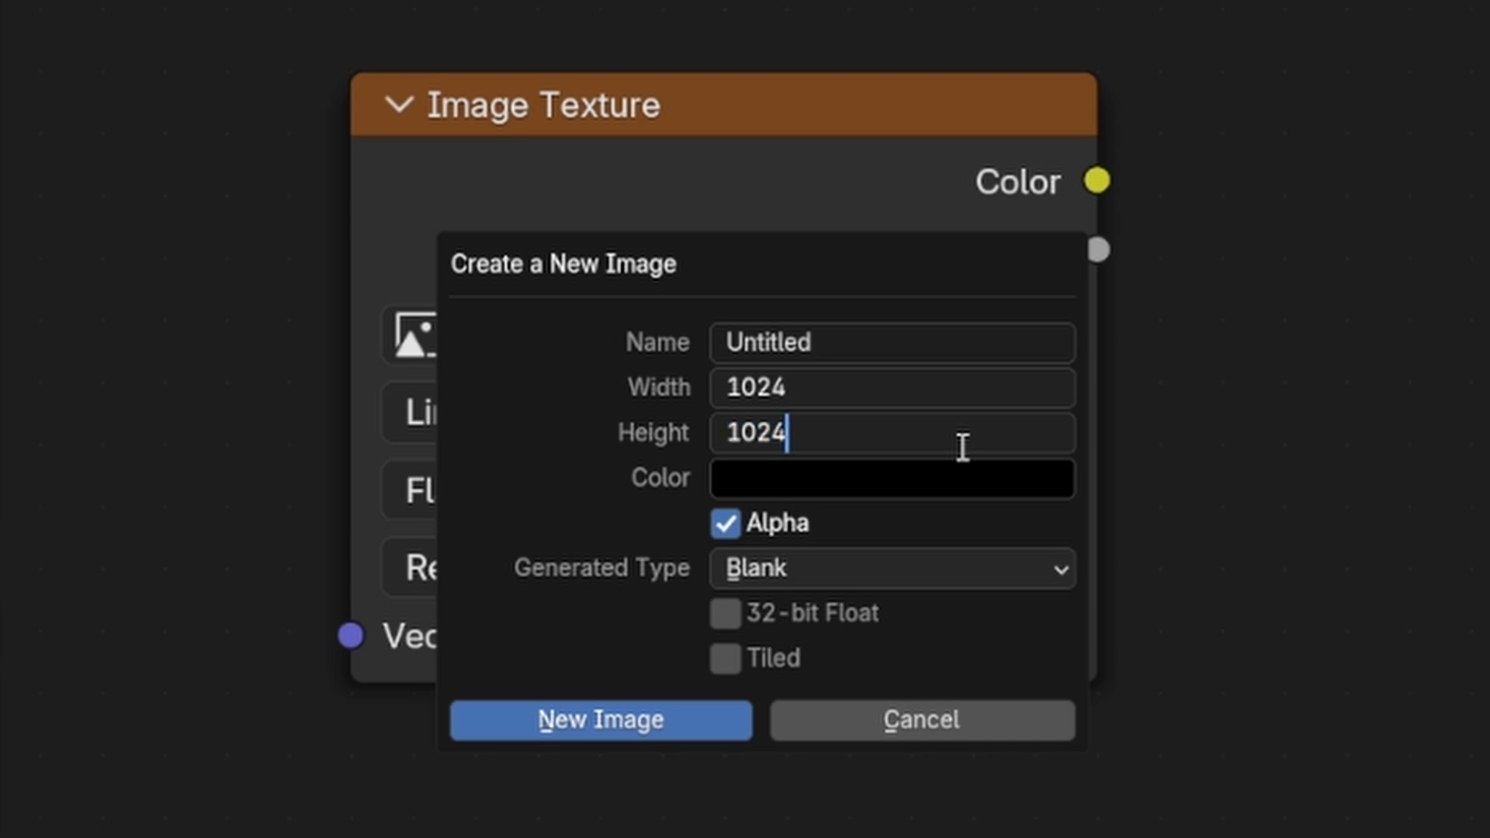
{"action": "type", "text": "84"}
{"action": "key", "text": "Return"}
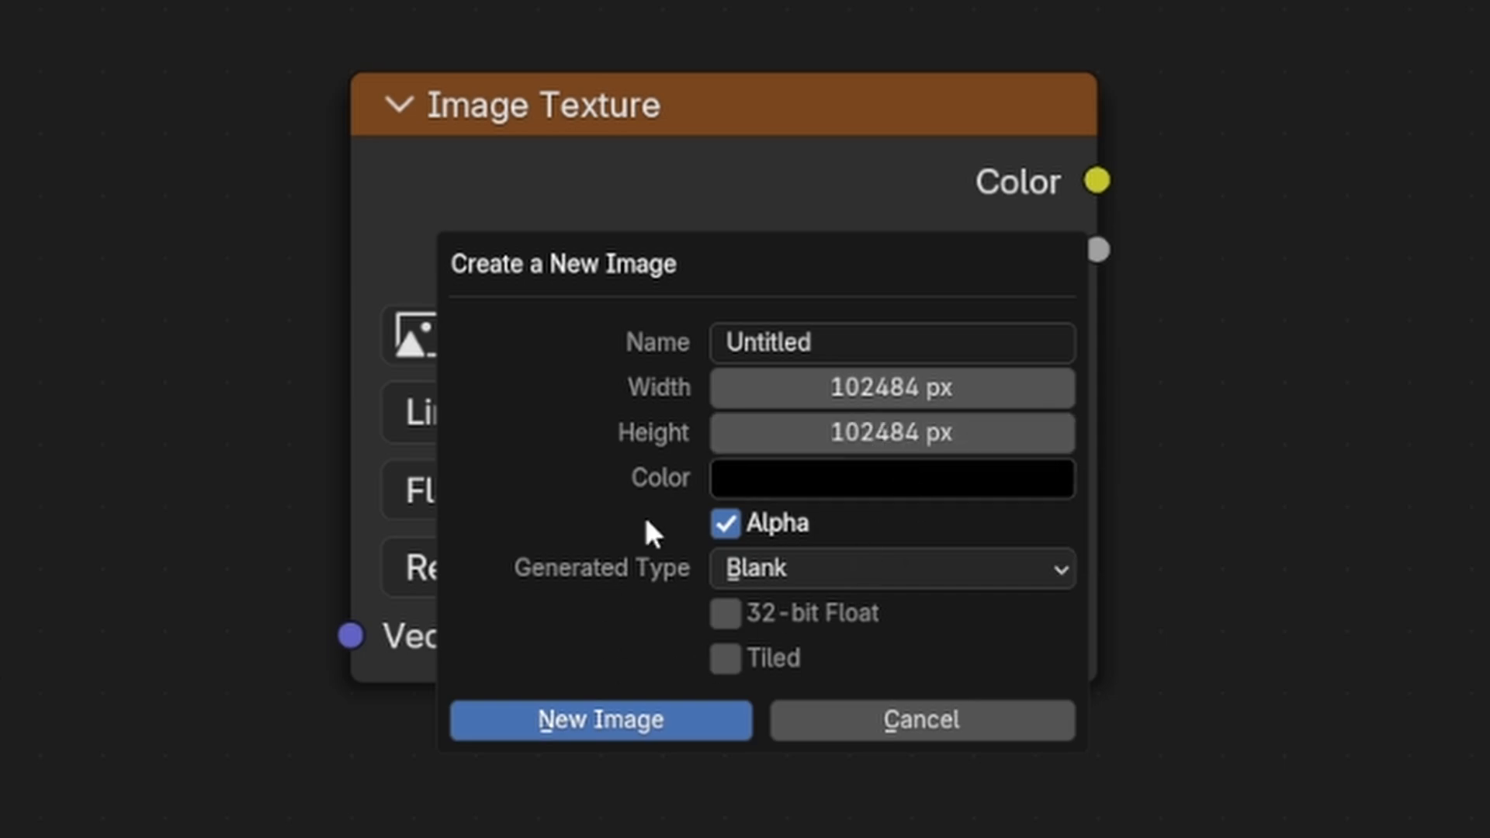
{"action": "left_click_drag", "start_coordinate": [911, 435], "coordinate": [911, 387]}
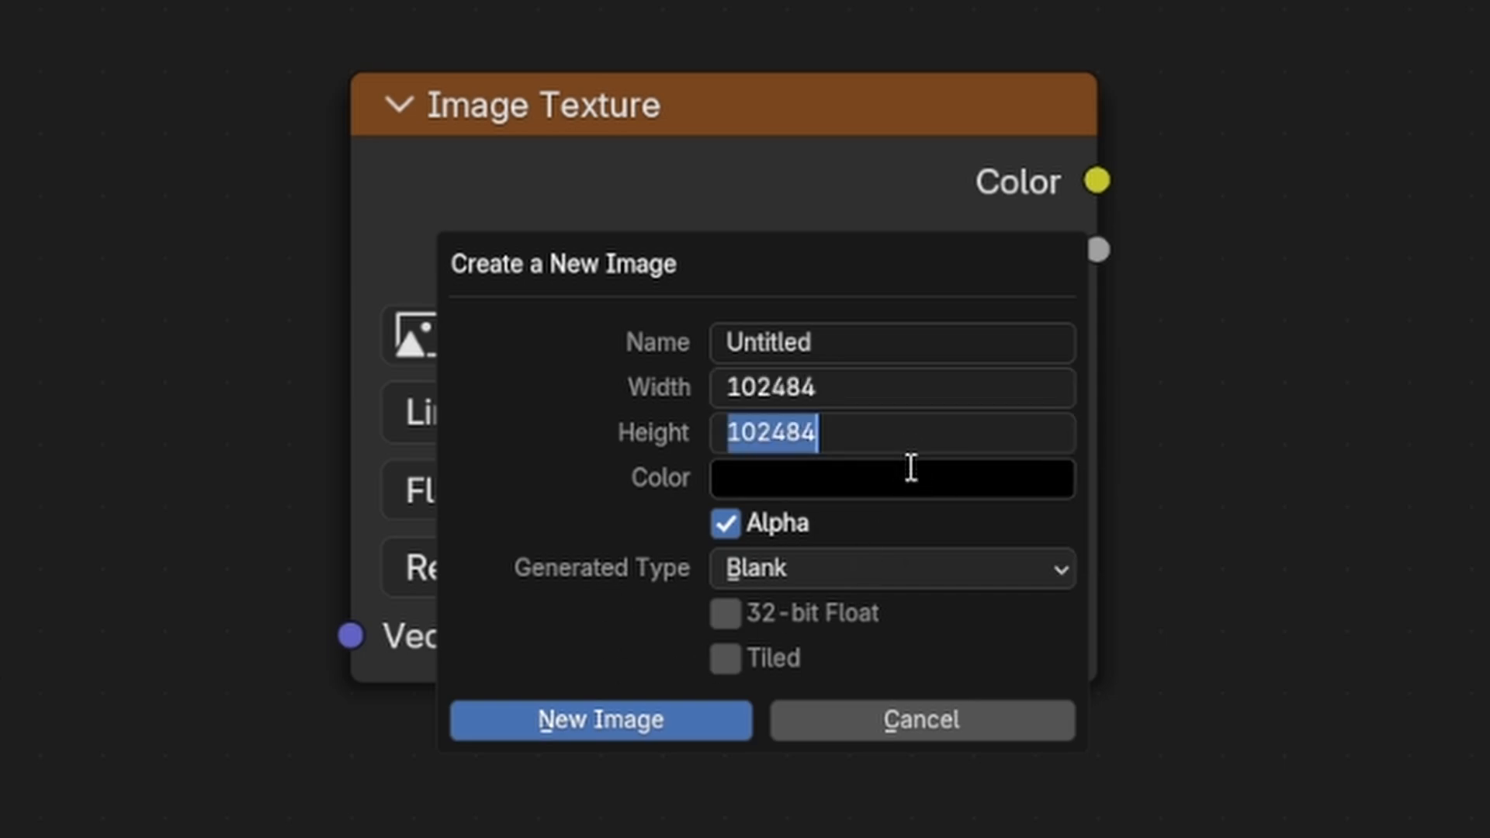
{"action": "left_click", "coordinate": [801, 432]}
{"action": "key", "text": "BackSpace"}
{"action": "type", "text": "*"}
{"action": "key", "text": "Return"}
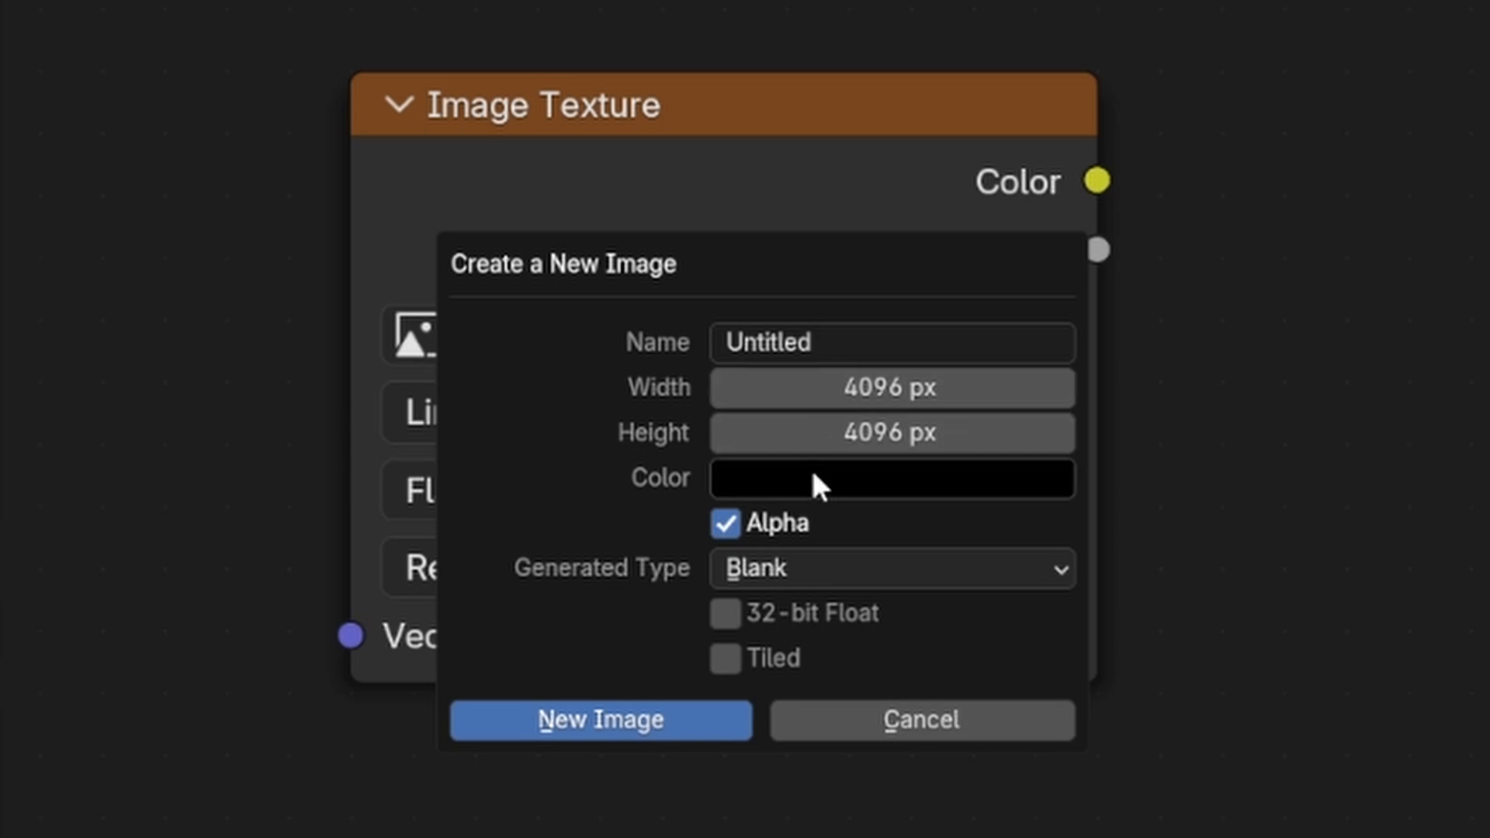
{"action": "left_click", "coordinate": [771, 533]}
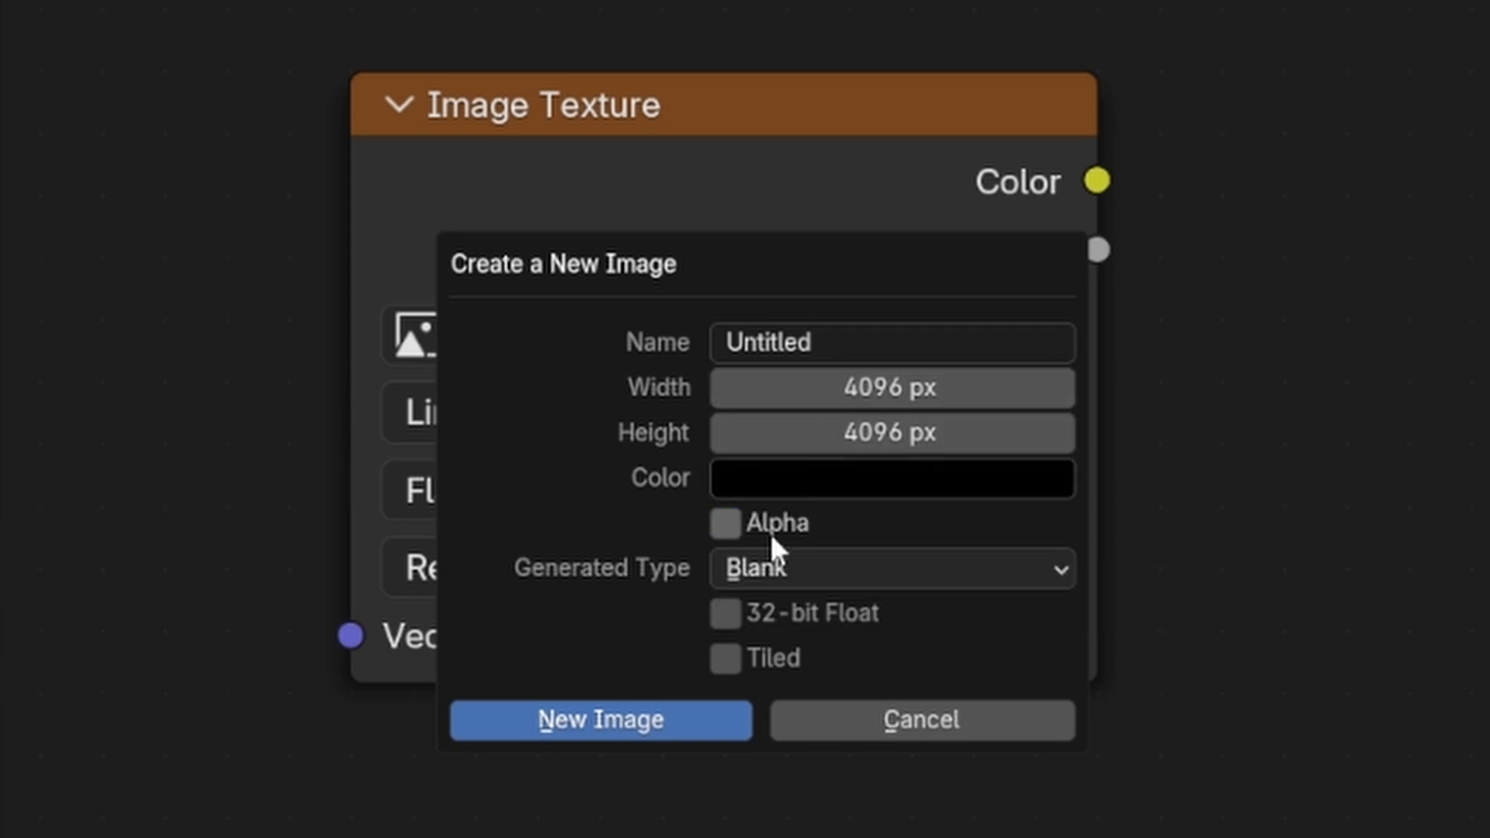
Name the new image TEX_Quincy_Body_ and create it
{"action": "left_click", "coordinate": [877, 337]}
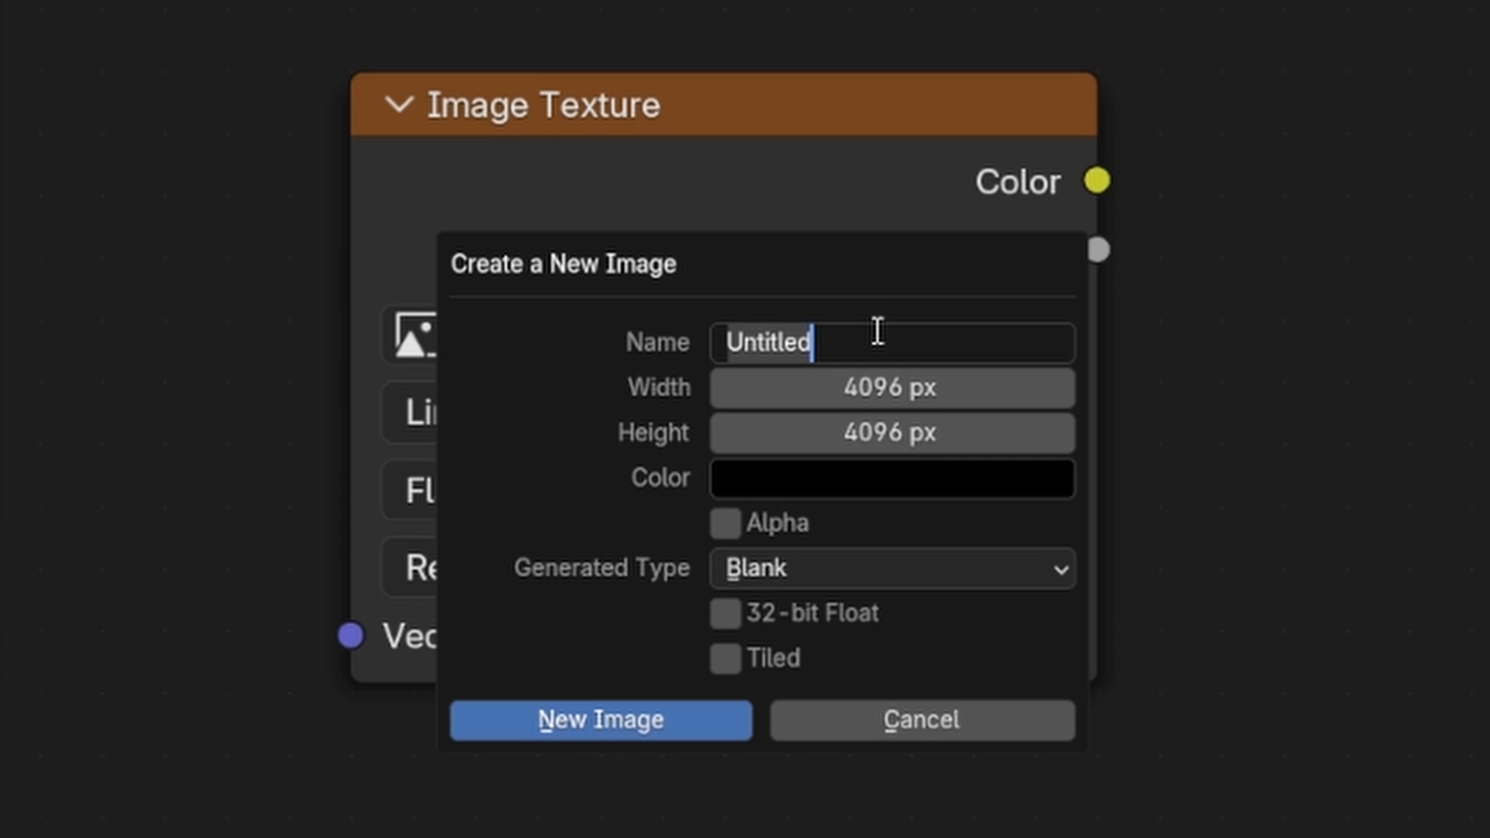
{"action": "type", "text": "TEX"}
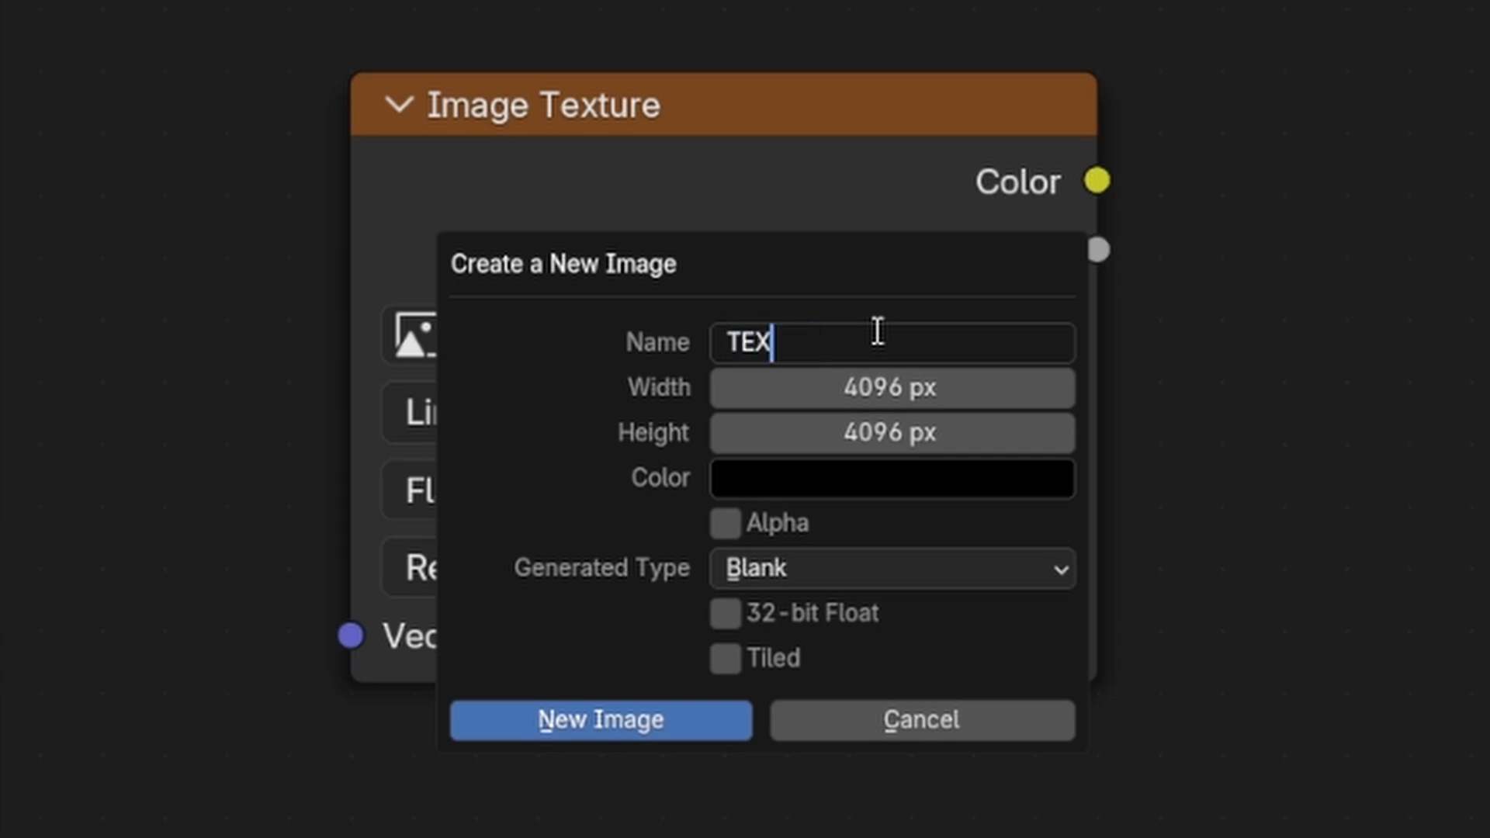
{"action": "type", "text": "_Quincy"}
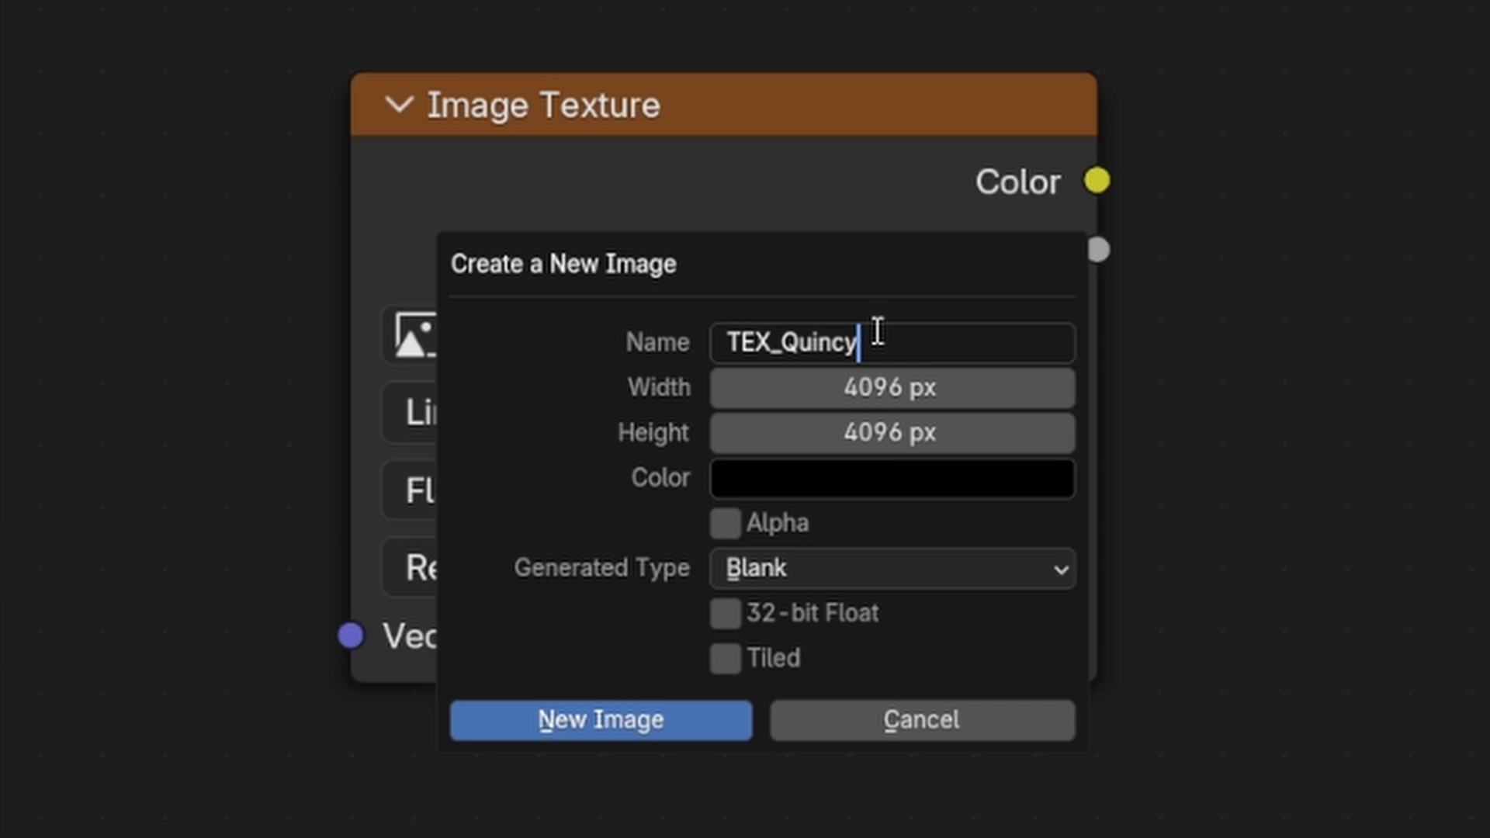
{"action": "type", "text": "_Body_"}
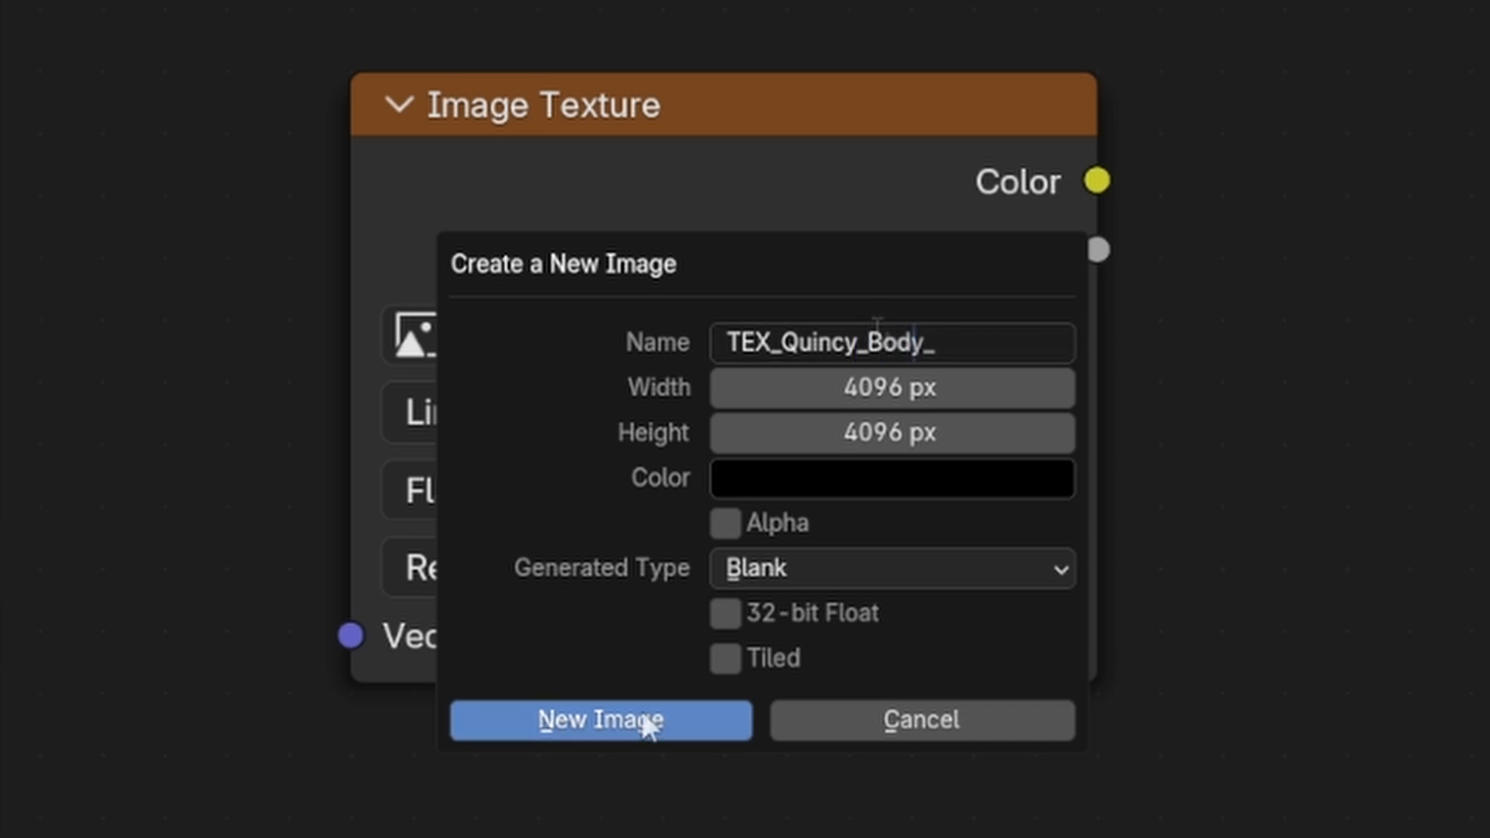
{"action": "left_click", "coordinate": [644, 711]}
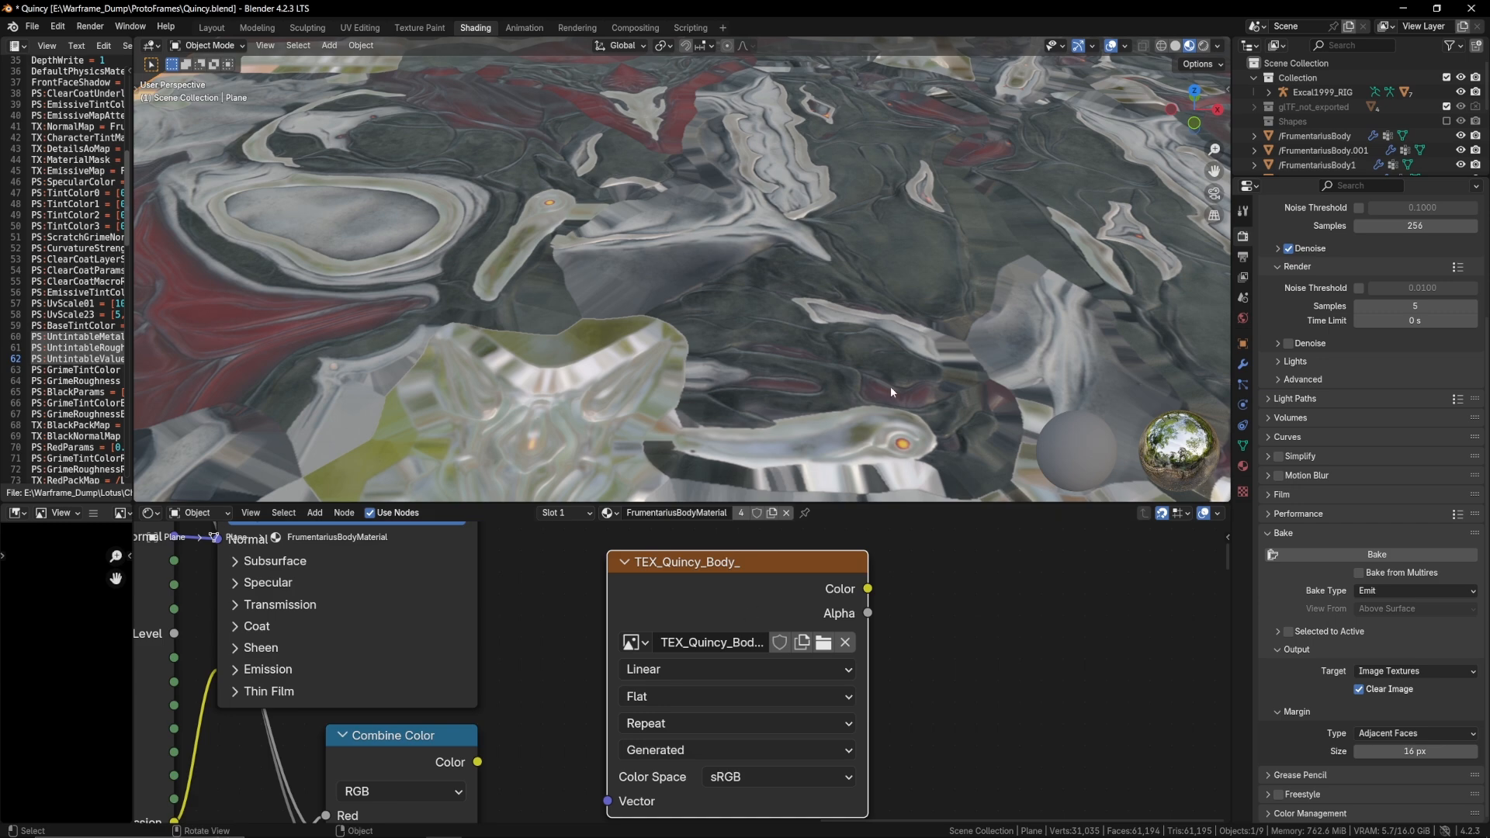
{"action": "middle_click_drag", "start_coordinate": [944, 412], "coordinate": [791, 392]}
{"action": "middle_click_drag", "start_coordinate": [793, 290], "coordinate": [1017, 334]}
{"action": "scroll", "coordinate": [979, 341], "scroll_direction": "down", "scroll_amount": 3}
{"action": "middle_click_drag", "start_coordinate": [931, 349], "coordinate": [956, 321], "text": "shift"}
Connect the Combine Color node's Color output to the Surface input of the Material Output node
{"action": "scroll", "coordinate": [669, 705], "scroll_direction": "down", "scroll_amount": 6}
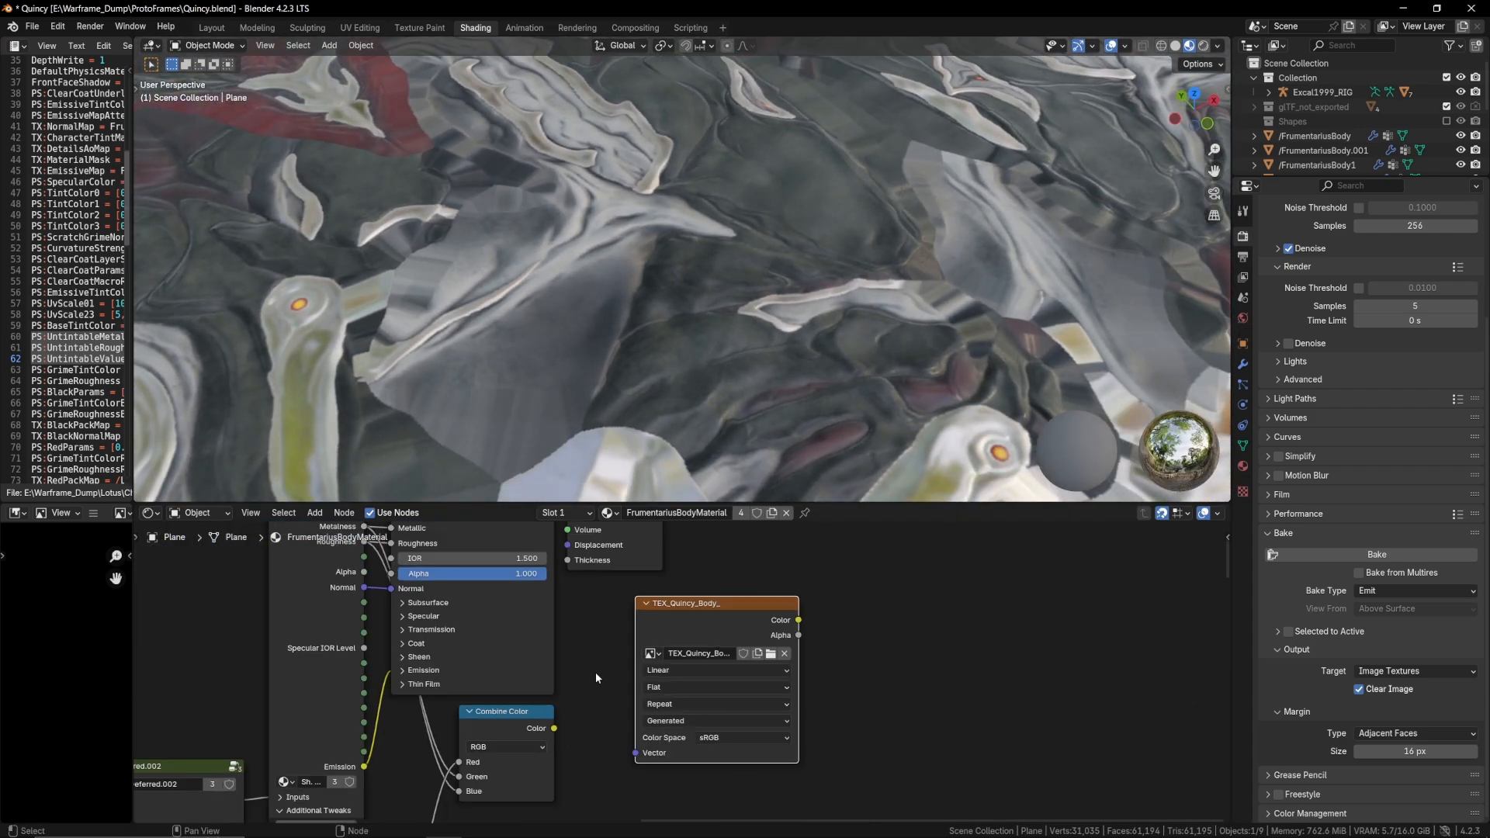
{"action": "middle_click_drag", "start_coordinate": [574, 696], "coordinate": [685, 689]}
{"action": "scroll", "coordinate": [589, 782], "scroll_direction": "down", "scroll_amount": 3}
{"action": "left_click", "coordinate": [664, 711]}
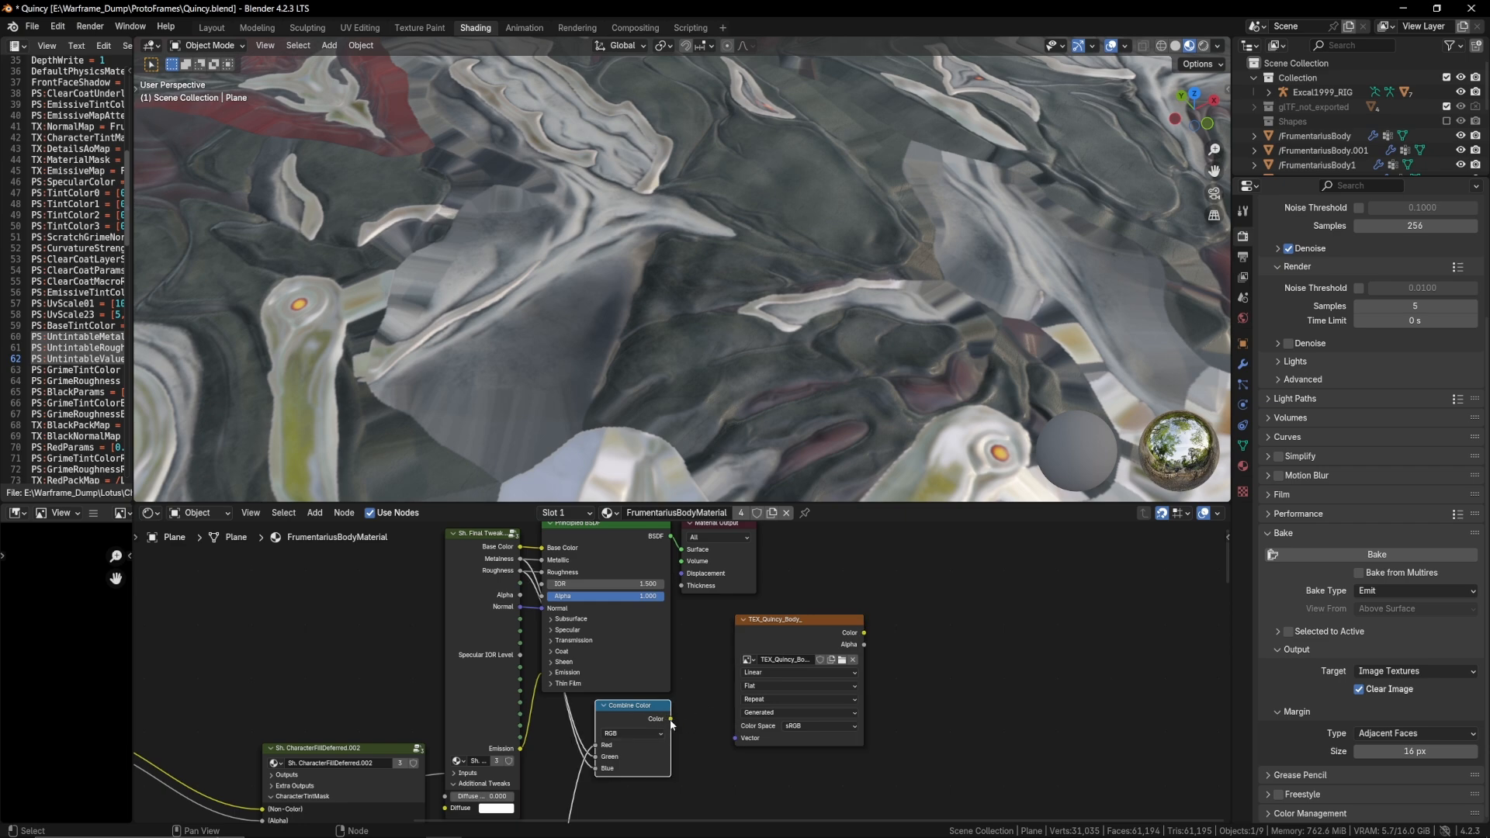
{"action": "left_click_drag", "start_coordinate": [671, 719], "coordinate": [686, 546]}
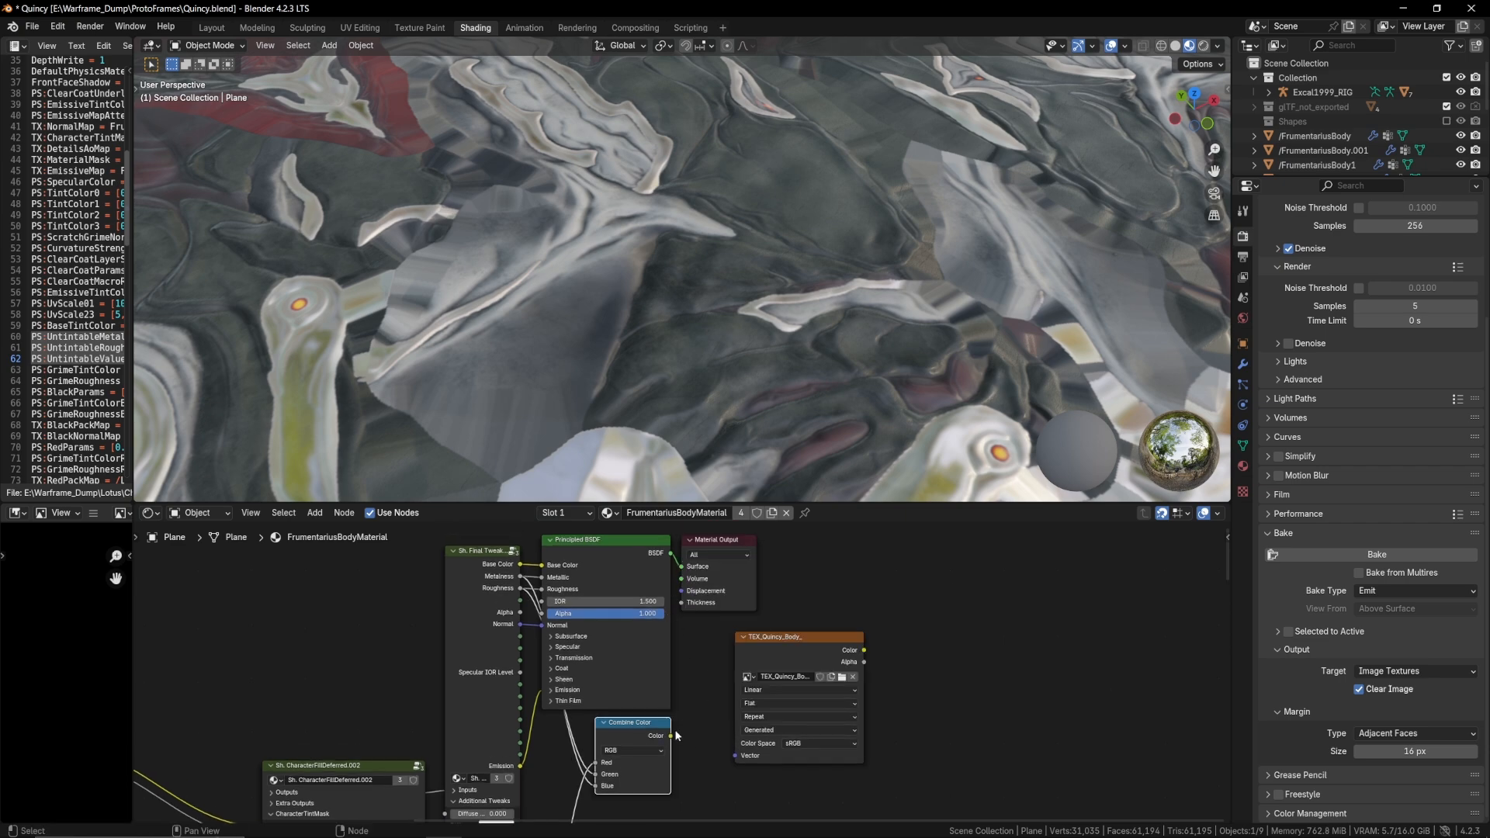
{"action": "left_click_drag", "start_coordinate": [672, 735], "coordinate": [682, 567]}
Set the color space of the TEX_Quincy_Body_ image texture to Non-Color
{"action": "left_click", "coordinate": [807, 644]}
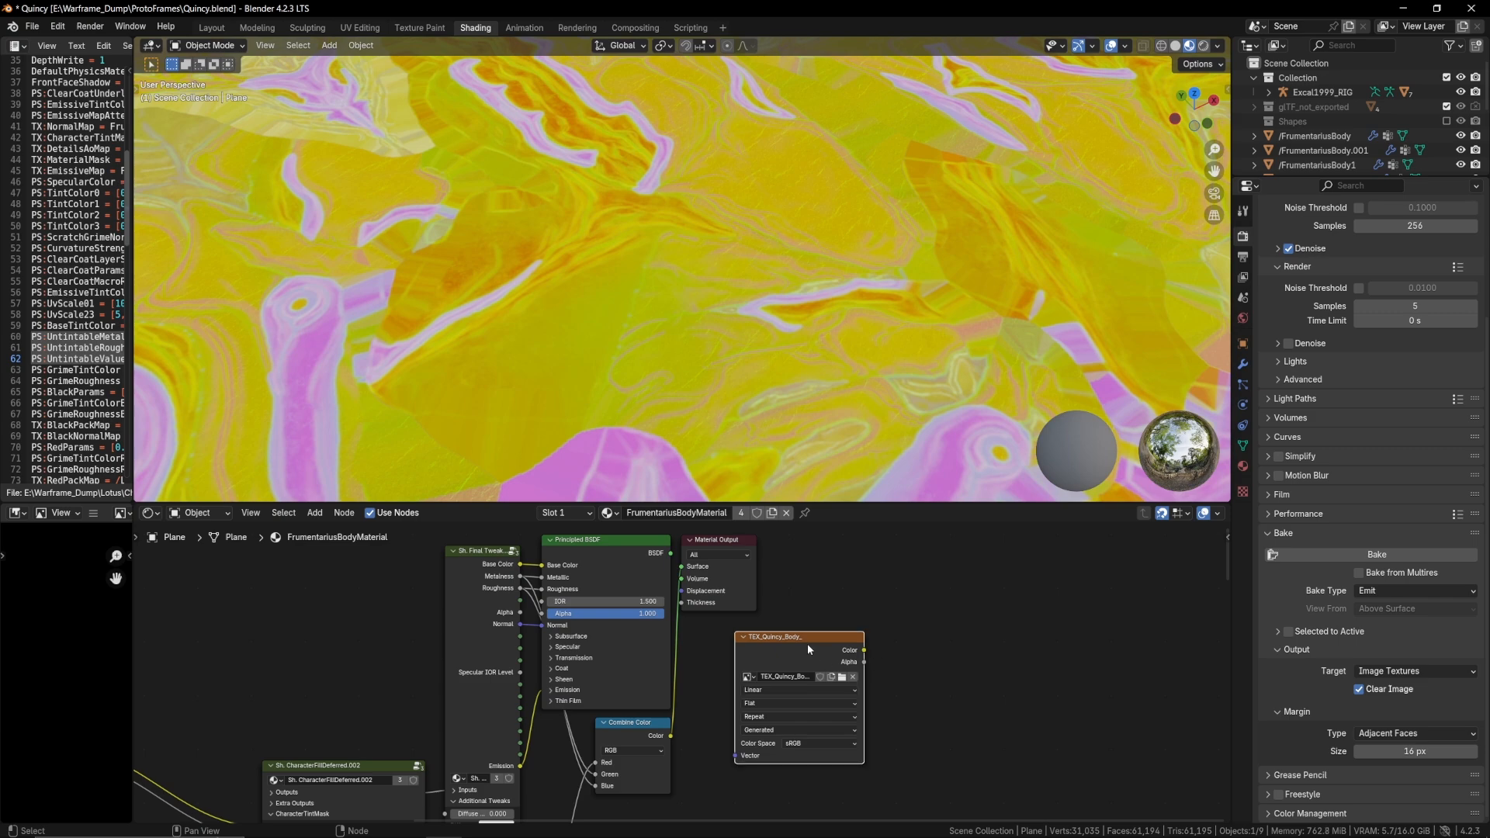
{"action": "left_click", "coordinate": [819, 743]}
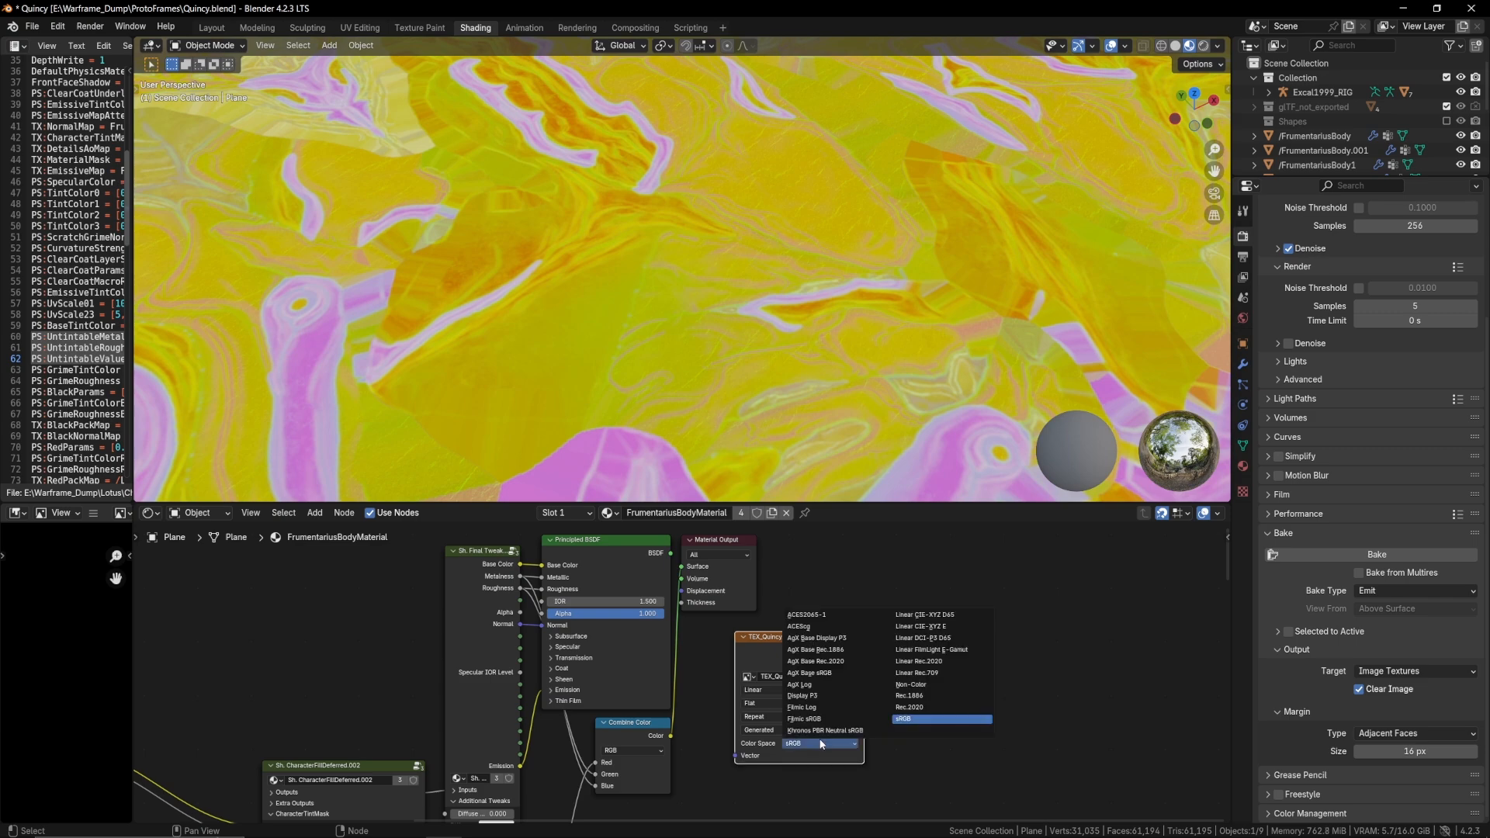
{"action": "left_click", "coordinate": [937, 683]}
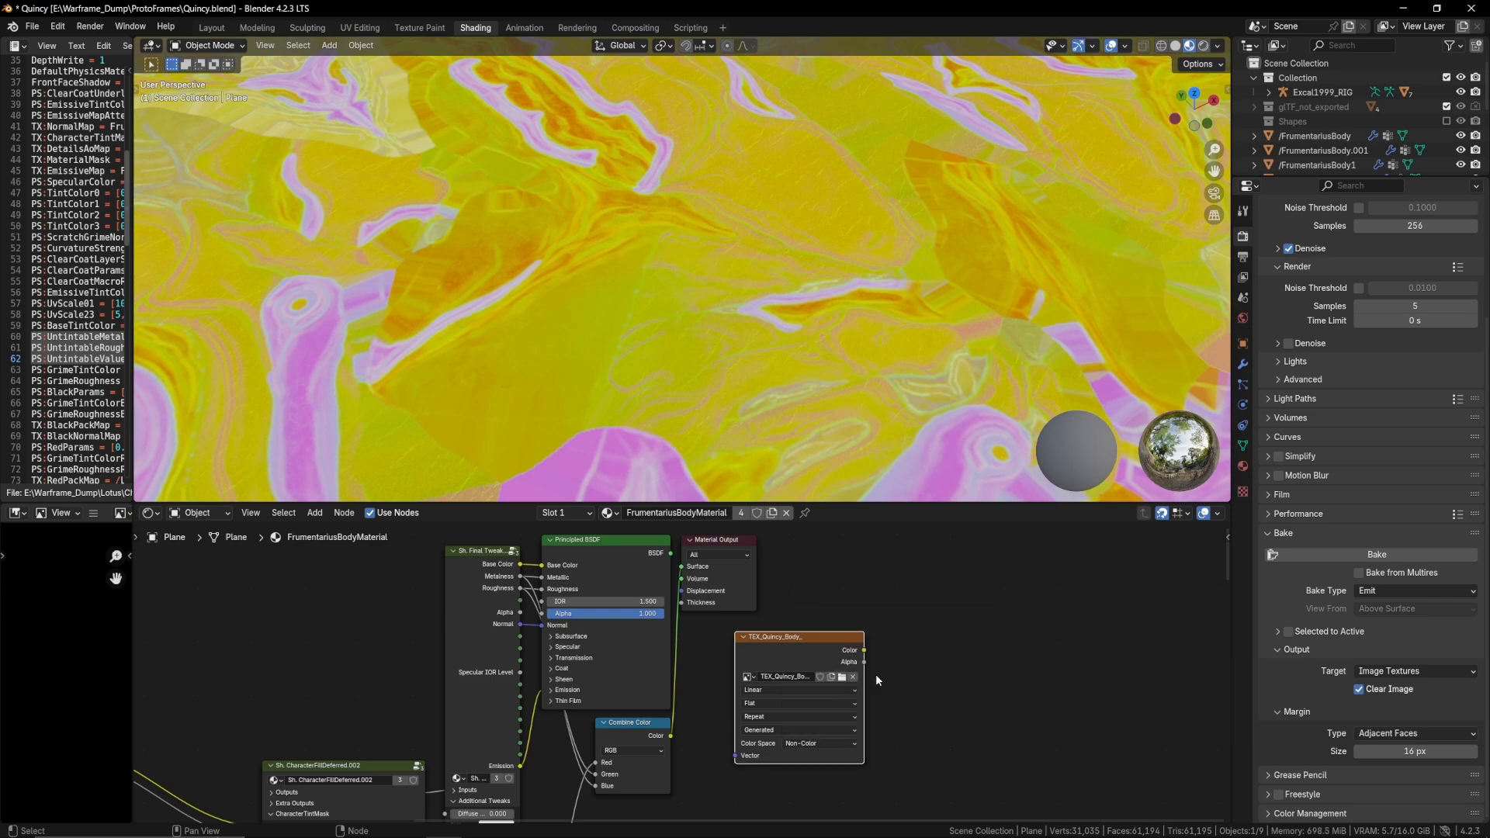
Bake with the TEX_Quincy_Body_ texture node selected as the target, and widen the image editor to show the whole image
{"action": "left_click", "coordinate": [636, 734]}
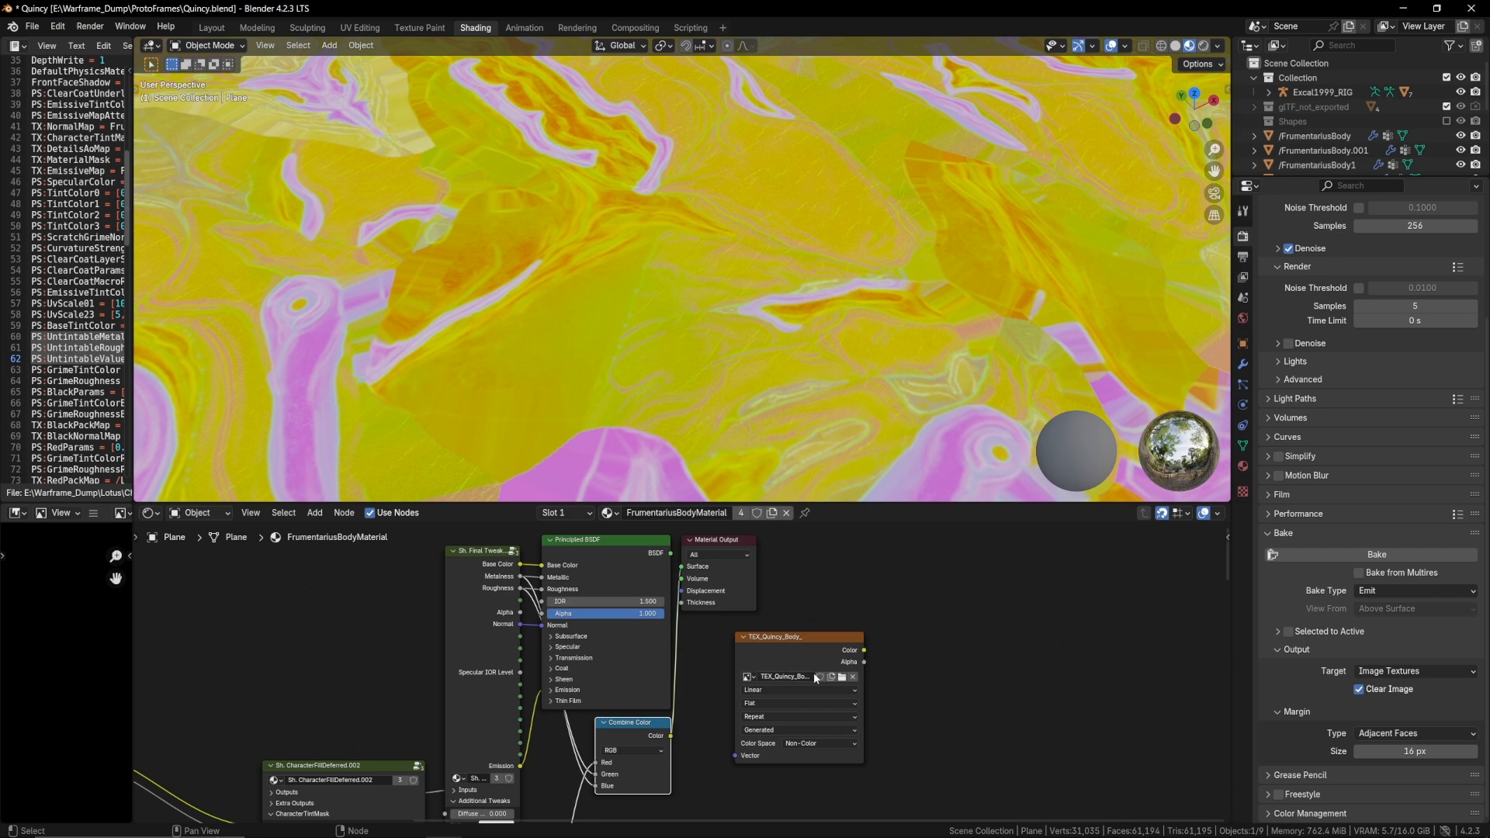
{"action": "left_click", "coordinate": [832, 649]}
{"action": "left_click", "coordinate": [831, 649]}
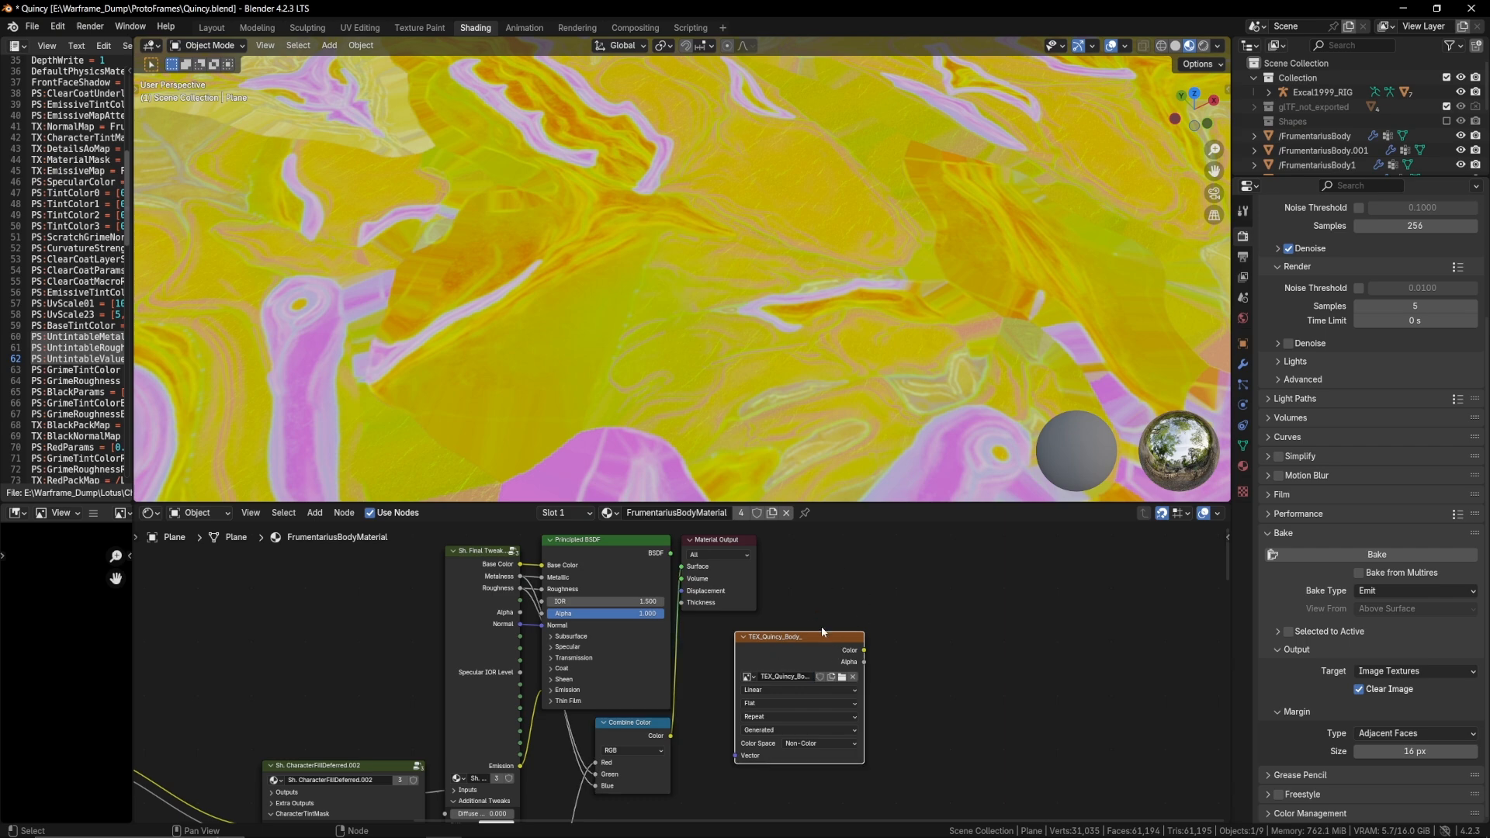
{"action": "left_click", "coordinate": [1409, 553]}
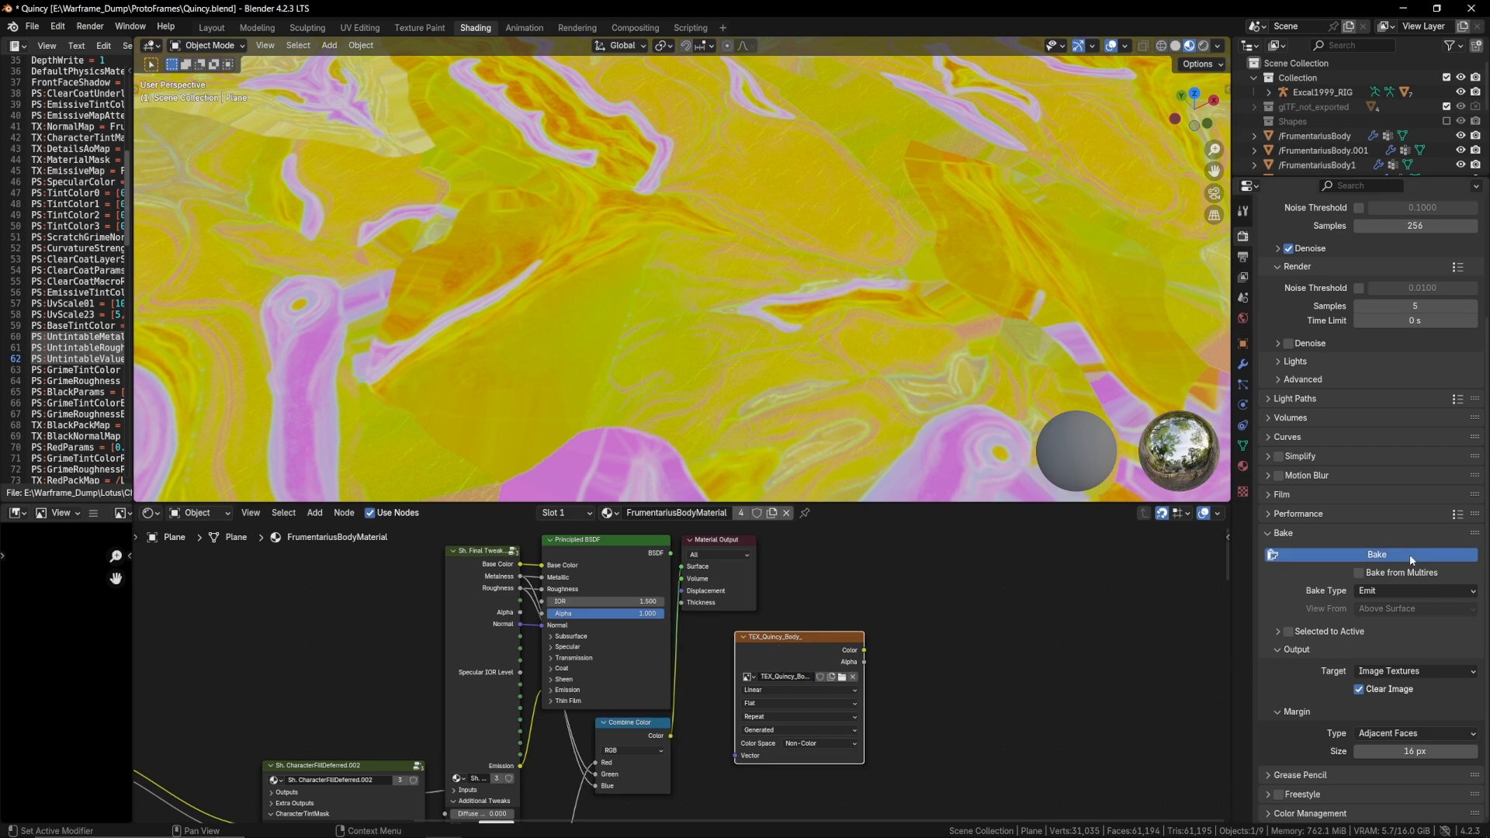
{"action": "left_click_drag", "start_coordinate": [135, 533], "coordinate": [396, 609]}
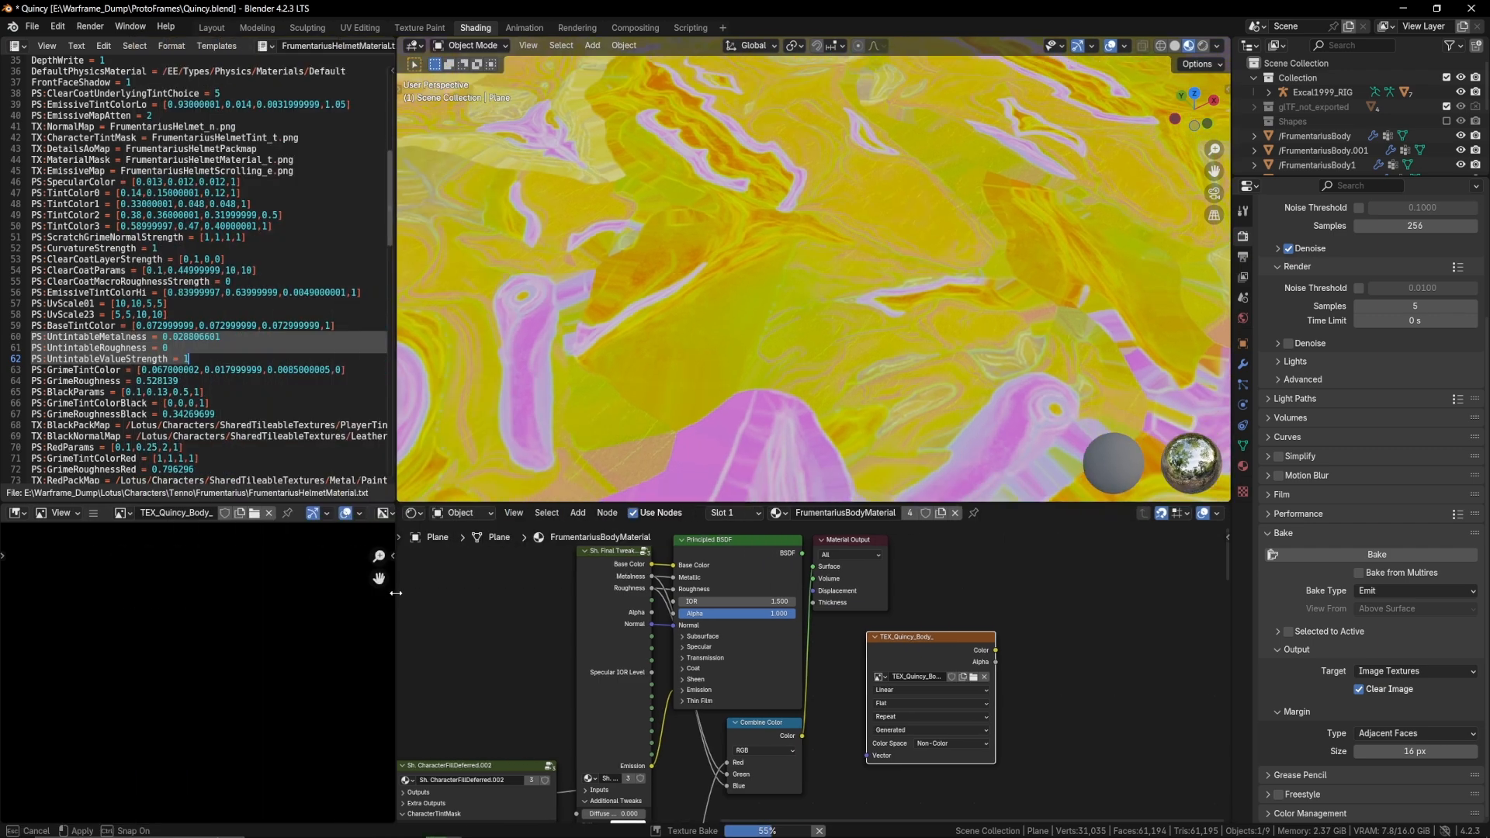
{"action": "scroll", "coordinate": [319, 617], "scroll_direction": "down", "scroll_amount": 3}
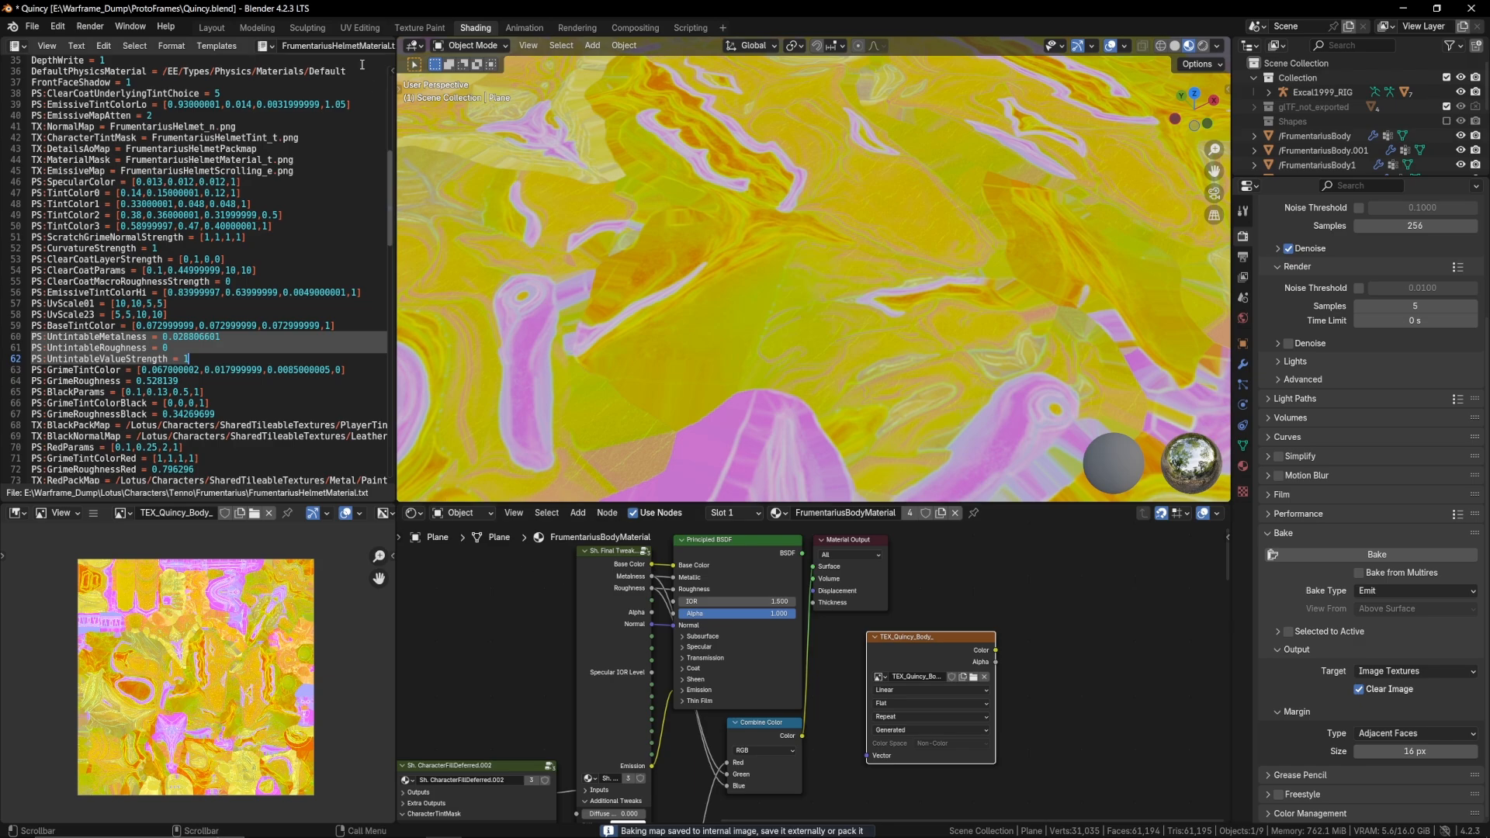
Examine the body mesh's UV layout over the baked image in the UV Editing workspace, with all of the mesh selected
{"action": "left_click", "coordinate": [360, 29]}
{"action": "scroll", "coordinate": [360, 388], "scroll_direction": "down", "scroll_amount": 3}
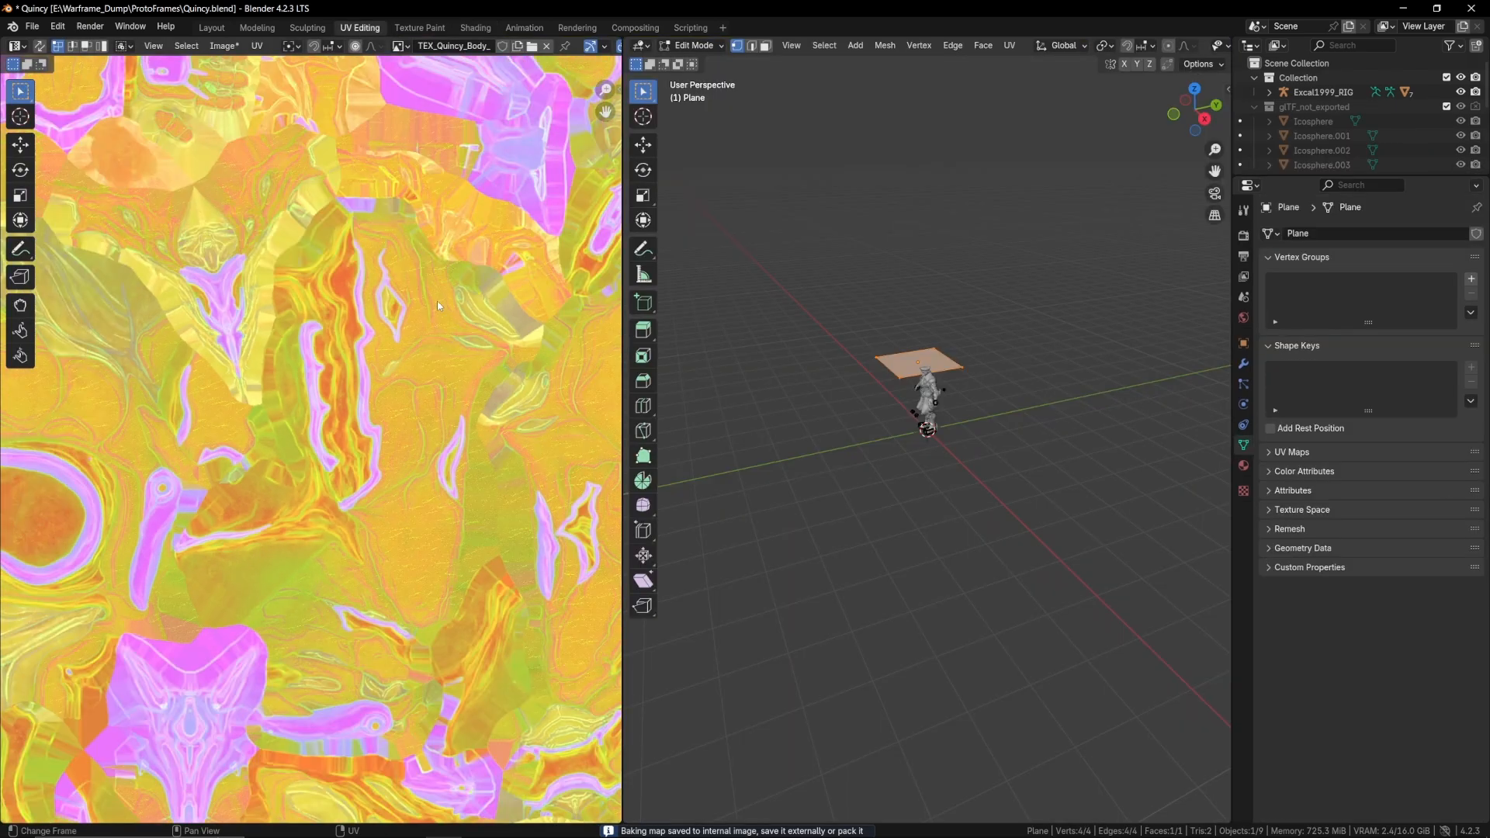
{"action": "scroll", "coordinate": [1060, 478], "scroll_direction": "up", "scroll_amount": 8}
{"action": "key", "text": "Tab"}
{"action": "left_click", "coordinate": [925, 311]}
{"action": "key", "text": "Tab"}
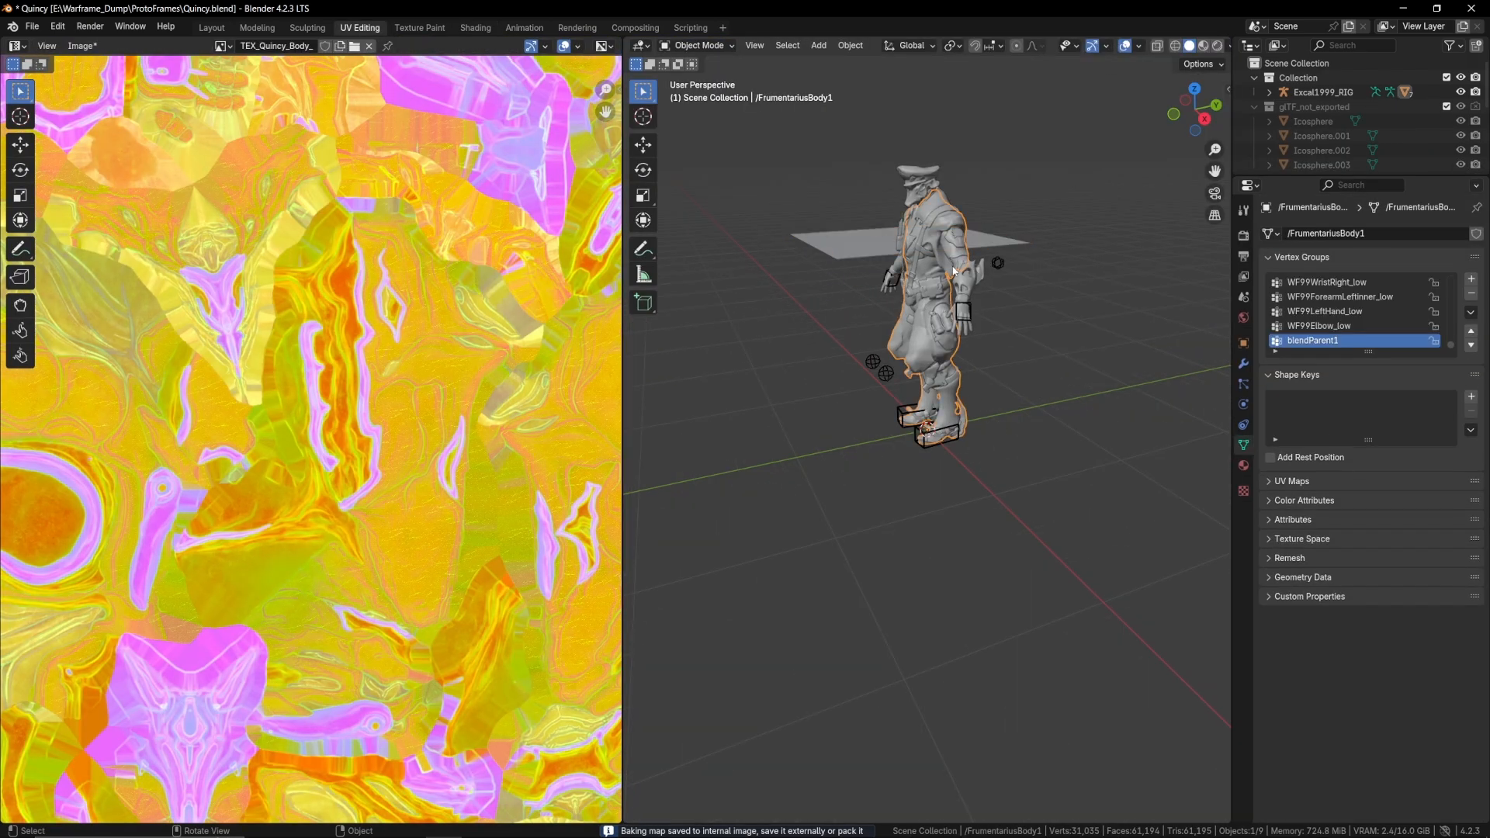
{"action": "key", "text": "a"}
{"action": "scroll", "coordinate": [433, 453], "scroll_direction": "down", "scroll_amount": 5}
{"action": "scroll", "coordinate": [433, 453], "scroll_direction": "up", "scroll_amount": 2}
{"action": "mouse_move", "coordinate": [433, 453]}
{"action": "middle_mouse_down"}
{"action": "mouse_move", "coordinate": [472, 455]}
{"action": "mouse_move", "coordinate": [388, 468]}
{"action": "mouse_move", "coordinate": [436, 467]}
{"action": "middle_mouse_up"}
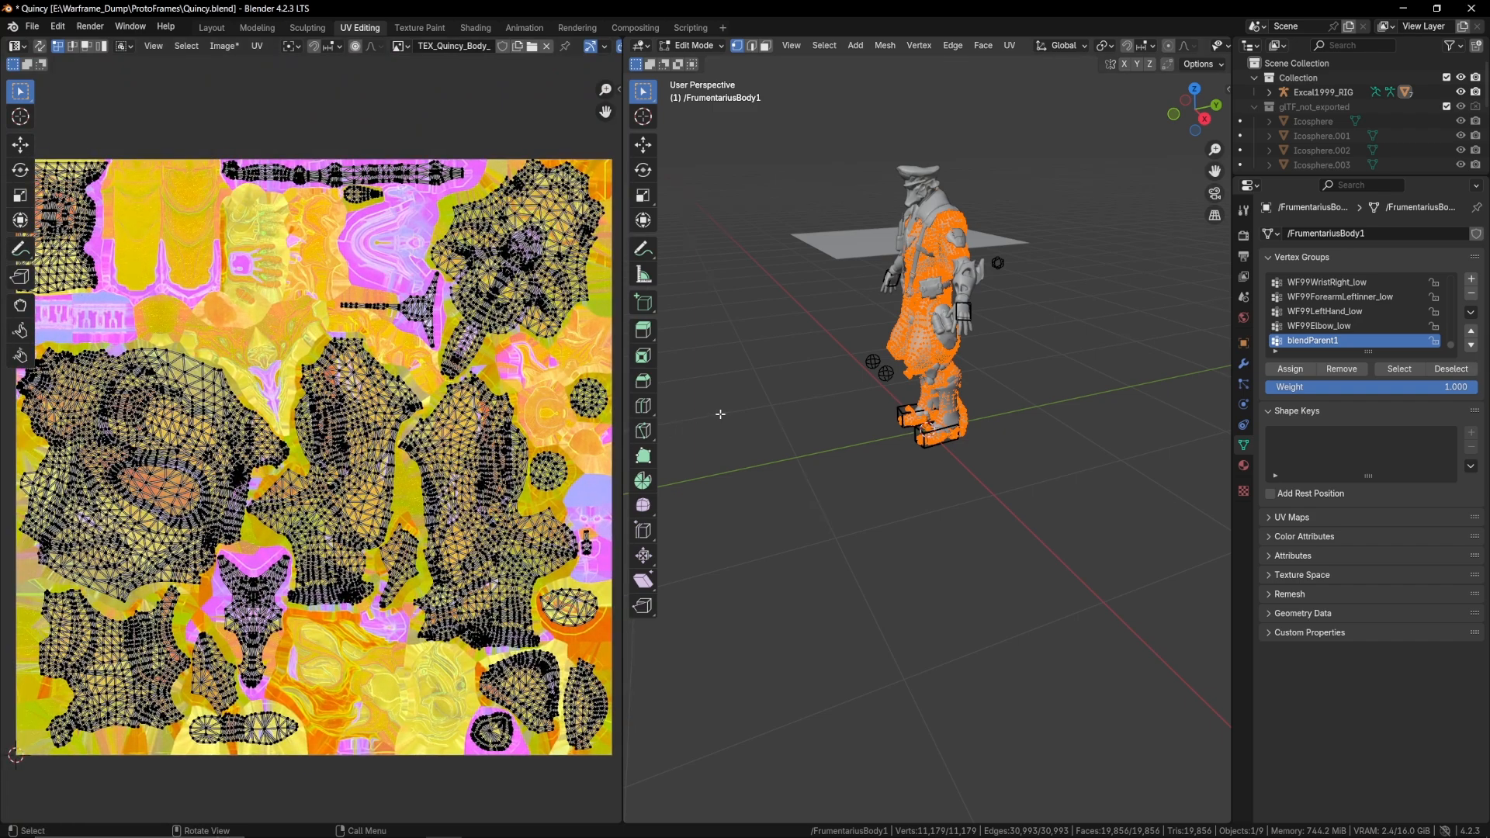
{"action": "key", "text": "Tab"}
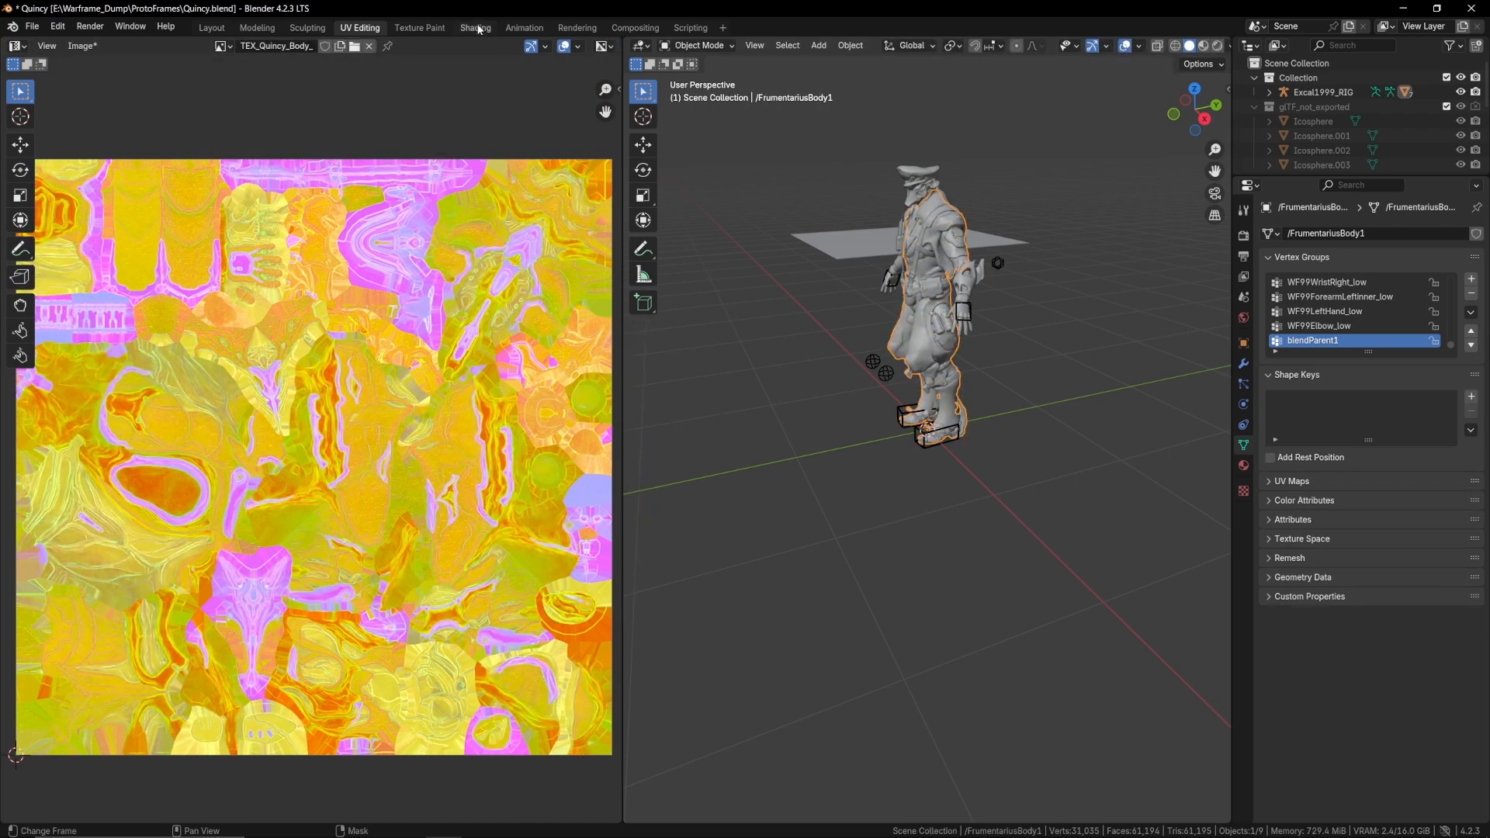
In the Shading workspace, save the baked image as TEX_Quincy_Body_ORM.png in the WF_Baking folder with PNG compression lowered to the minimum
{"action": "left_click", "coordinate": [475, 28]}
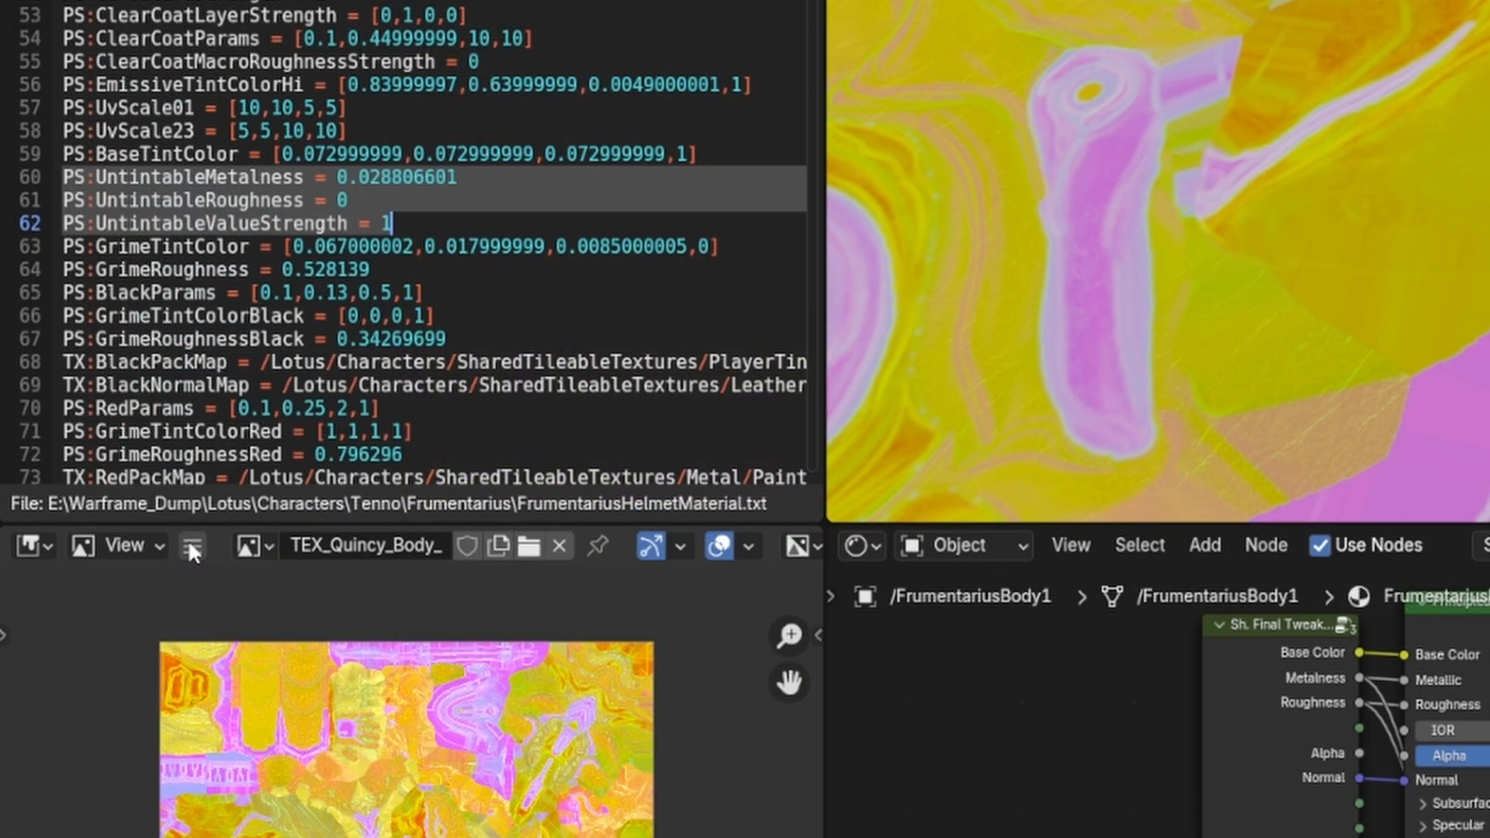
{"action": "left_click", "coordinate": [93, 514]}
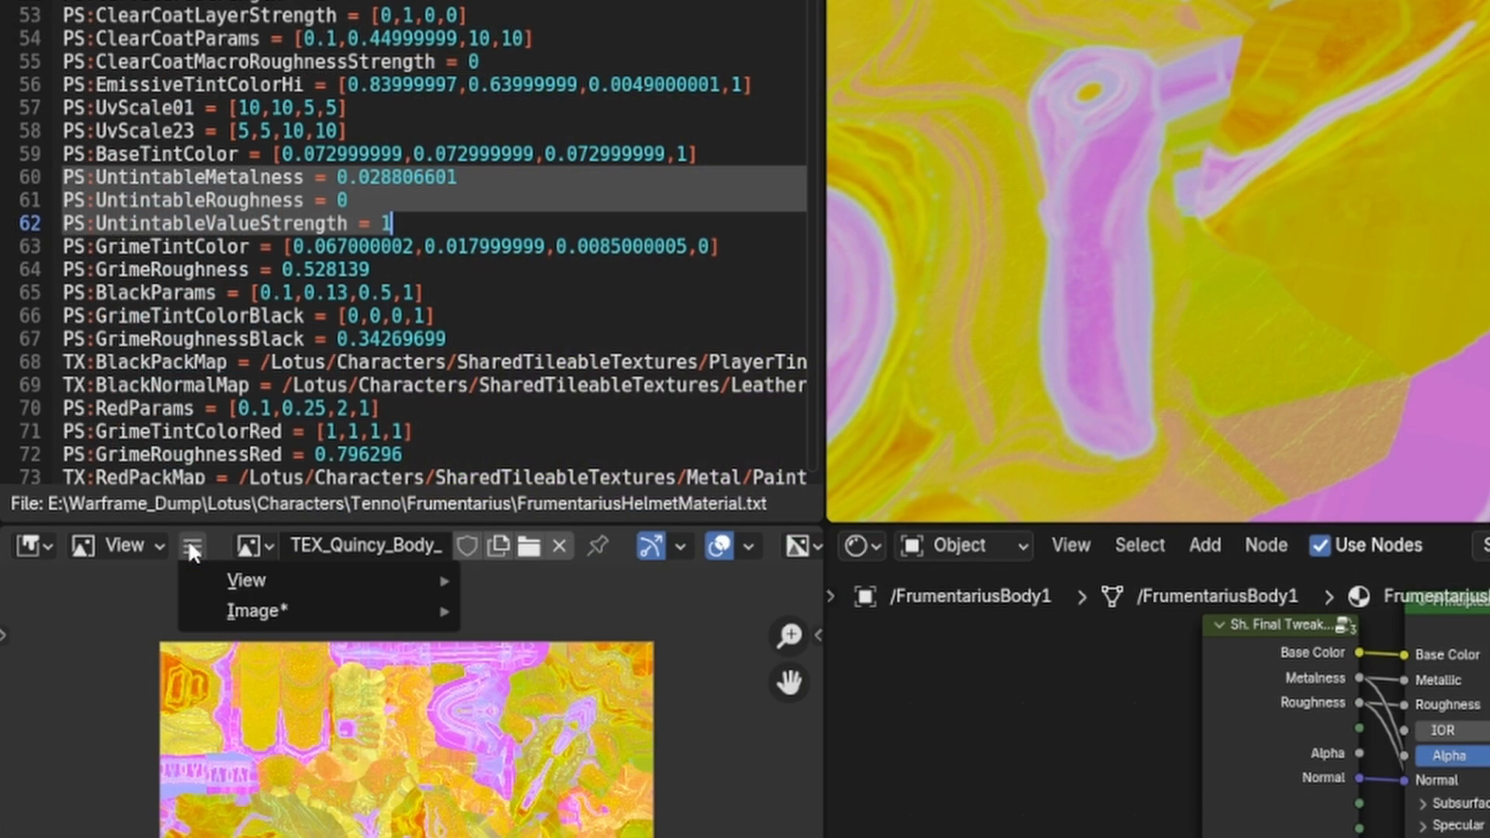
{"action": "mouse_move", "coordinate": [249, 609]}
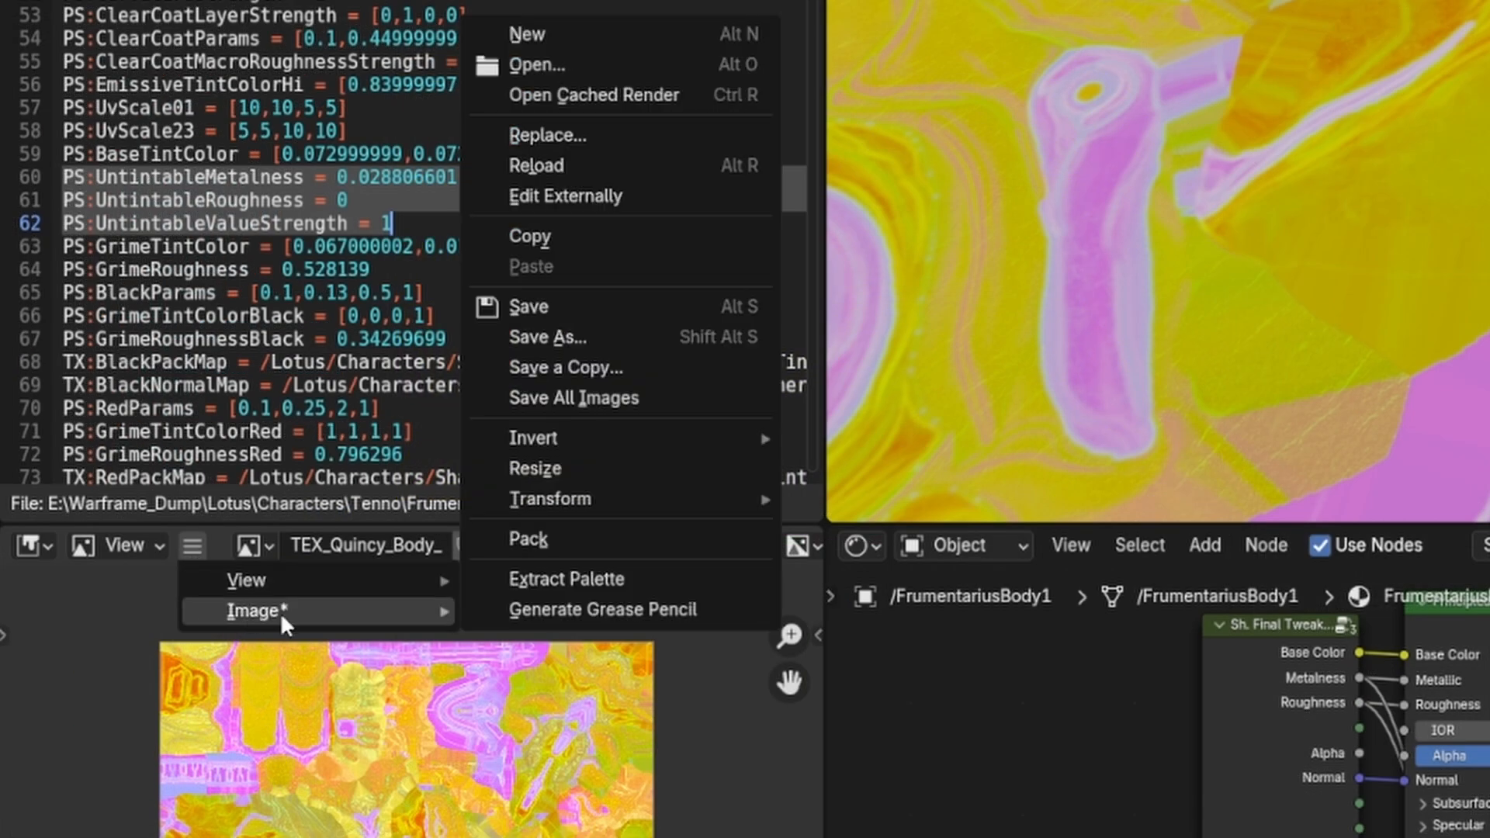
{"action": "left_click", "coordinate": [621, 338]}
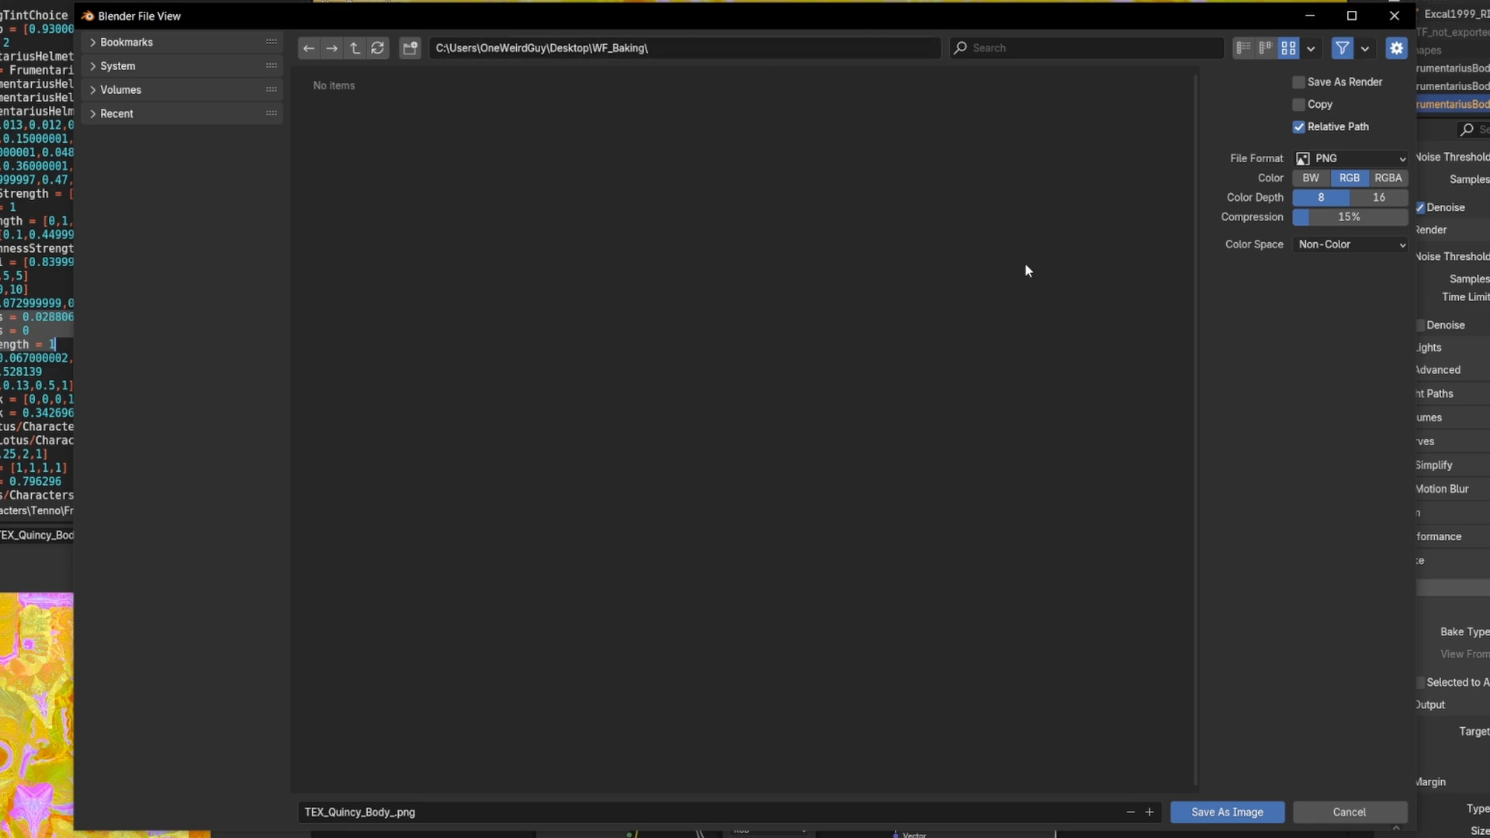
{"action": "left_click", "coordinate": [401, 812]}
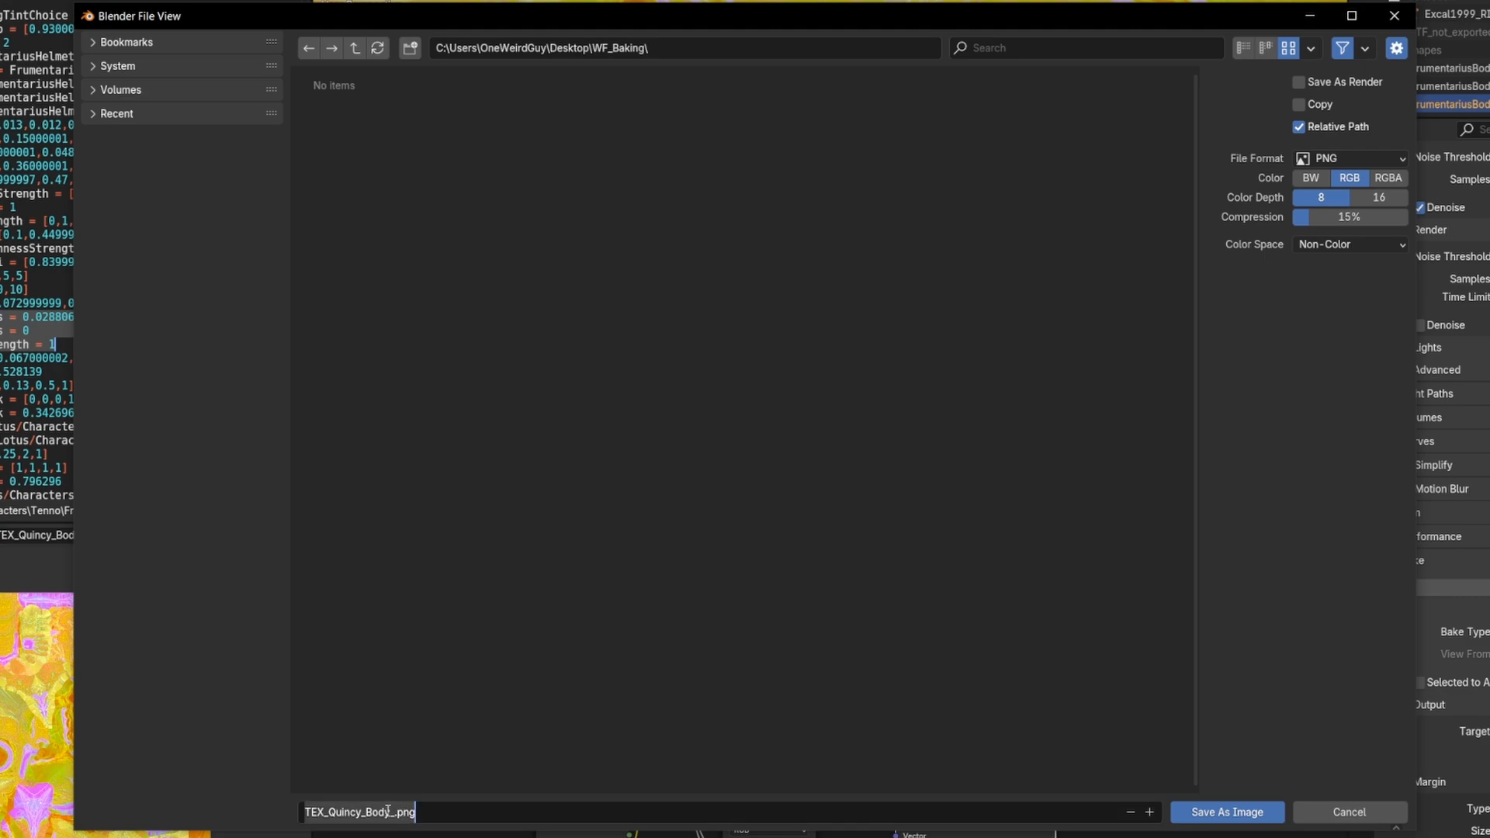
{"action": "left_click", "coordinate": [397, 811]}
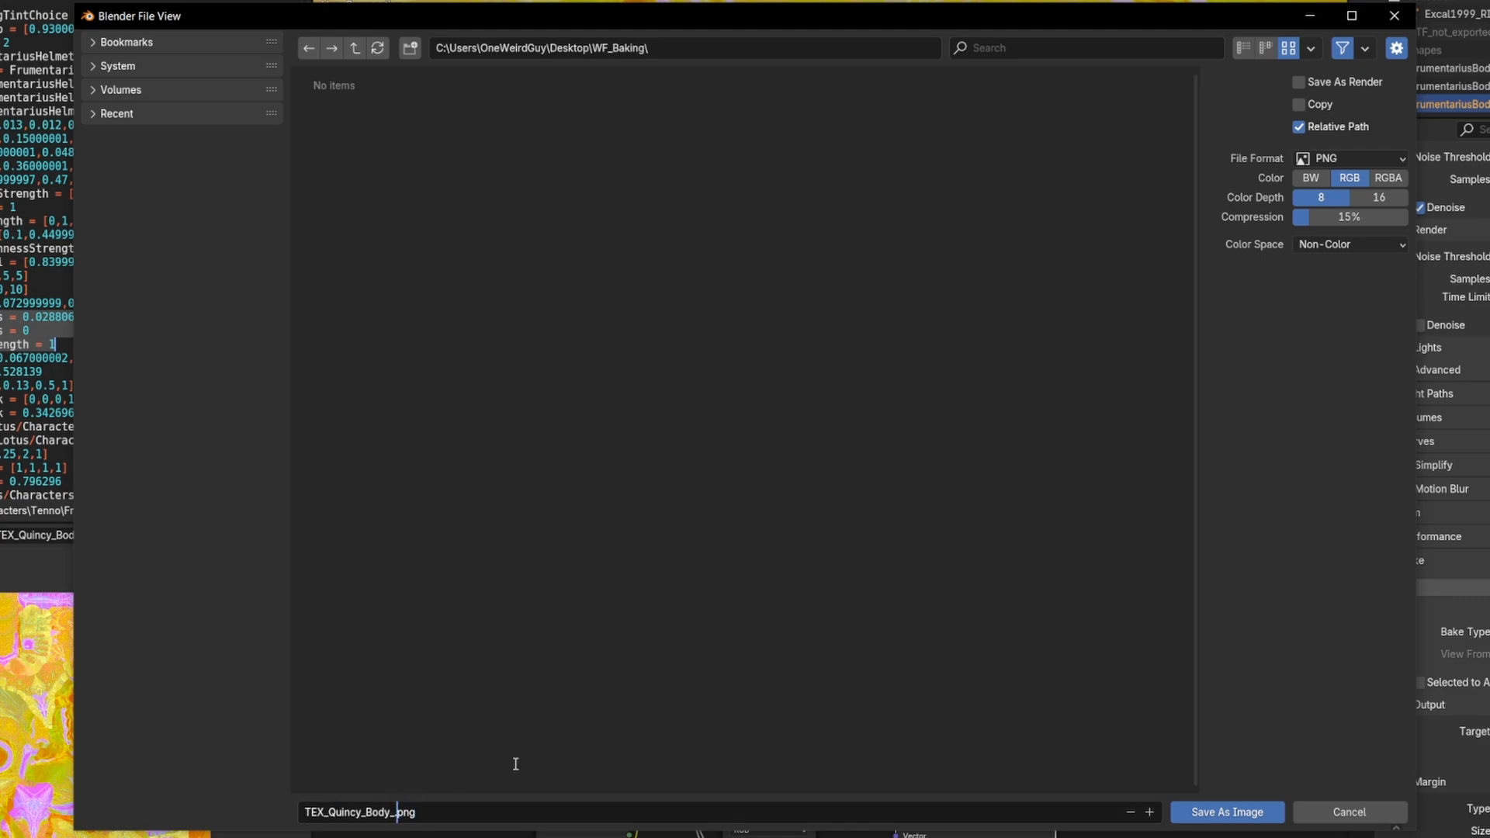
{"action": "type", "text": "ORM."}
{"action": "key", "text": "BackSpace"}
{"action": "key", "text": "Return"}
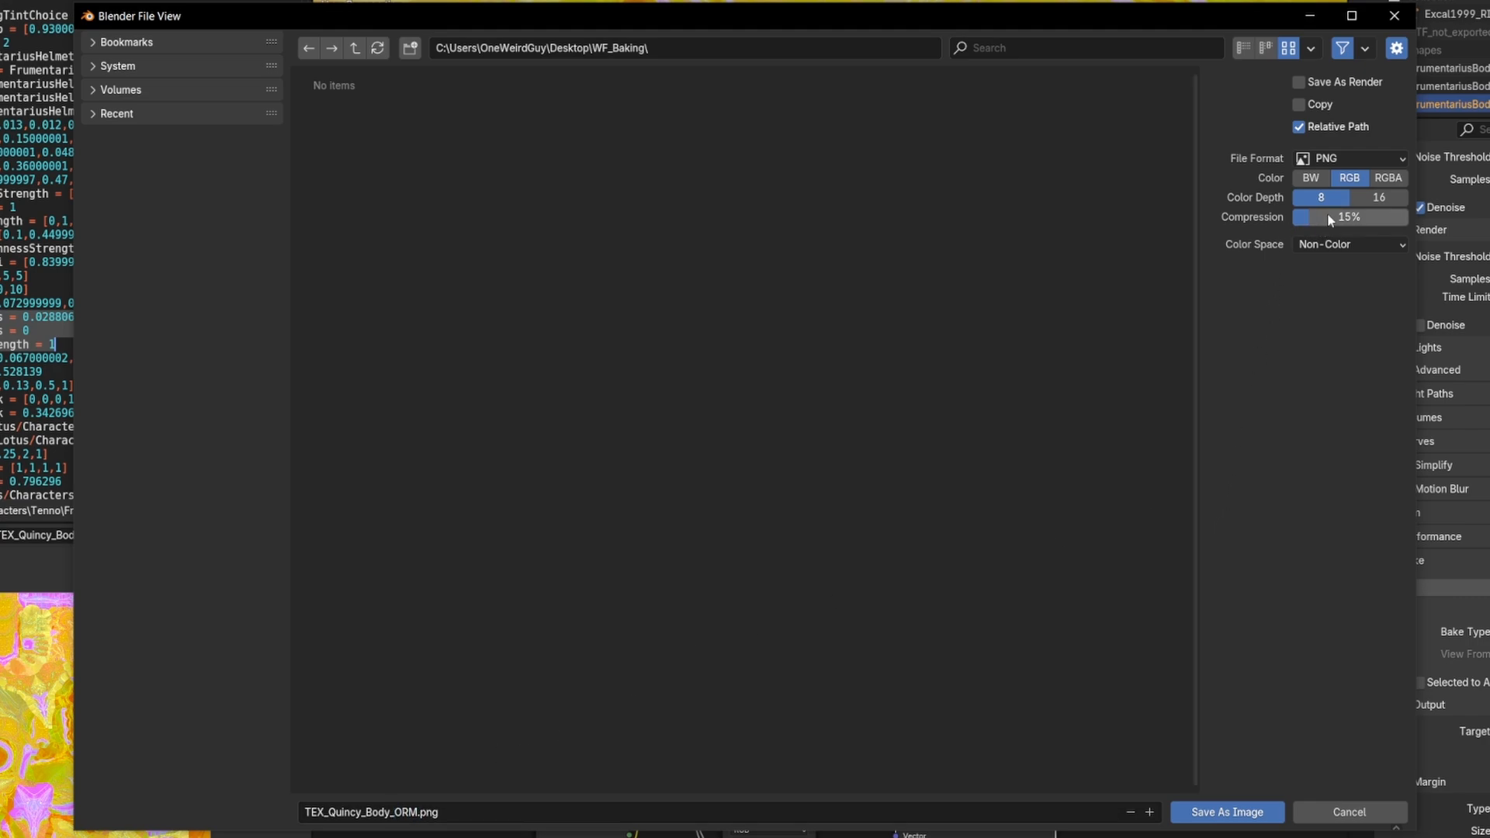
{"action": "left_click_drag", "start_coordinate": [1327, 216], "coordinate": [1293, 219]}
{"action": "left_click", "coordinate": [1240, 812]}
View the saved TEX_Quincy_Body_ORM.png in an image viewer, then return to Blender
{"action": "left_click", "coordinate": [472, 254]}
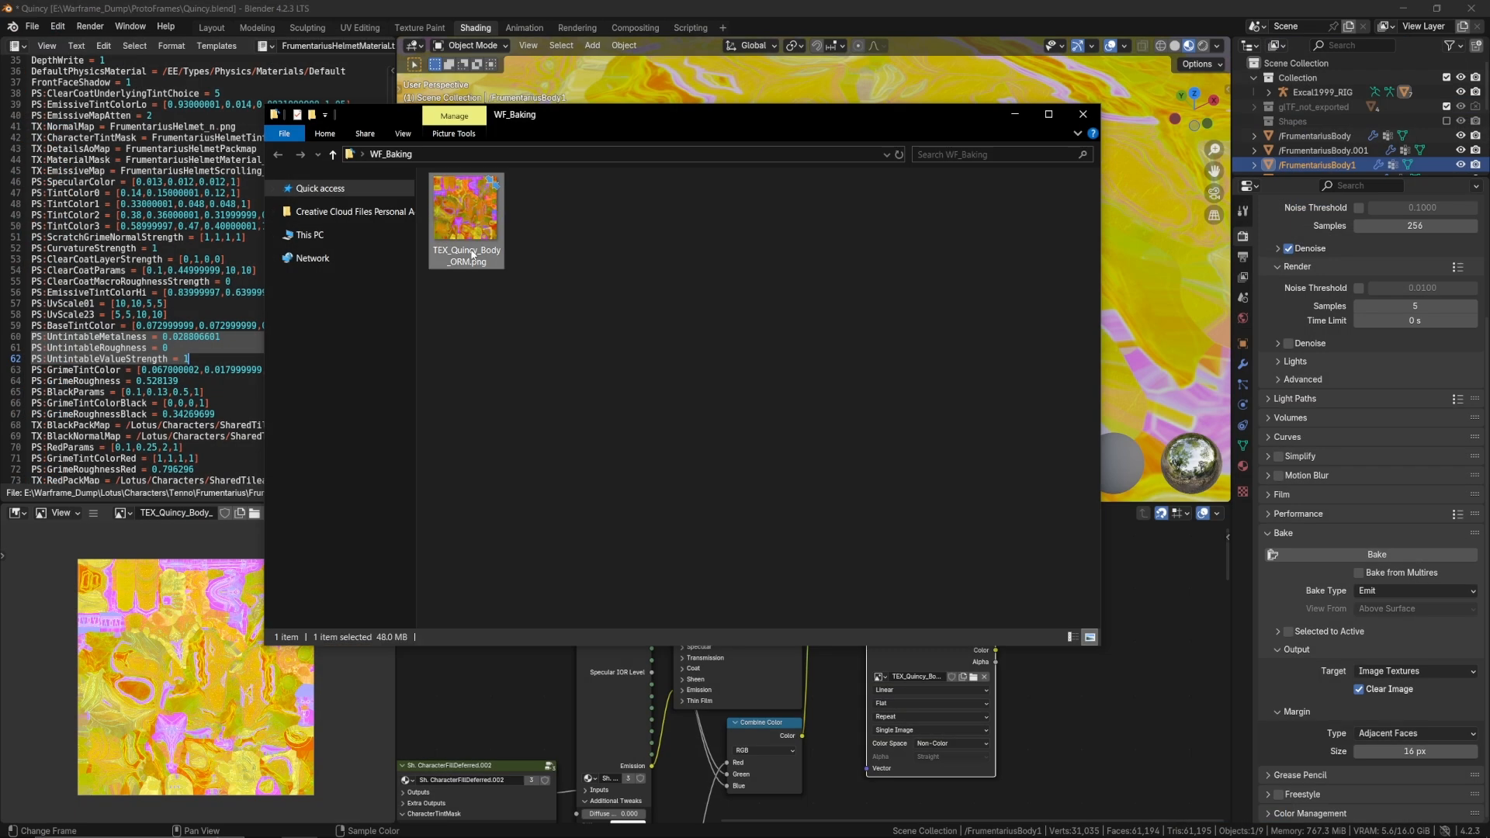
{"action": "double_click", "coordinate": [492, 215]}
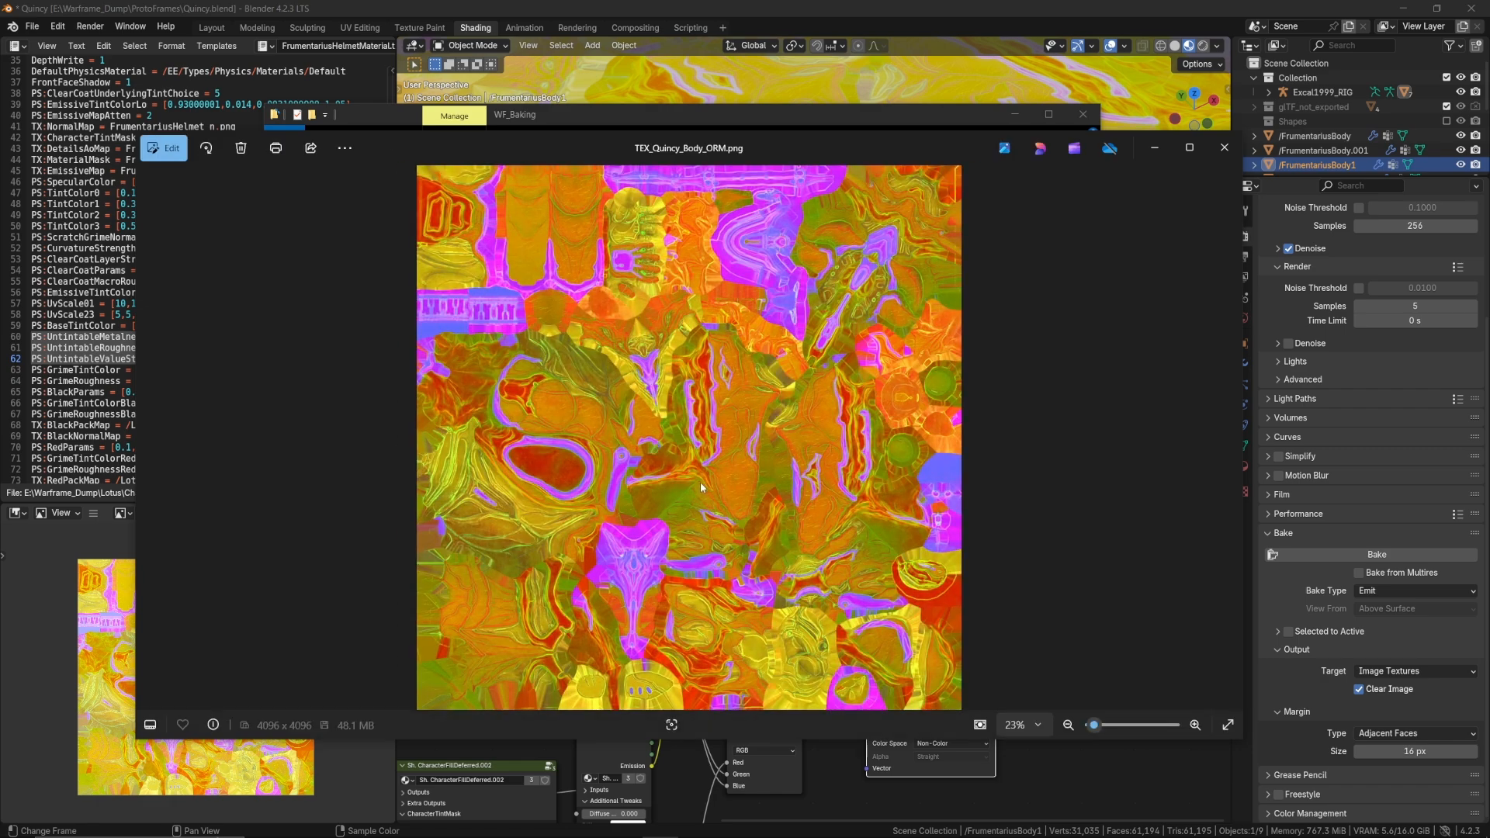
{"action": "left_click", "coordinate": [1224, 148]}
{"action": "left_click", "coordinate": [1185, 650]}
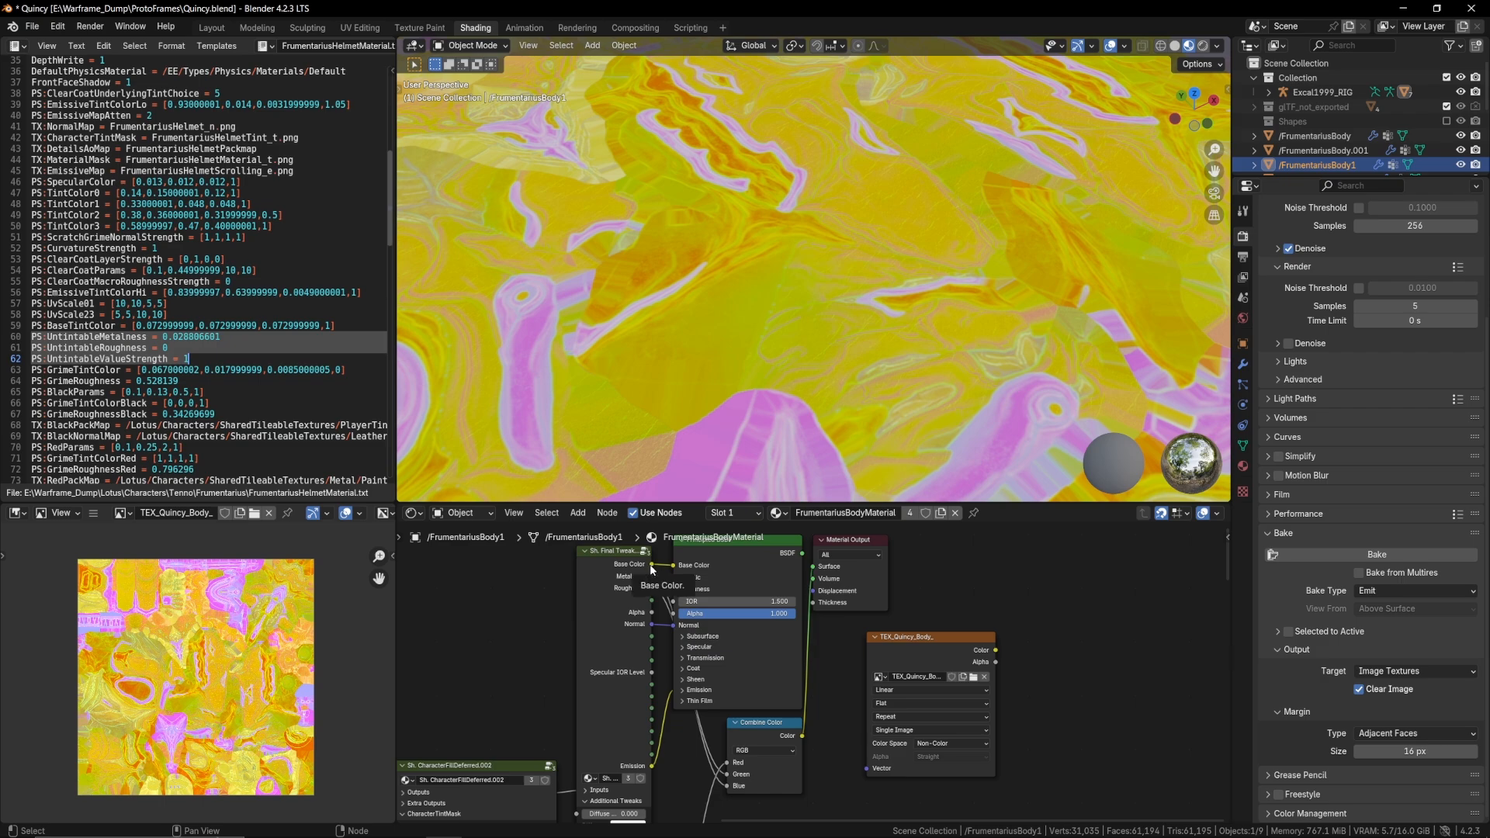
Connect the Base Color output of the Sh. Final Tweaks node to the Material Output's Surface, and select the plane
{"action": "left_click_drag", "start_coordinate": [650, 566], "coordinate": [822, 567]}
{"action": "middle_click_drag", "start_coordinate": [998, 344], "coordinate": [939, 503]}
{"action": "scroll", "coordinate": [819, 676], "scroll_direction": "down", "scroll_amount": 5}
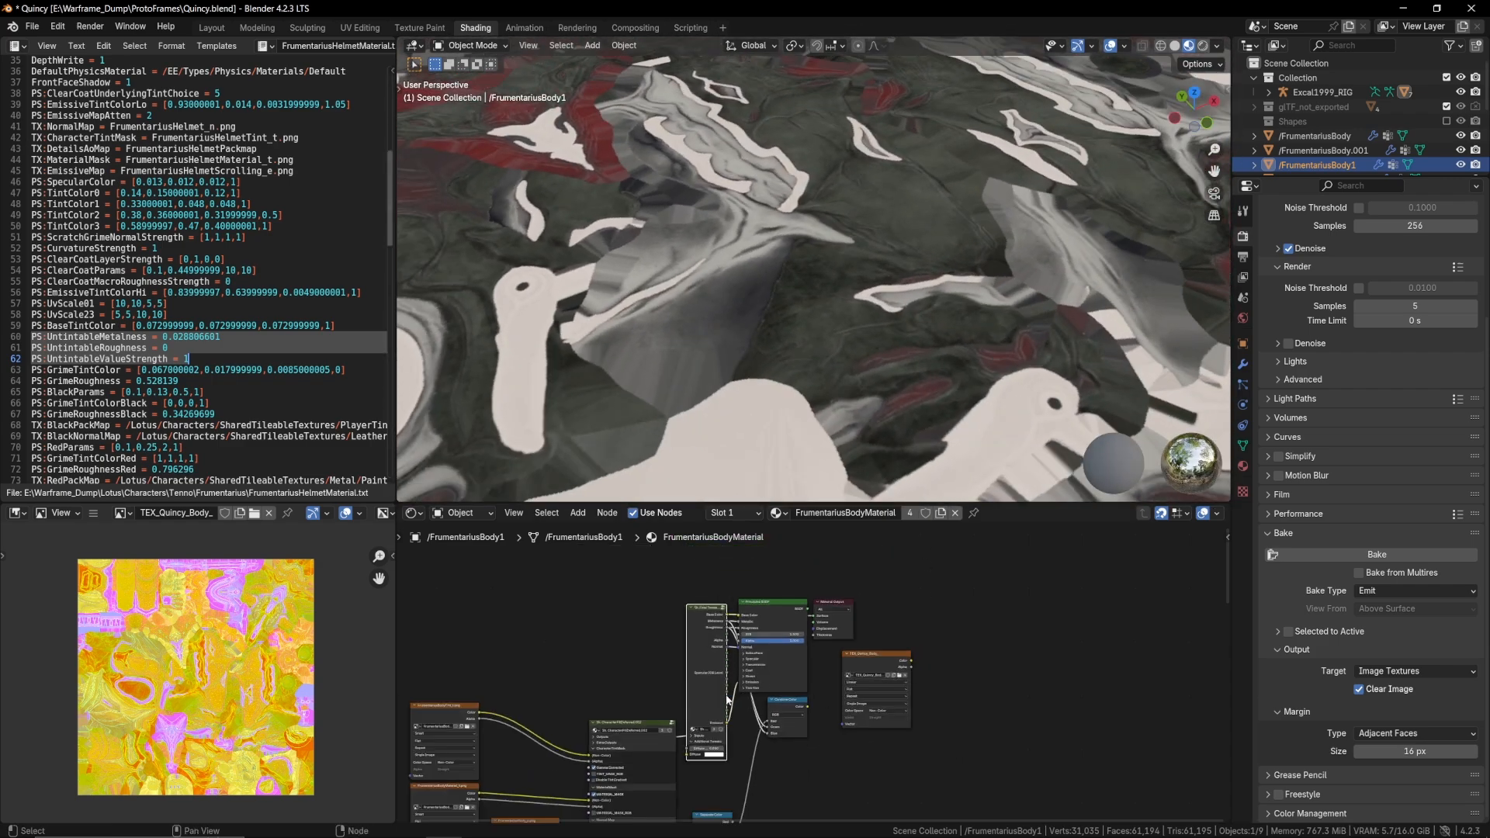
{"action": "left_click", "coordinate": [808, 371]}
Examine the CurvatureStrength and Vertex Ambient Occlusion settings of the Sh. CharacterFillDeferred.002 node
{"action": "scroll", "coordinate": [761, 749], "scroll_direction": "up", "scroll_amount": 8}
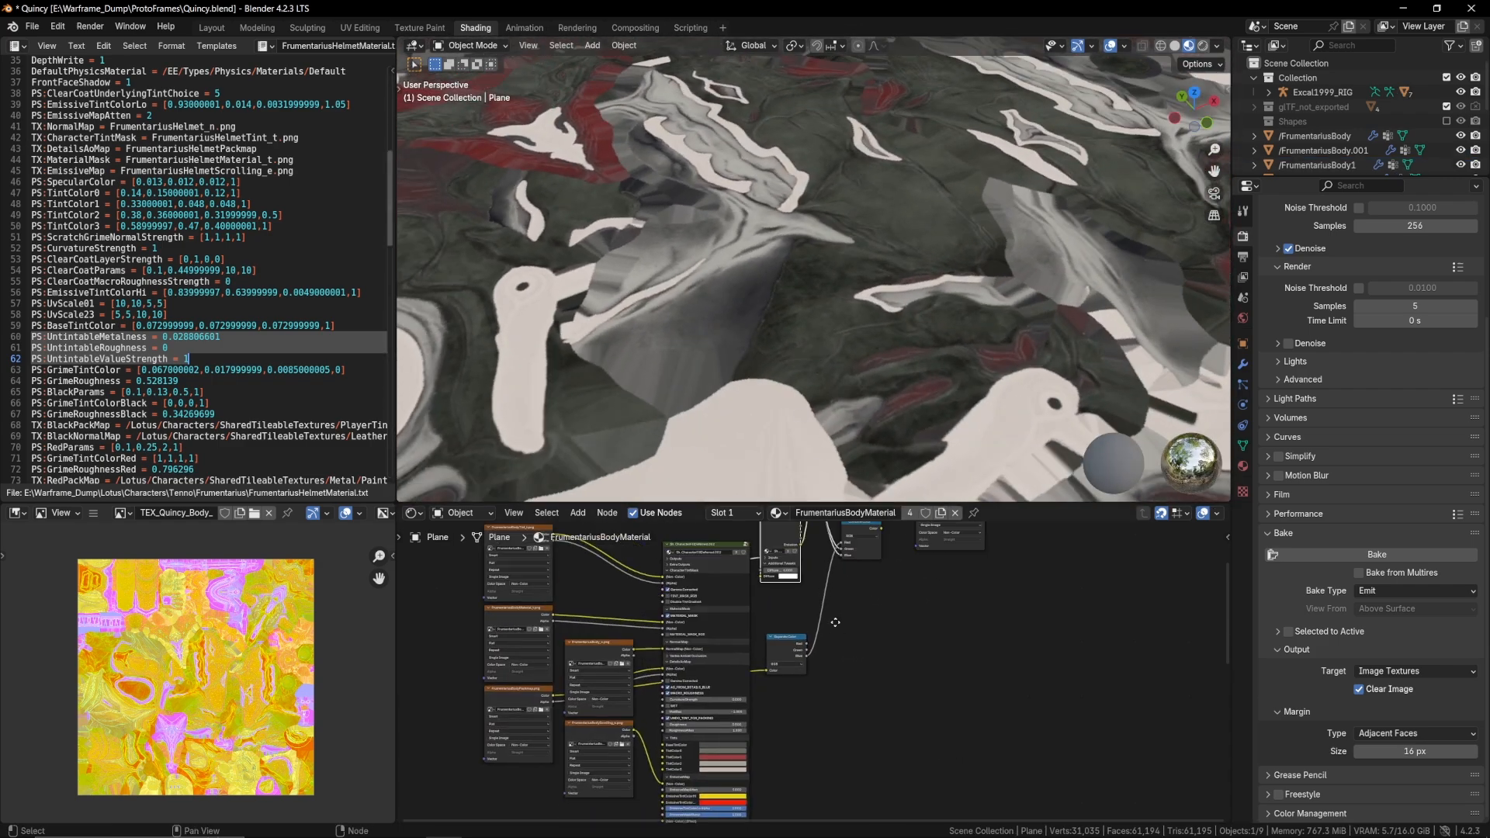
{"action": "scroll", "coordinate": [869, 571], "scroll_direction": "up", "scroll_amount": 5}
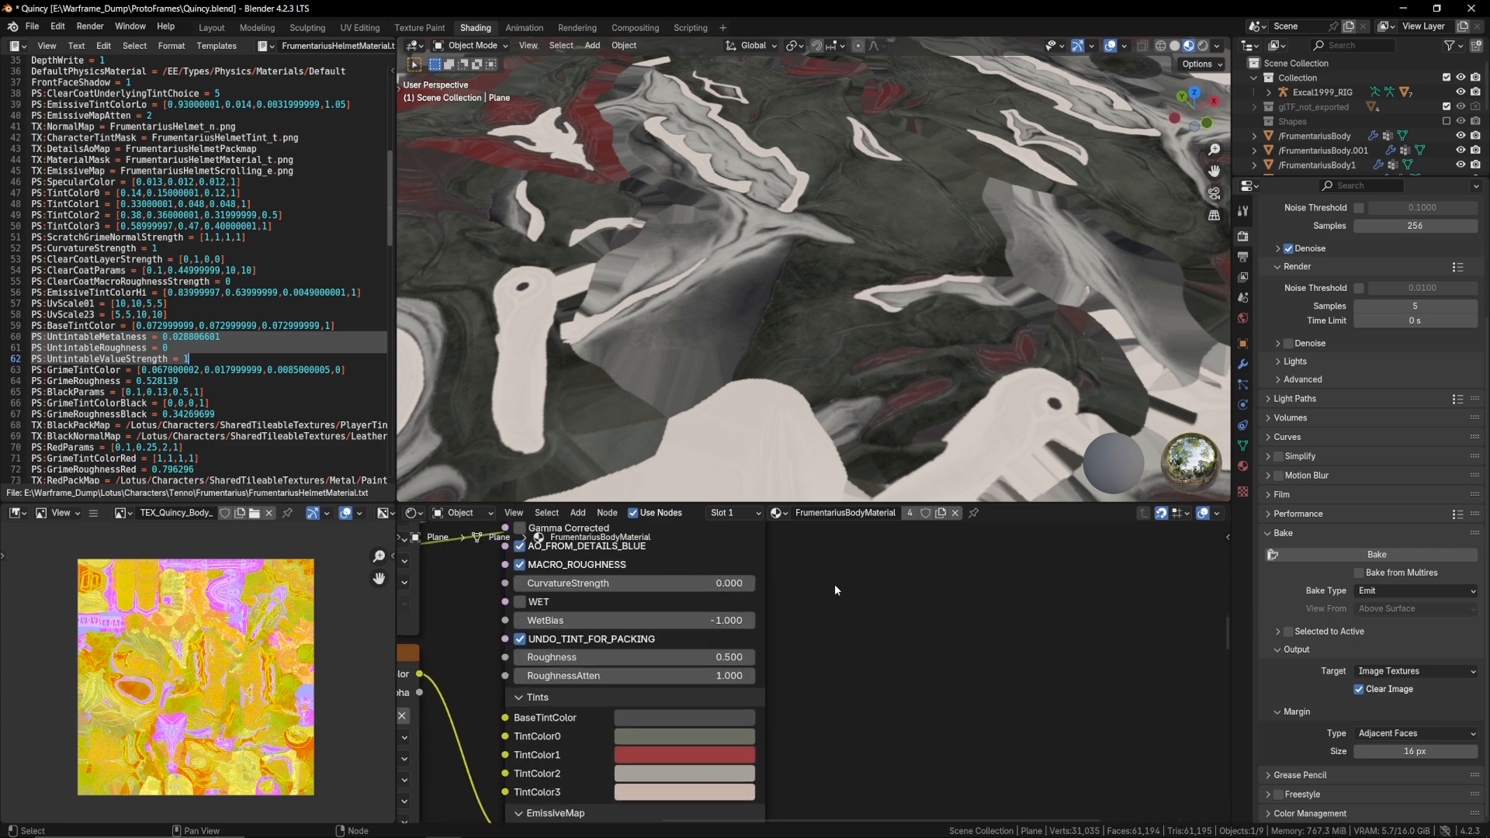
{"action": "scroll", "coordinate": [948, 677], "scroll_direction": "up", "scroll_amount": 1}
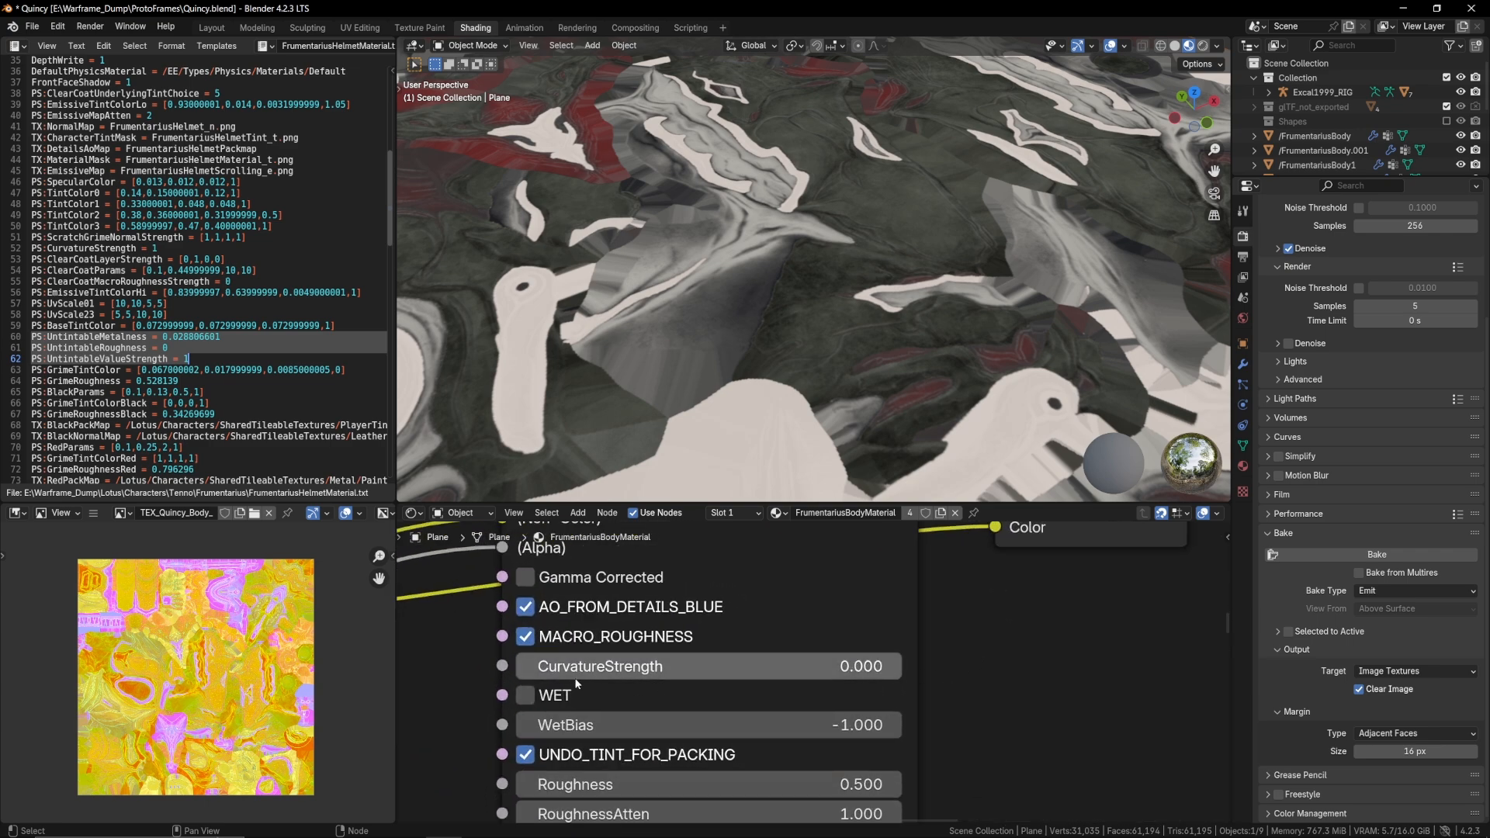
{"action": "mouse_move", "coordinate": [591, 675]}
{"action": "left_mouse_down"}
{"action": "mouse_move", "coordinate": [965, 675]}
{"action": "mouse_move", "coordinate": [591, 676]}
{"action": "left_mouse_up"}
{"action": "scroll", "coordinate": [804, 727], "scroll_direction": "down", "scroll_amount": 7}
{"action": "middle_click_drag", "start_coordinate": [839, 754], "coordinate": [831, 821]}
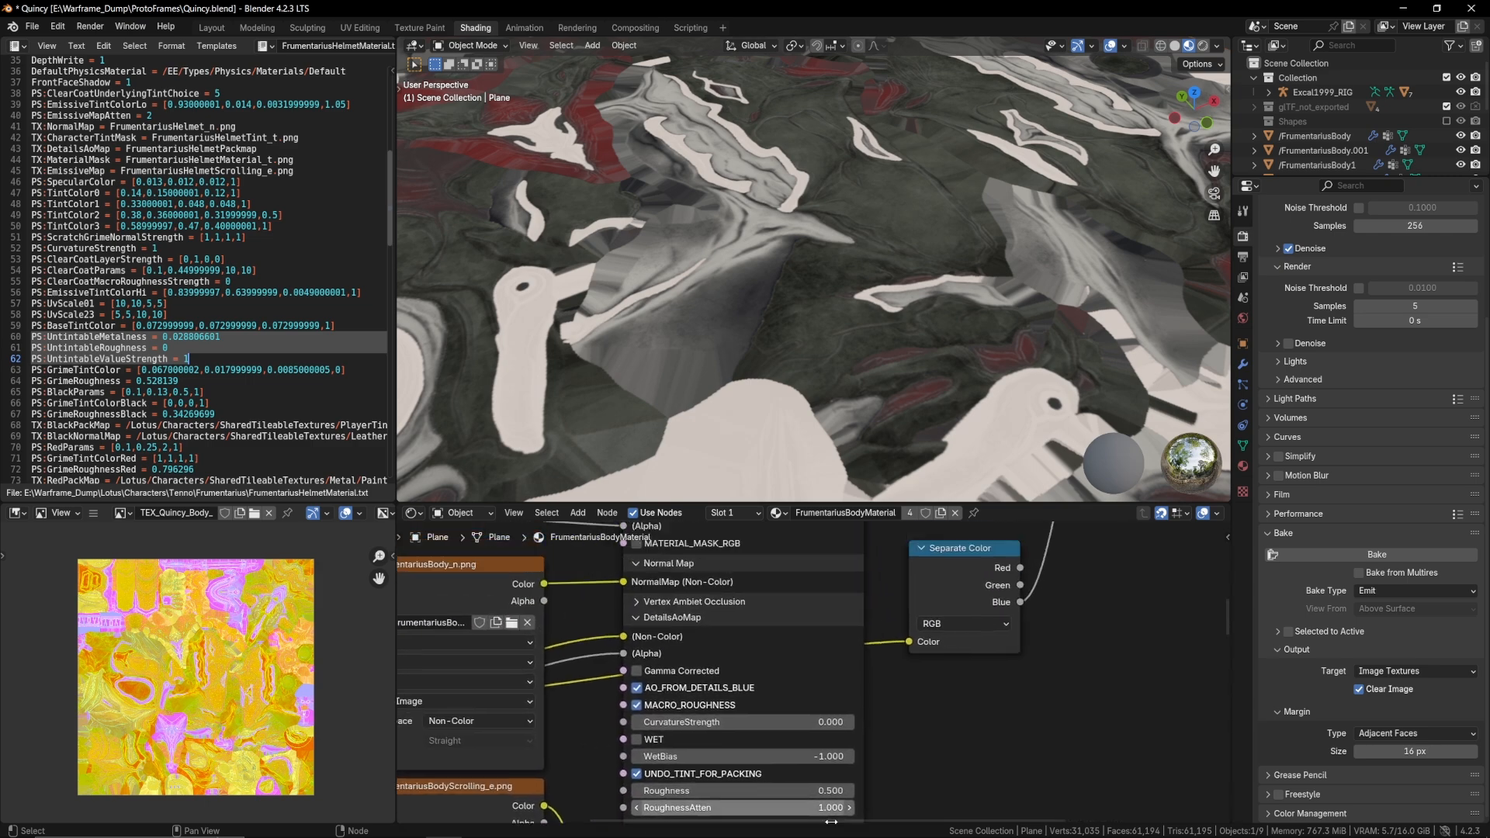
{"action": "scroll", "coordinate": [753, 619], "scroll_direction": "up", "scroll_amount": 2}
{"action": "left_click", "coordinate": [658, 621]}
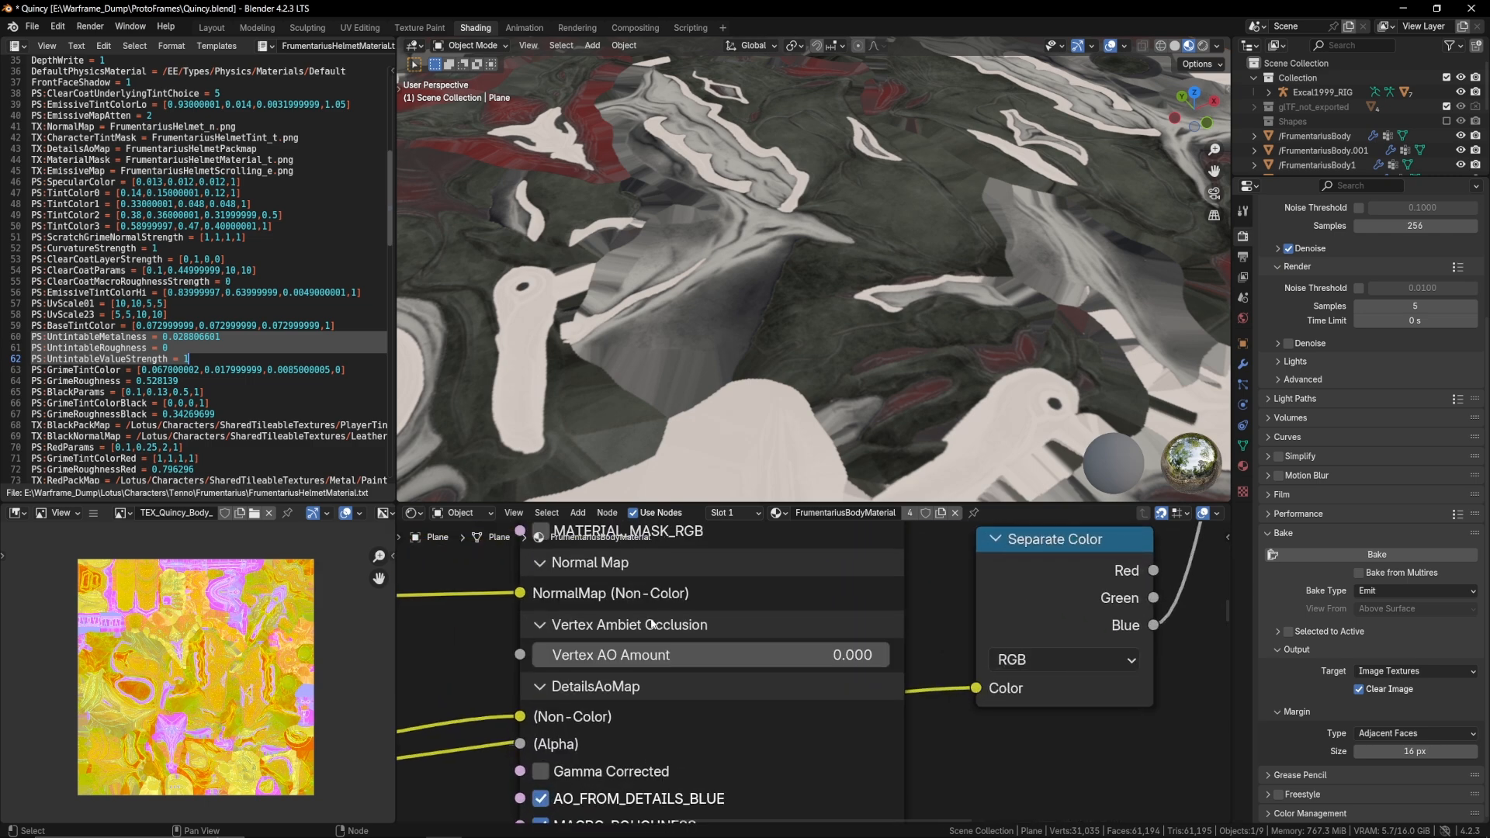
{"action": "left_click", "coordinate": [584, 625]}
{"action": "scroll", "coordinate": [621, 721], "scroll_direction": "down", "scroll_amount": 8}
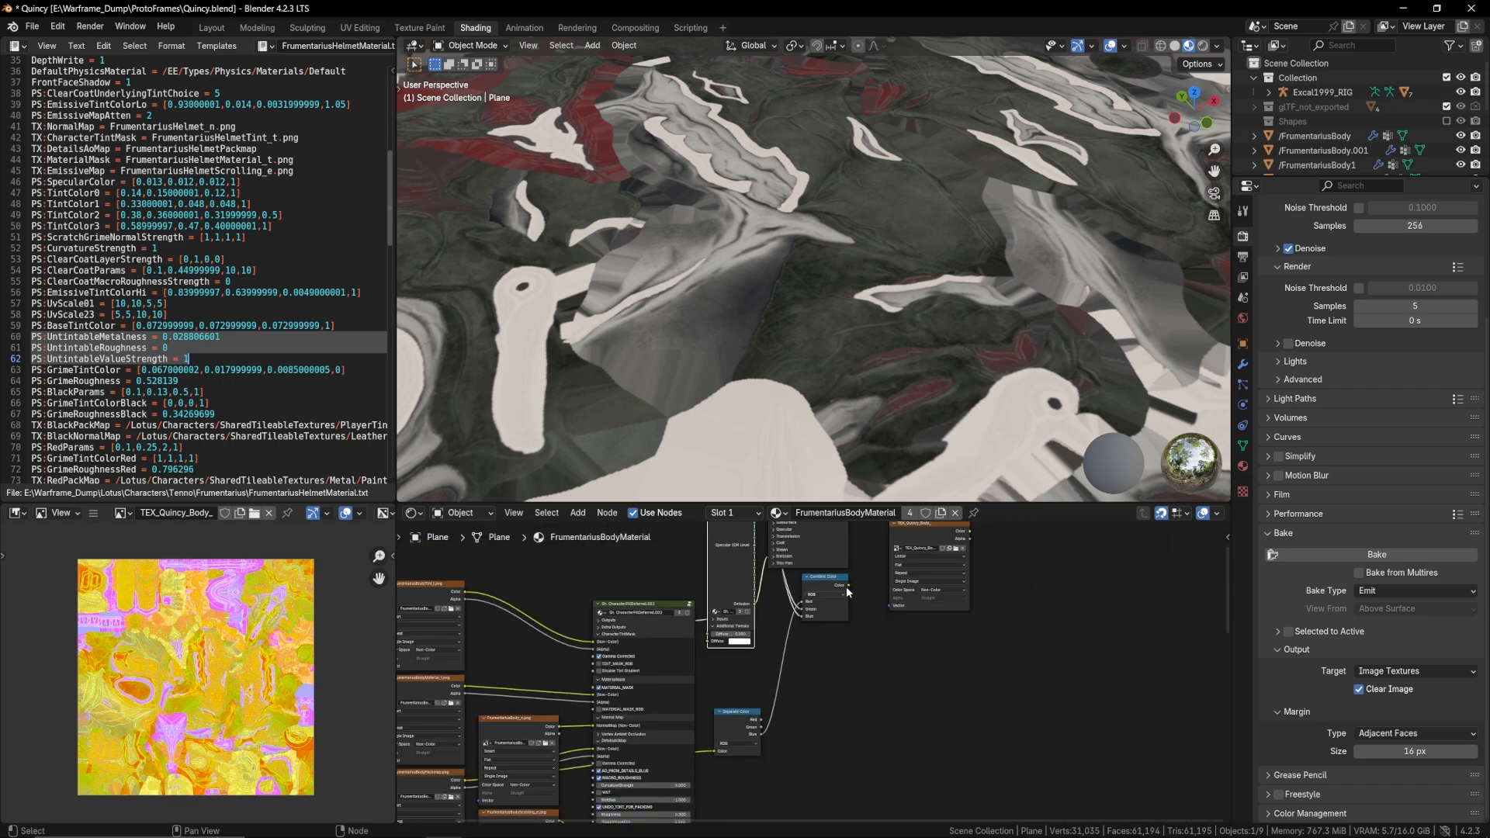
Set the color space of the TEX_Quincy_Body_ image texture to sRGB and bake the base color into it
{"action": "scroll", "coordinate": [619, 724], "scroll_direction": "up", "scroll_amount": 6}
{"action": "middle_click_drag", "start_coordinate": [953, 360], "coordinate": [845, 465]}
{"action": "scroll", "coordinate": [892, 333], "scroll_direction": "down", "scroll_amount": 8}
{"action": "scroll", "coordinate": [892, 333], "scroll_direction": "up", "scroll_amount": 6}
{"action": "scroll", "coordinate": [845, 630], "scroll_direction": "up", "scroll_amount": 3}
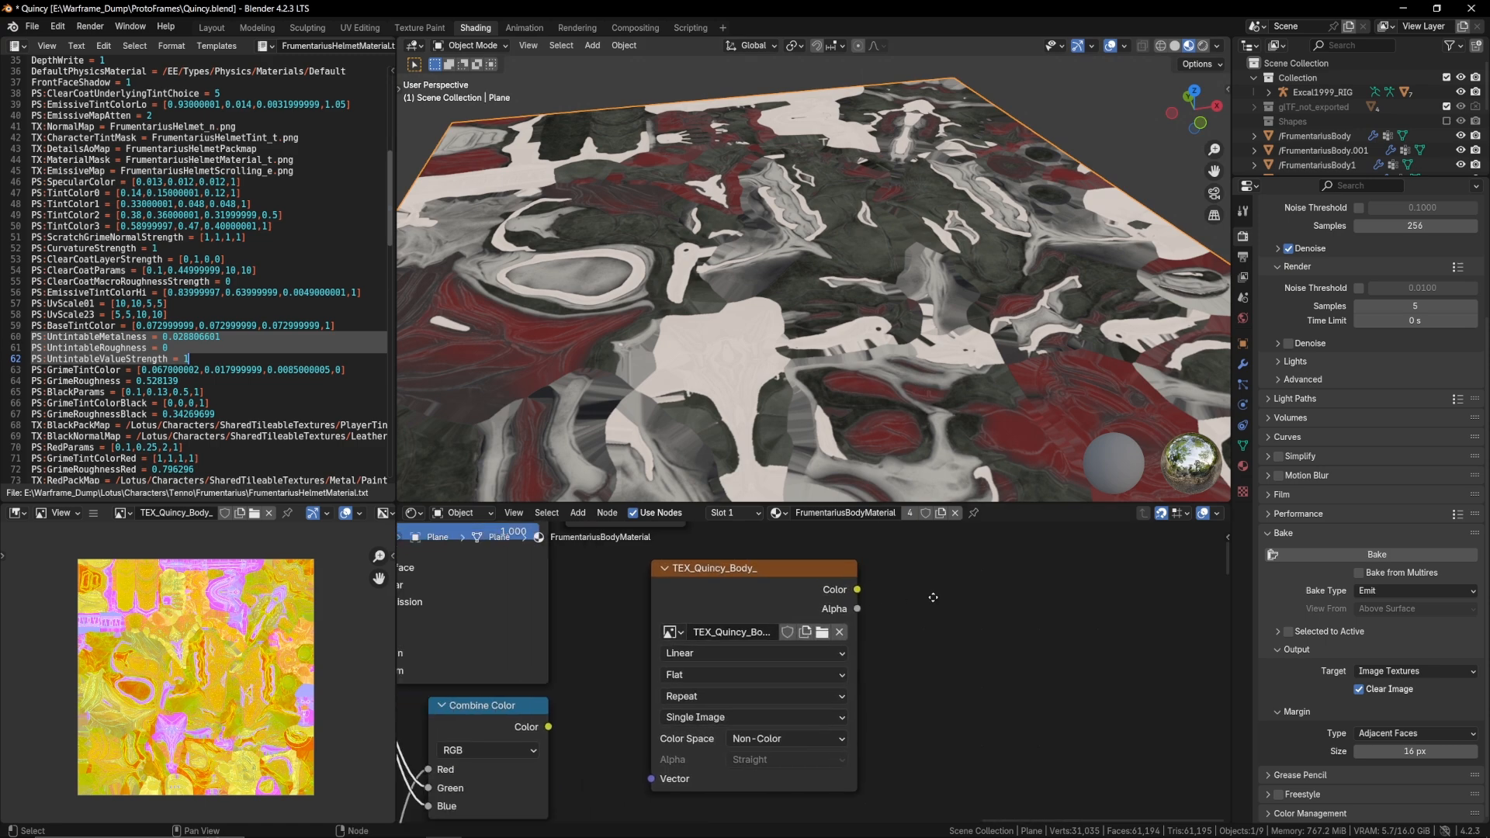
{"action": "left_click", "coordinate": [895, 747]}
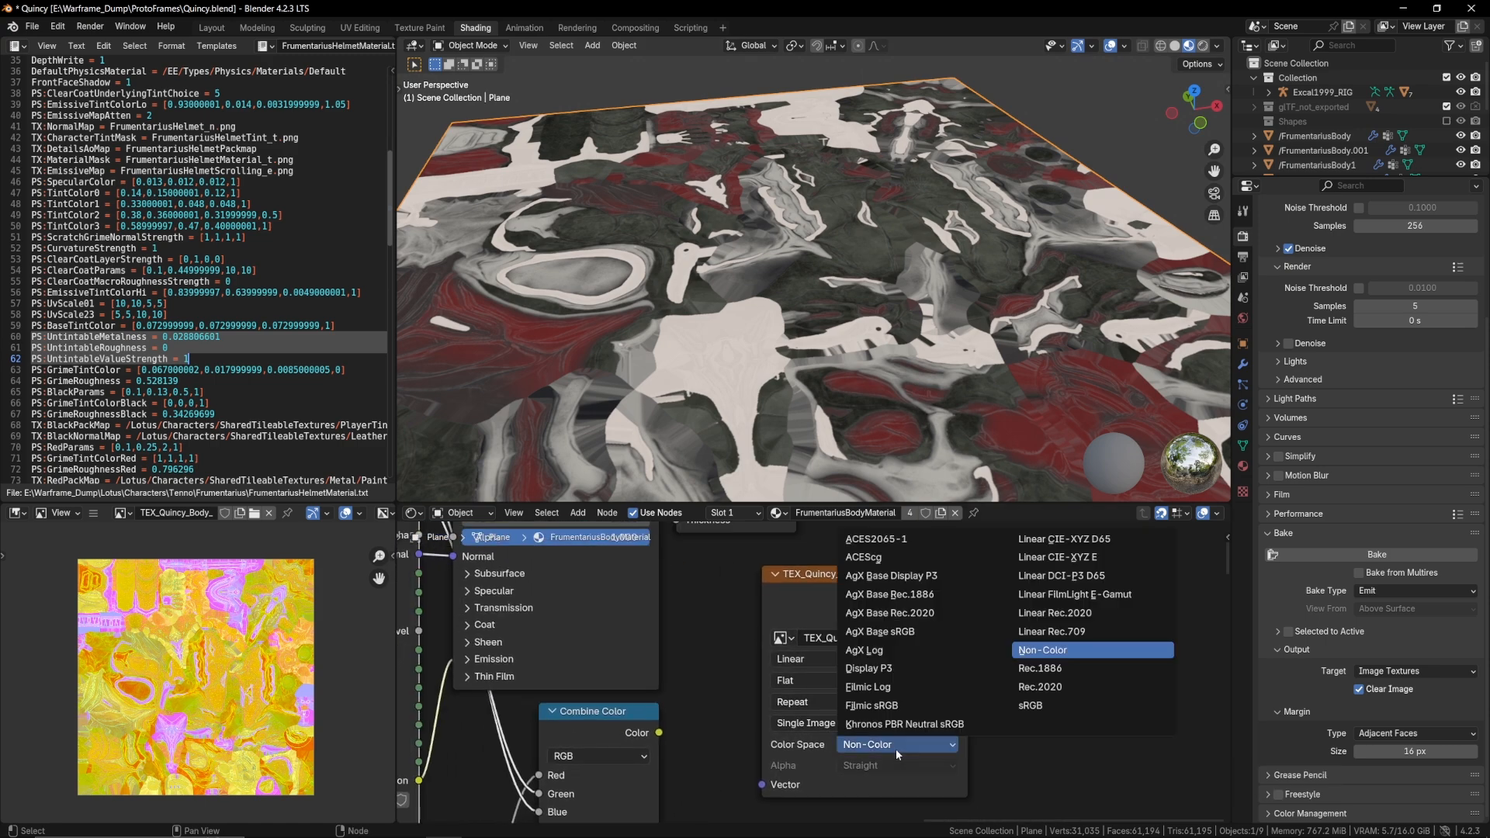
{"action": "left_click", "coordinate": [1066, 708]}
{"action": "left_click", "coordinate": [909, 604]}
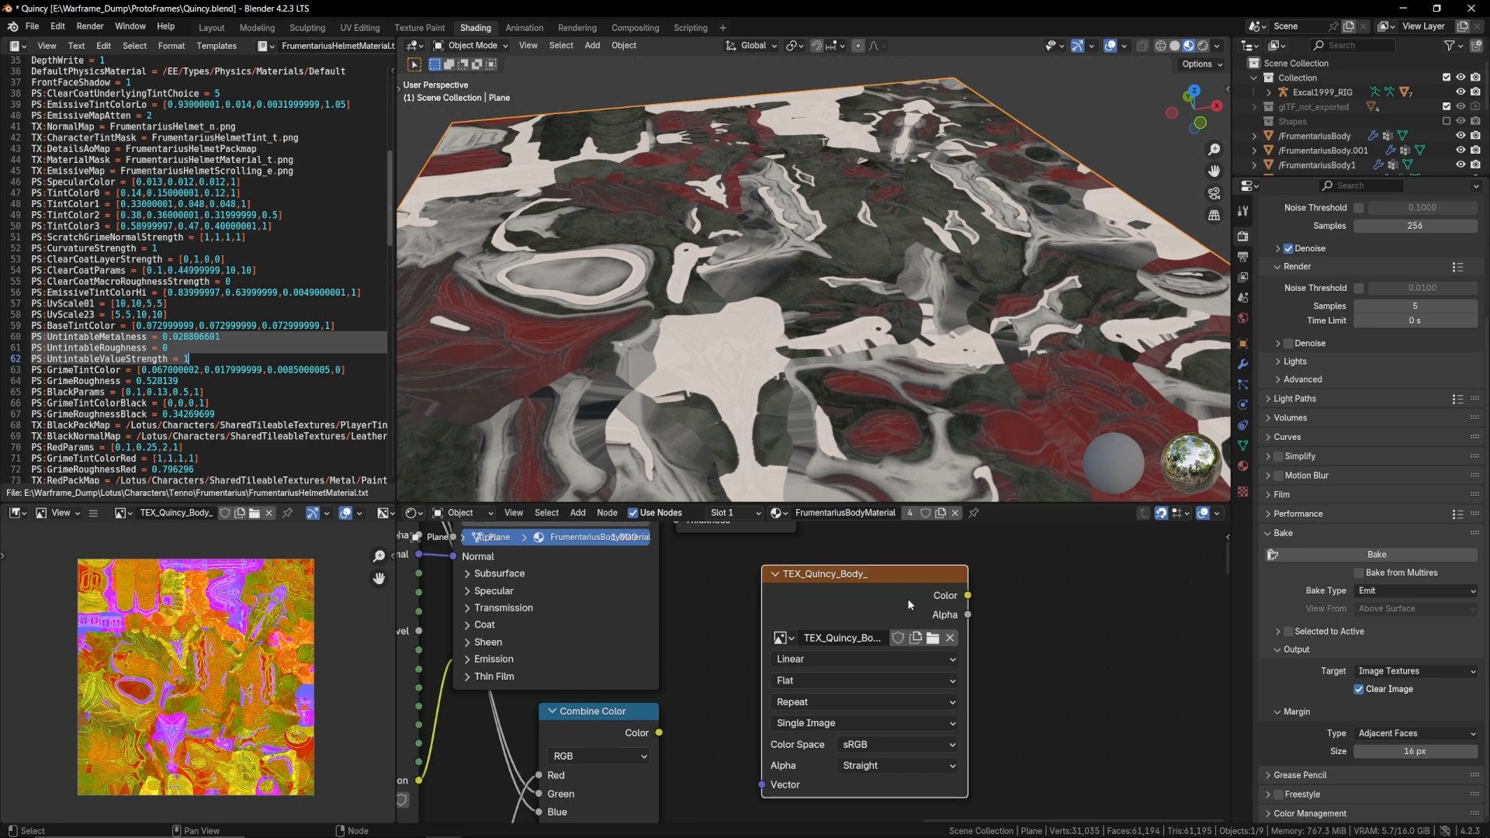
{"action": "left_click", "coordinate": [1378, 555]}
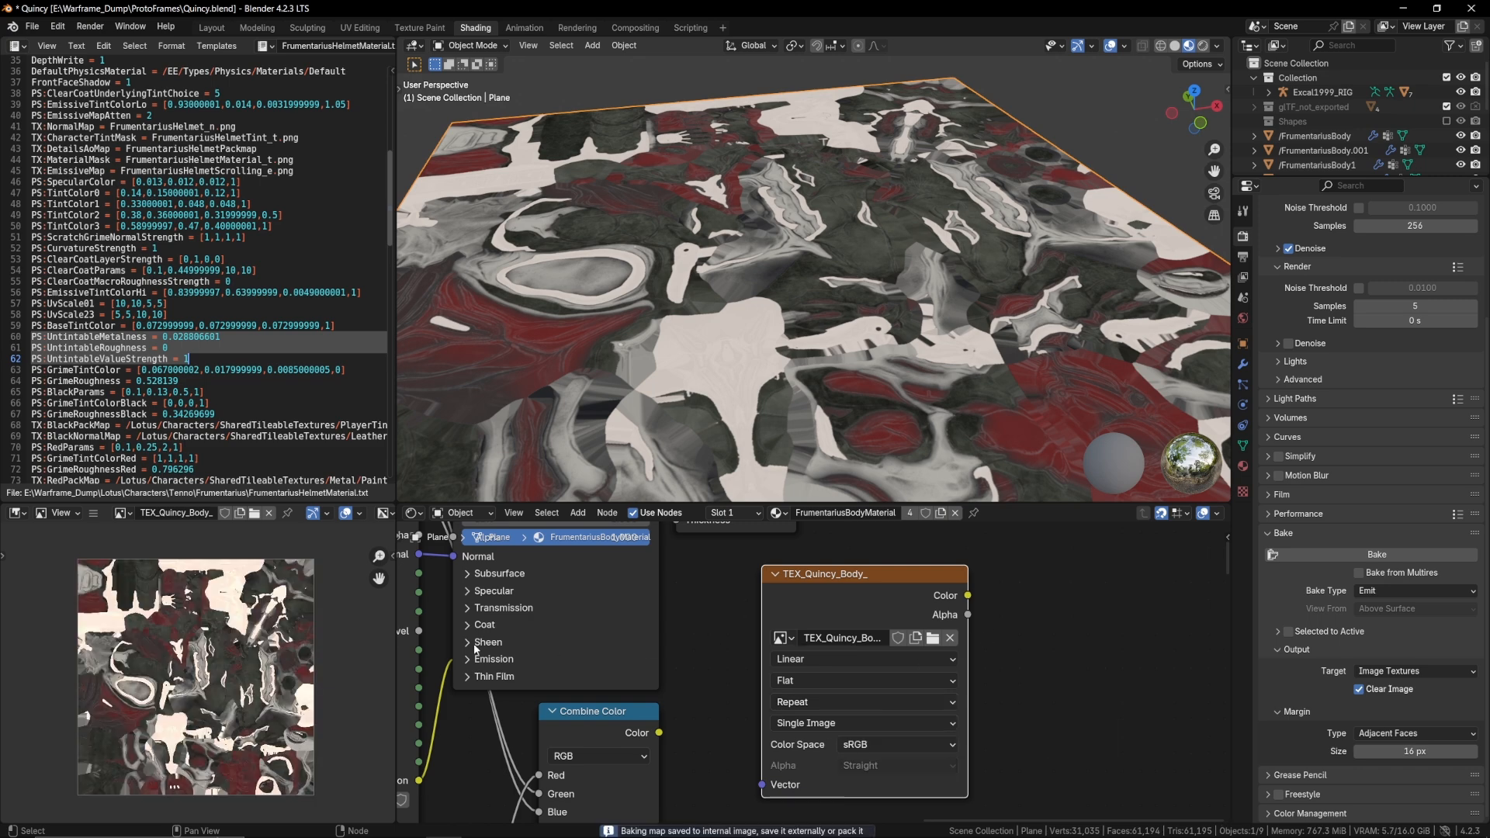
Save the baked base color image as TEX_Quincy_Body_C.png in the WF_Baking folder with 0% PNG compression
{"action": "left_click", "coordinate": [93, 514]}
{"action": "mouse_move", "coordinate": [111, 545]}
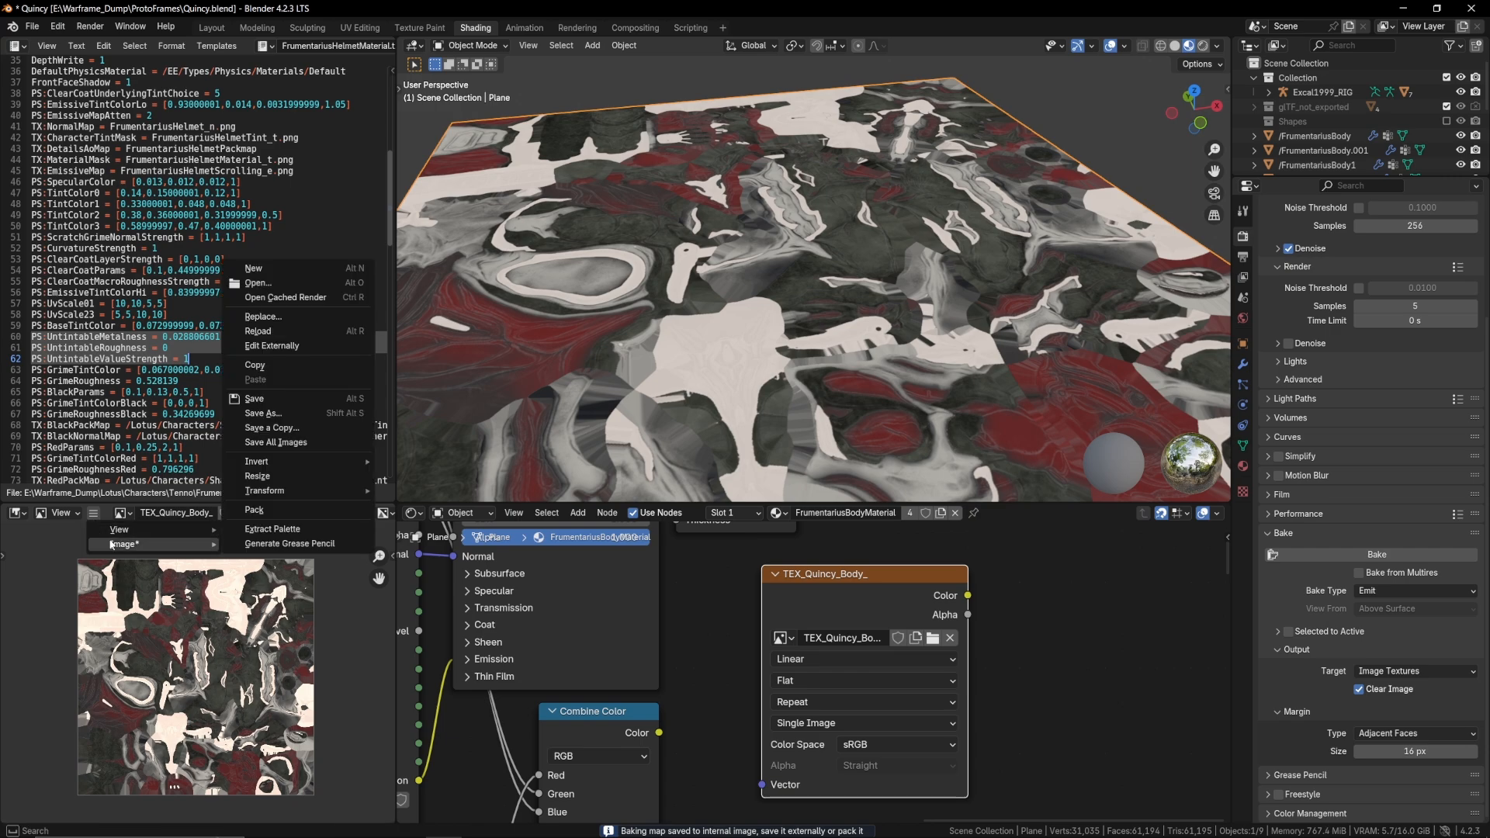
{"action": "left_click", "coordinate": [308, 413]}
{"action": "left_click", "coordinate": [465, 736]}
{"action": "type", "text": "O"}
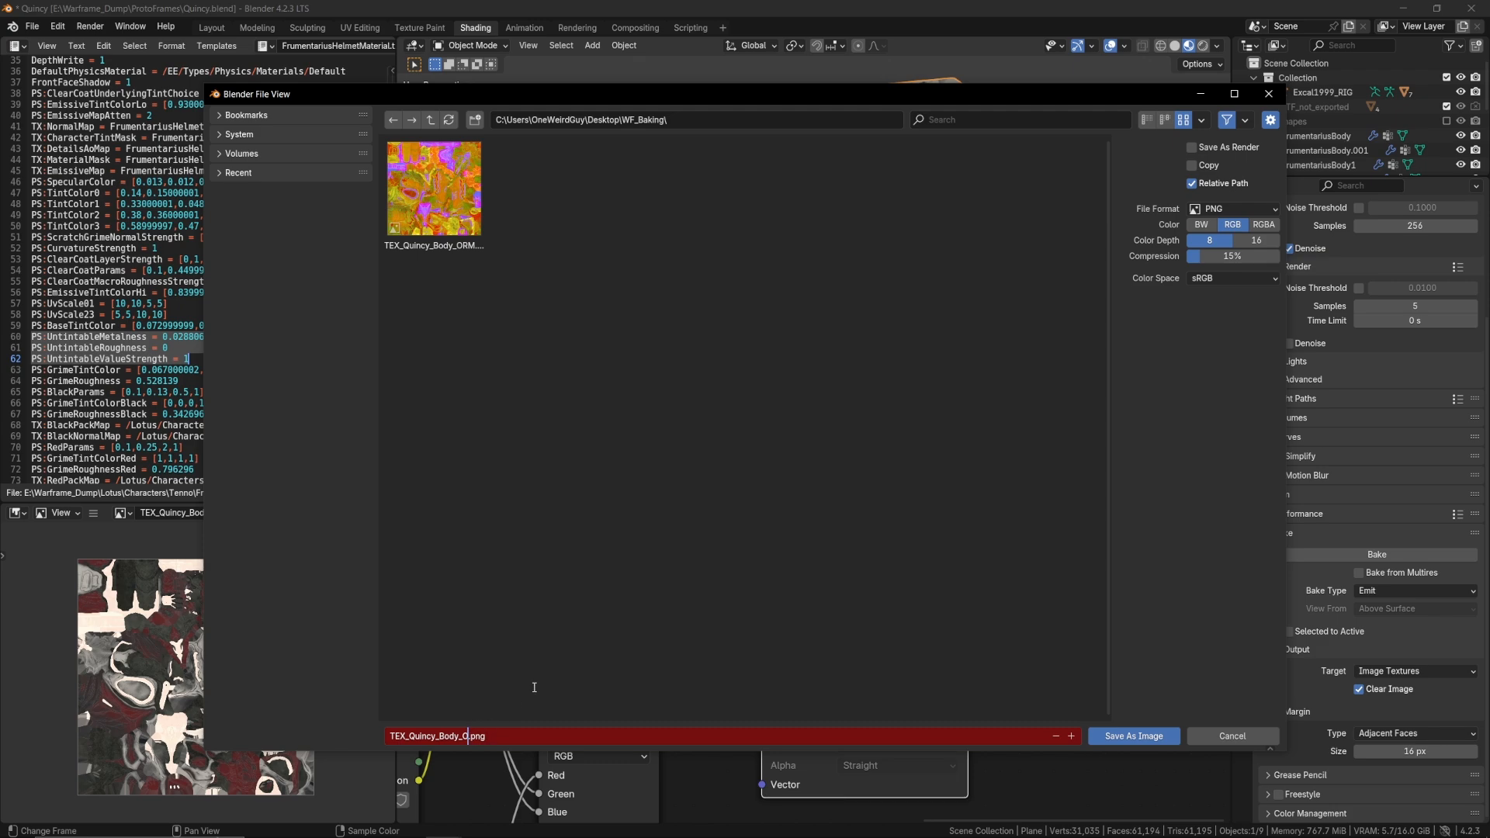
{"action": "key", "text": "BackSpace"}
{"action": "type", "text": "C"}
{"action": "key", "text": "Return"}
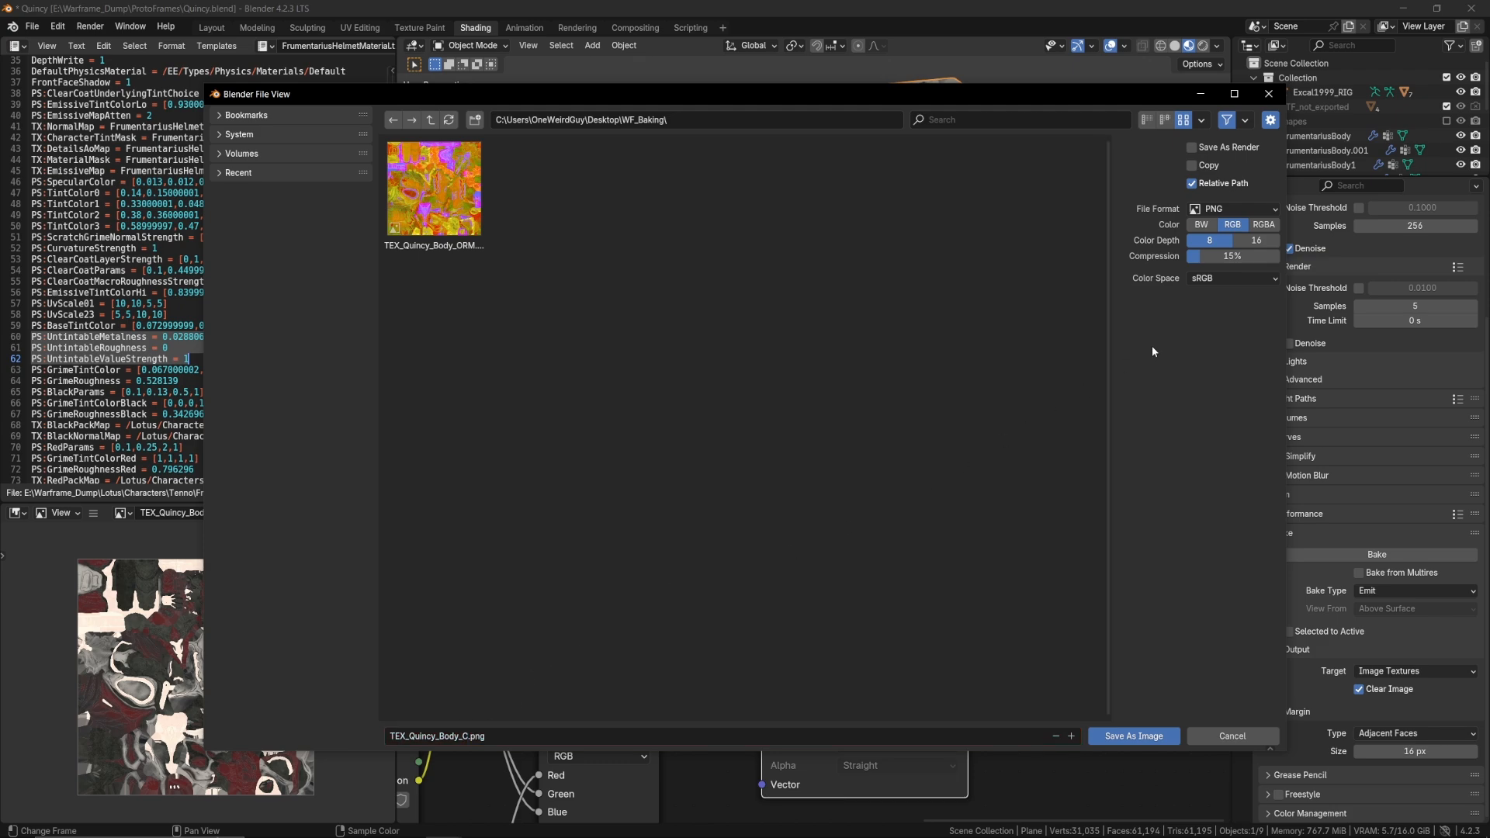
{"action": "left_click_drag", "start_coordinate": [1224, 256], "coordinate": [1180, 259]}
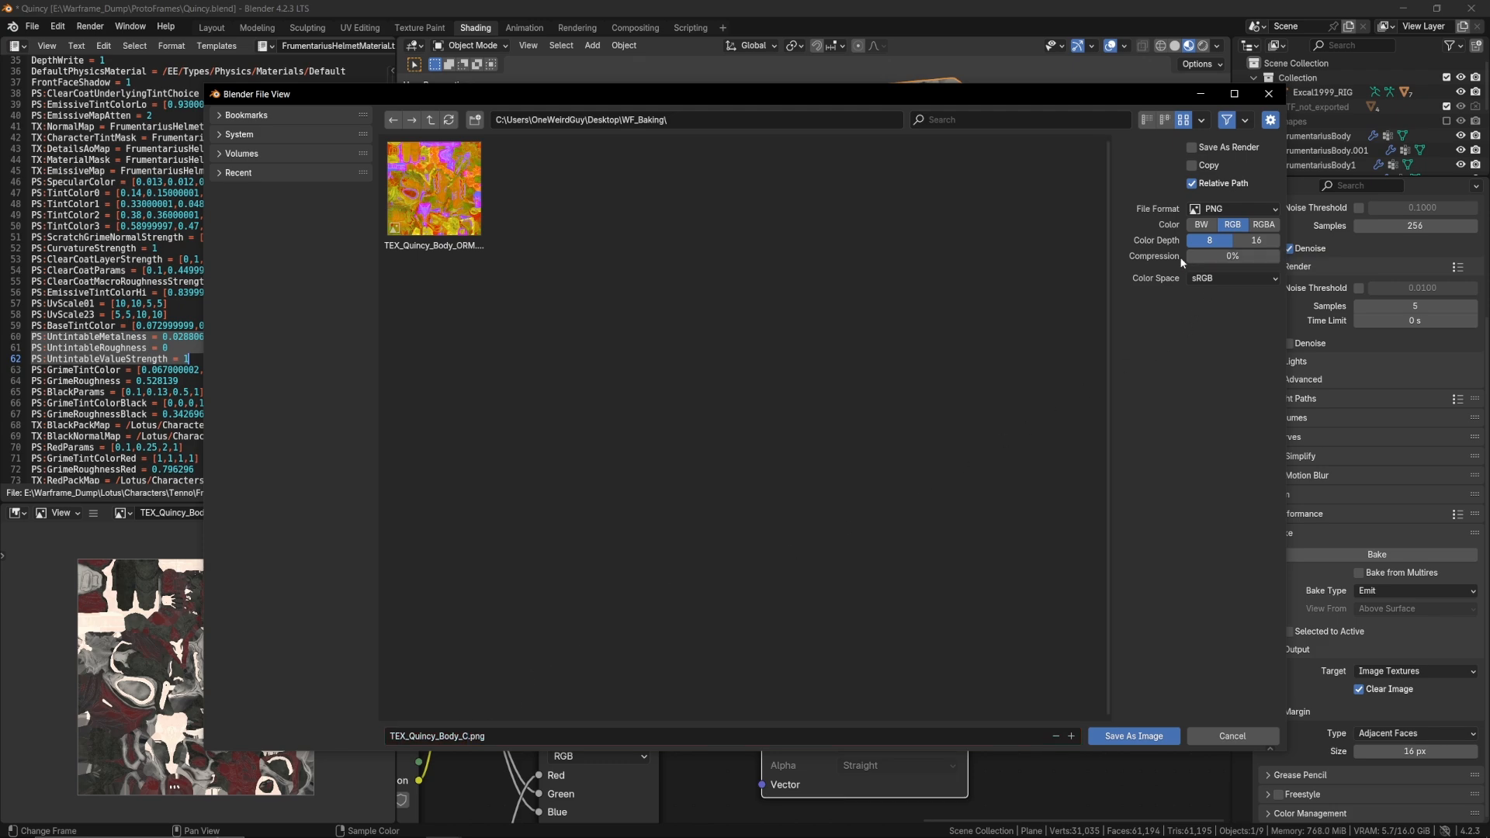
{"action": "left_click", "coordinate": [1133, 736]}
Preview the normals on the plane by linking the Normal output of Sh. CharacterFillDeferred.002 to the Material Output's Surface
{"action": "scroll", "coordinate": [683, 638], "scroll_direction": "down", "scroll_amount": 6}
{"action": "middle_click_drag", "start_coordinate": [772, 659], "coordinate": [817, 687]}
{"action": "scroll", "coordinate": [804, 702], "scroll_direction": "up", "scroll_amount": 3}
{"action": "scroll", "coordinate": [809, 676], "scroll_direction": "up", "scroll_amount": 2}
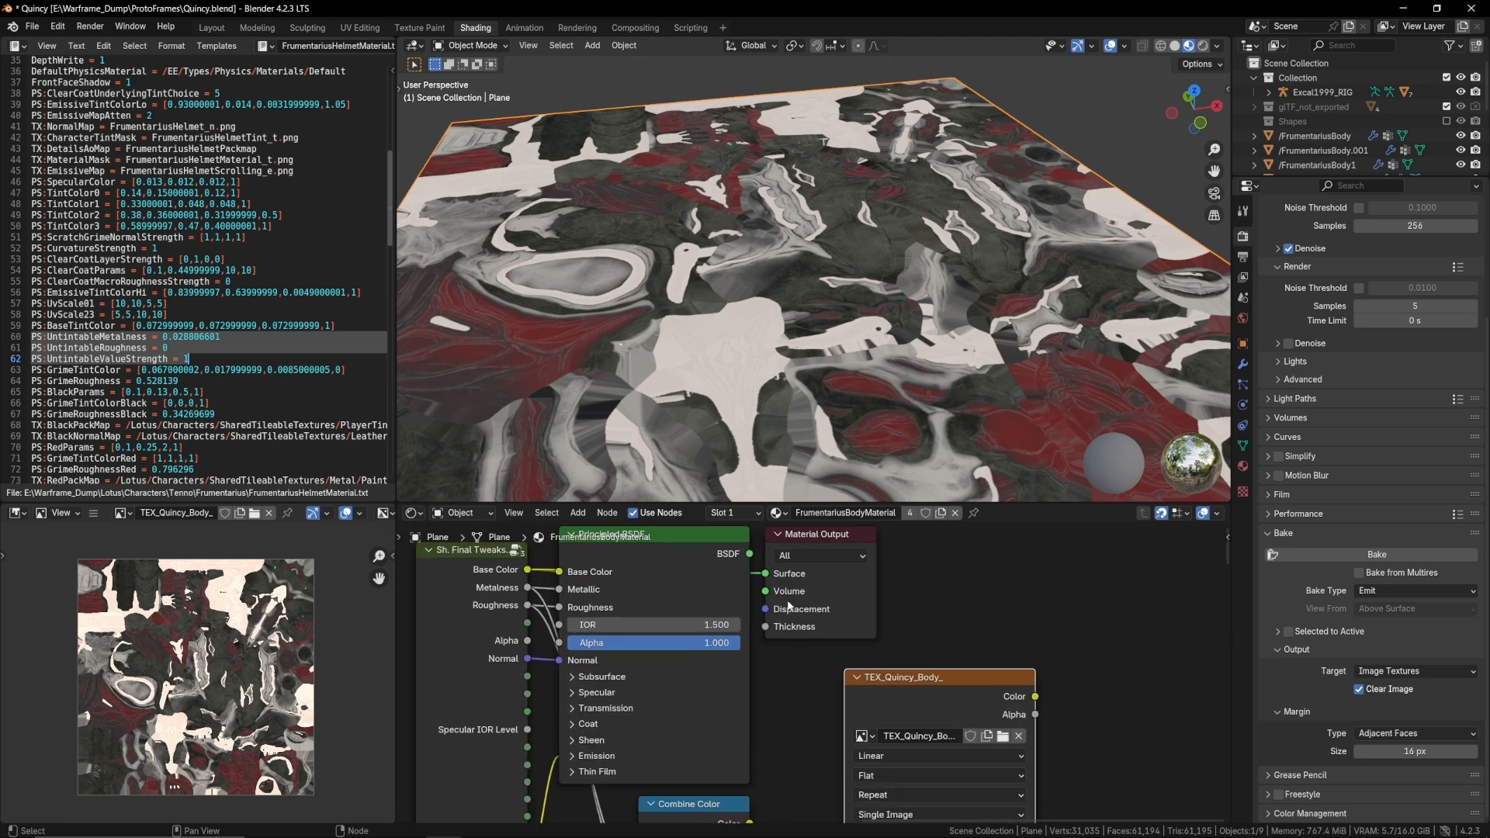
{"action": "scroll", "coordinate": [768, 672], "scroll_direction": "down", "scroll_amount": 6}
{"action": "middle_click_drag", "start_coordinate": [758, 735], "coordinate": [787, 657]}
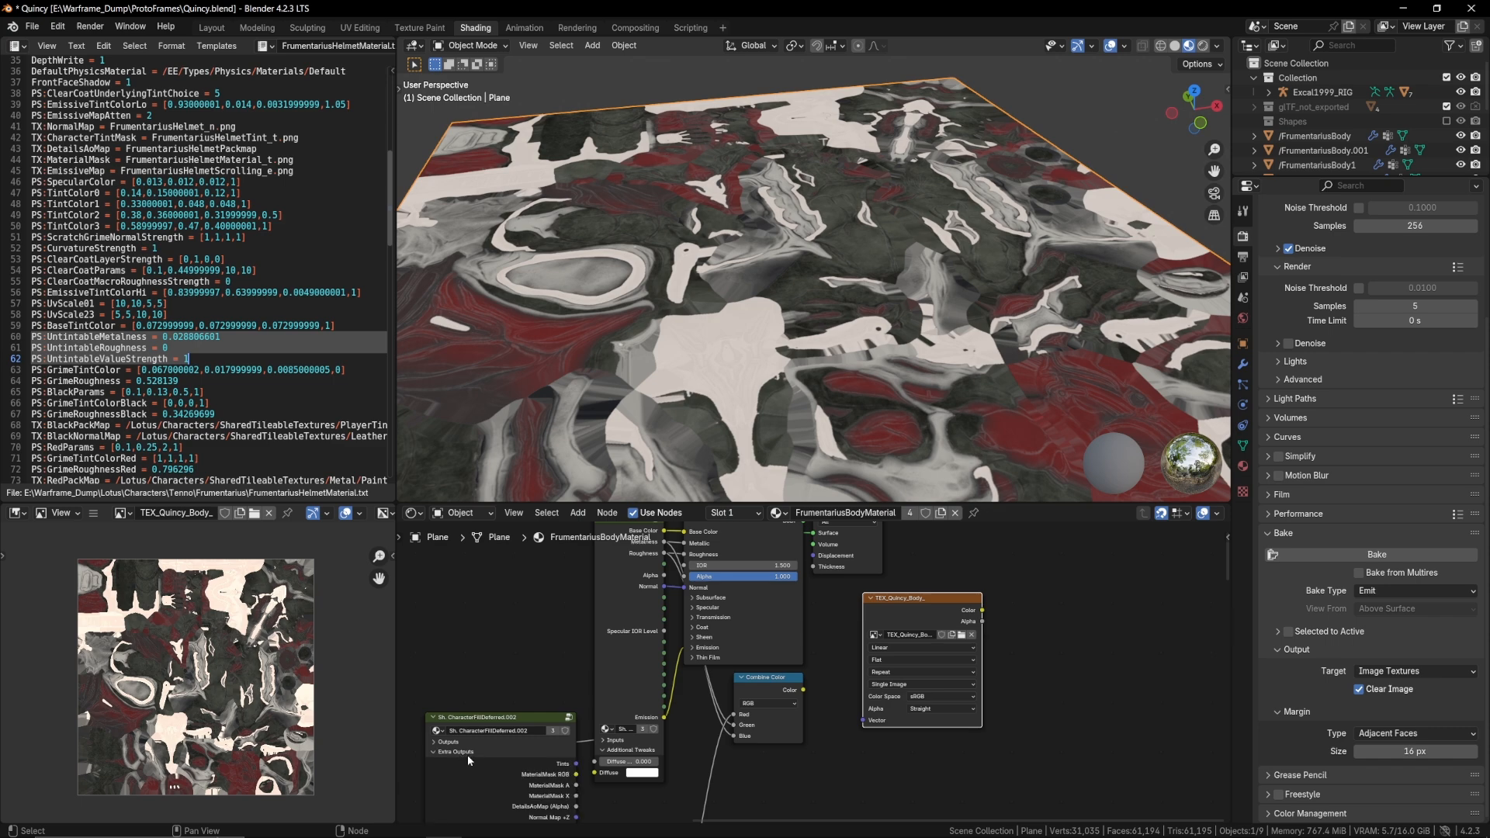
{"action": "middle_click_drag", "start_coordinate": [768, 624], "coordinate": [714, 718]}
{"action": "scroll", "coordinate": [714, 720], "scroll_direction": "up", "scroll_amount": 3}
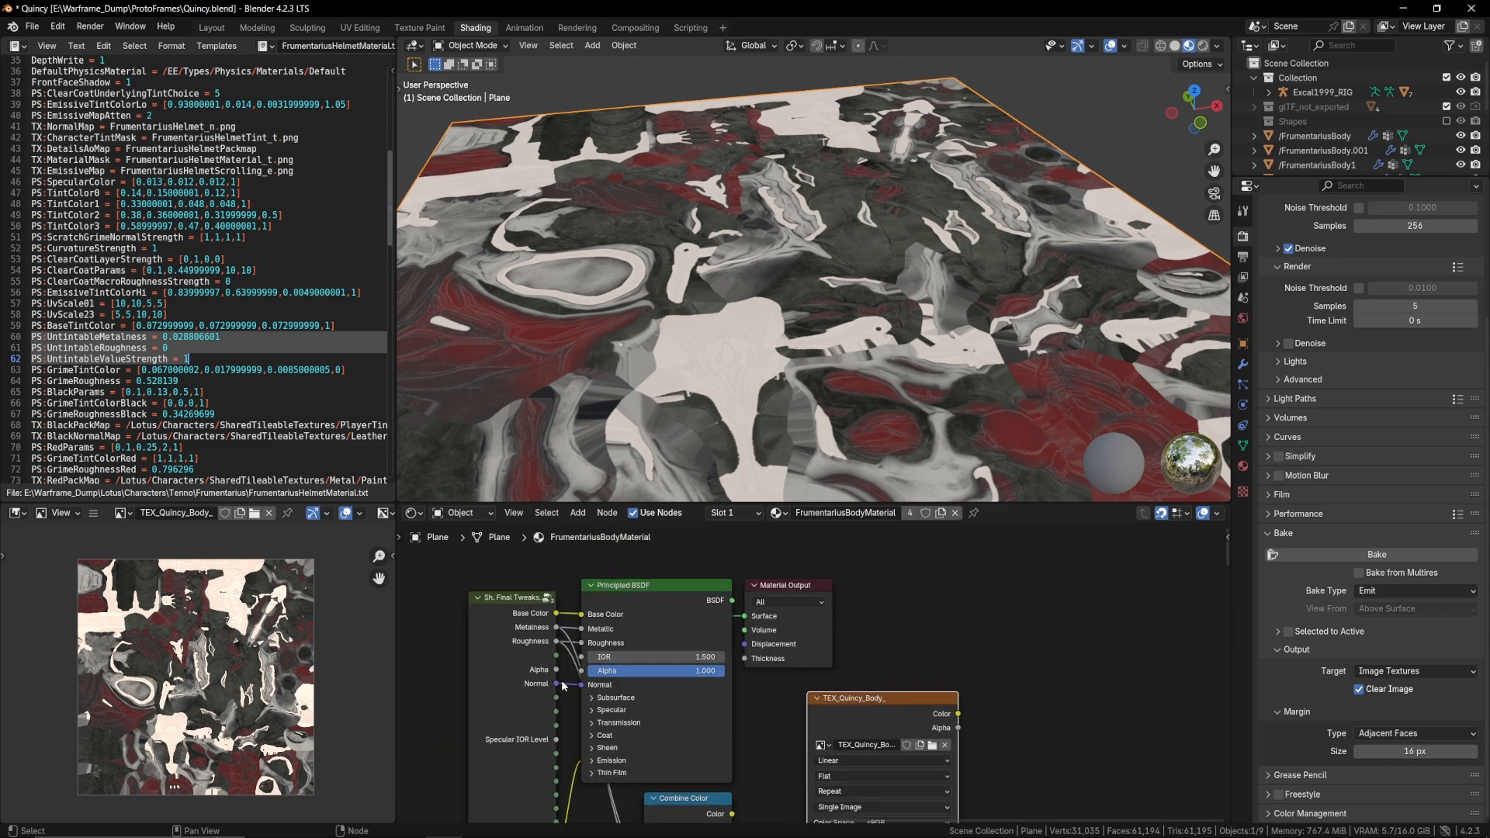
{"action": "middle_click_drag", "start_coordinate": [561, 679], "coordinate": [765, 483]}
{"action": "left_click", "coordinate": [488, 683]}
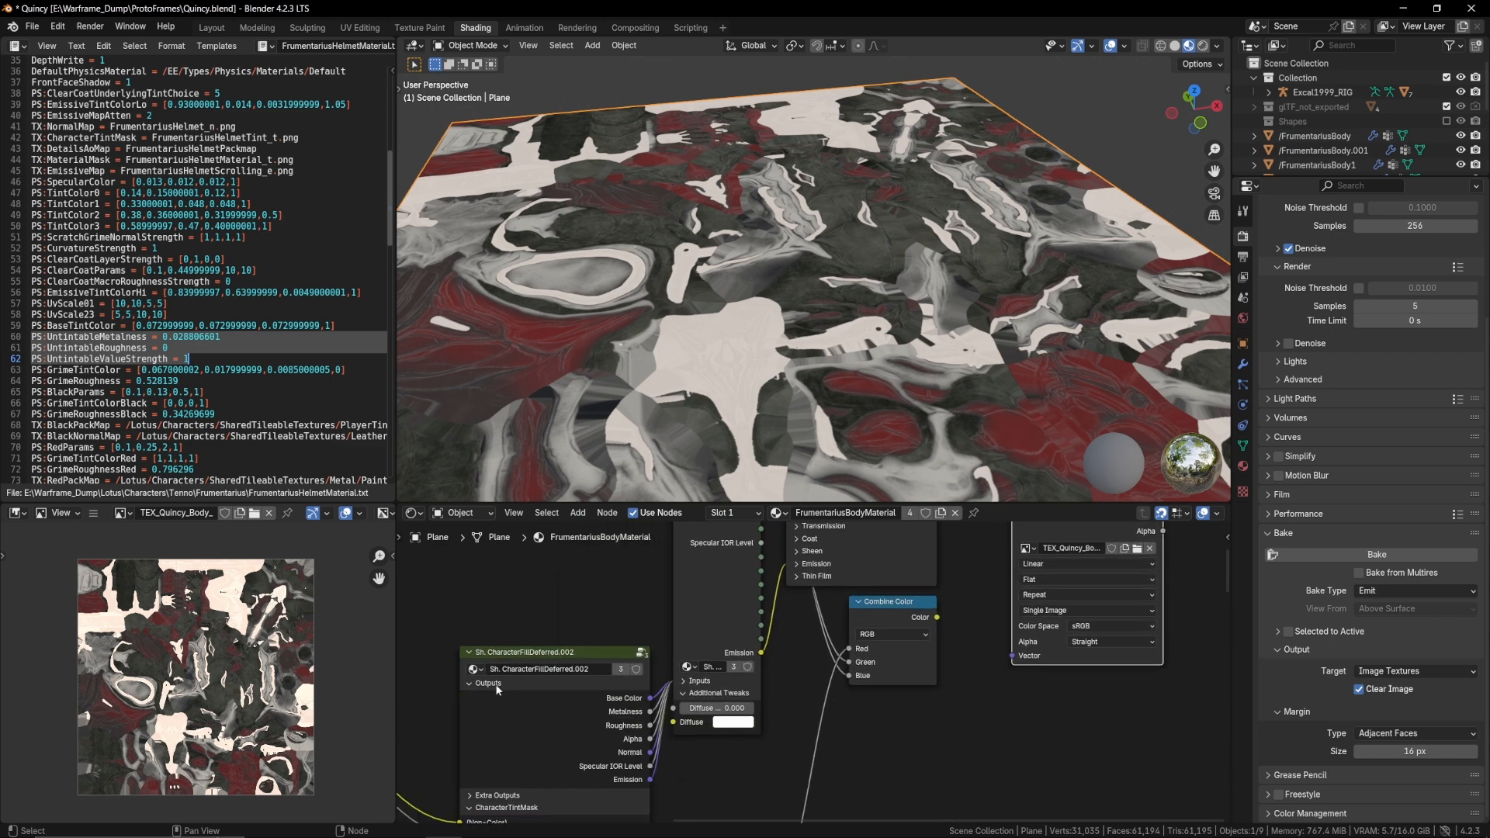
{"action": "left_click_drag", "start_coordinate": [653, 766], "coordinate": [951, 641]}
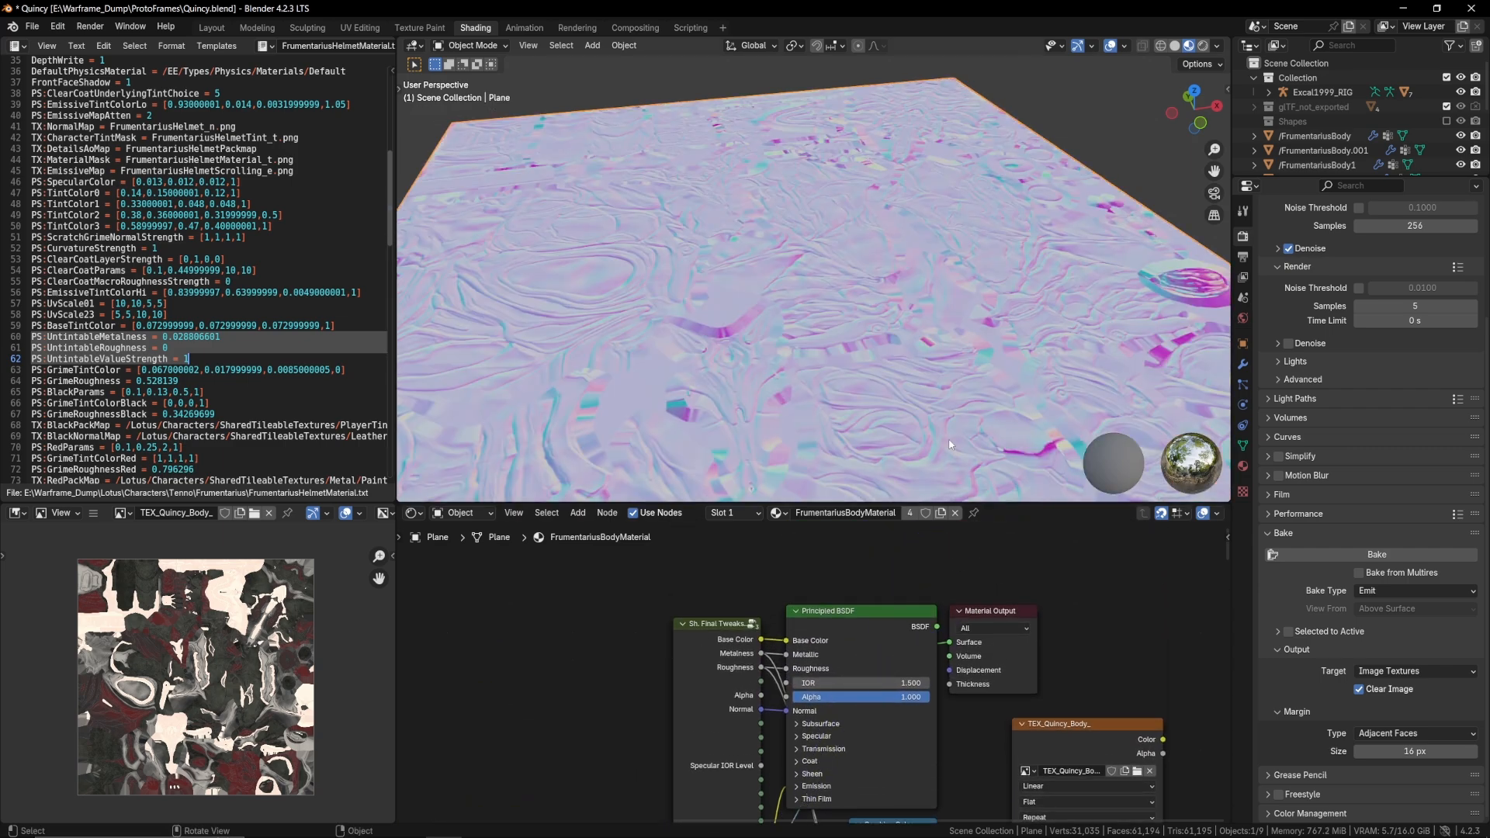
{"action": "scroll", "coordinate": [938, 342], "scroll_direction": "up", "scroll_amount": 1}
{"action": "middle_click_drag", "start_coordinate": [938, 338], "coordinate": [914, 396]}
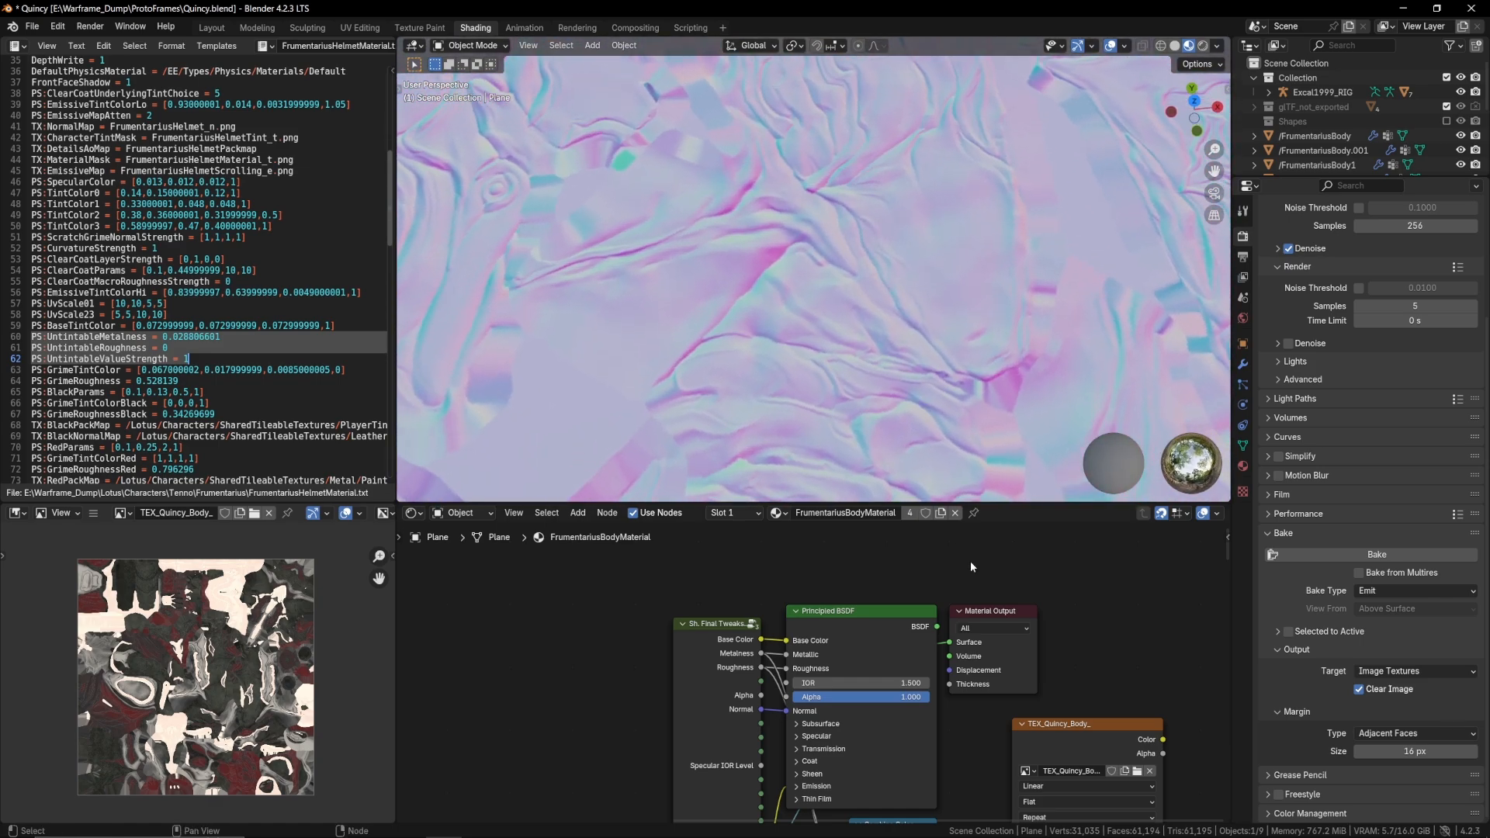
Connect the Principled BSDF's BSDF output to the Surface input of the Material Output node
{"action": "middle_click_drag", "start_coordinate": [974, 670], "coordinate": [724, 630]}
{"action": "scroll", "coordinate": [724, 630], "scroll_direction": "up", "scroll_amount": 2}
{"action": "middle_click_drag", "start_coordinate": [815, 450], "coordinate": [869, 411]}
{"action": "left_click", "coordinate": [609, 550], "text": "ctrl+shift"}
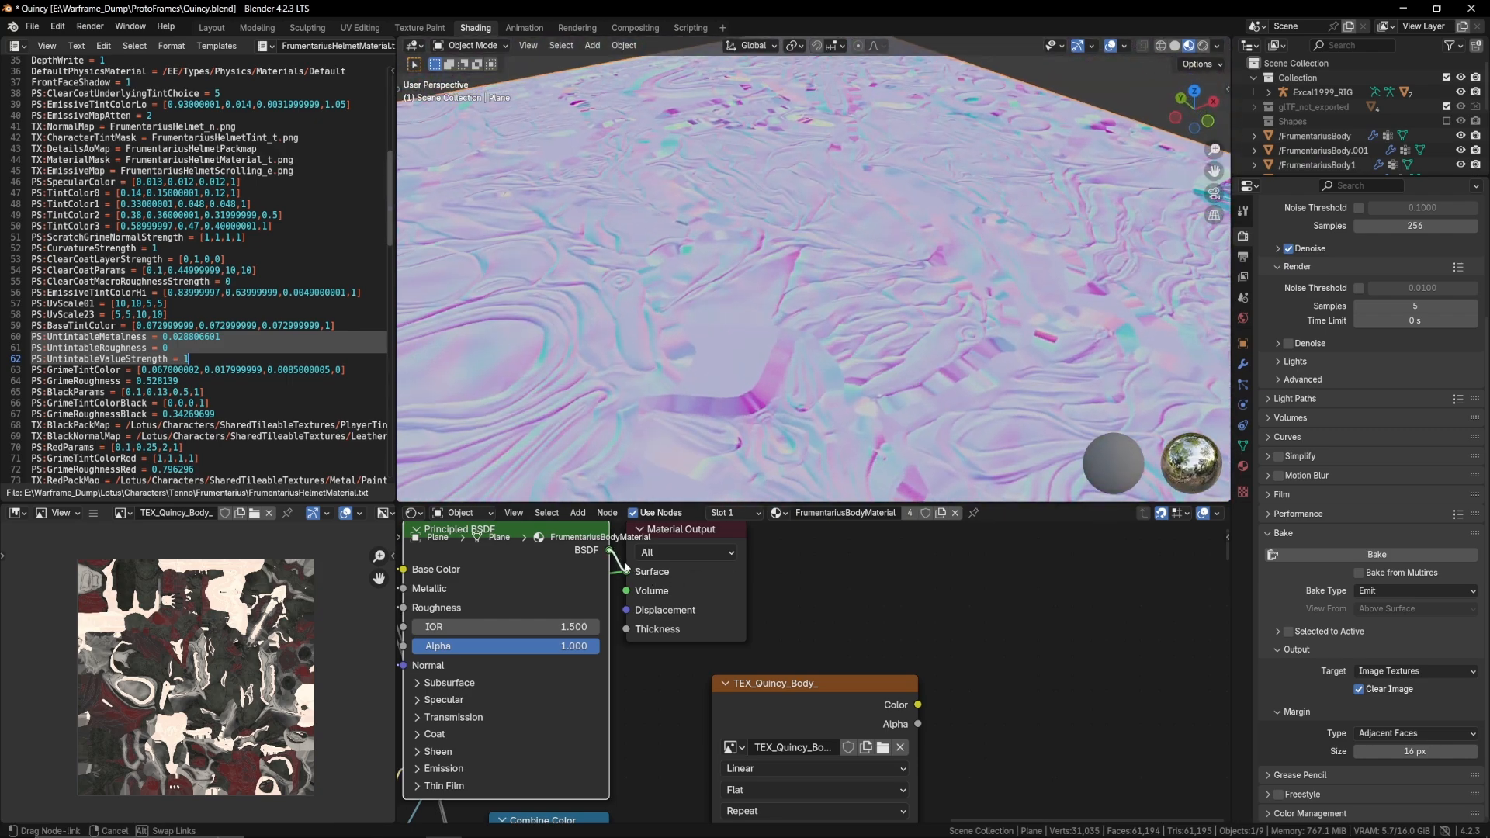
Set the color space of the TEX_Quincy_Body_ image texture to Non-Color
{"action": "middle_click_drag", "start_coordinate": [857, 702], "coordinate": [839, 558]}
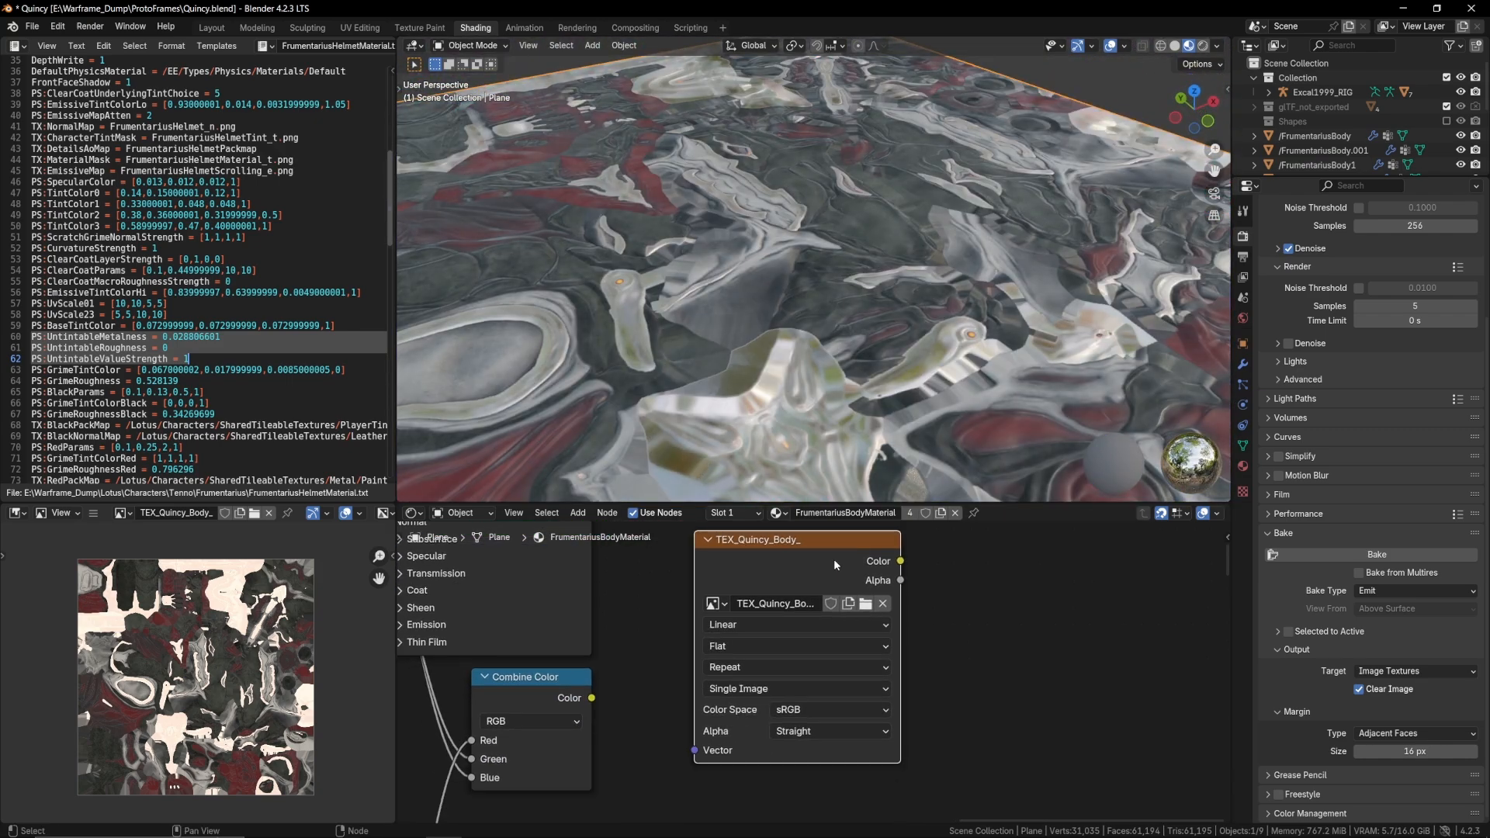
{"action": "left_click", "coordinate": [799, 709]}
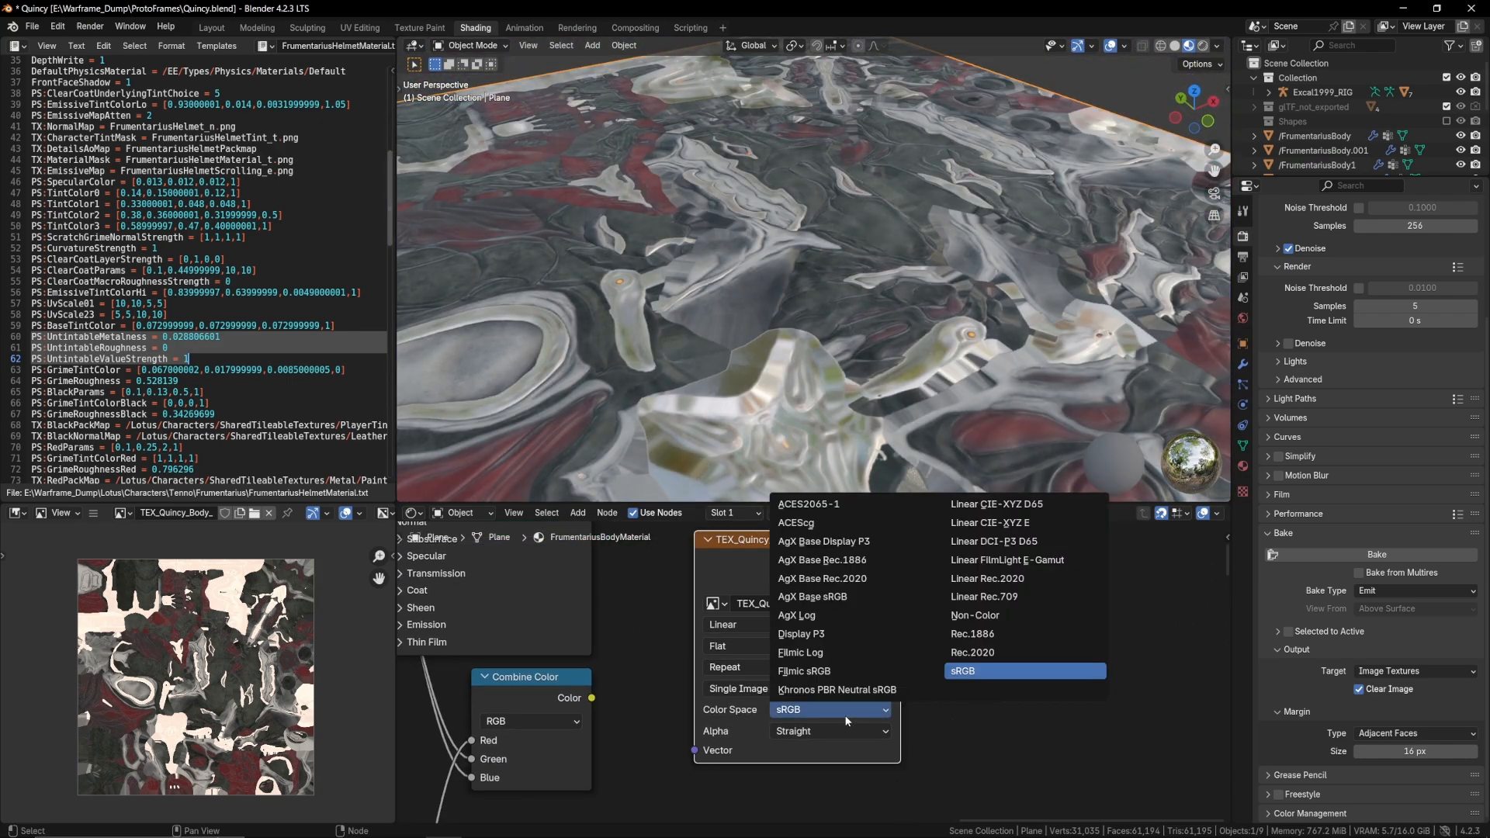
{"action": "left_click", "coordinate": [979, 615]}
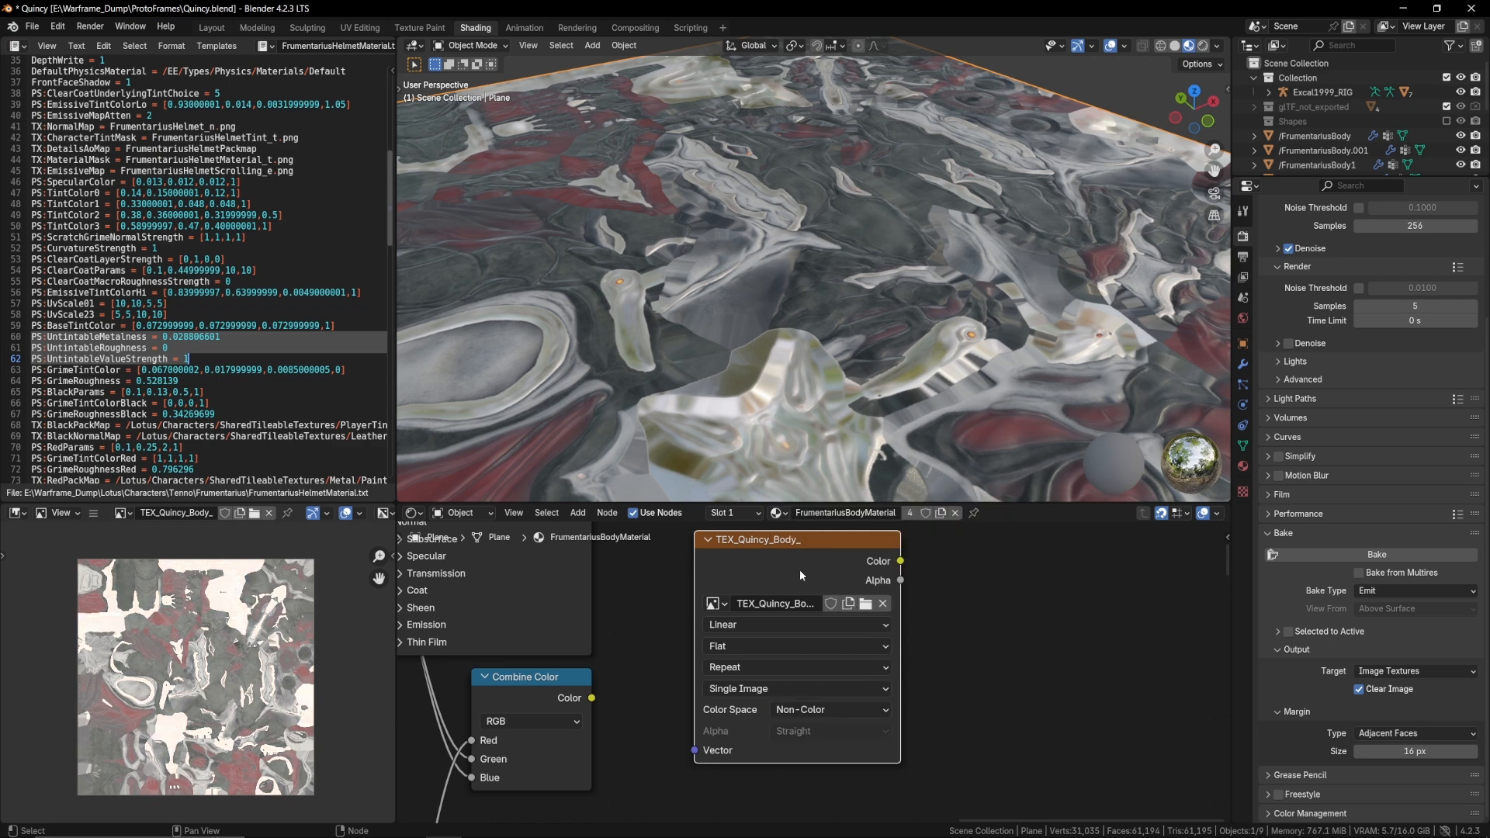
Bake the plane's tangent-space normals to the image texture using the Normal bake type
{"action": "left_click", "coordinate": [1395, 590]}
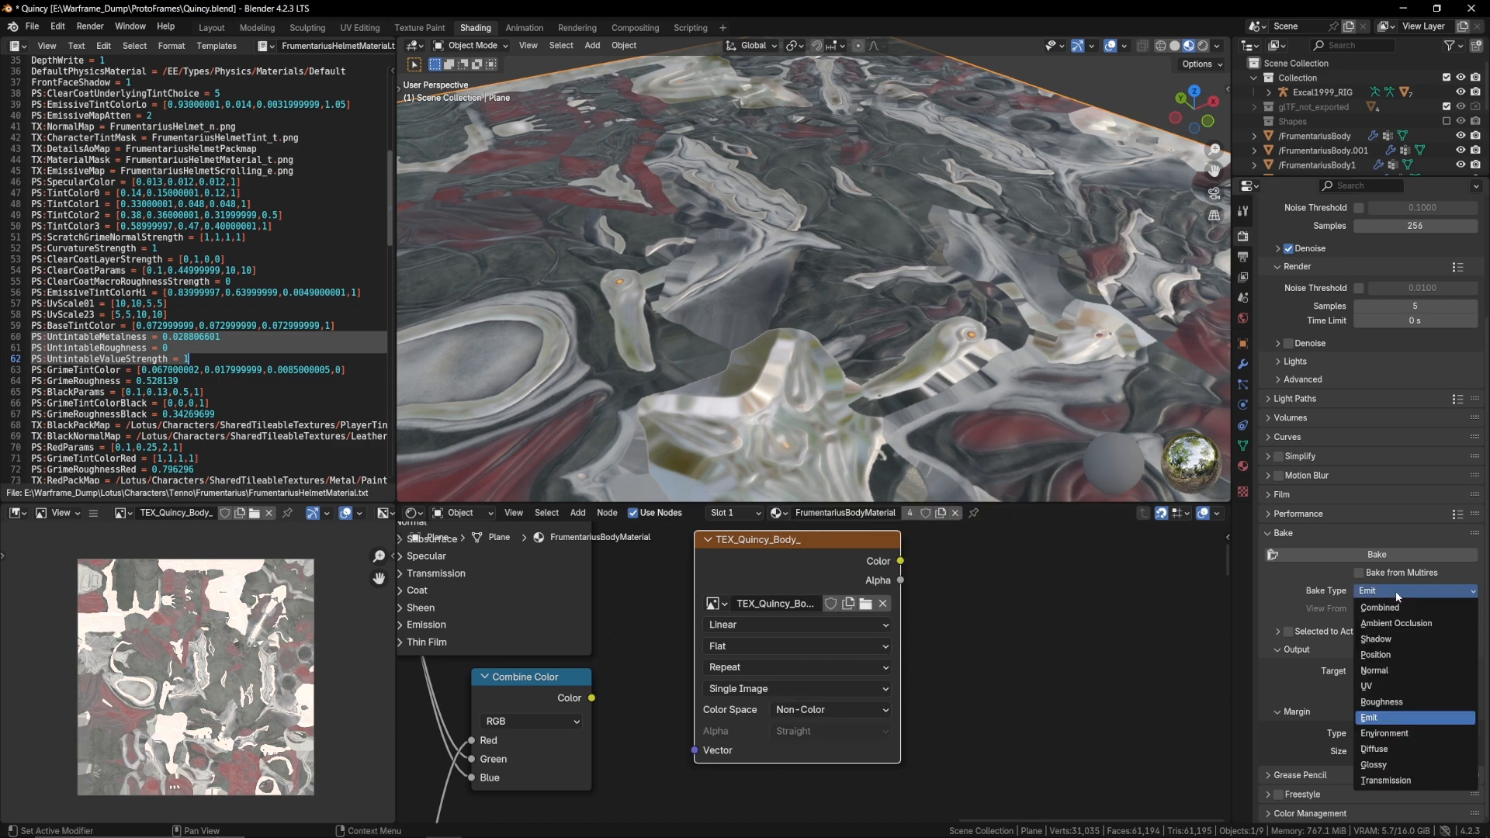
{"action": "left_click", "coordinate": [1394, 671]}
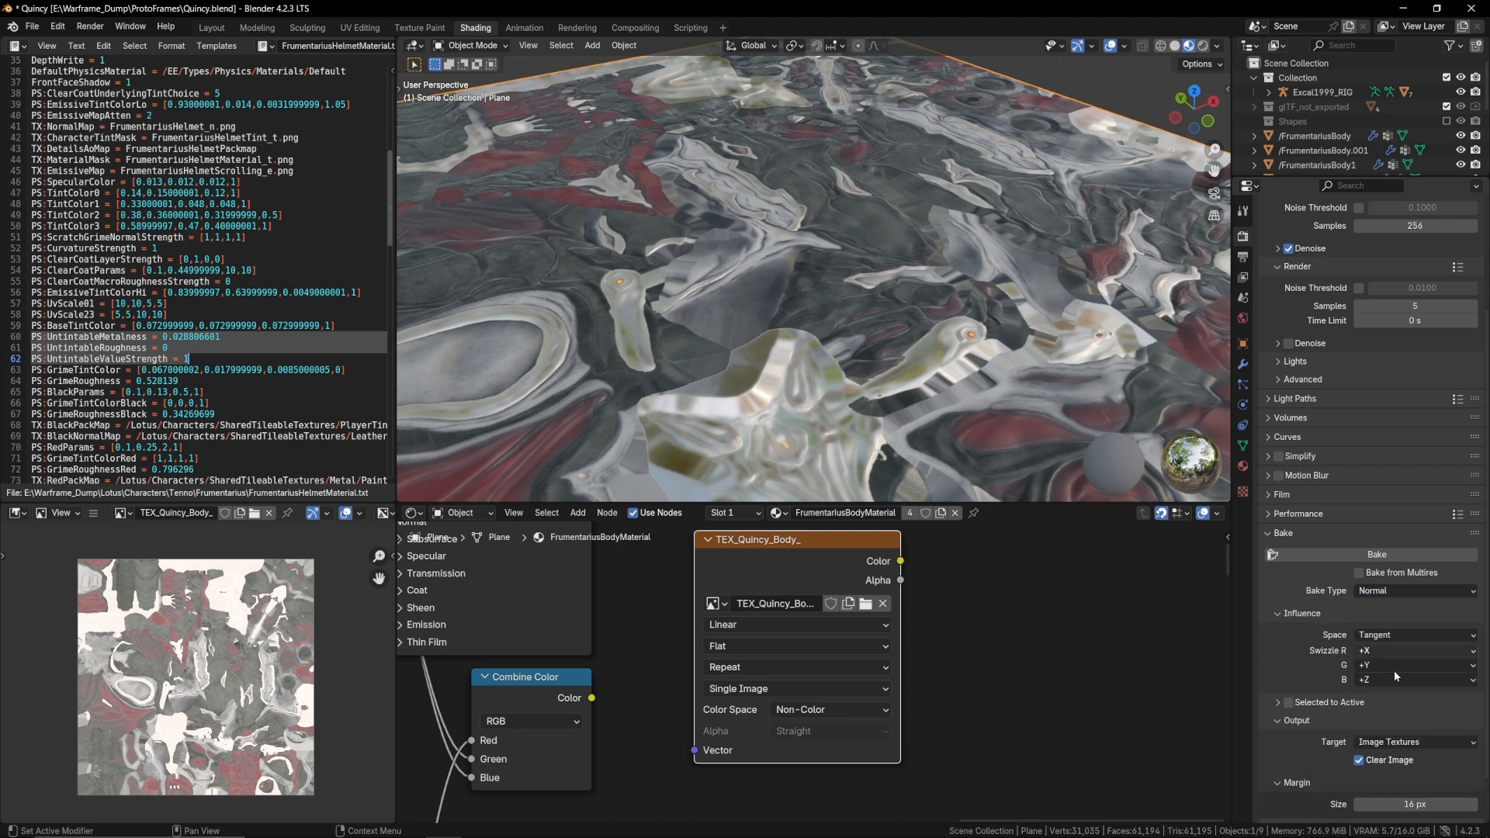
{"action": "left_click", "coordinate": [1377, 556]}
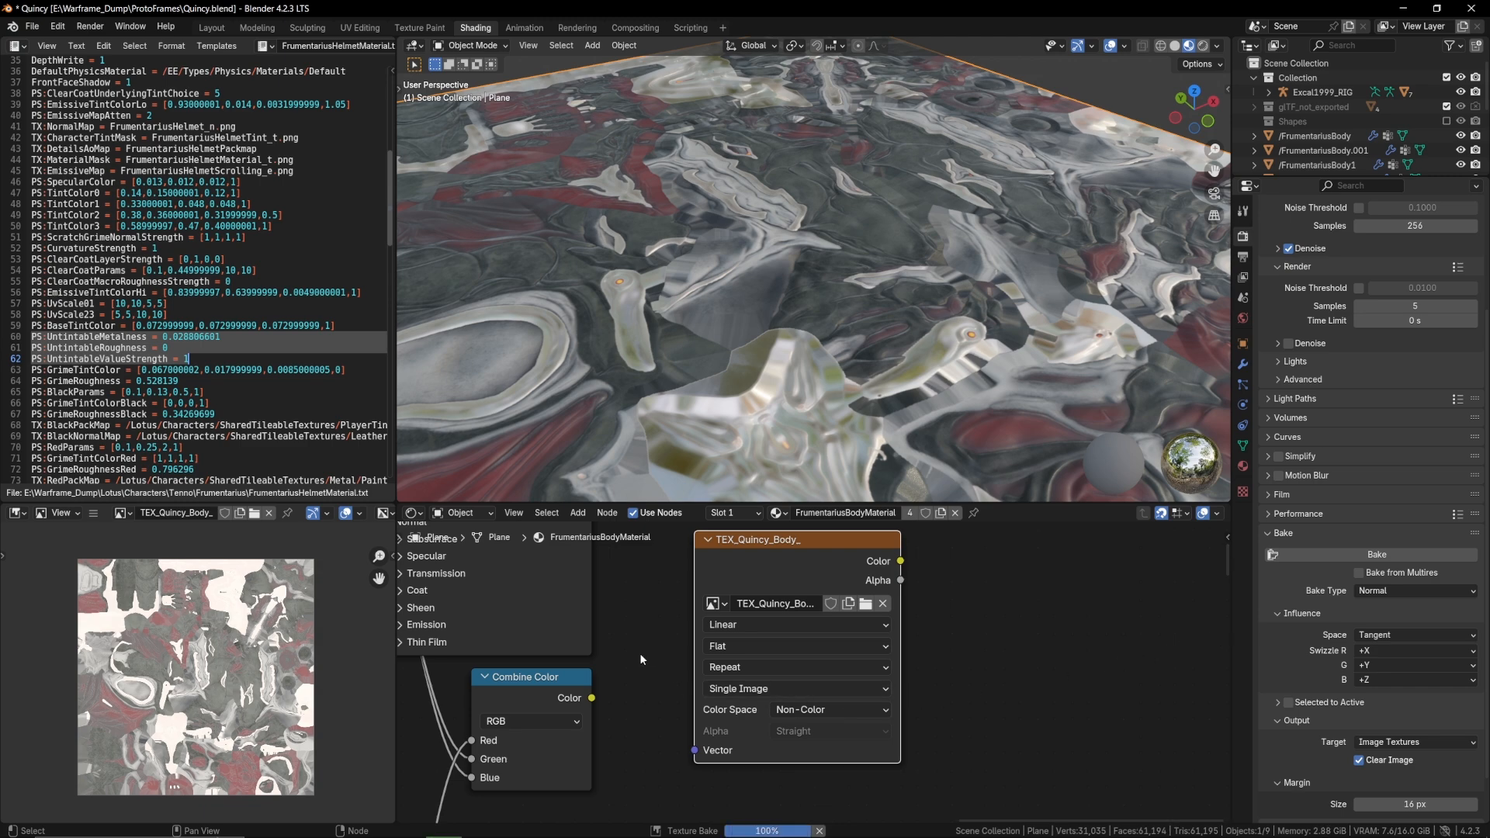
Save the baked normal image as TEX_Quincy_Body_N.png in the WF_Baking folder with 0% PNG compression
{"action": "left_click", "coordinate": [91, 515]}
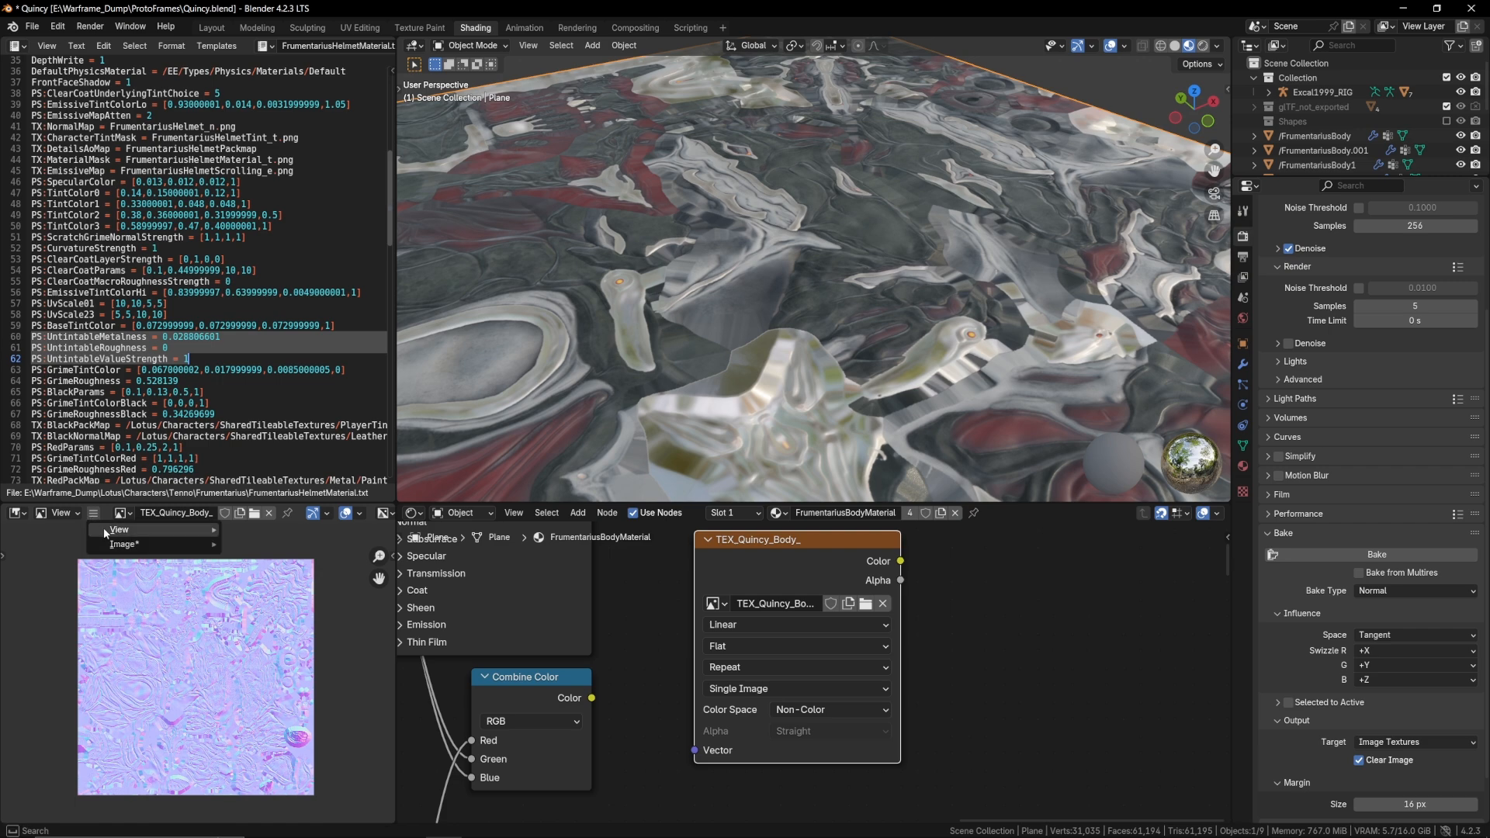
{"action": "mouse_move", "coordinate": [133, 552]}
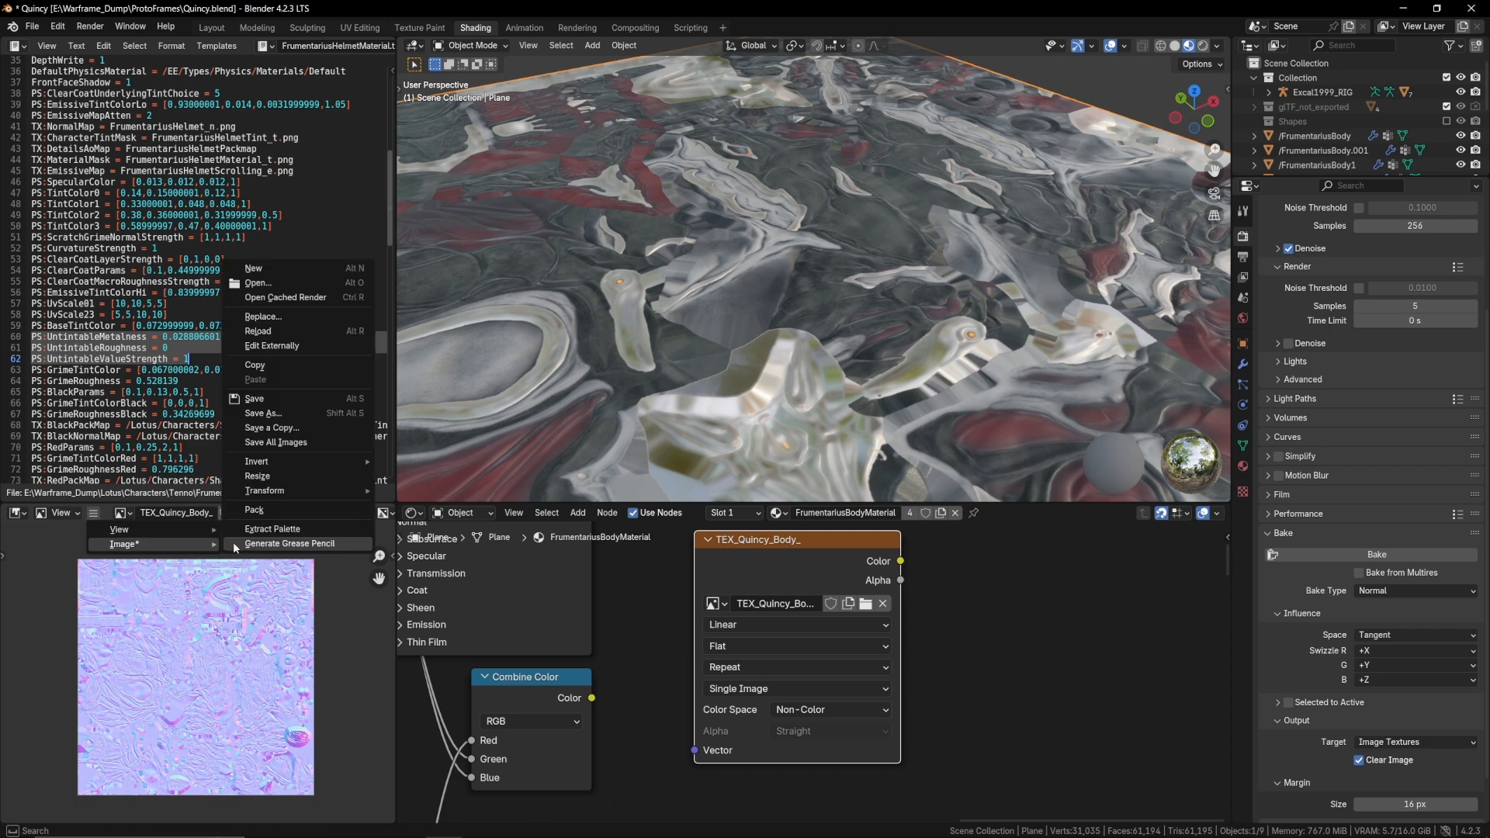
{"action": "left_click", "coordinate": [323, 412]}
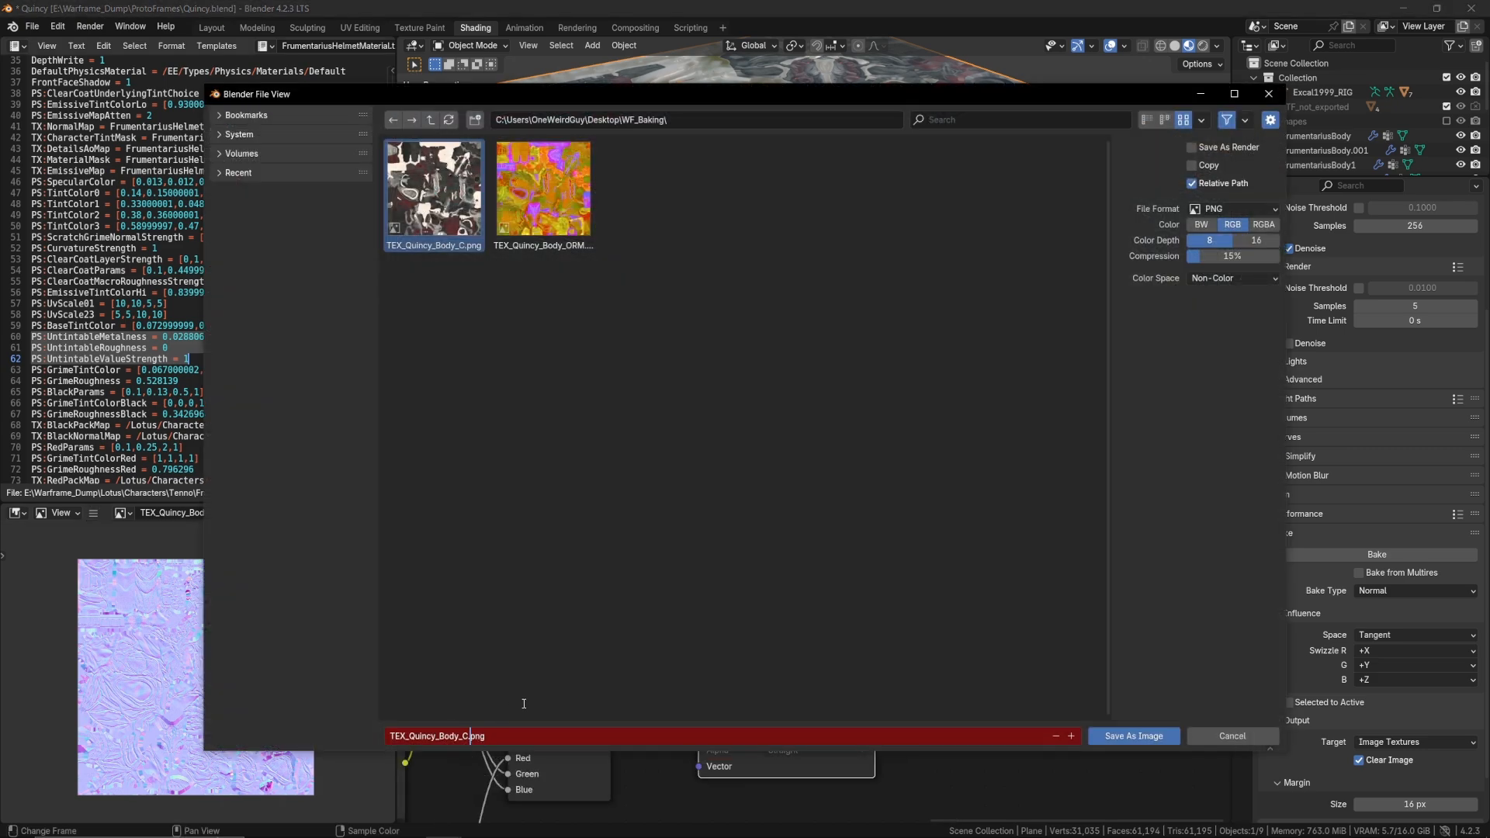
{"action": "key", "text": "BackSpace"}
{"action": "type", "text": "N"}
{"action": "key", "text": "Return"}
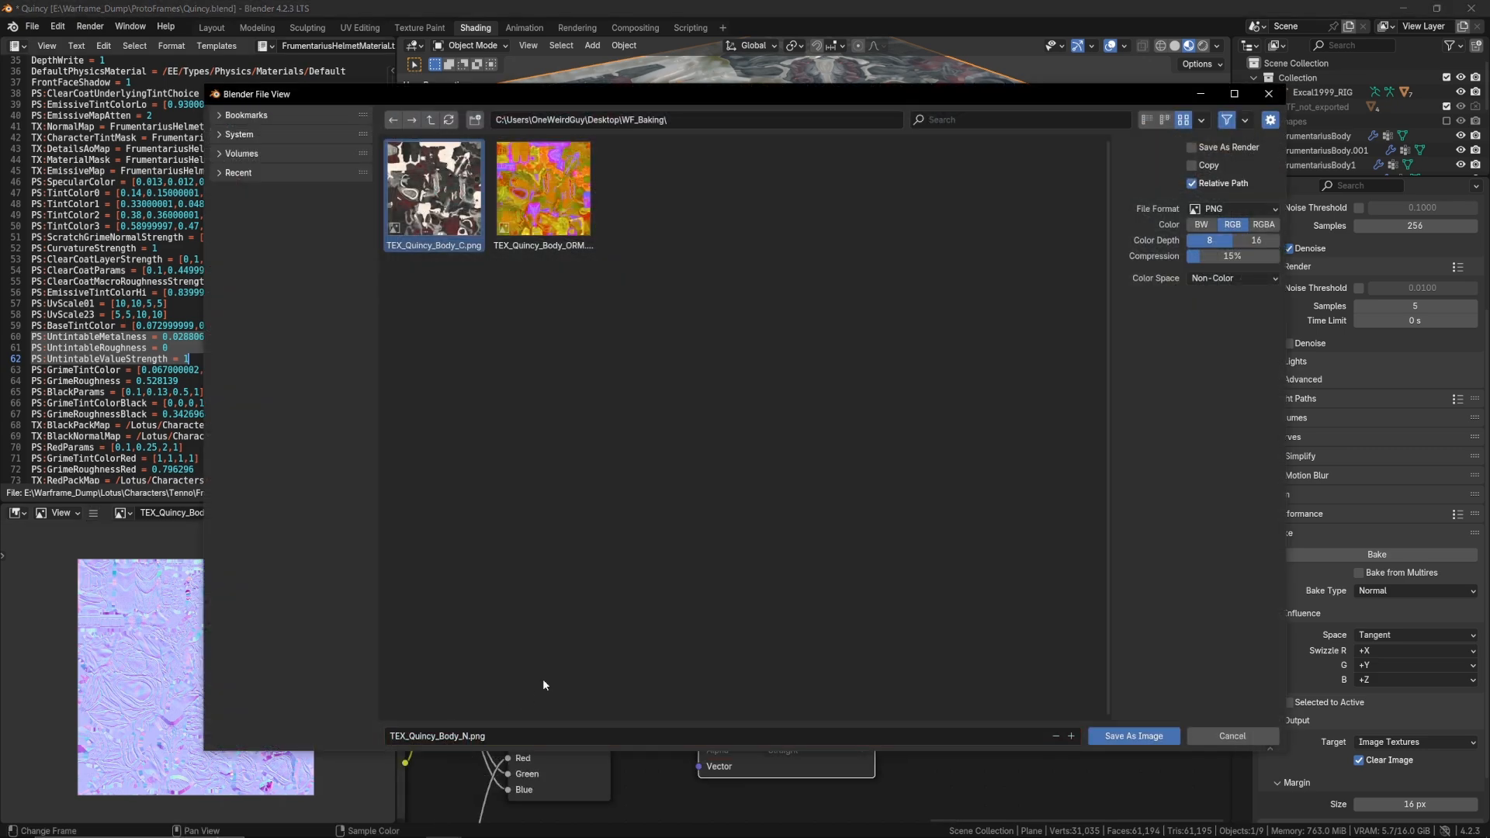
{"action": "left_click_drag", "start_coordinate": [1214, 256], "coordinate": [1189, 258]}
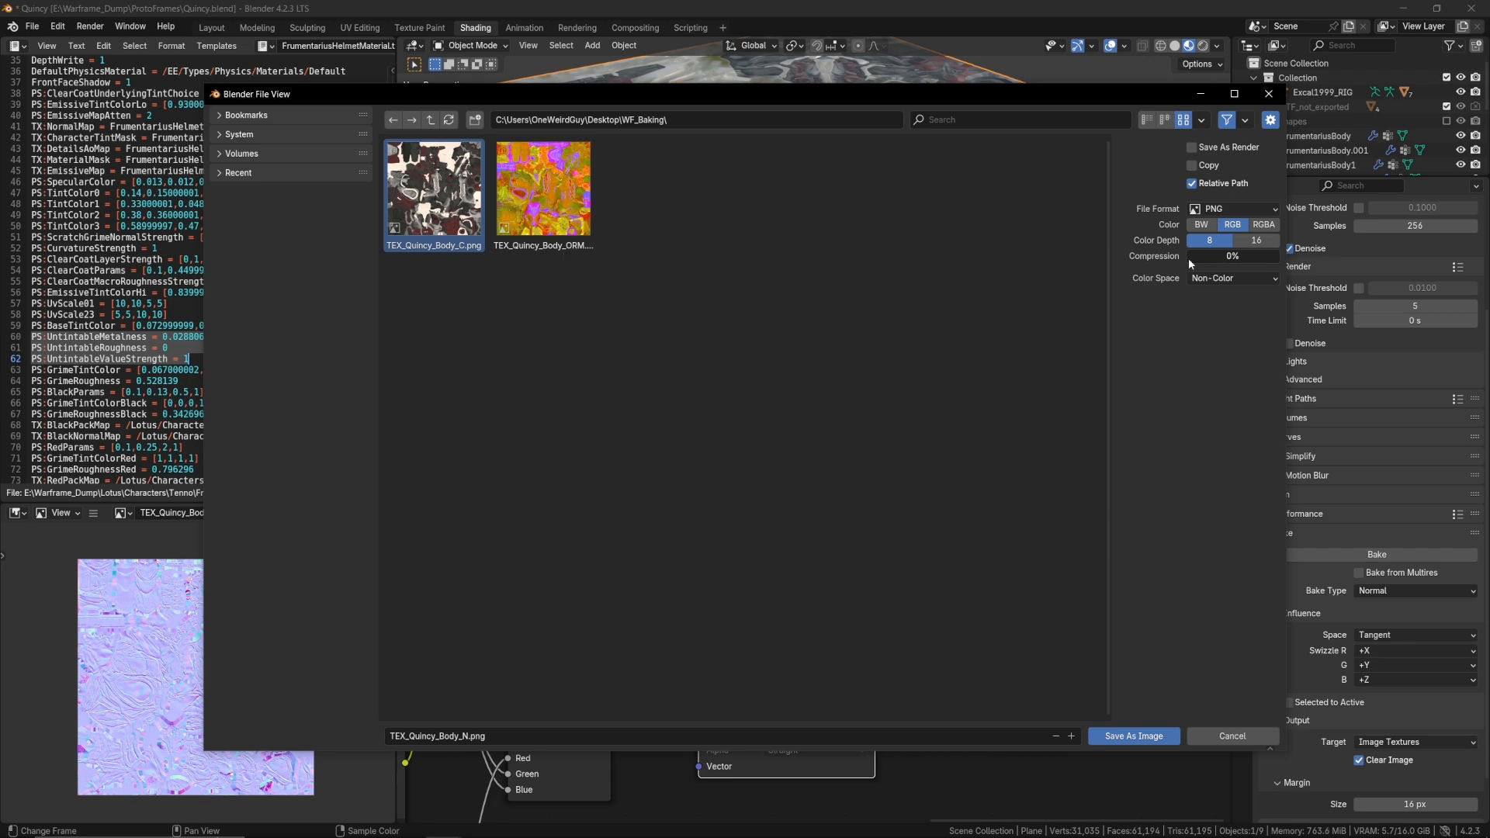
{"action": "left_click", "coordinate": [1133, 737]}
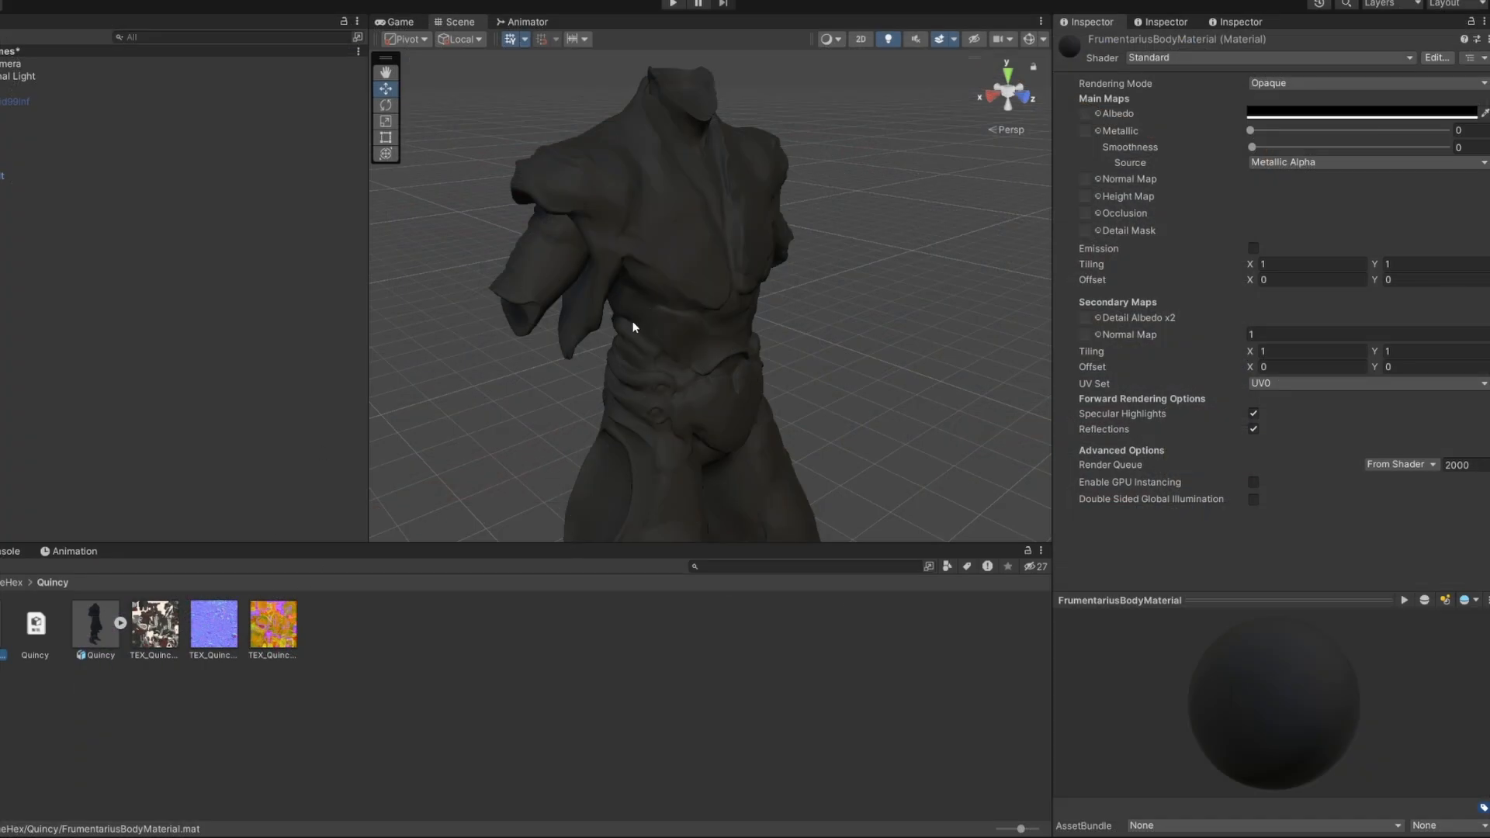
{"action": "left_click_drag", "start_coordinate": [631, 320], "coordinate": [719, 190], "text": "alt"}
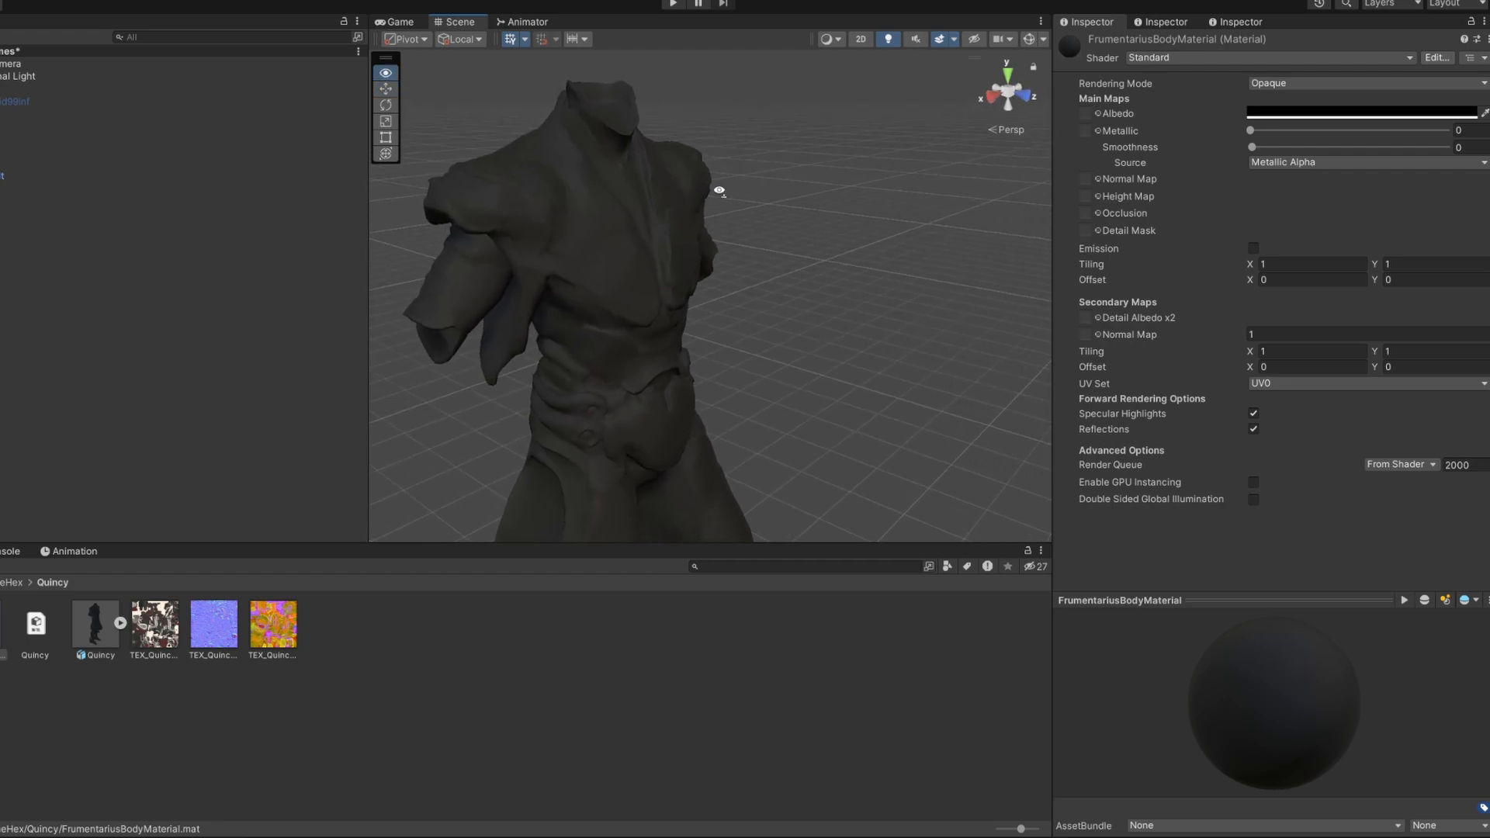
{"action": "key", "text": "w"}
{"action": "right_click_drag", "start_coordinate": [719, 190], "coordinate": [732, 160]}
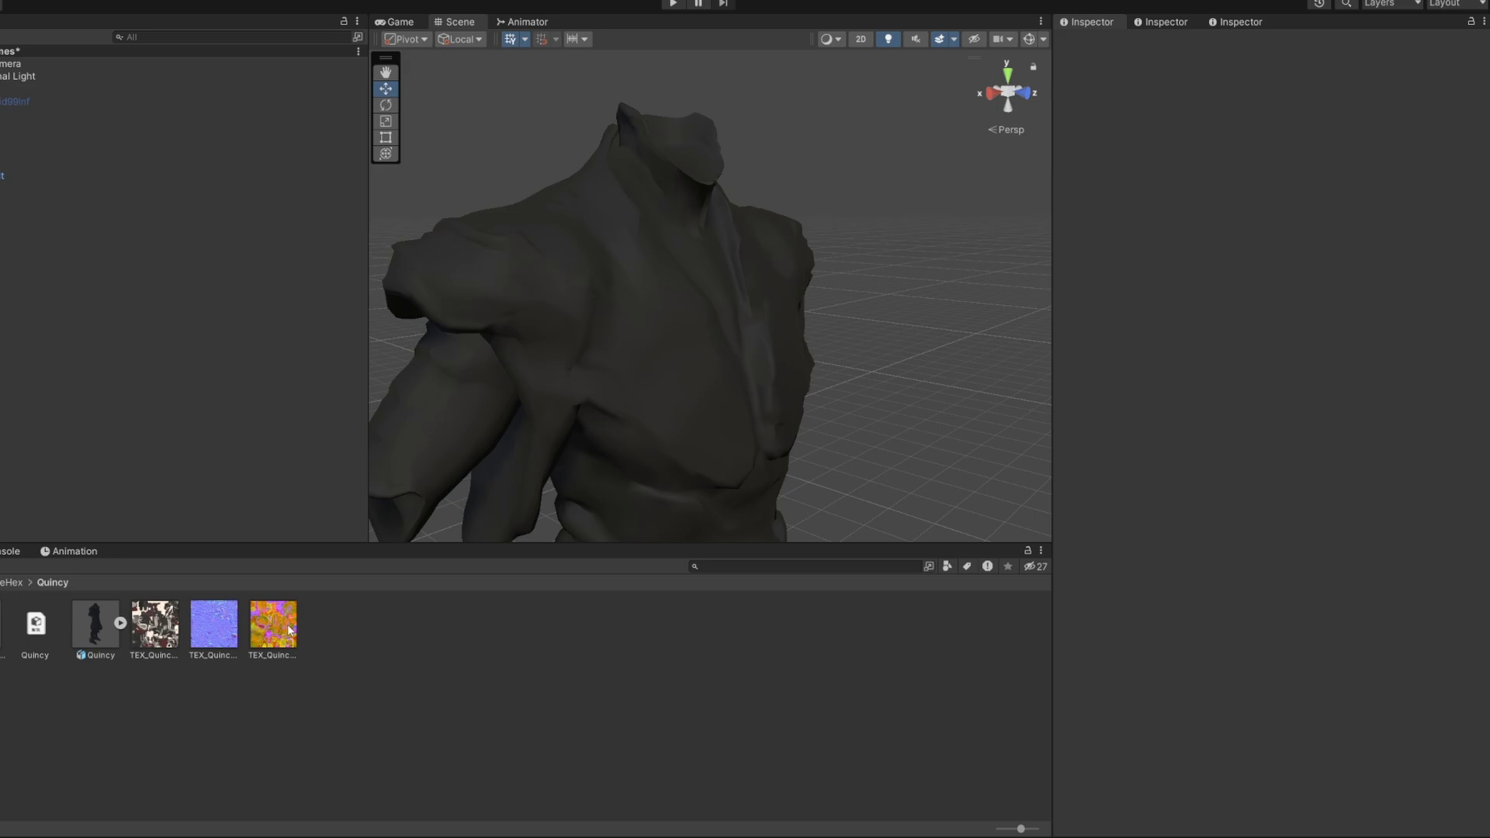
In Unity, set the three TEX_Quincy_Body textures to Low Quality compression and the Bilinear resize algorithm
{"action": "left_click", "coordinate": [289, 630]}
{"action": "left_click", "coordinate": [155, 621], "text": "shift"}
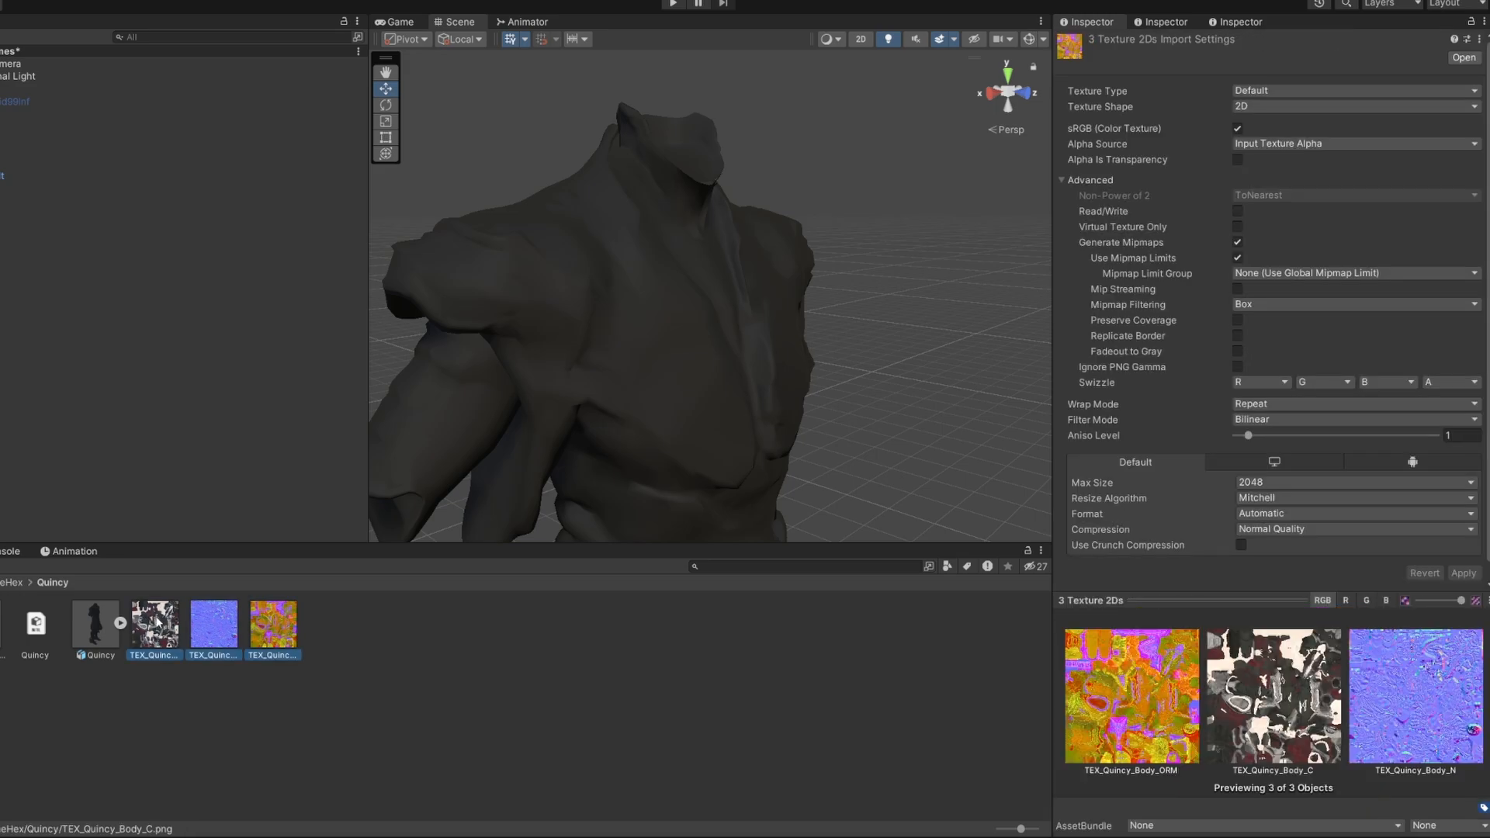
{"action": "left_click", "coordinate": [1260, 530]}
{"action": "left_click", "coordinate": [1276, 561]}
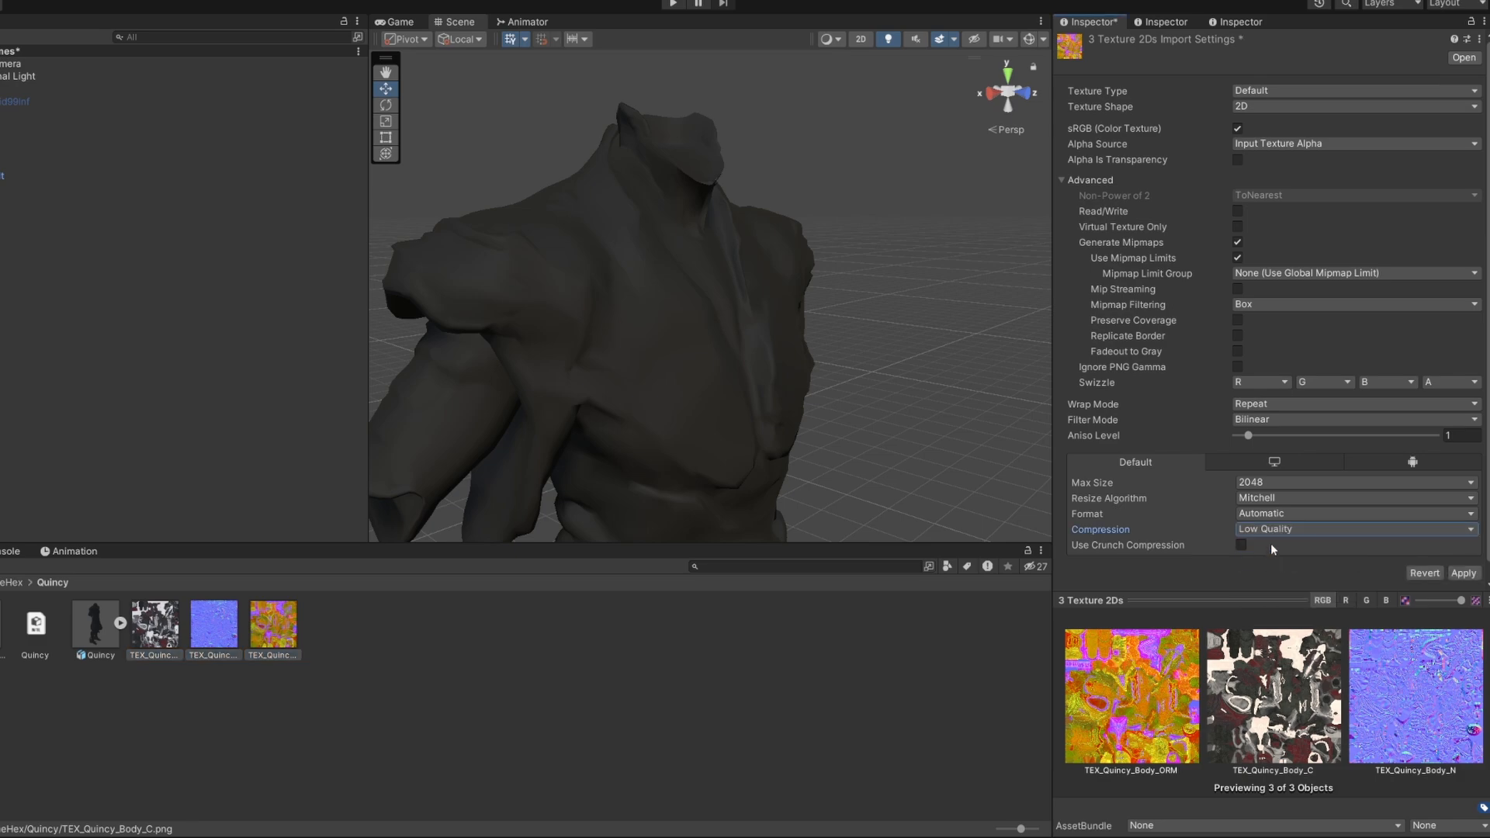
{"action": "left_click", "coordinate": [1281, 500]}
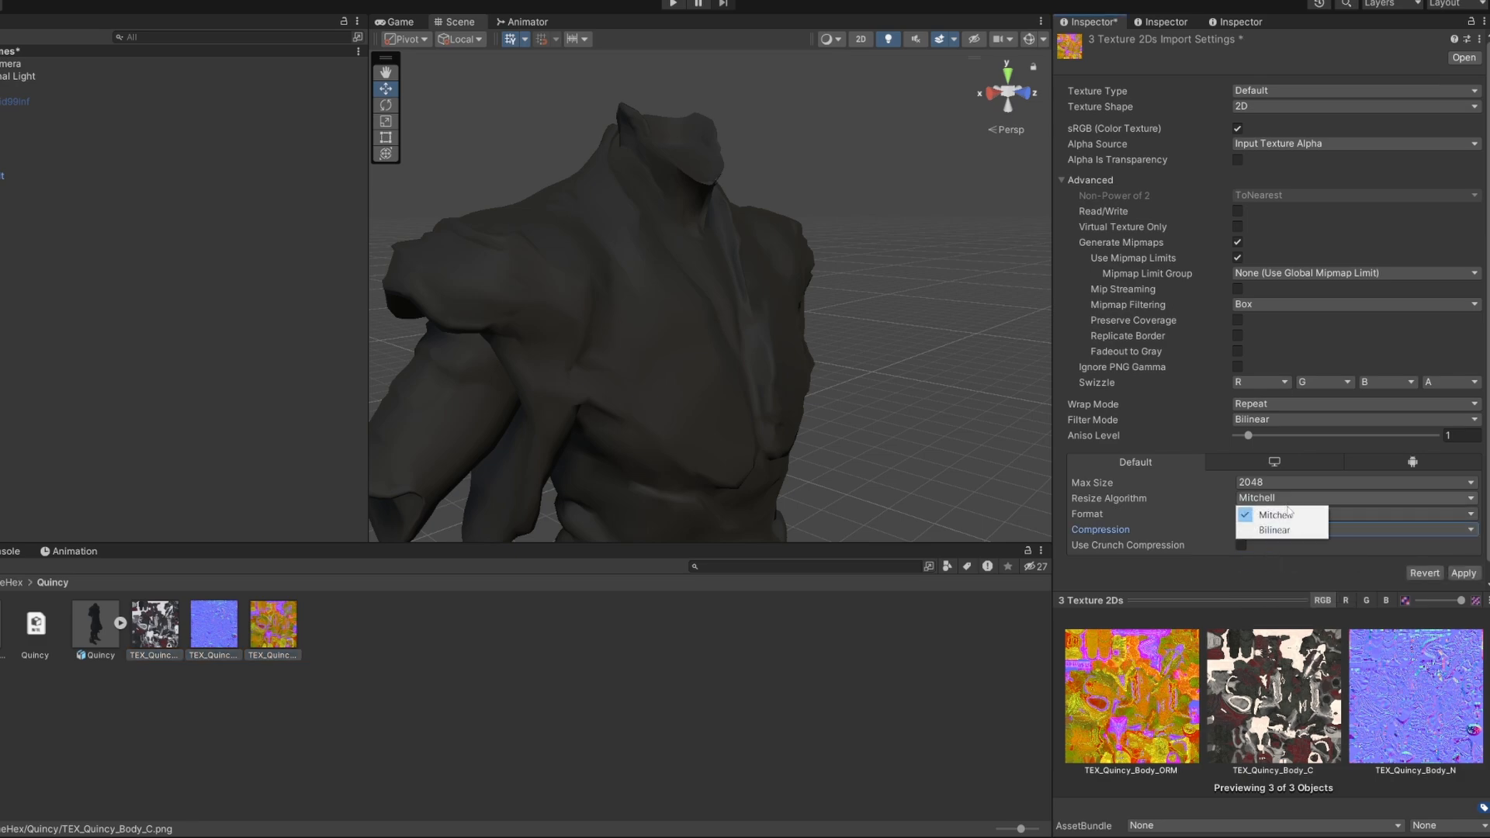
{"action": "left_click", "coordinate": [1287, 529]}
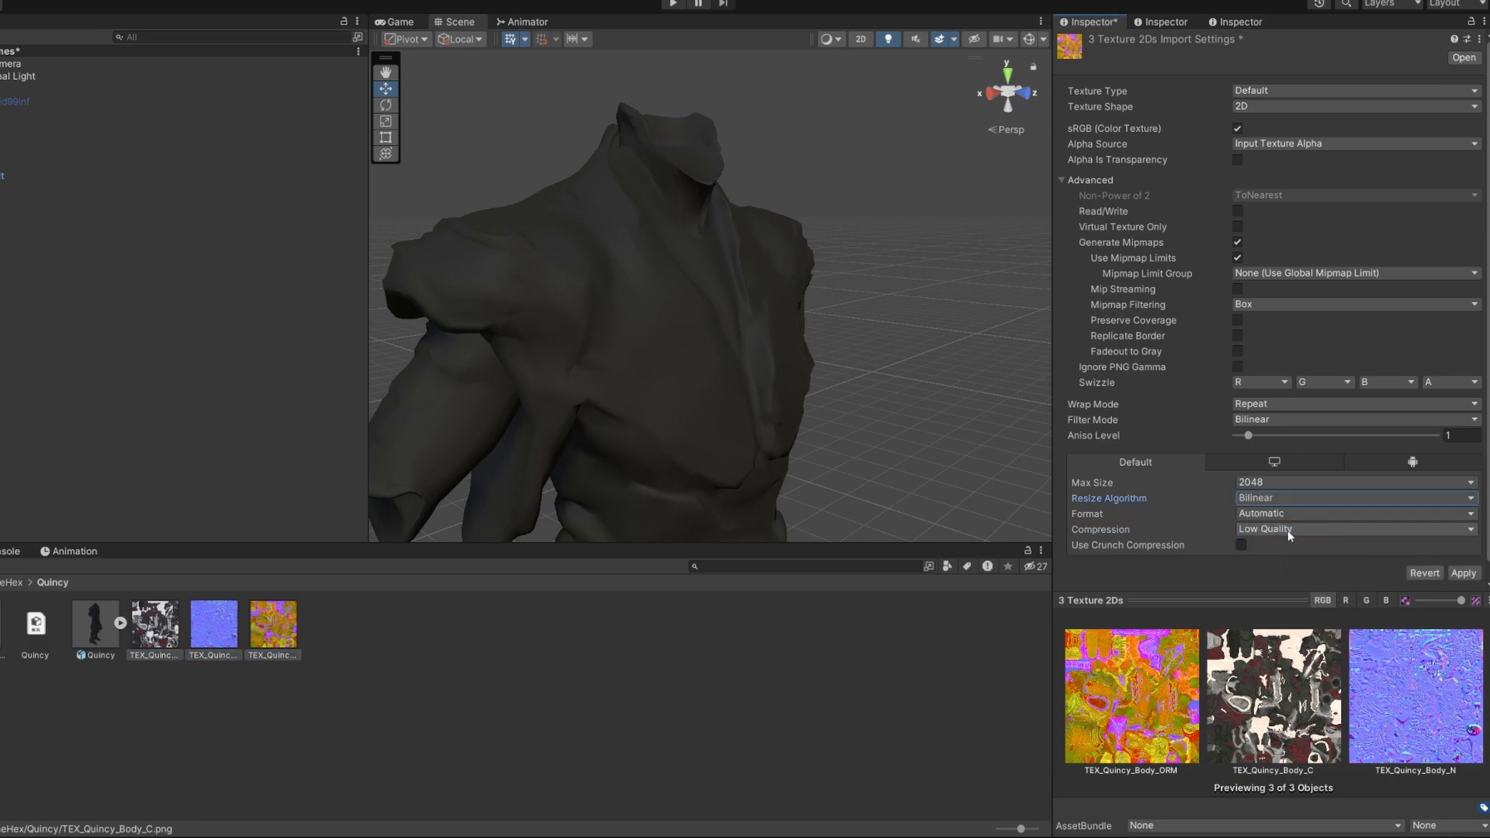
Set the three textures' aniso level to 16 and their filter mode to Trilinear
{"action": "left_click", "coordinate": [1264, 436]}
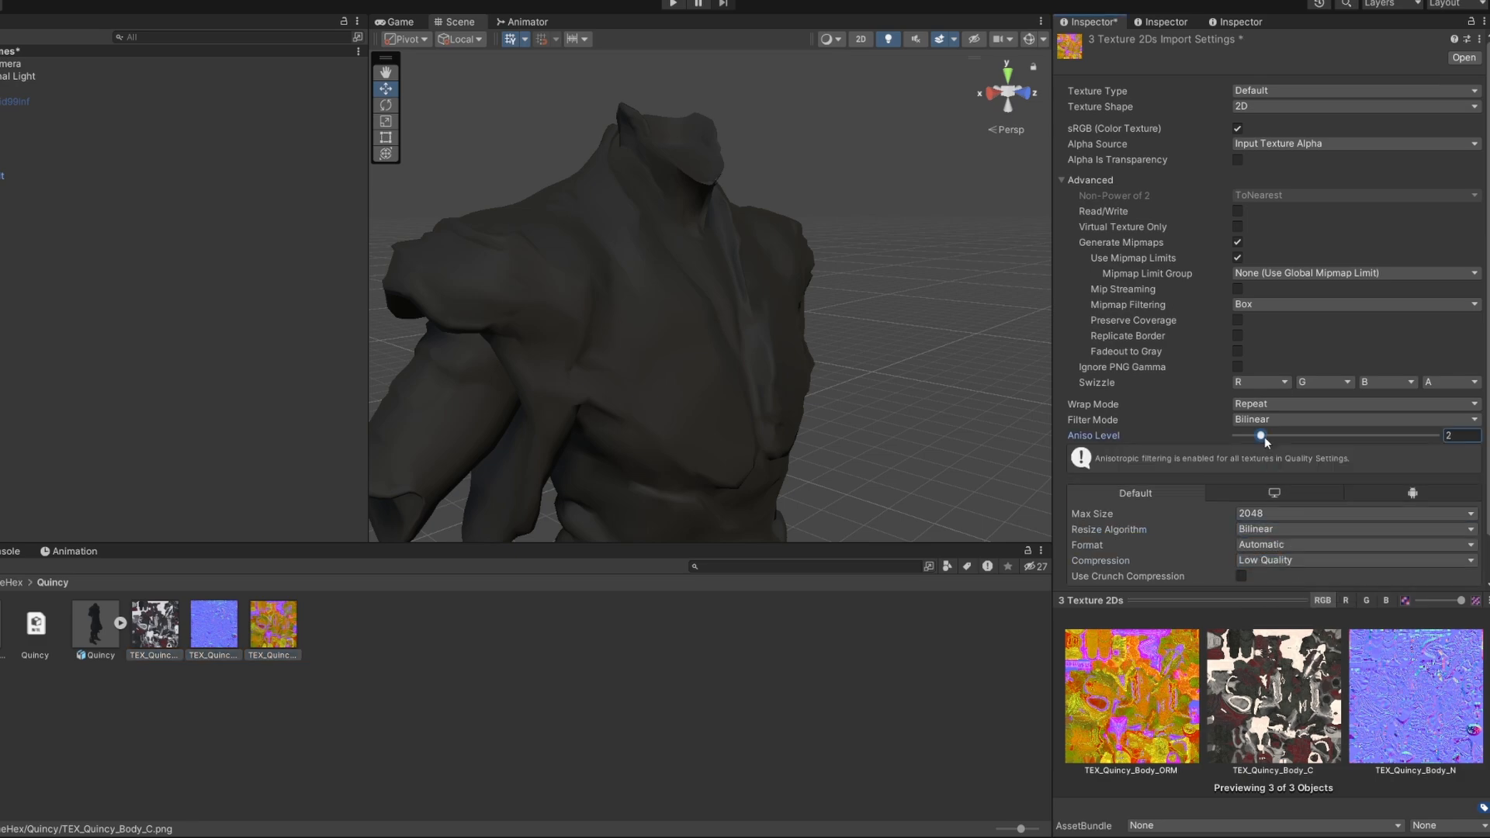
{"action": "left_click", "coordinate": [1338, 420]}
{"action": "left_click", "coordinate": [1303, 467]}
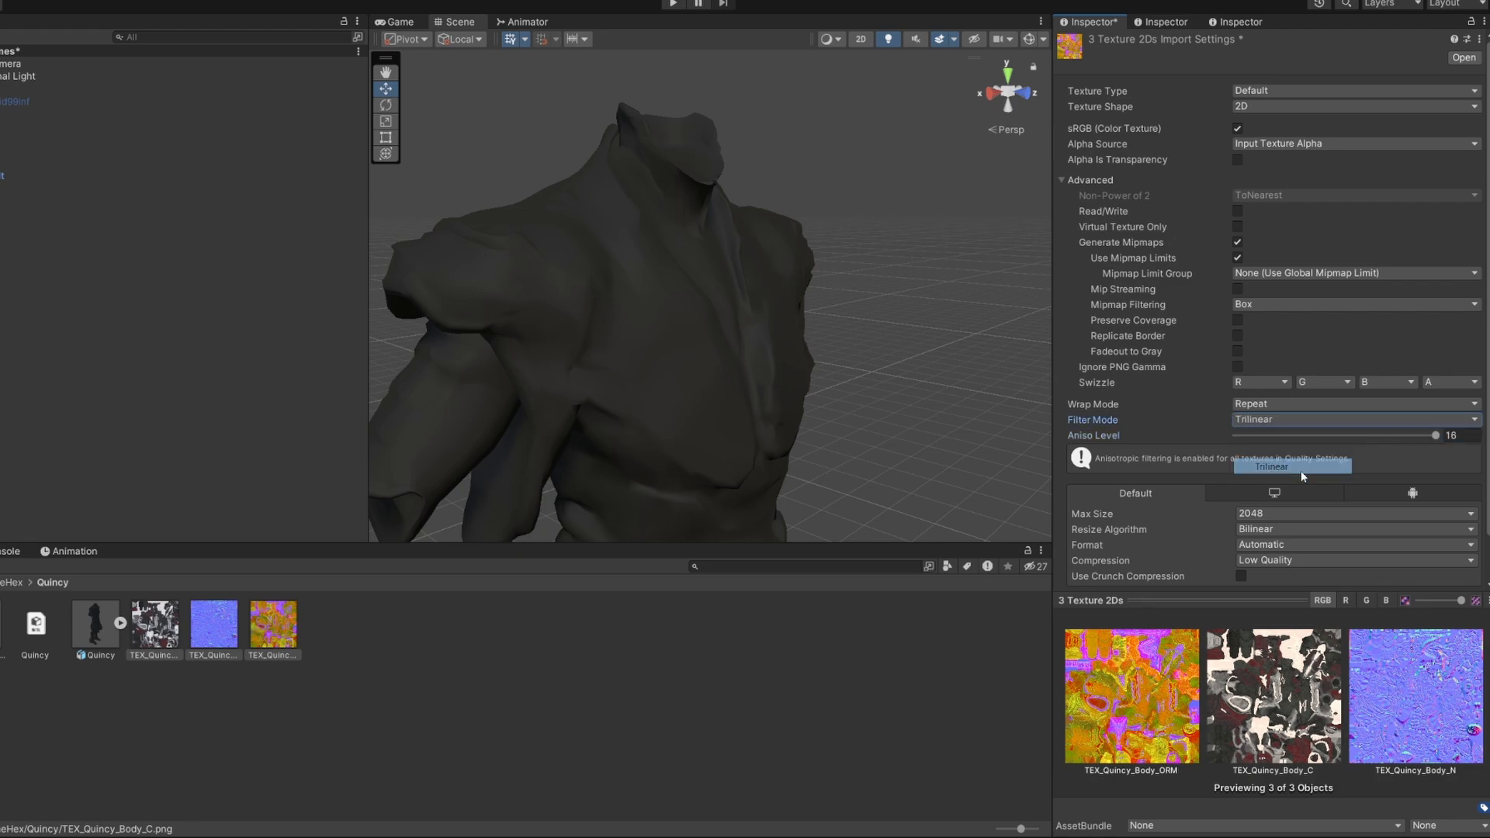
Set the three textures' mipmap filtering to Kaiser and enable mip streaming
{"action": "left_click", "coordinate": [1276, 304]}
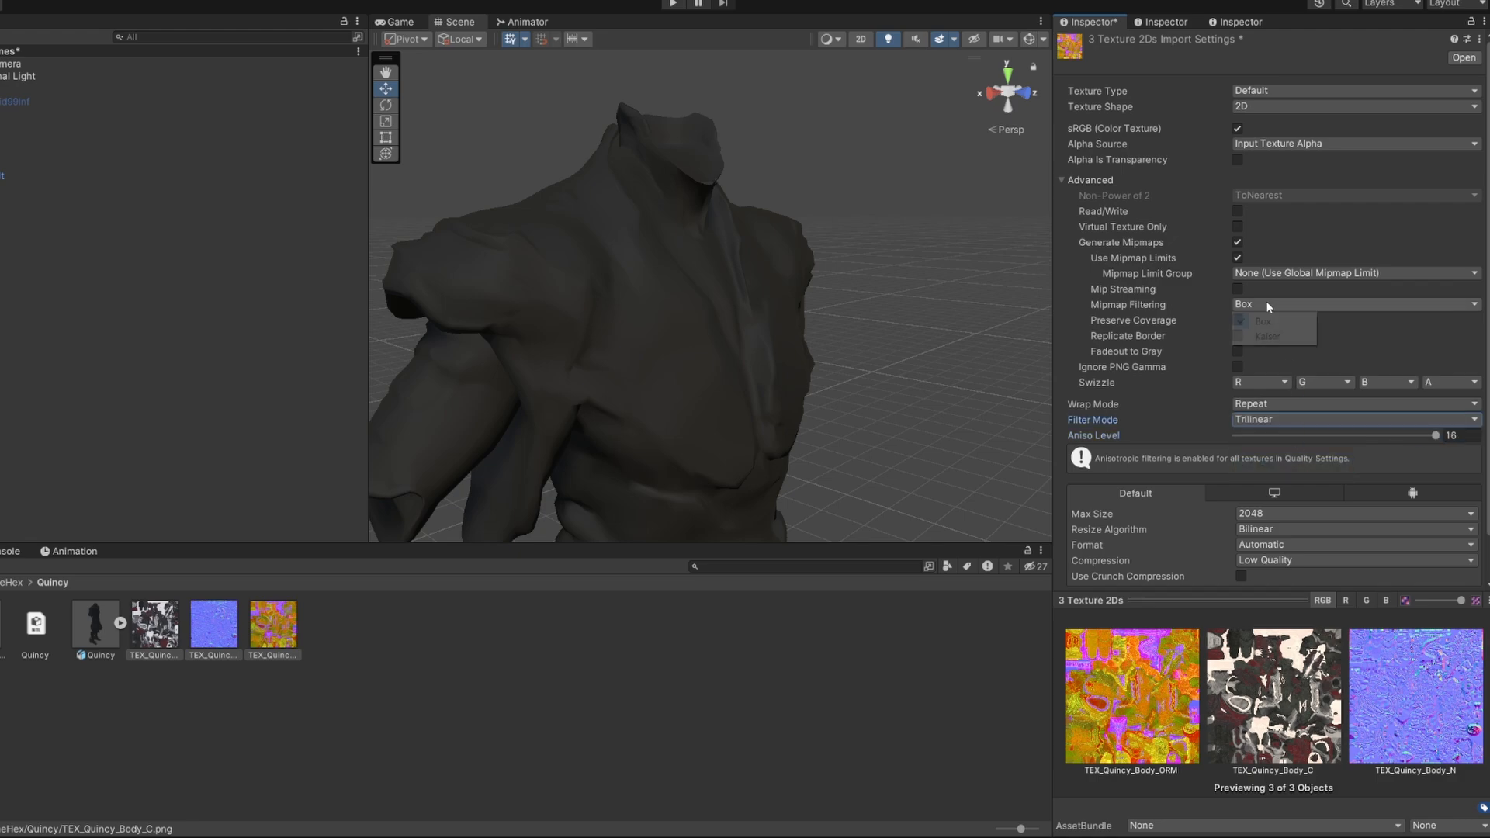
{"action": "left_click", "coordinate": [1285, 337]}
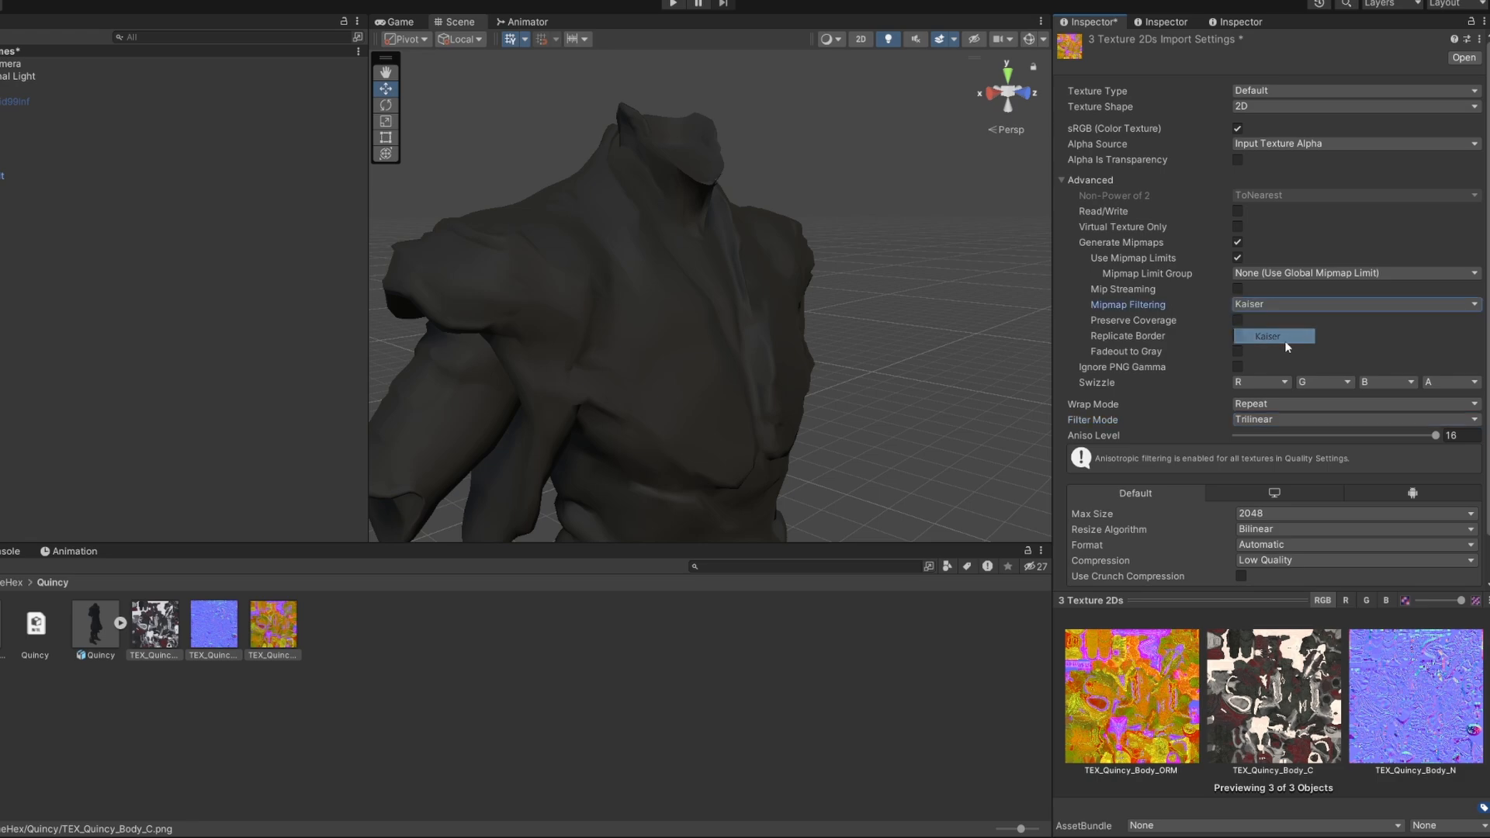
{"action": "left_click", "coordinate": [1237, 289]}
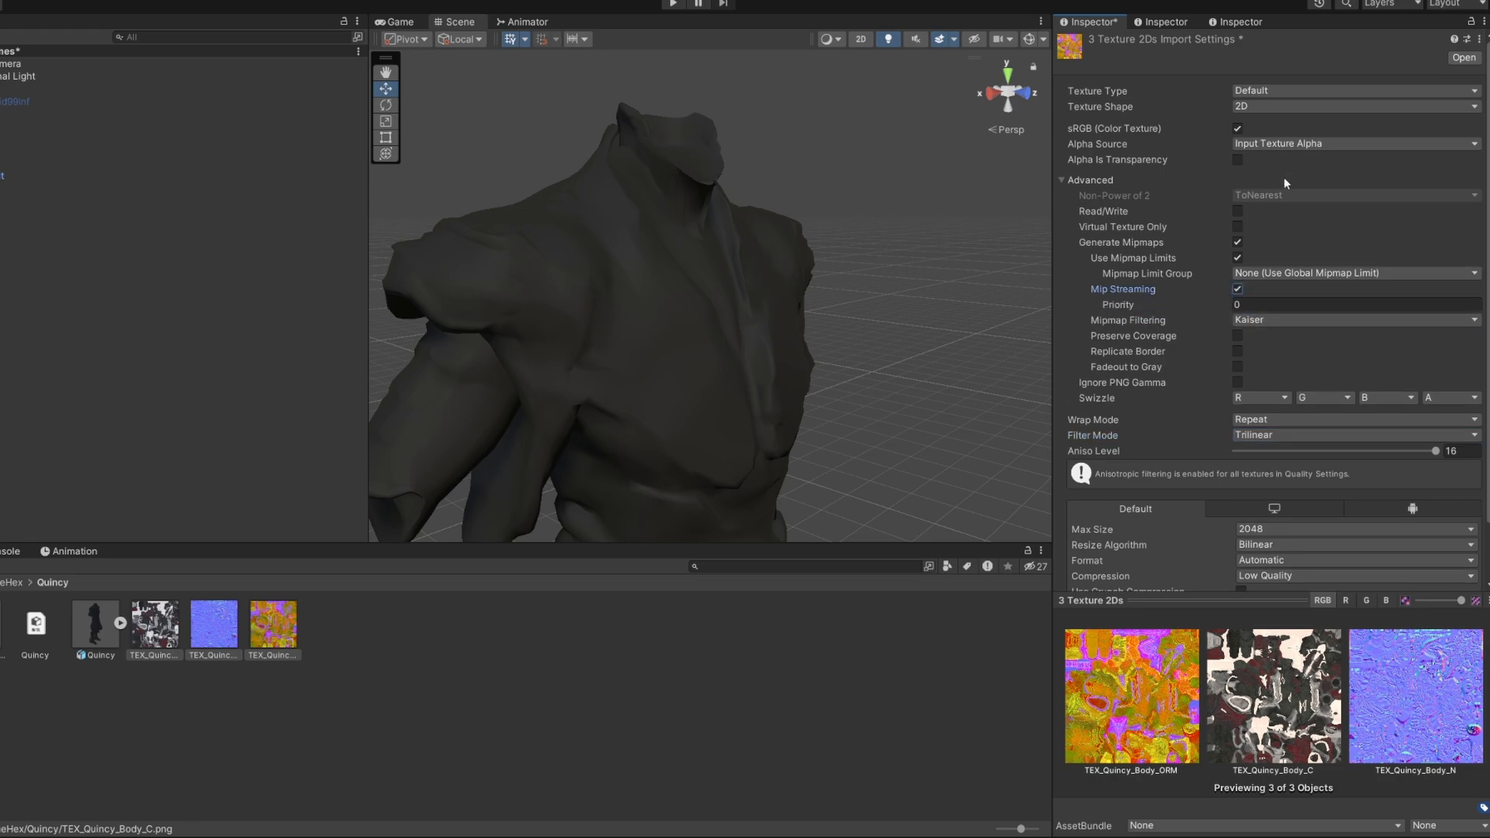
Set the three textures' alpha source to None and apply the import settings
{"action": "left_click", "coordinate": [1296, 145]}
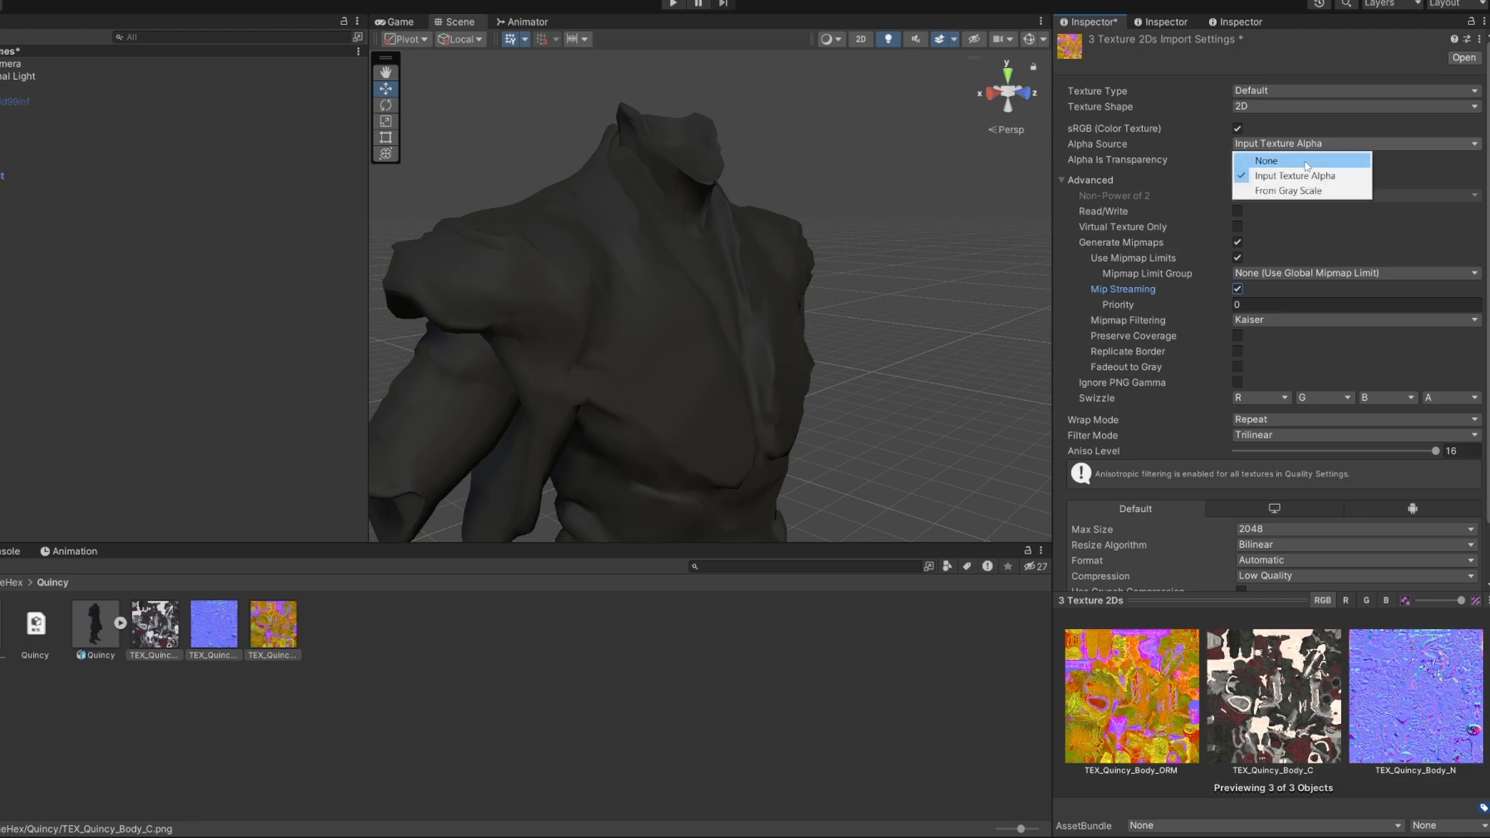
{"action": "left_click", "coordinate": [1306, 161]}
{"action": "scroll", "coordinate": [1397, 388], "scroll_direction": "down", "scroll_amount": 3}
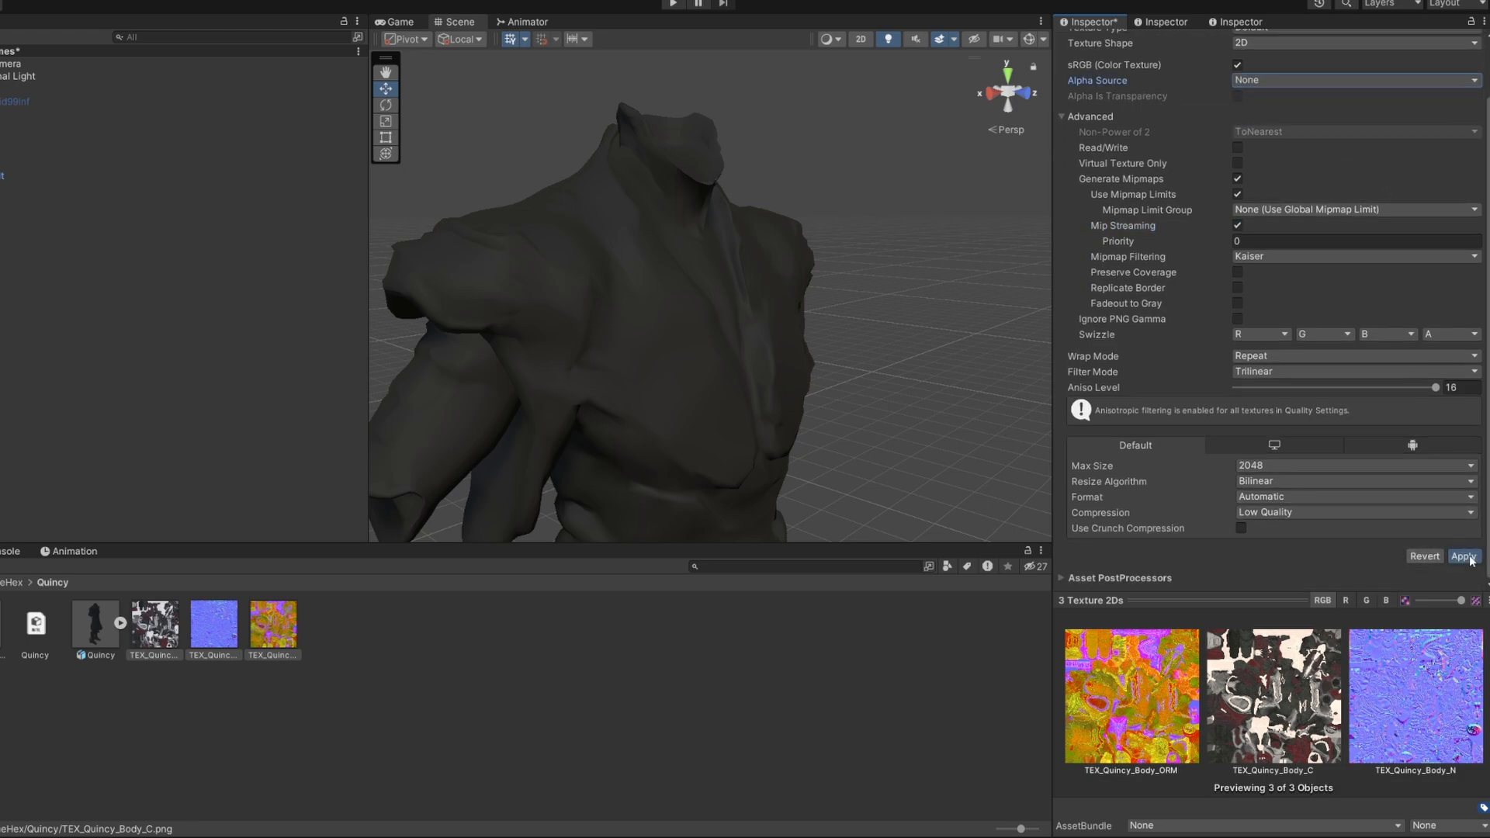
{"action": "left_click", "coordinate": [1465, 557]}
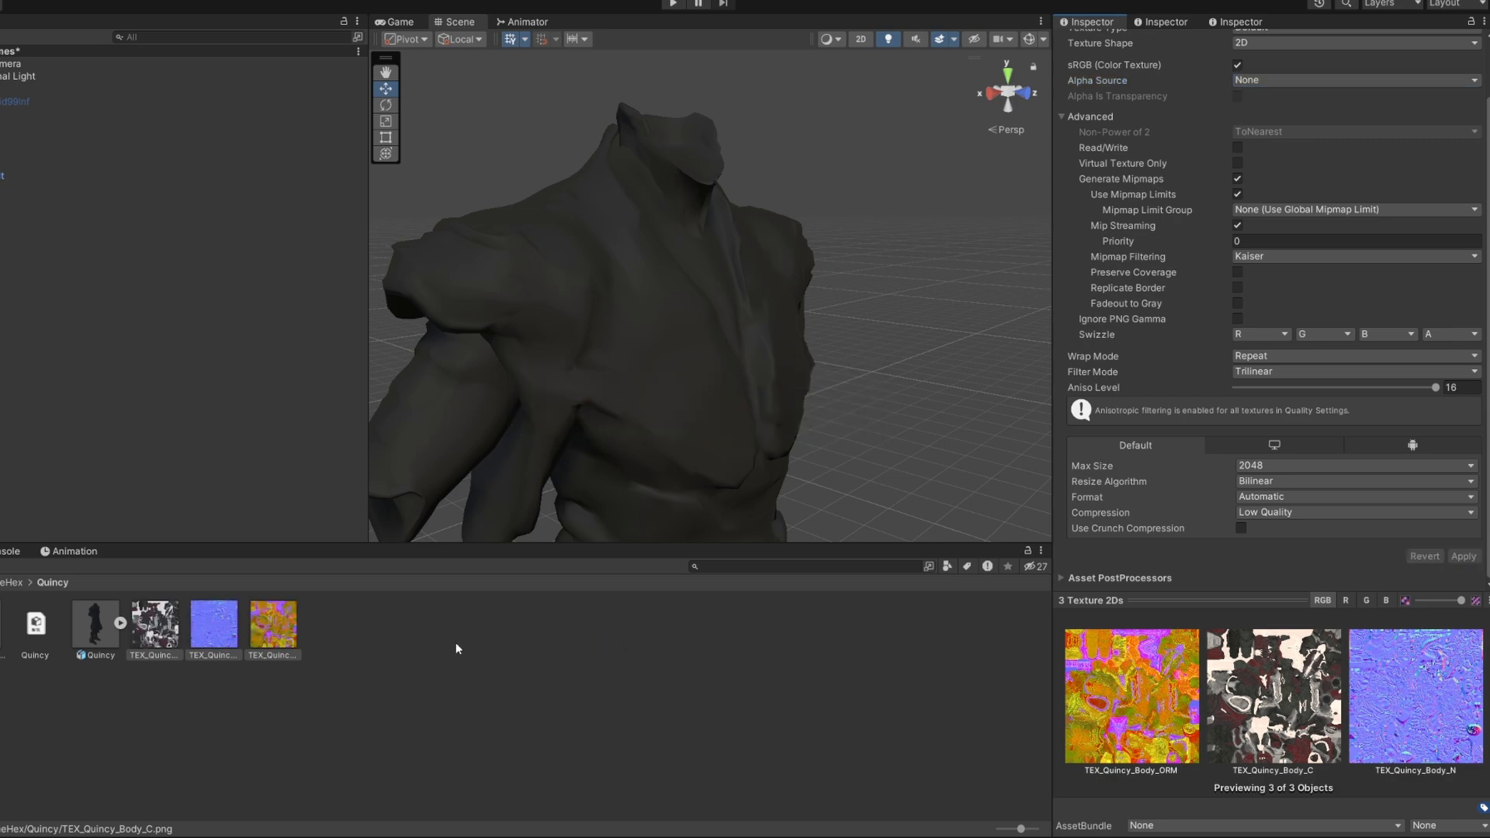
Set the texture type of TEX_Quincy_Body_N to Normal map and apply the change
{"action": "left_click", "coordinate": [209, 624]}
{"action": "left_click", "coordinate": [1295, 90]}
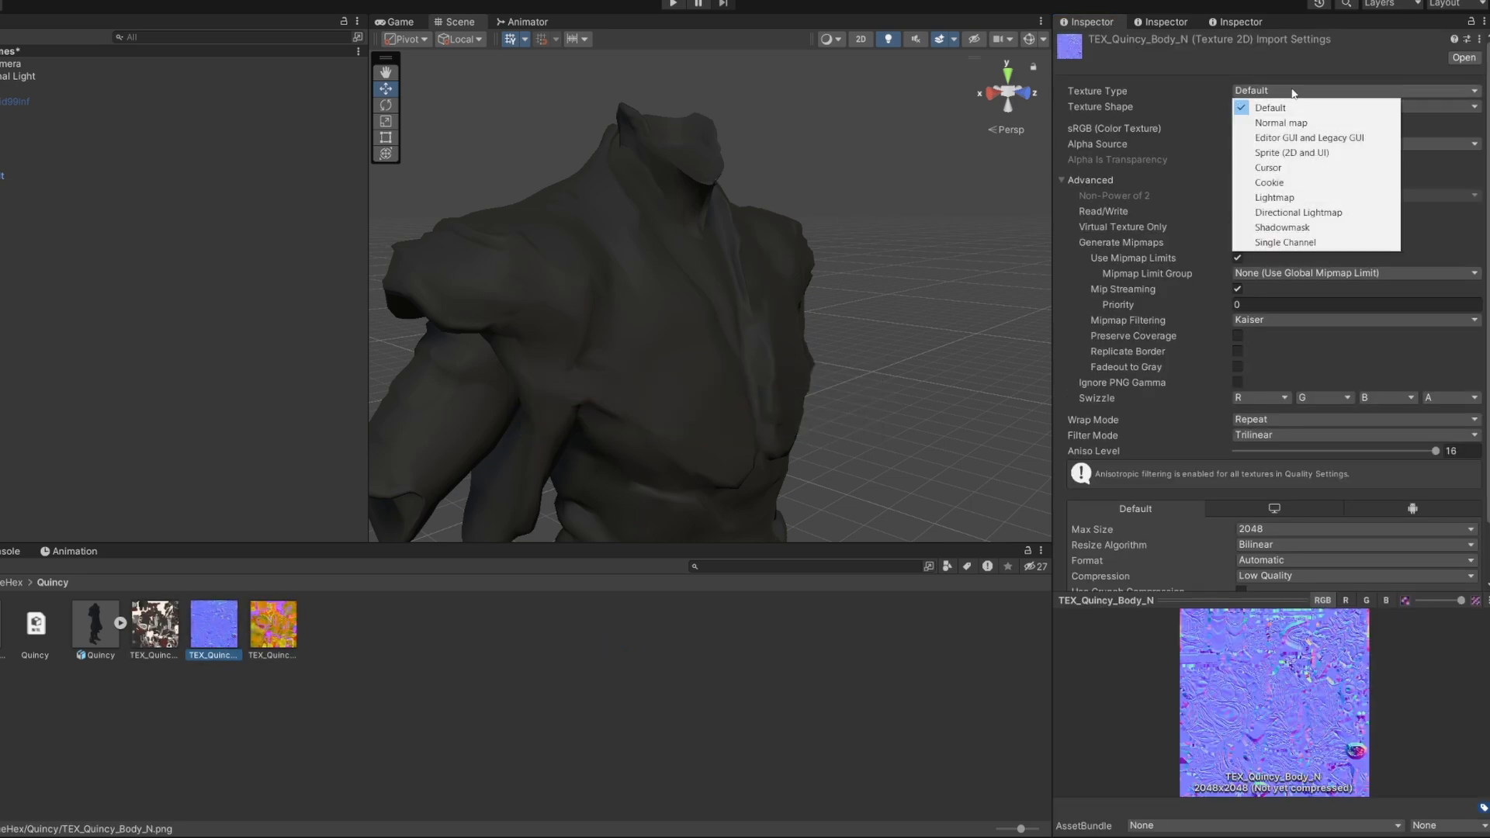
{"action": "left_click", "coordinate": [1264, 126]}
{"action": "scroll", "coordinate": [1455, 500], "scroll_direction": "down", "scroll_amount": 2}
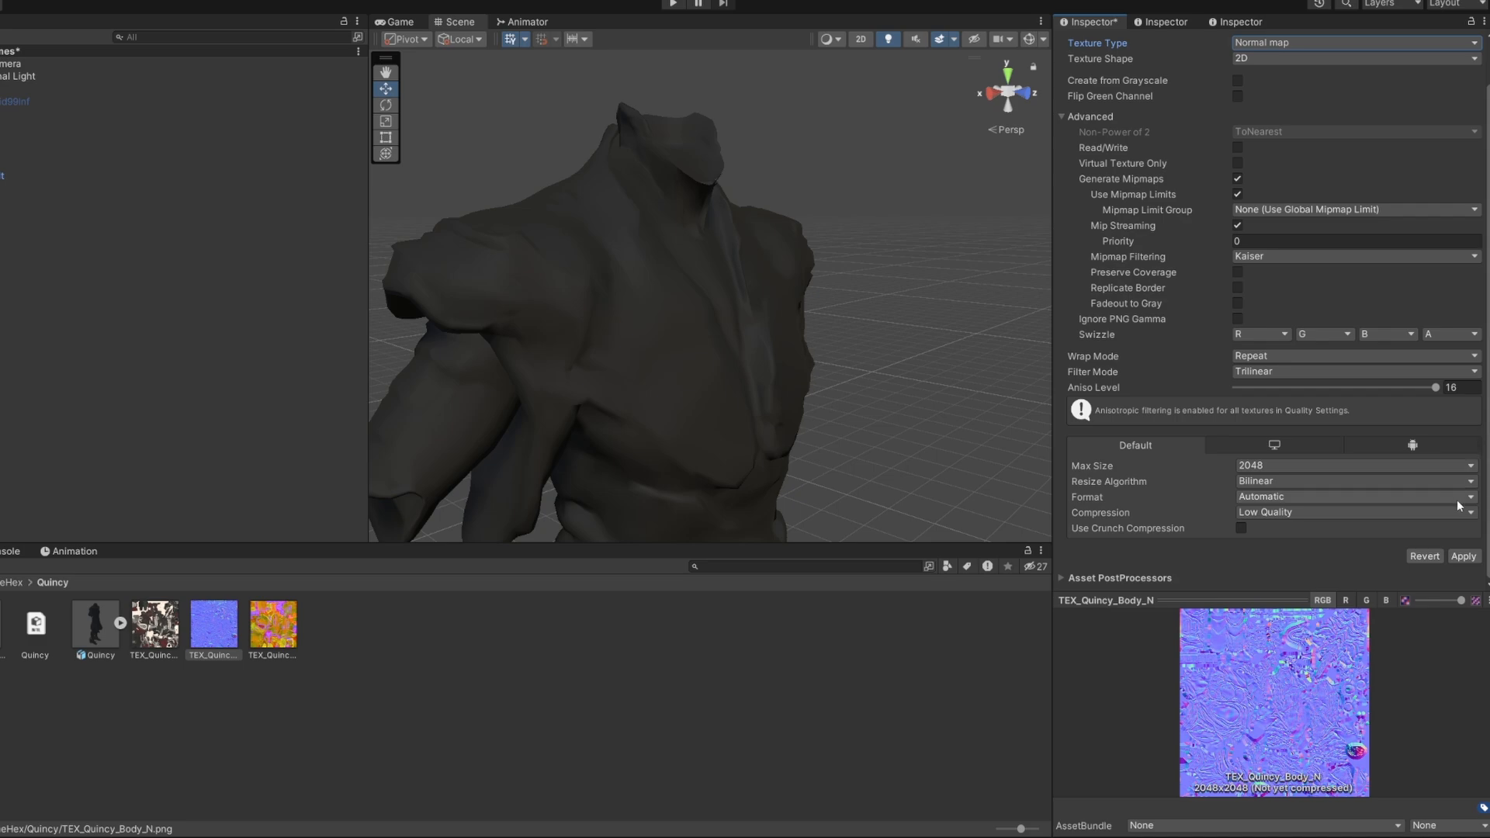
{"action": "left_click", "coordinate": [1462, 556]}
Disable sRGB (Color Texture) for TEX_Quincy_Body_ORM and apply the change
{"action": "left_click", "coordinate": [271, 634]}
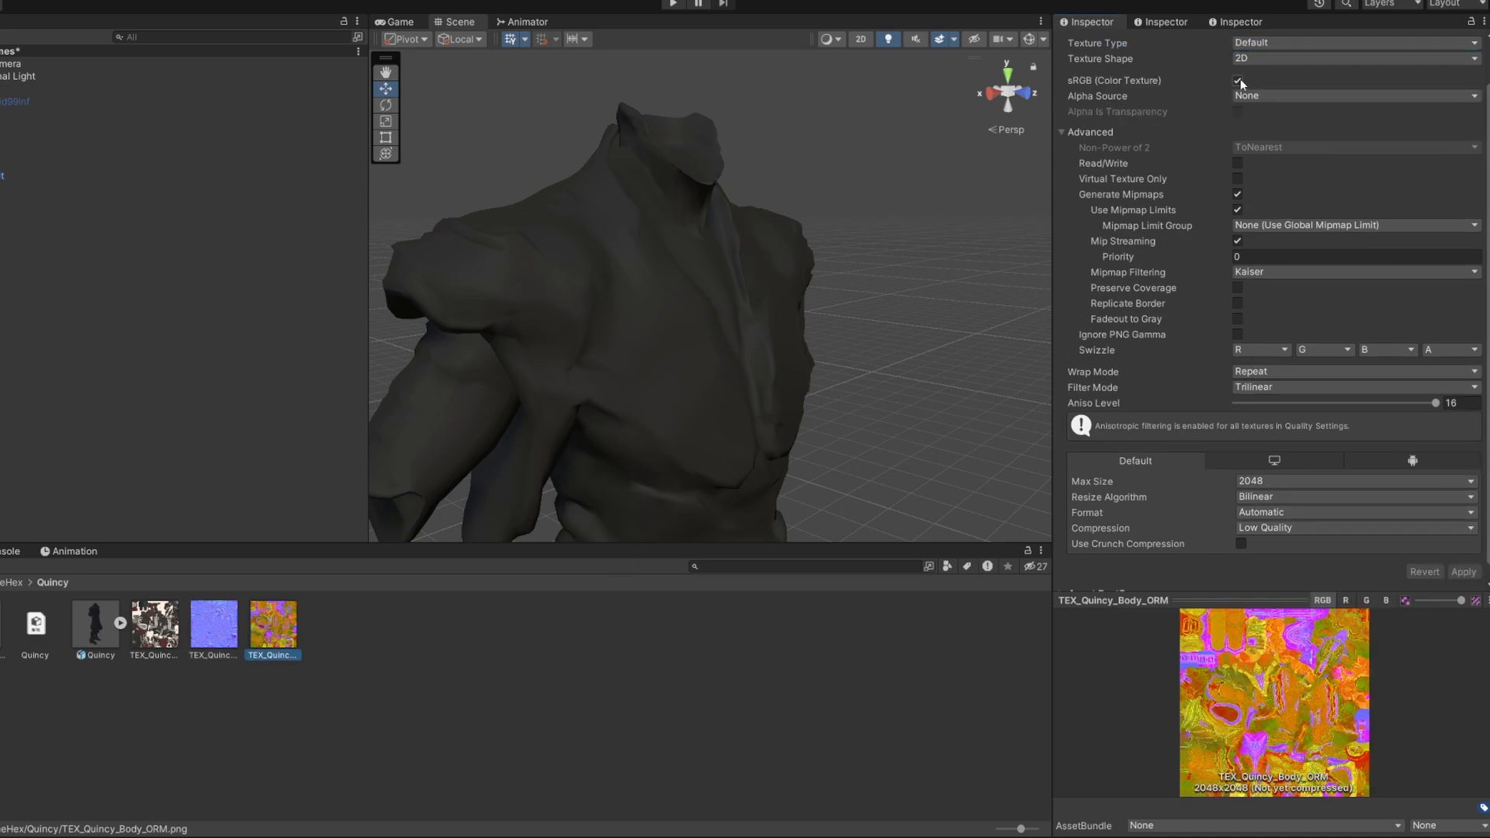
{"action": "left_click", "coordinate": [1237, 80]}
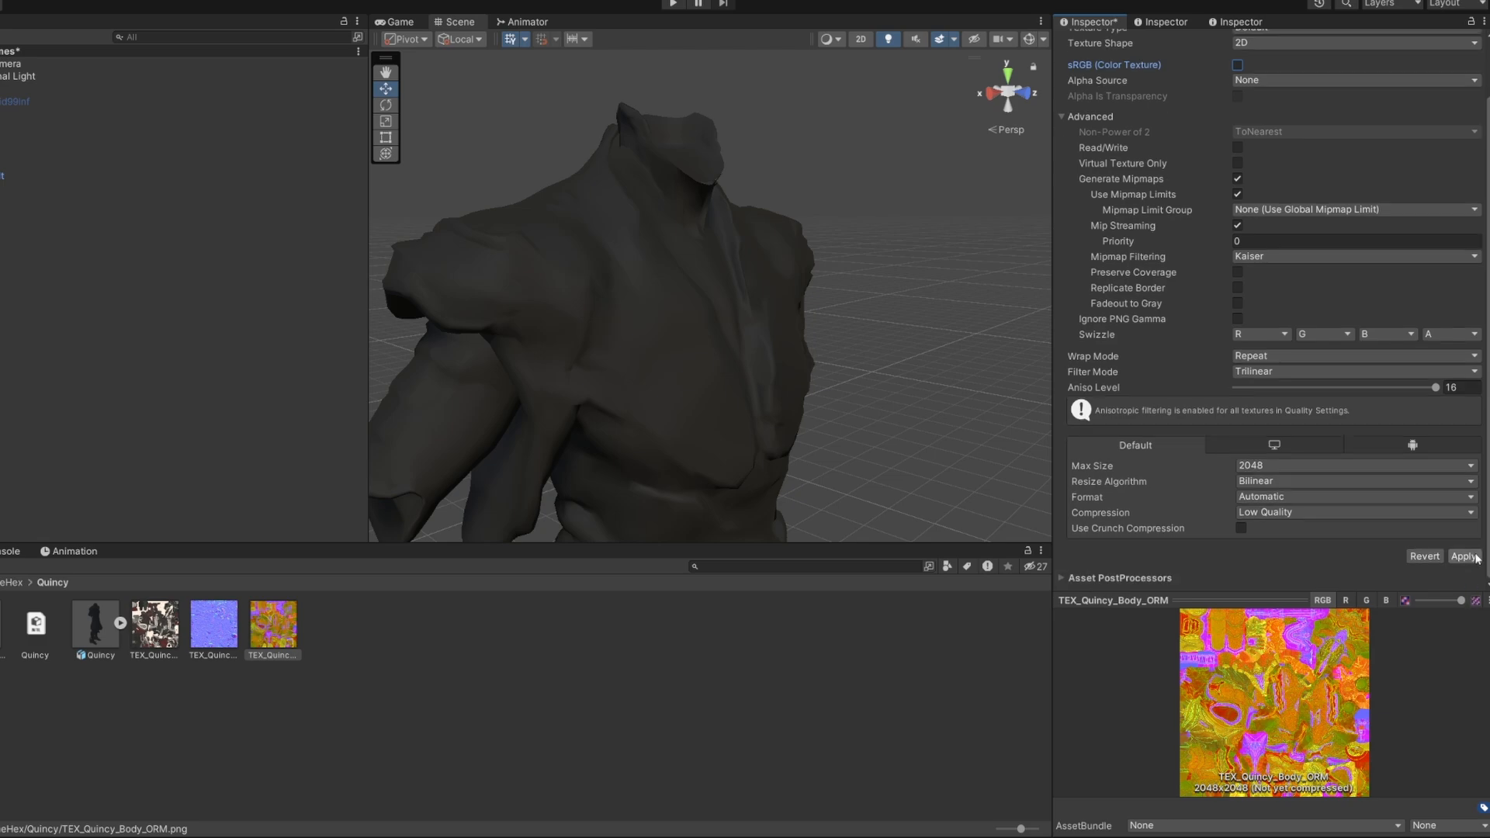
{"action": "left_click", "coordinate": [1464, 556]}
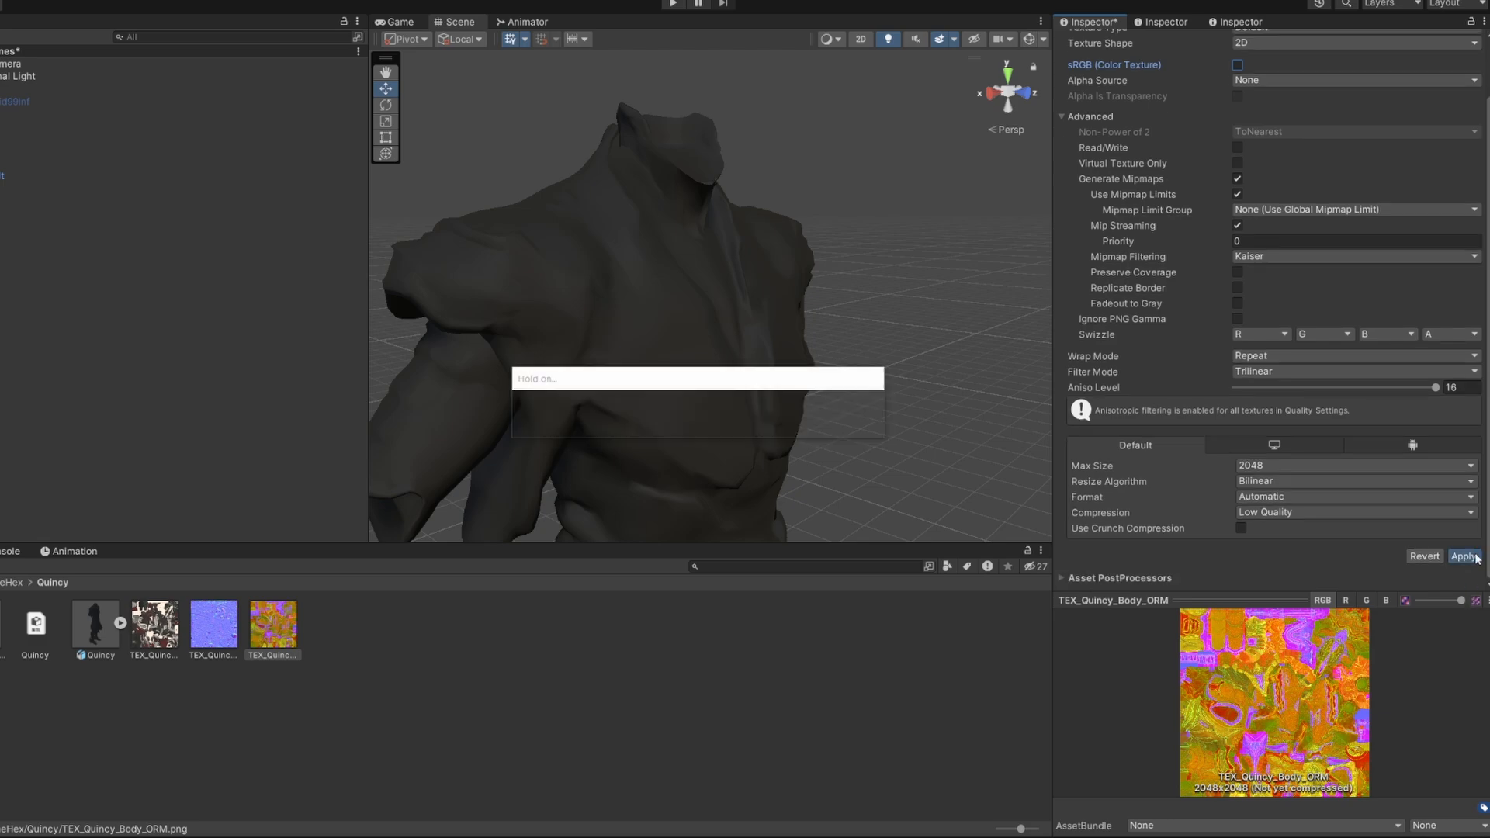
Assign the Rero Standard (Metallic Setup) shader to FrumentariusBodyMaterial
{"action": "left_click", "coordinate": [539, 658]}
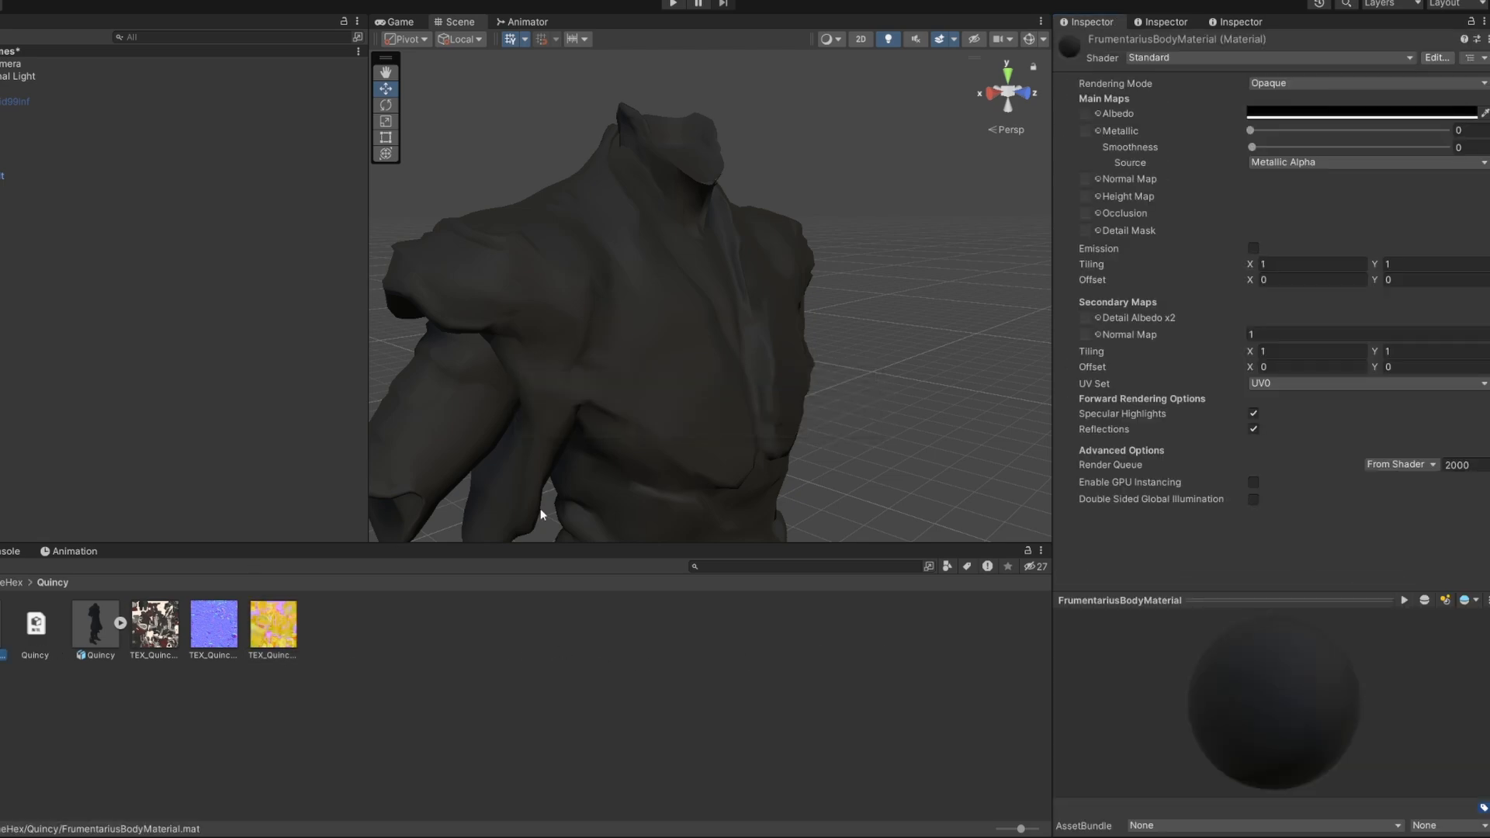
{"action": "left_click", "coordinate": [1227, 55]}
{"action": "type", "text": "re"}
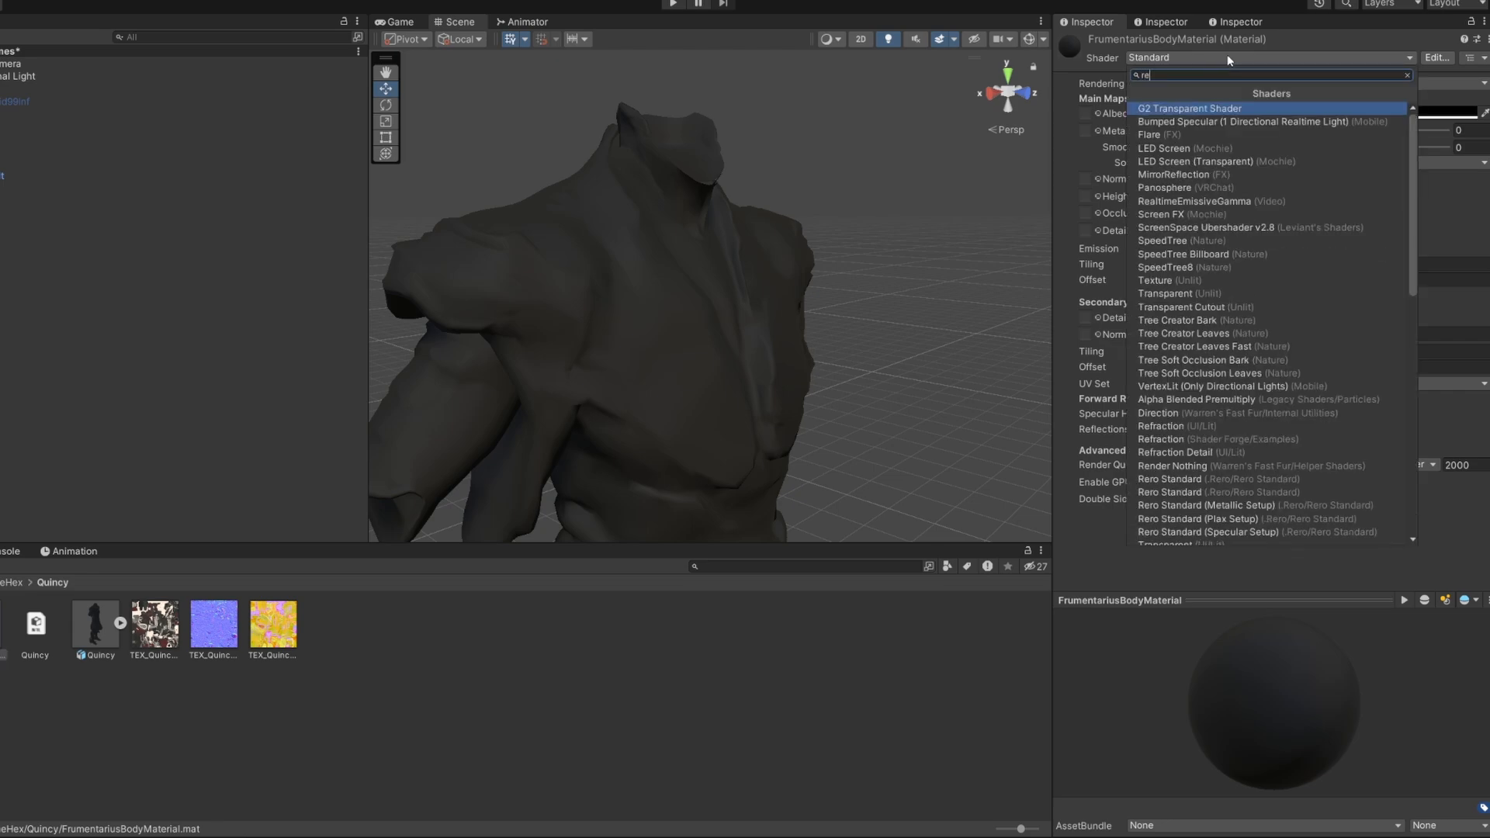
{"action": "type", "text": "ro"}
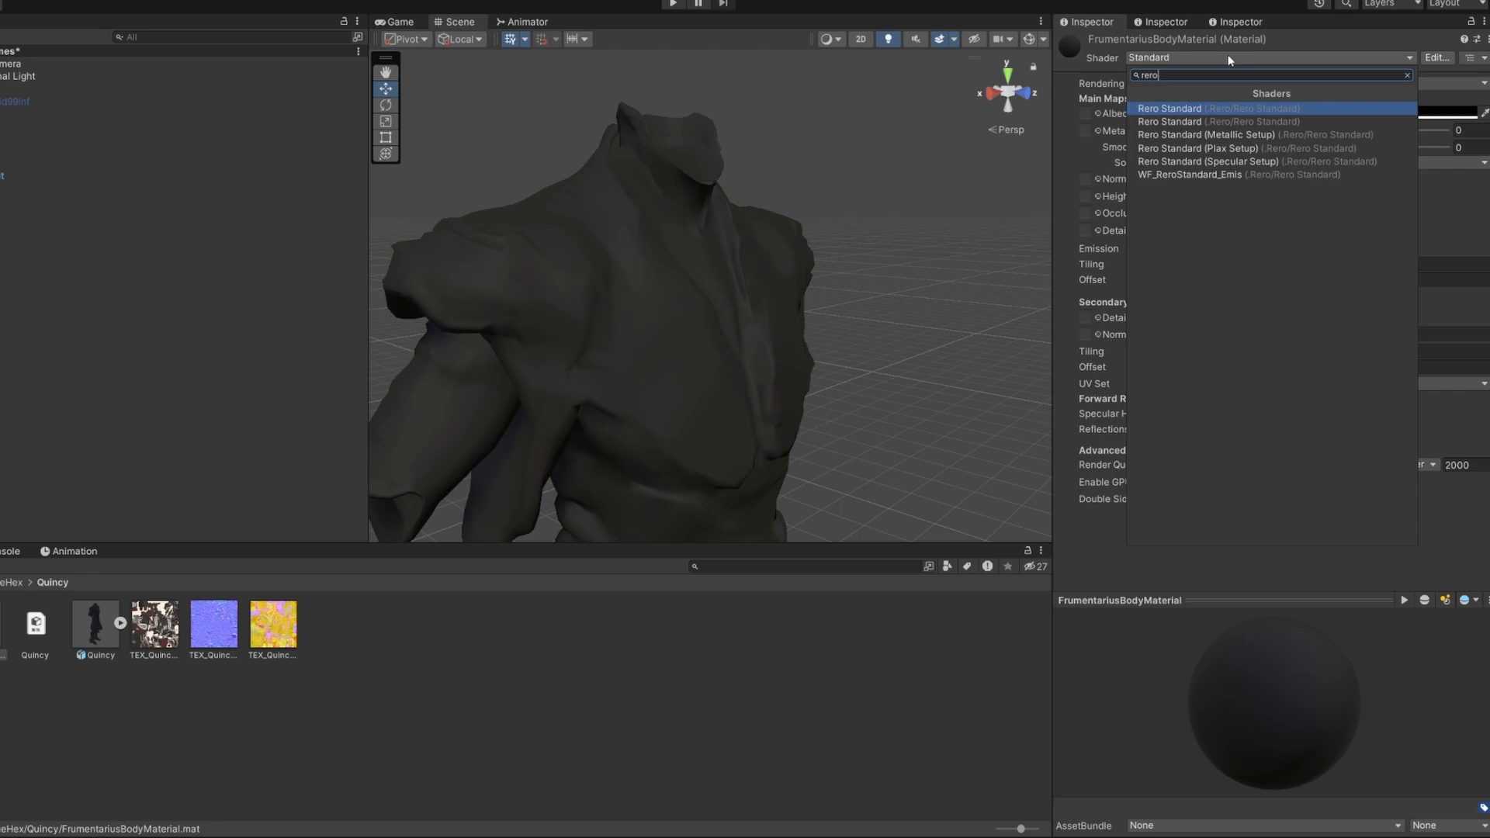
{"action": "left_click", "coordinate": [1278, 136]}
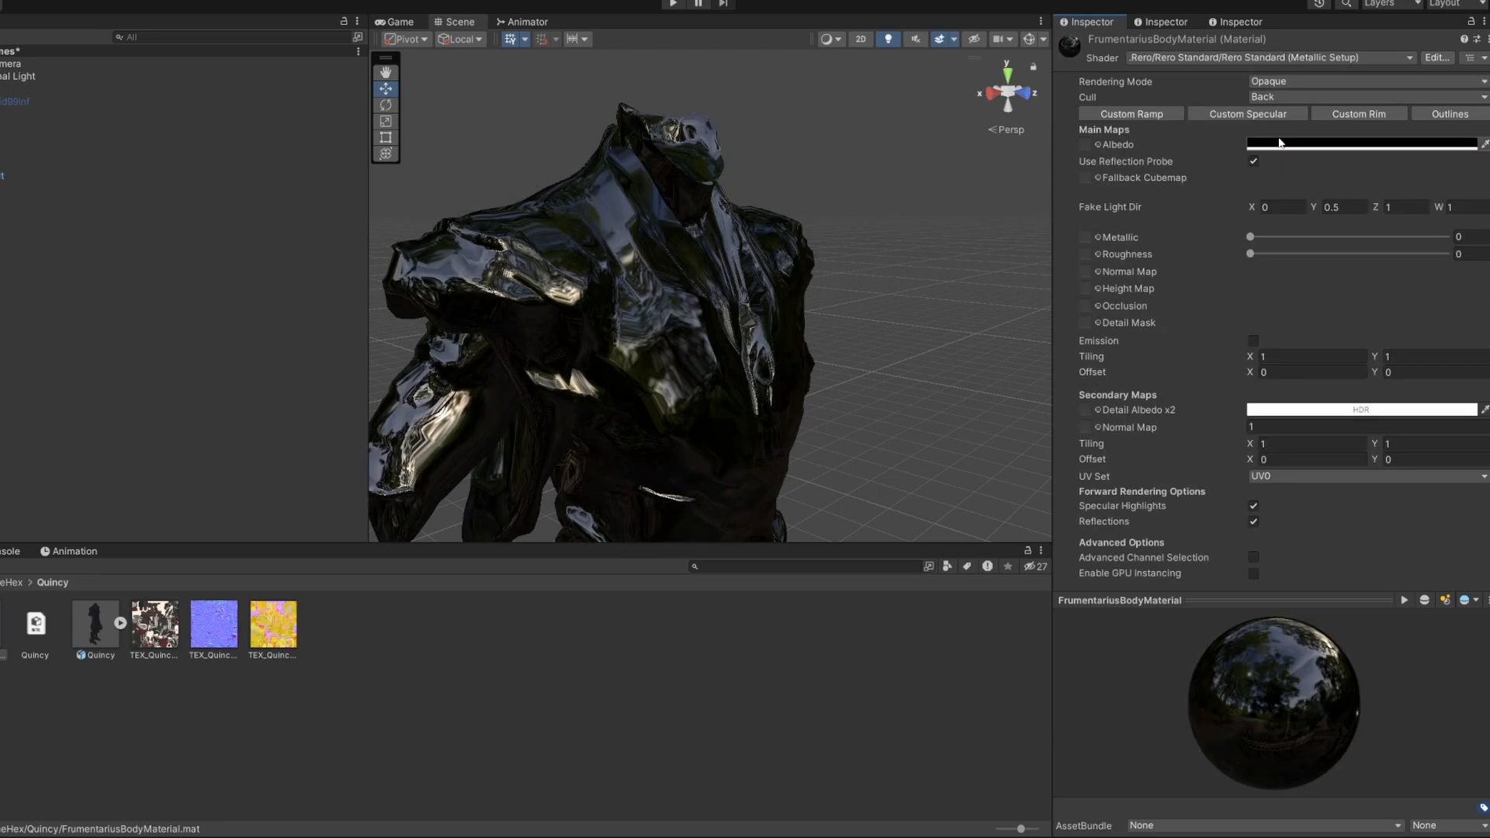
Set the body material's albedo color to white (FFFFFF) and choose Cubemap as its fallback cubemap
{"action": "left_click", "coordinate": [1280, 143]}
{"action": "left_click_drag", "start_coordinate": [1348, 268], "coordinate": [1334, 225]}
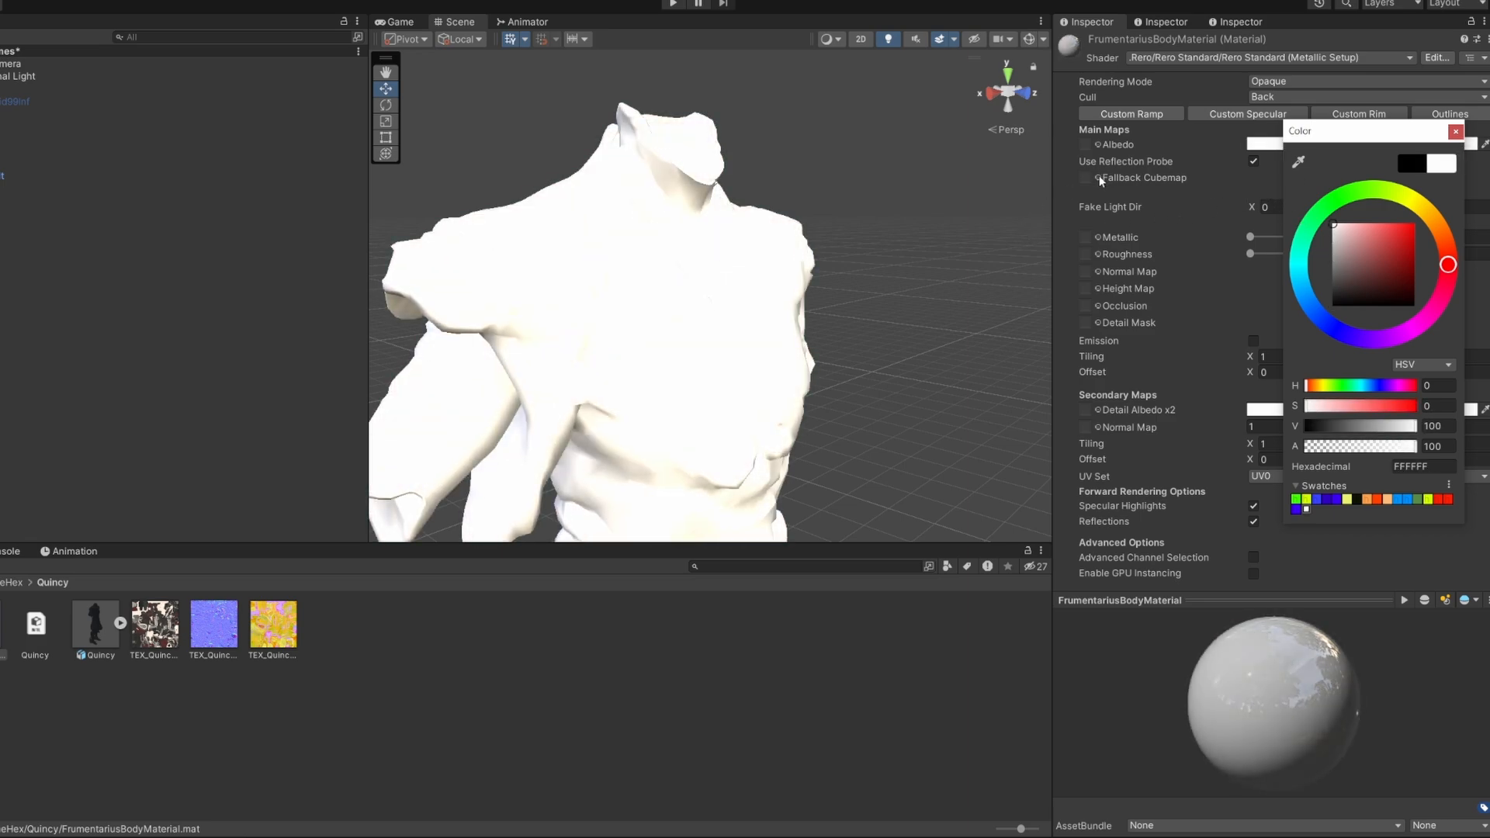
{"action": "left_click", "coordinate": [1098, 176]}
{"action": "left_click", "coordinate": [1225, 252]}
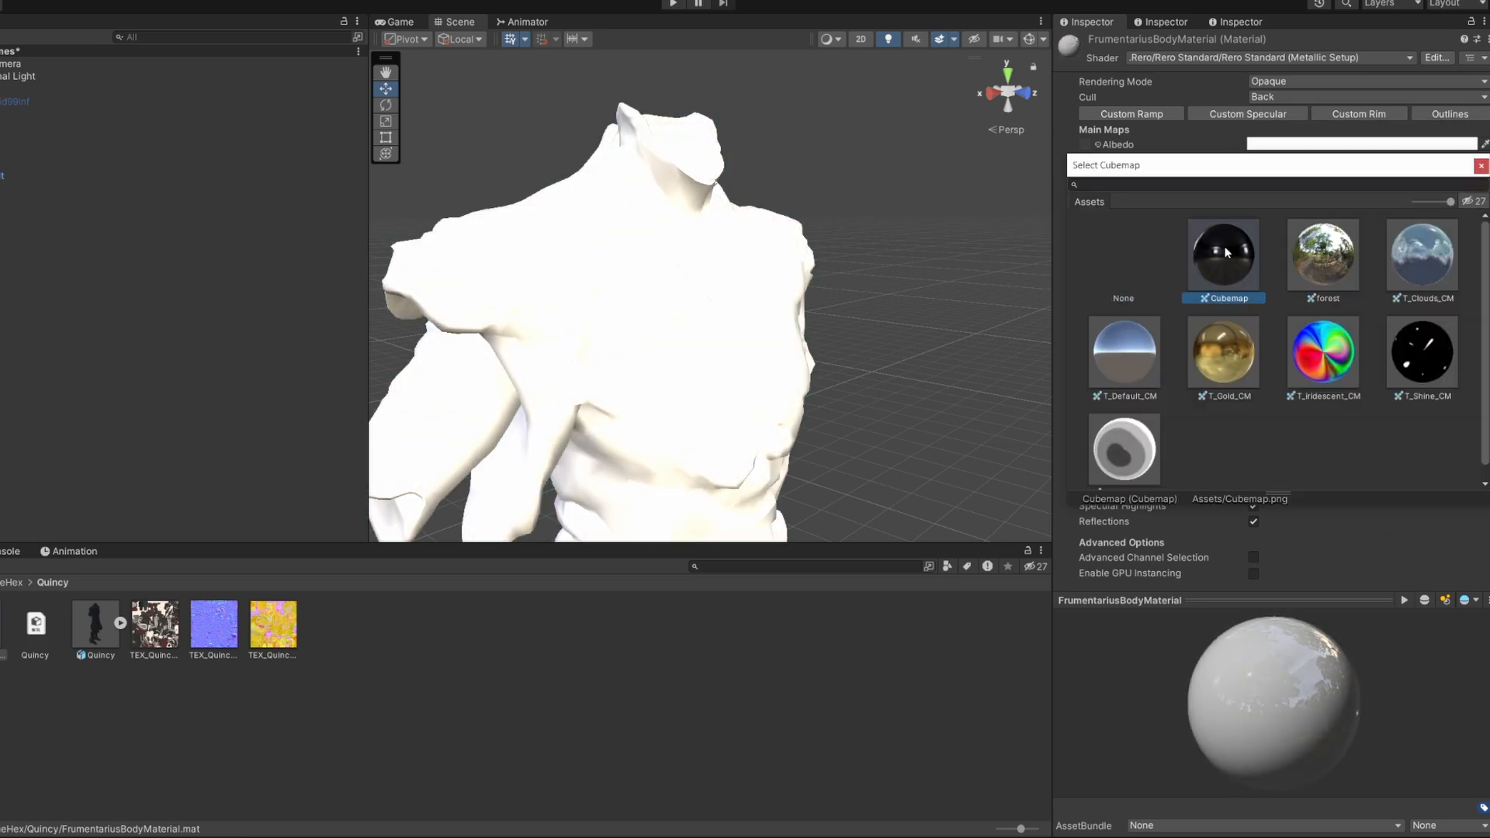
{"action": "right_click_drag", "start_coordinate": [990, 224], "coordinate": [962, 252]}
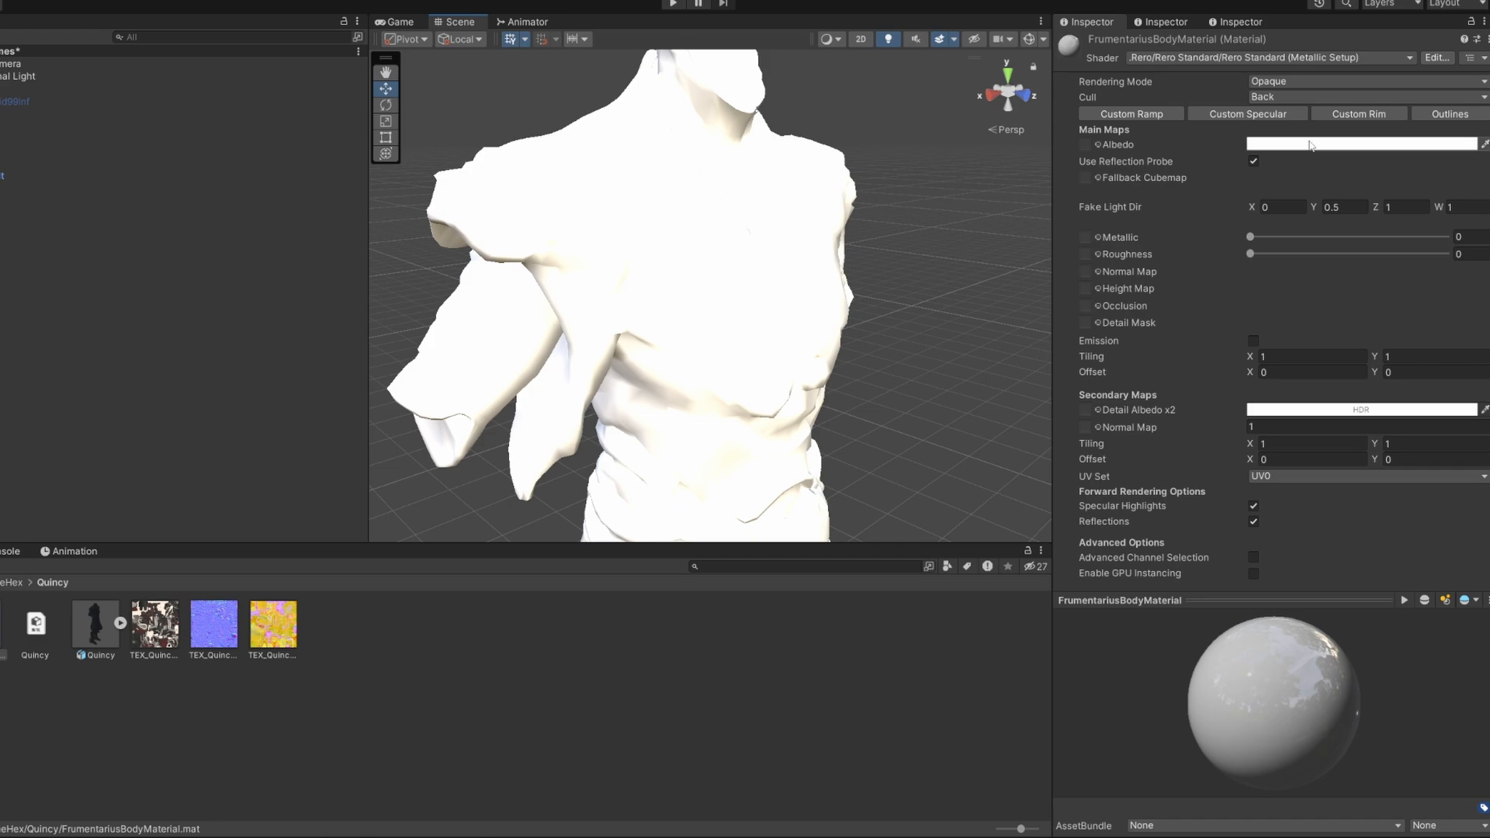
Enable Custom Rim on the body material, reduce the rim range to its minimum, and assign Cubemap as the fallback cubemap
{"action": "left_click", "coordinate": [1350, 114]}
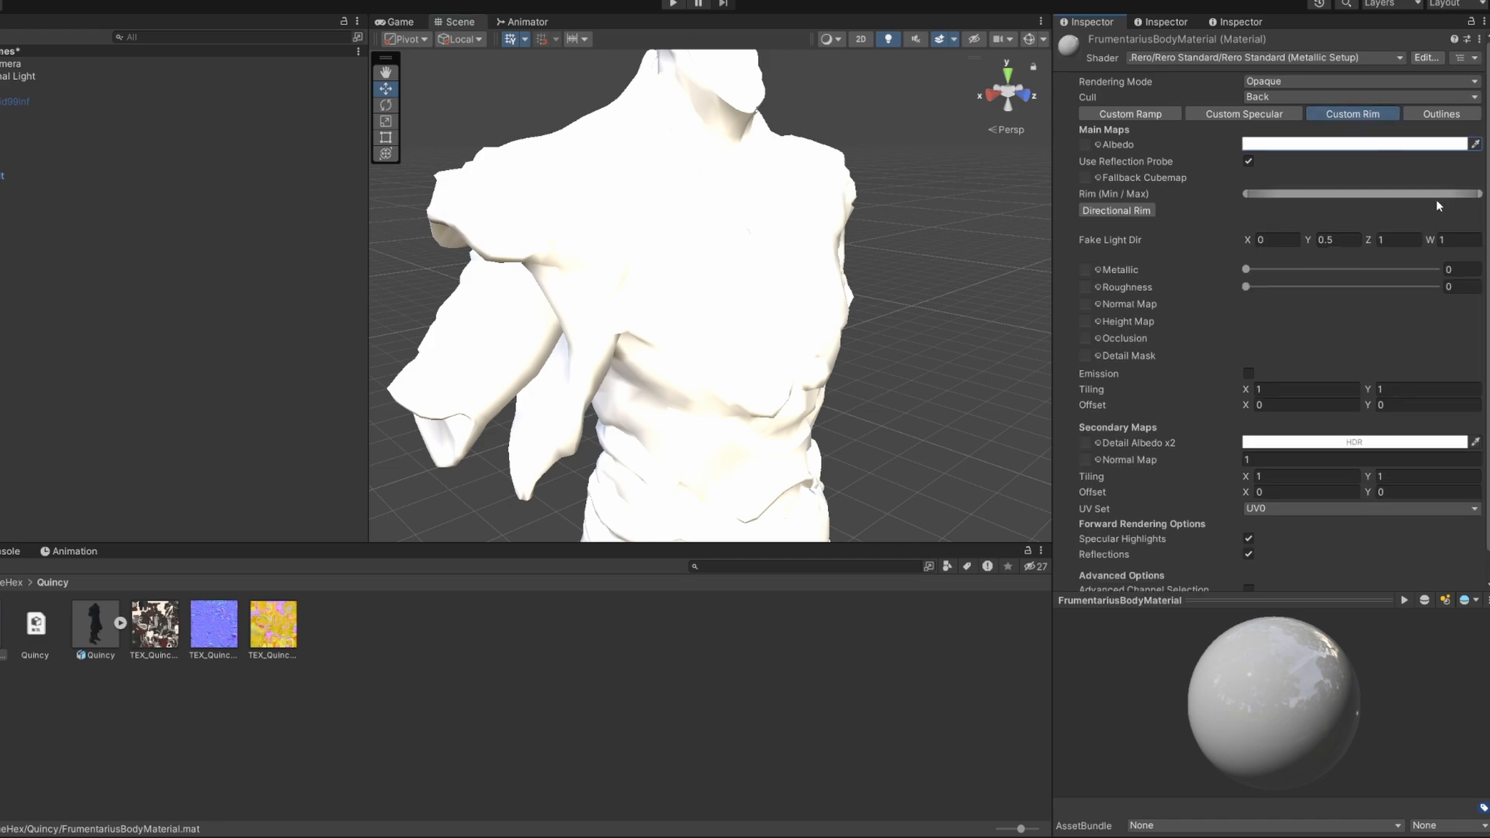
{"action": "left_click_drag", "start_coordinate": [1476, 195], "coordinate": [1193, 184]}
{"action": "left_click", "coordinate": [1098, 178]}
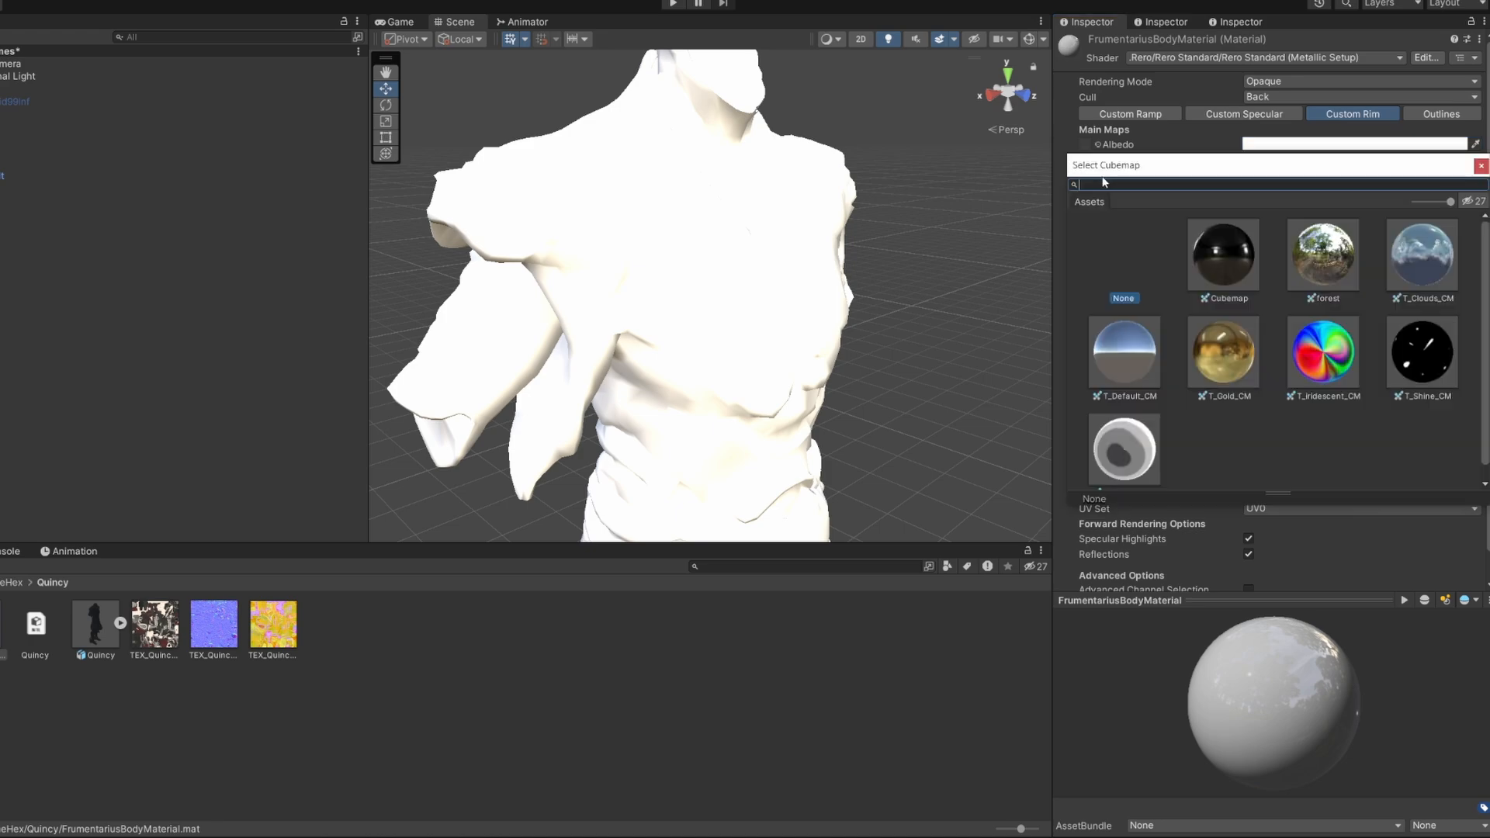
{"action": "double_click", "coordinate": [1170, 263]}
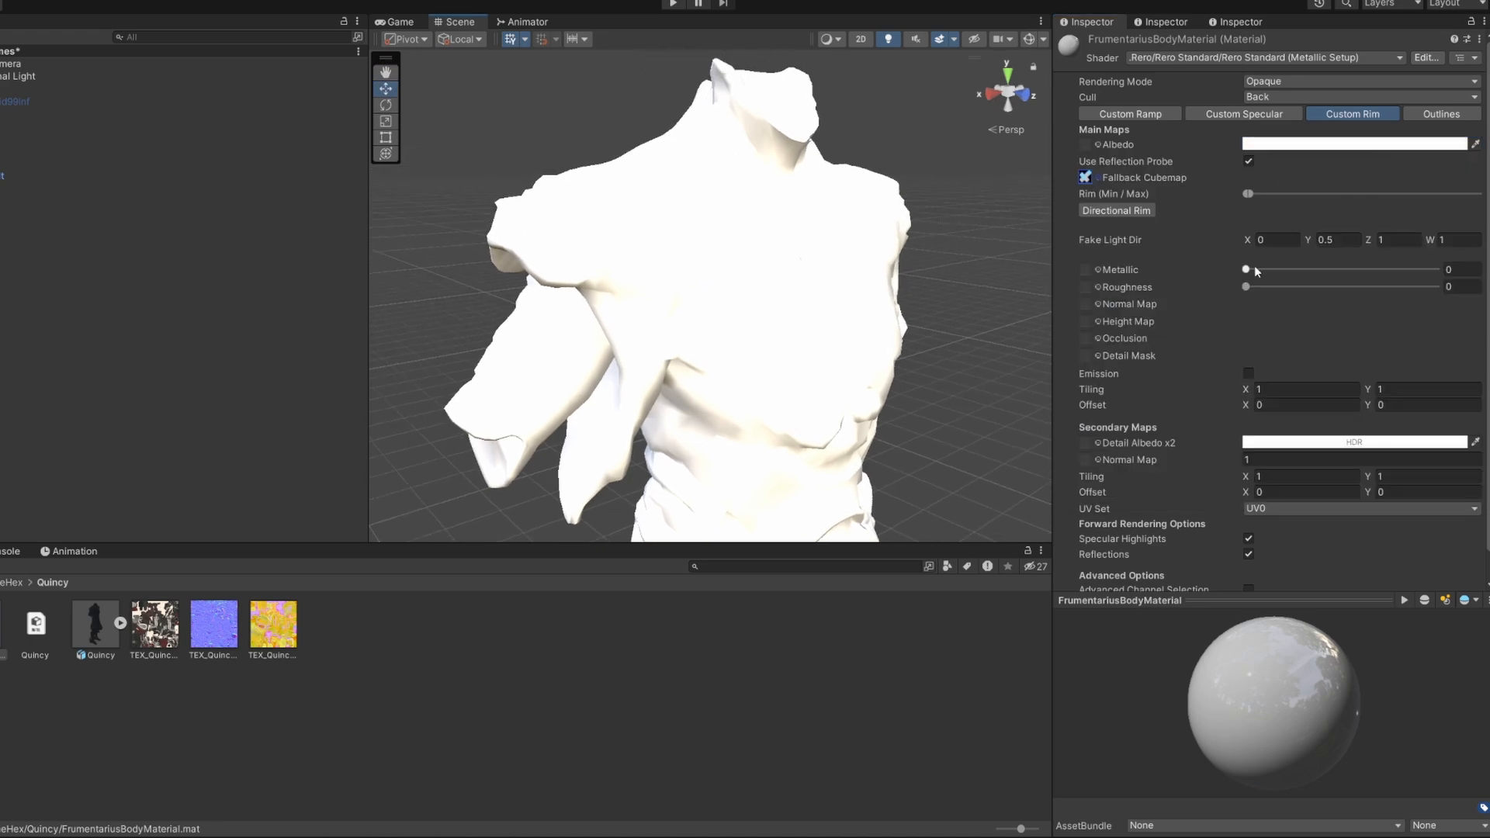
Enable GPU instancing and advanced channel selection for the body material, and set both Metallic and Roughness to 1
{"action": "scroll", "coordinate": [1251, 277], "scroll_direction": "down", "scroll_amount": 1}
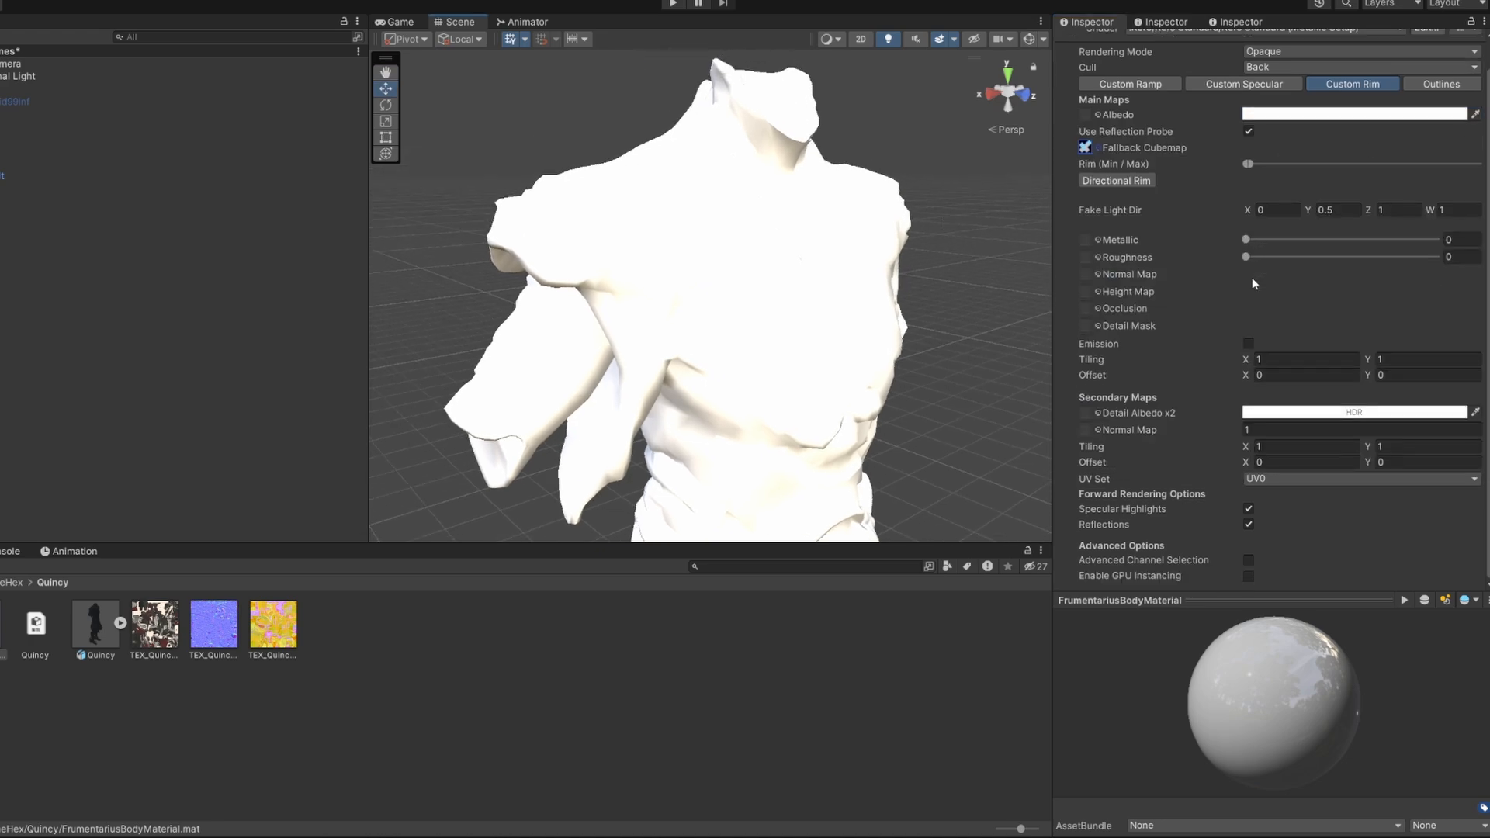
{"action": "left_click", "coordinate": [1248, 576]}
{"action": "left_click", "coordinate": [1250, 560]}
{"action": "scroll", "coordinate": [1258, 560], "scroll_direction": "up", "scroll_amount": 1}
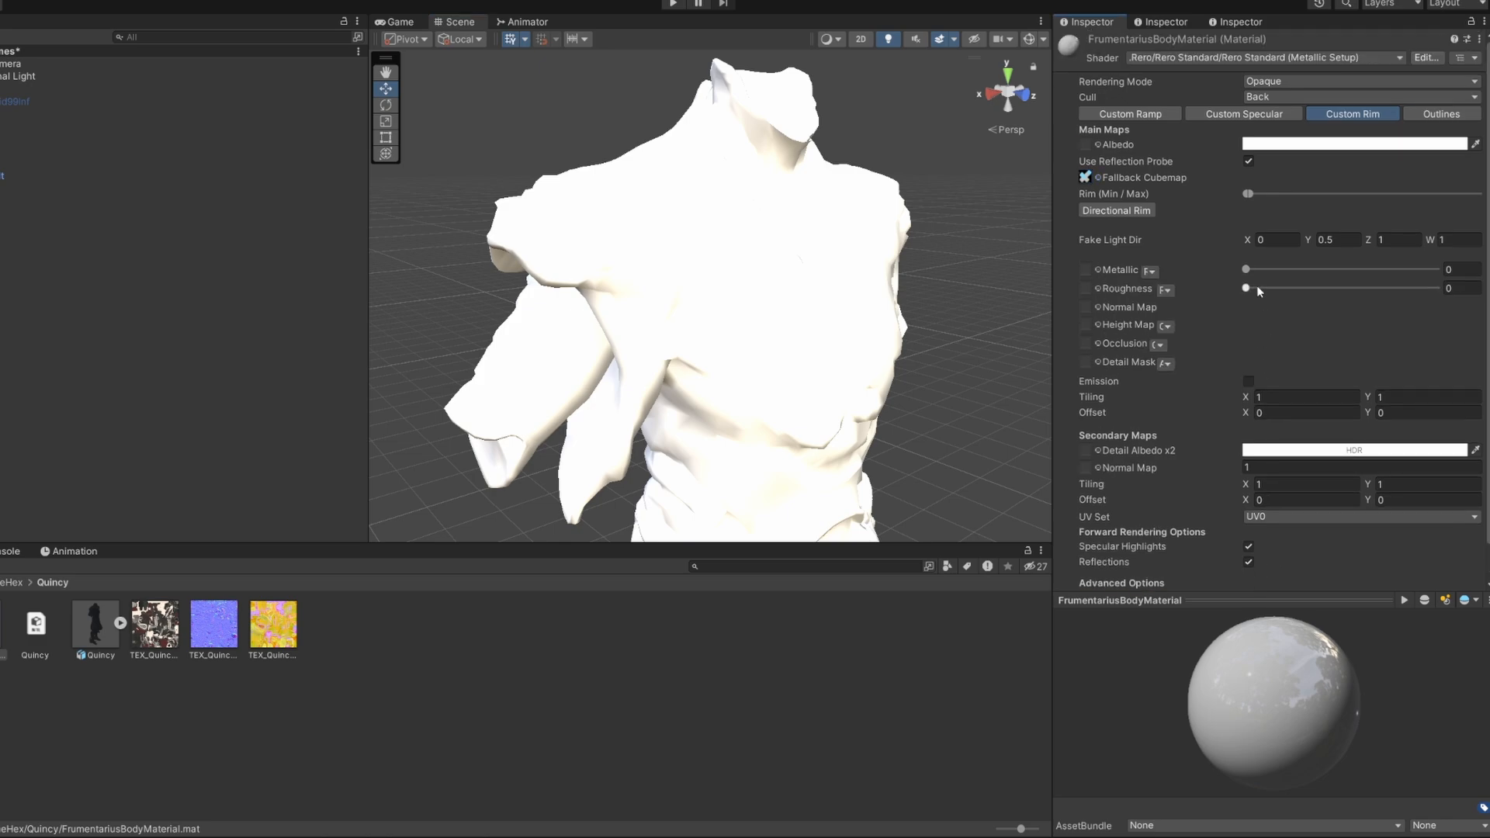
{"action": "left_click_drag", "start_coordinate": [1265, 269], "coordinate": [1436, 270]}
{"action": "left_click_drag", "start_coordinate": [1270, 288], "coordinate": [1436, 288]}
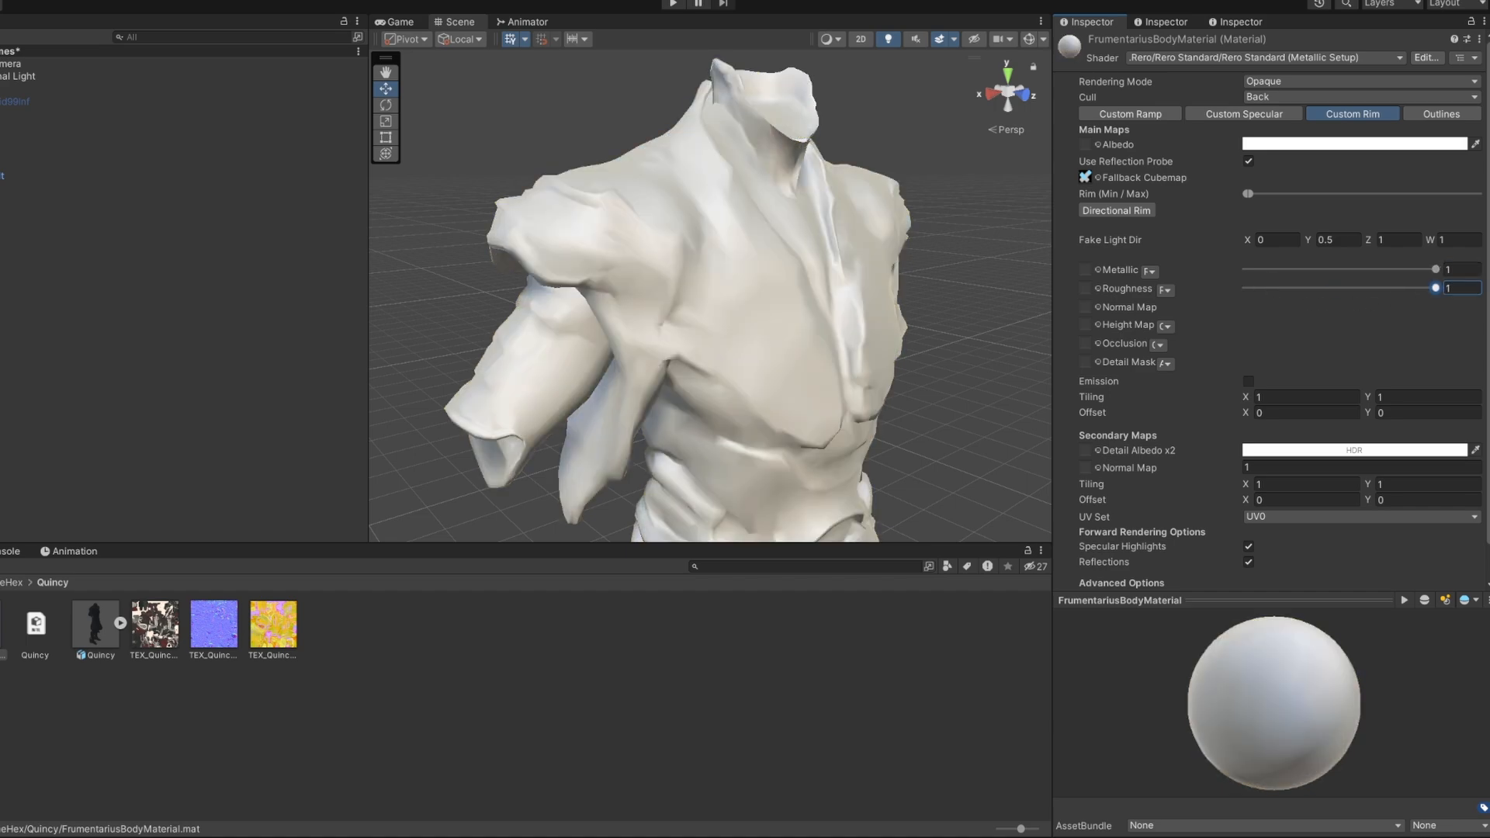
Assign the Quincy normal texture to Normal Map, the base color texture to Albedo, and the ORM texture to Occlusion, Roughness and Metallic
{"action": "left_click_drag", "start_coordinate": [222, 630], "coordinate": [1101, 304]}
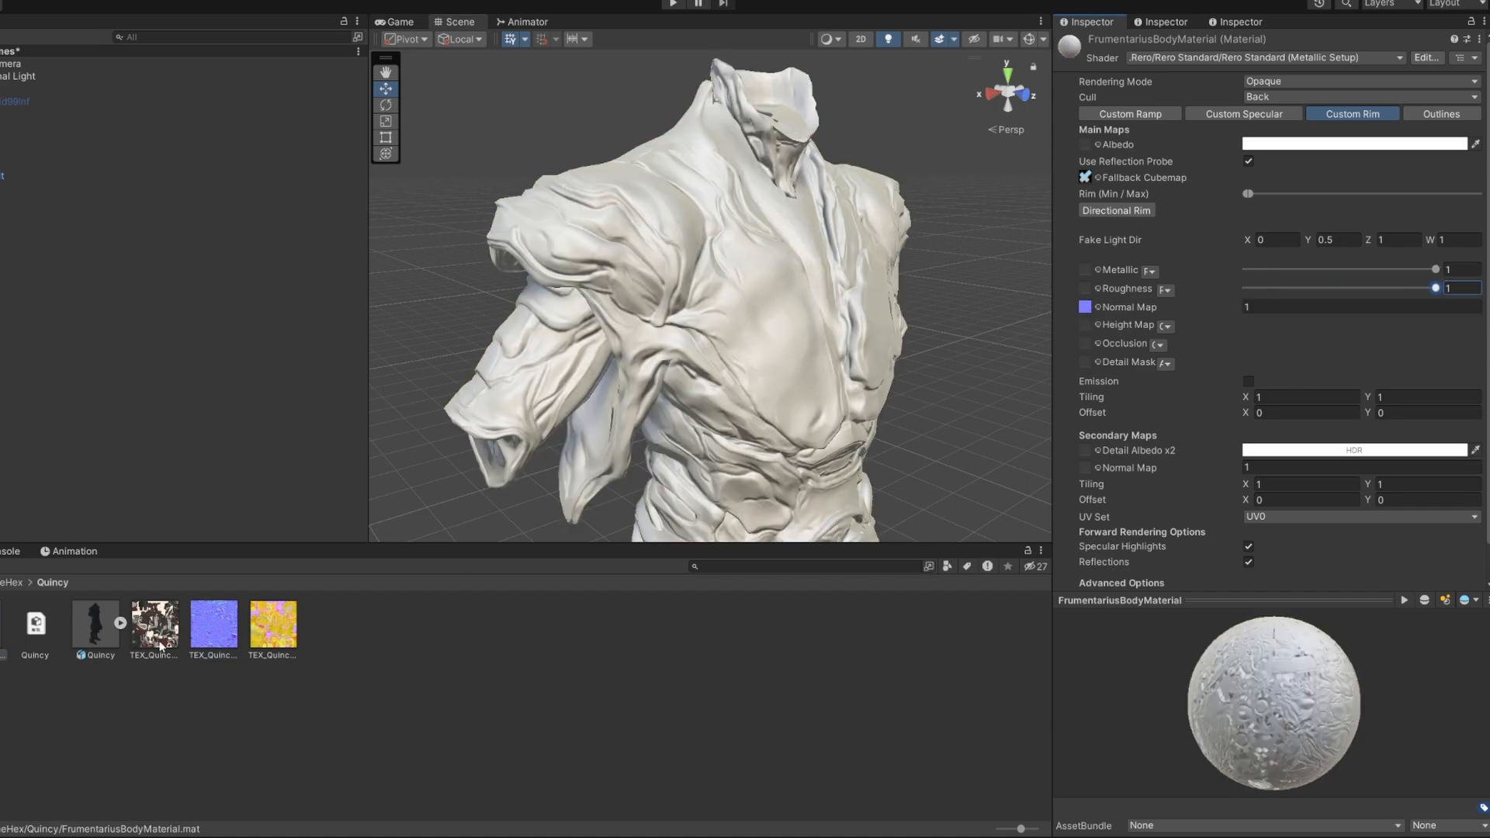
{"action": "left_click_drag", "start_coordinate": [160, 646], "coordinate": [1086, 145]}
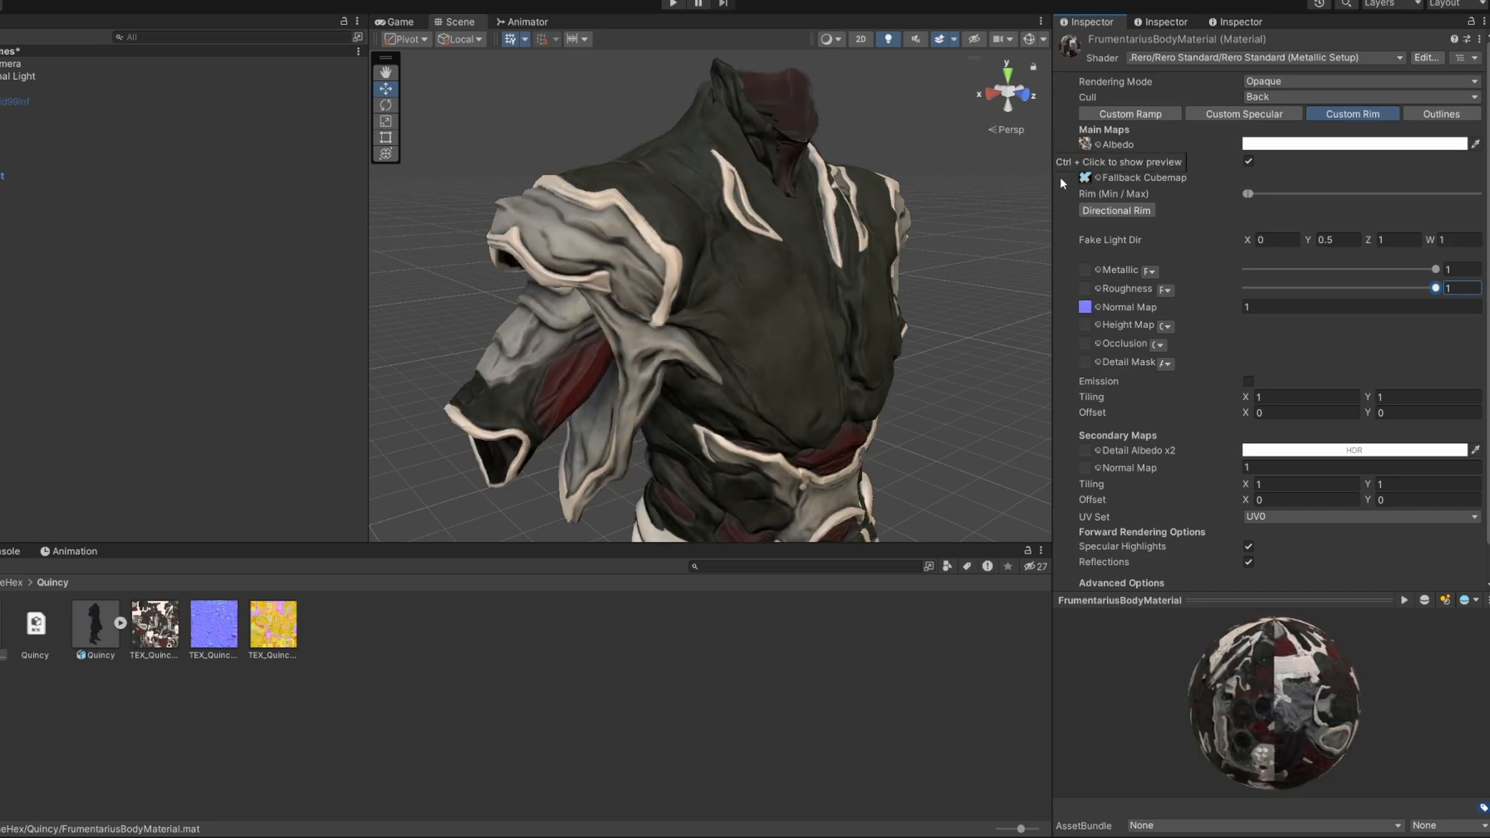
{"action": "mouse_move", "coordinate": [276, 631]}
{"action": "left_mouse_down"}
{"action": "mouse_move", "coordinate": [313, 638]}
{"action": "mouse_move", "coordinate": [879, 526]}
{"action": "mouse_move", "coordinate": [1085, 343]}
{"action": "left_mouse_up"}
{"action": "mouse_move", "coordinate": [287, 643]}
{"action": "left_mouse_down"}
{"action": "mouse_move", "coordinate": [1098, 281]}
{"action": "mouse_move", "coordinate": [1086, 289]}
{"action": "left_mouse_up"}
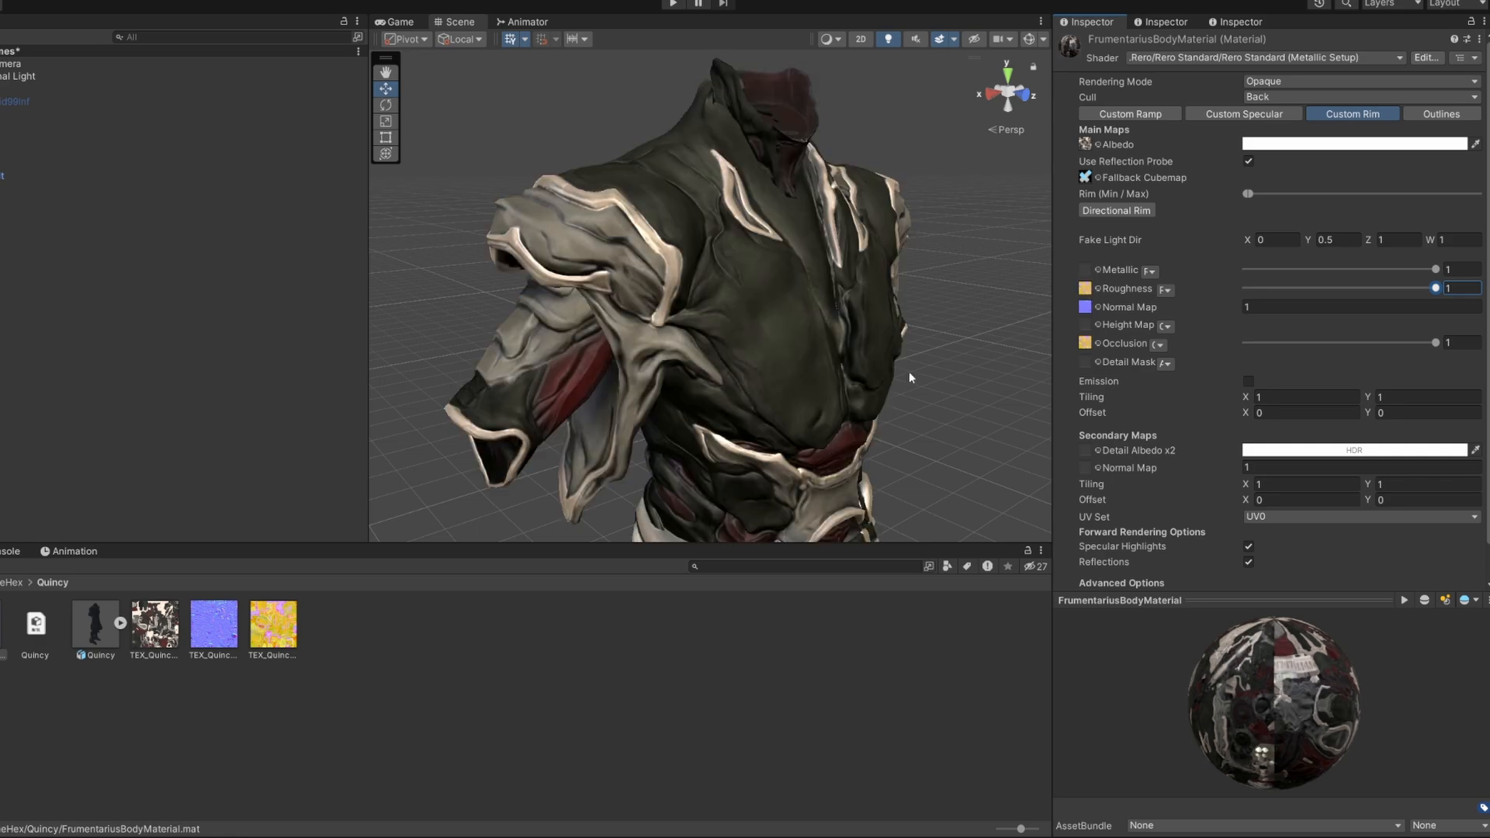
{"action": "left_click_drag", "start_coordinate": [264, 634], "coordinate": [1085, 270]}
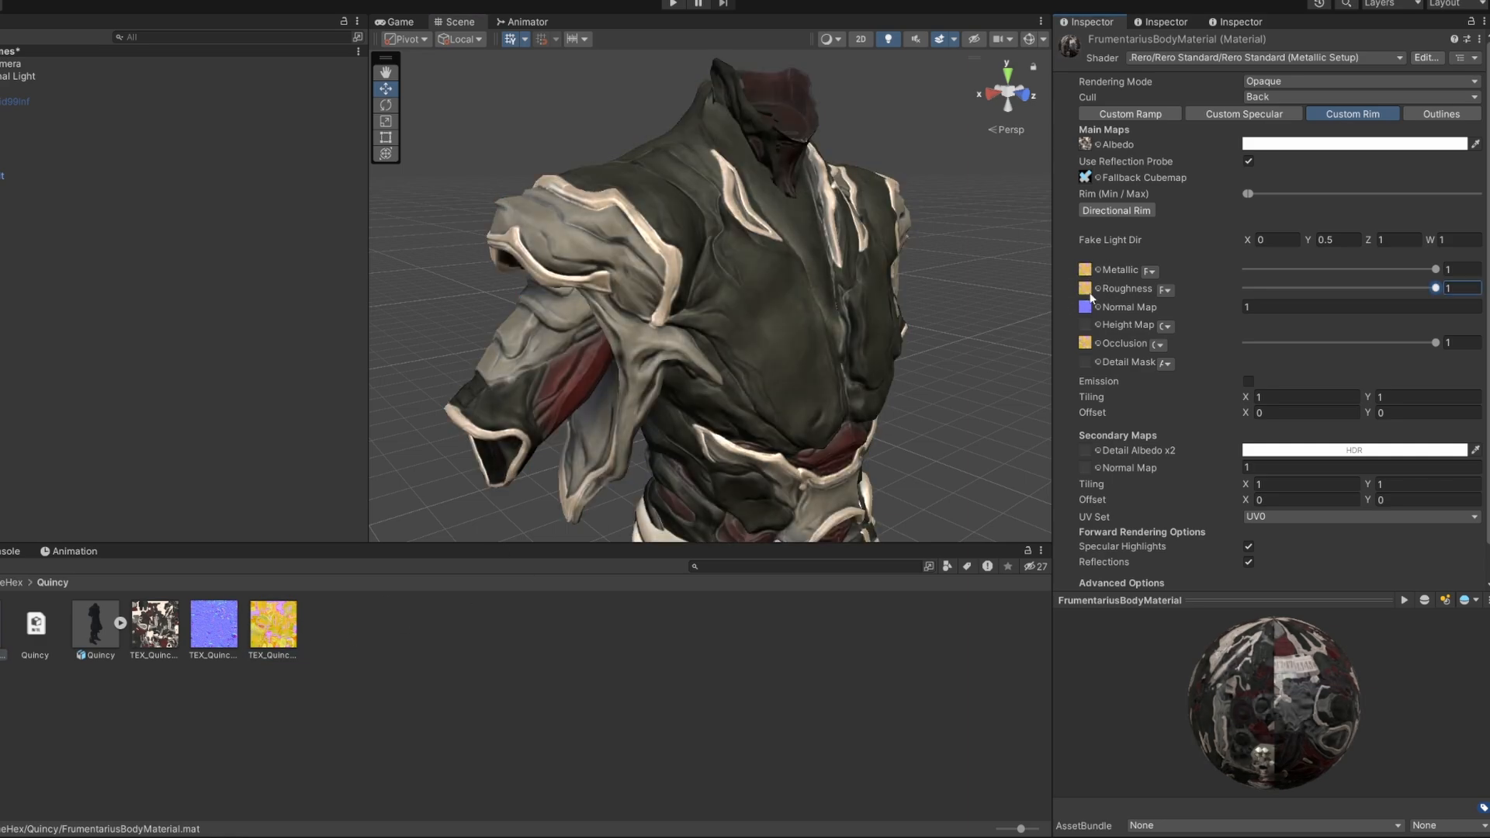
Set the ORM texture channels to B for Metallic, G for Roughness and R for Occlusion
{"action": "left_click", "coordinate": [1147, 272]}
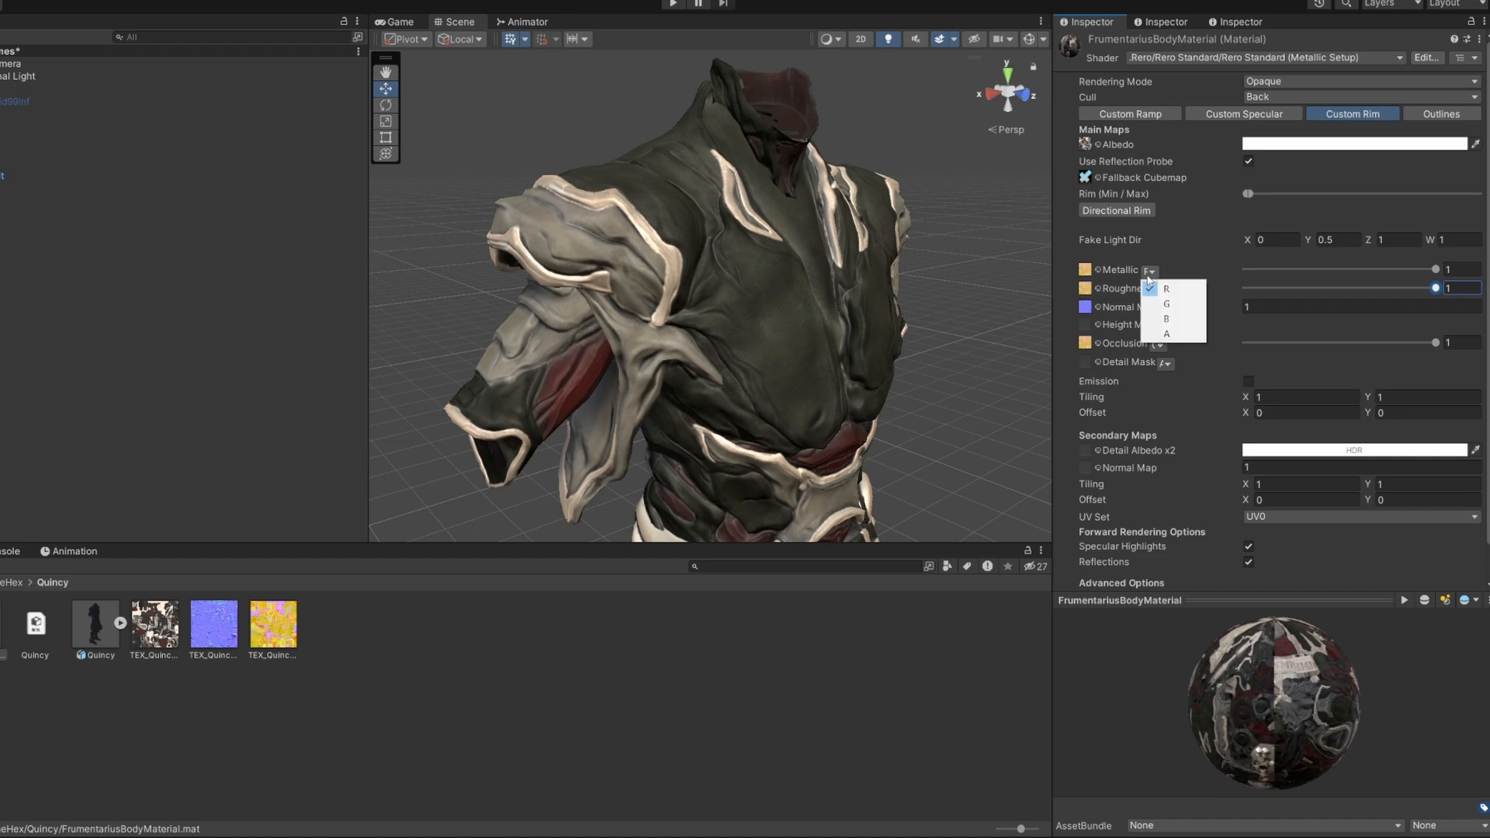
{"action": "left_click", "coordinate": [1173, 319]}
{"action": "left_click", "coordinate": [1162, 290]}
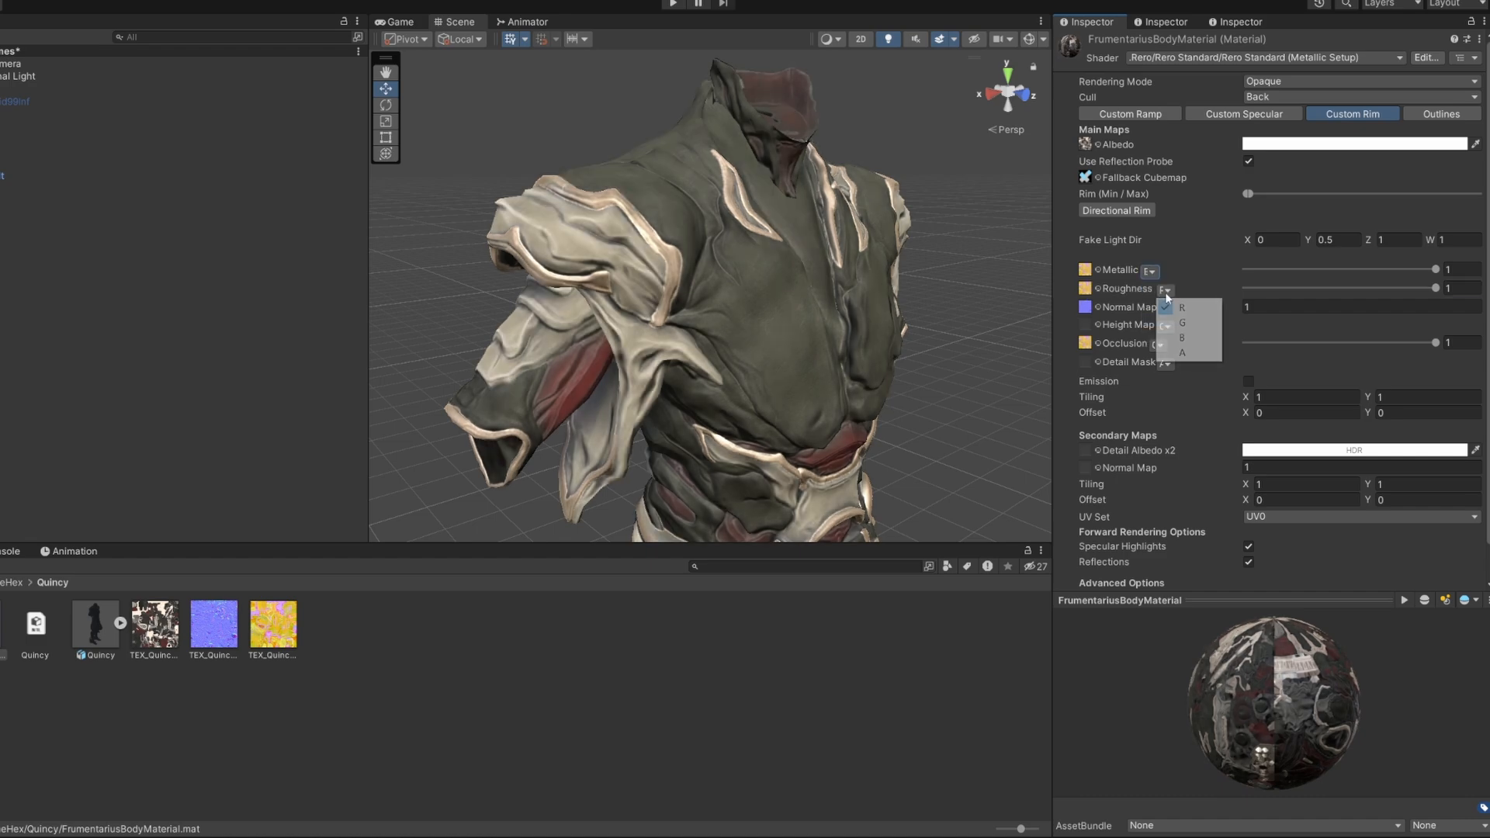
{"action": "left_click", "coordinate": [1188, 324]}
{"action": "left_click", "coordinate": [1158, 344]}
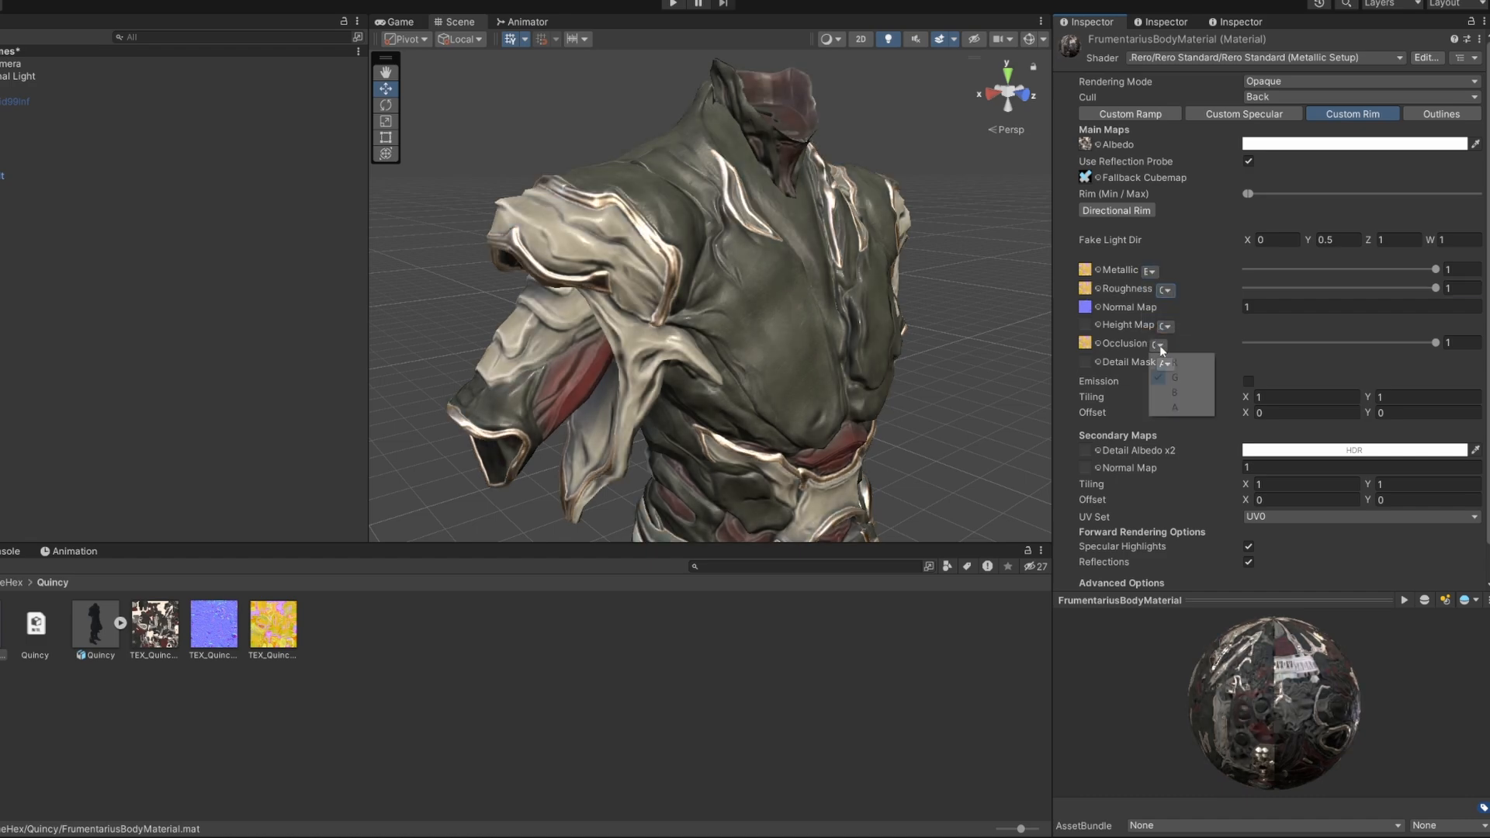
{"action": "left_click", "coordinate": [1181, 366]}
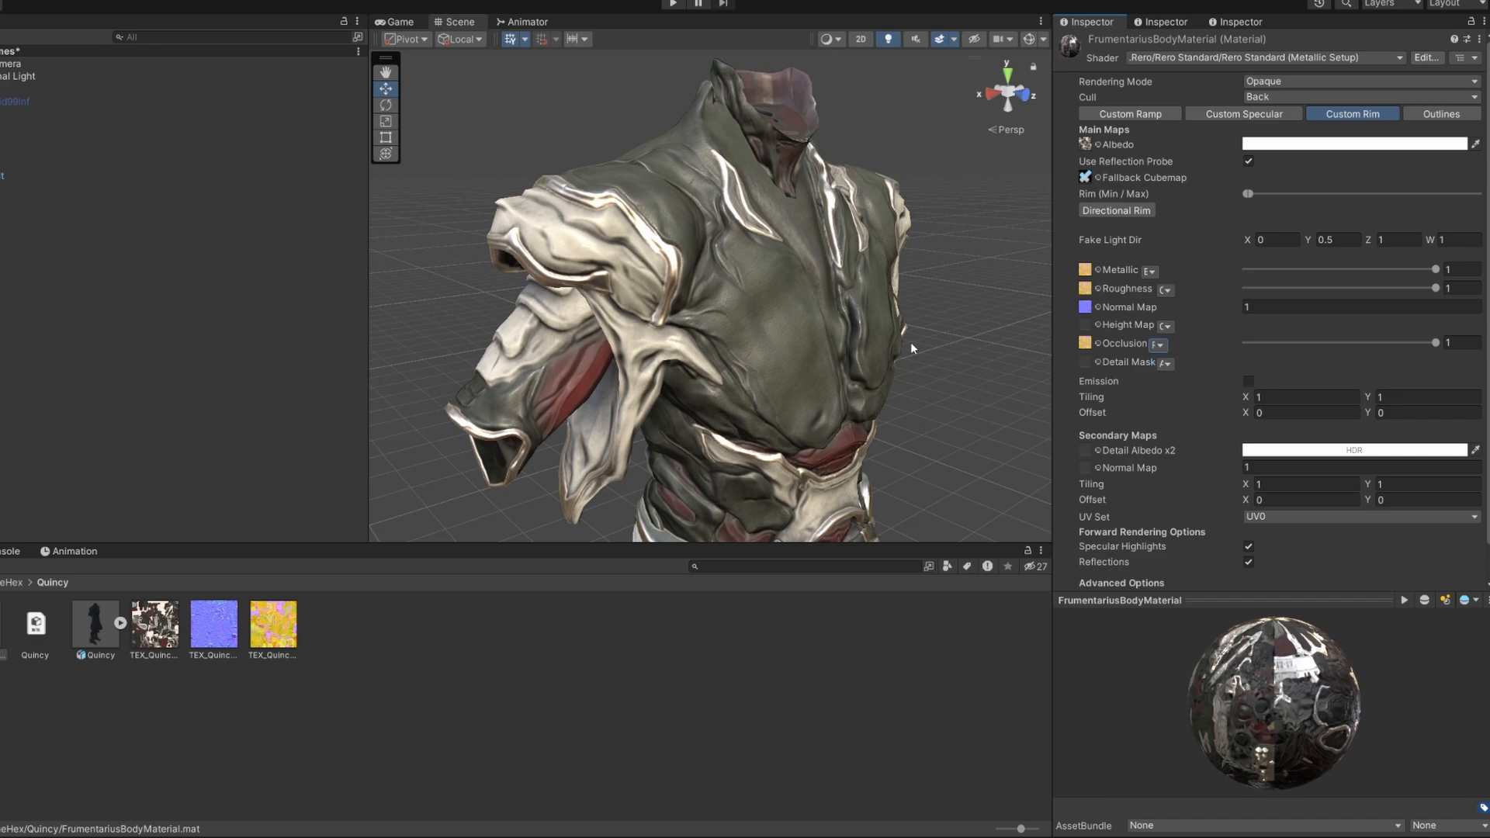
Enlarge the Scene view and examine the textured torso from different angles
{"action": "left_click_drag", "start_coordinate": [908, 333], "coordinate": [888, 346], "text": "alt"}
{"action": "right_click_drag", "start_coordinate": [887, 346], "coordinate": [861, 359]}
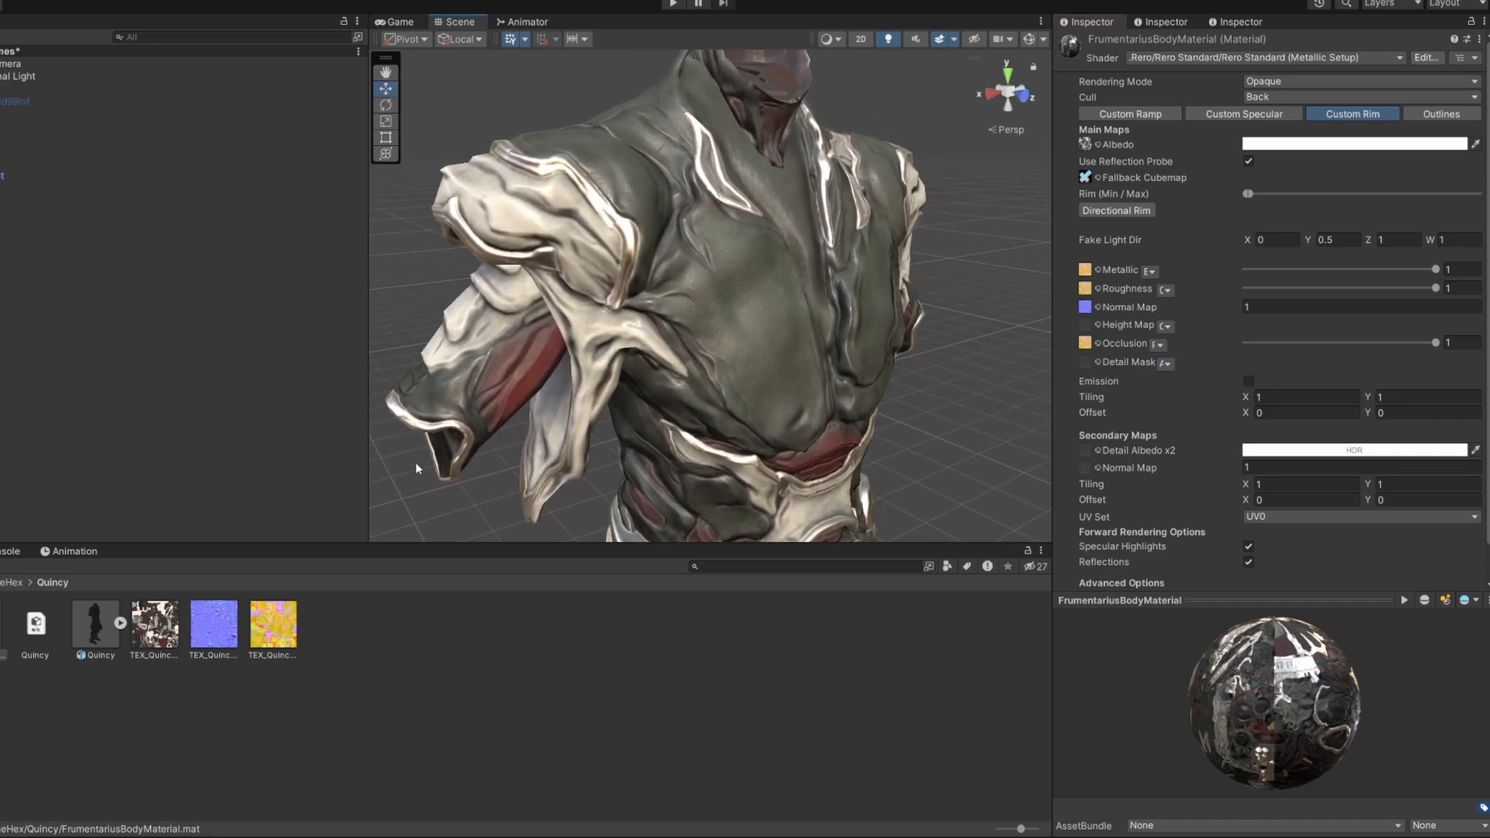
{"action": "left_click_drag", "start_coordinate": [368, 452], "coordinate": [156, 451]}
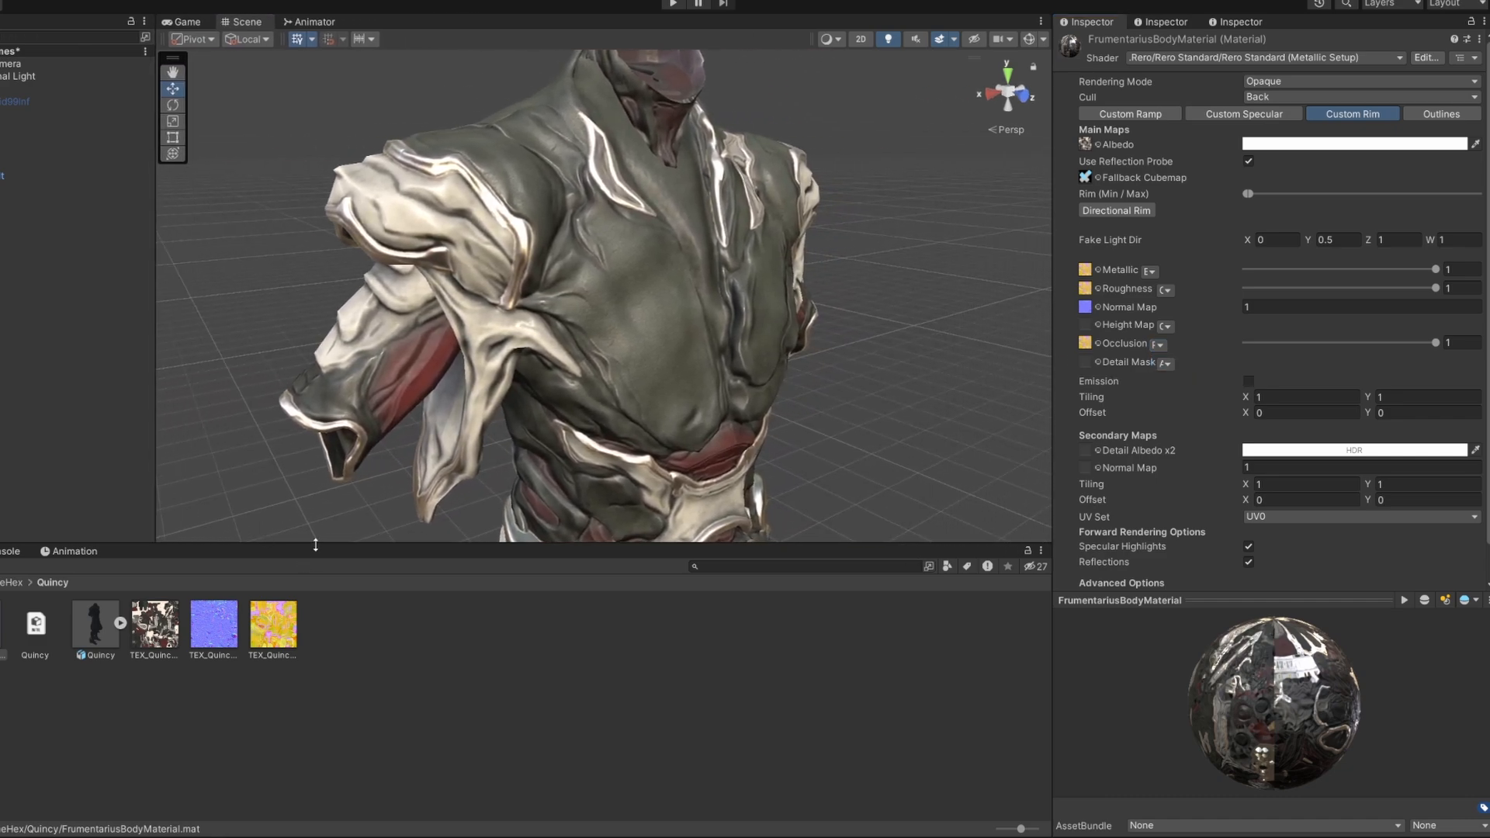
{"action": "left_click_drag", "start_coordinate": [466, 543], "coordinate": [466, 683]}
{"action": "left_click_drag", "start_coordinate": [469, 524], "coordinate": [439, 448], "text": "alt"}
{"action": "right_click_drag", "start_coordinate": [439, 447], "coordinate": [637, 388]}
{"action": "key", "text": "w"}
Deactivate the Quincy object in the scene and activate the Nyx99 avatar in its place
{"action": "left_click", "coordinate": [28, 163]}
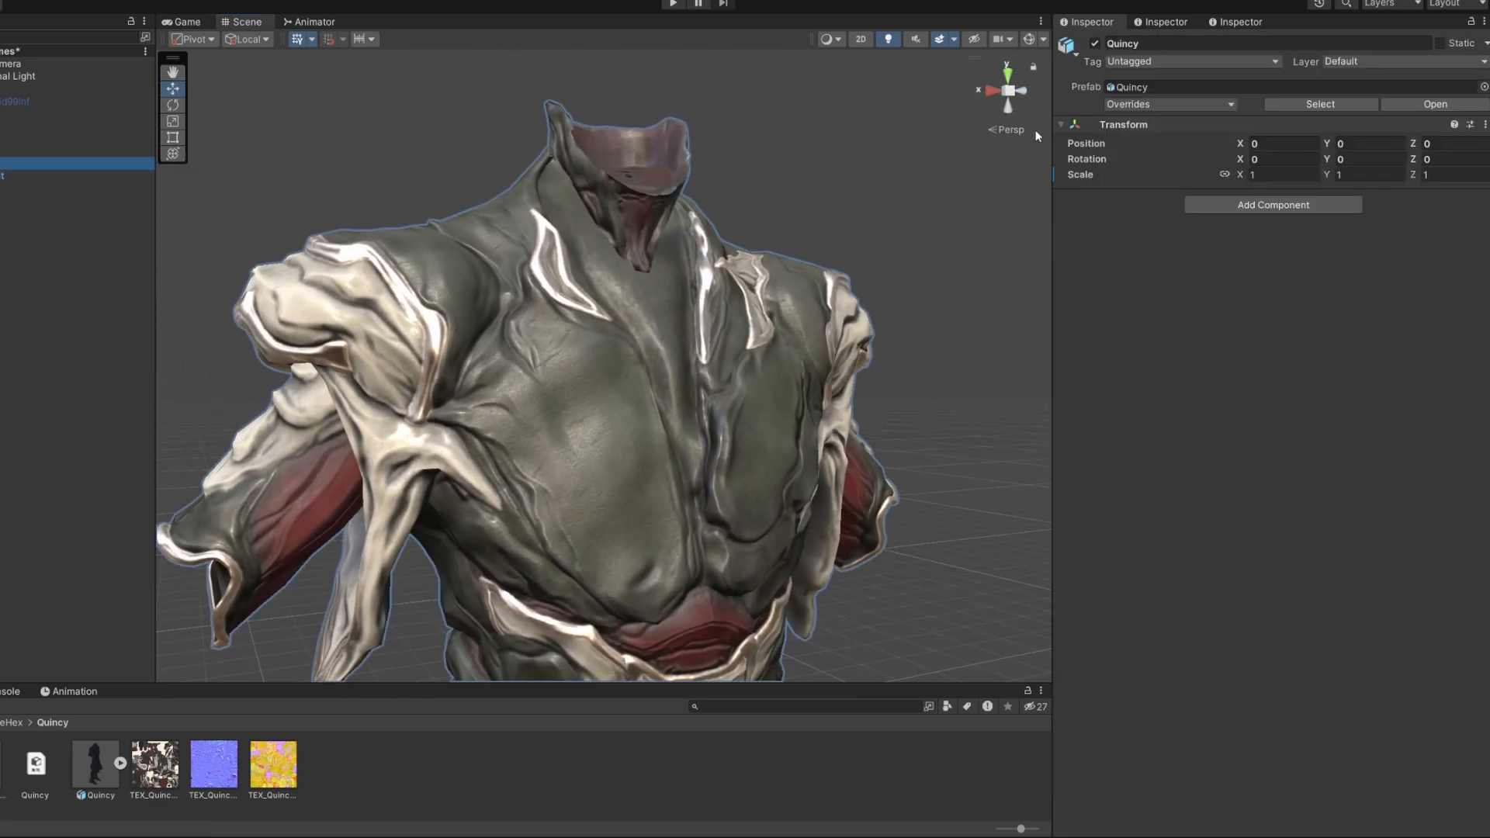
{"action": "left_click", "coordinate": [1094, 44]}
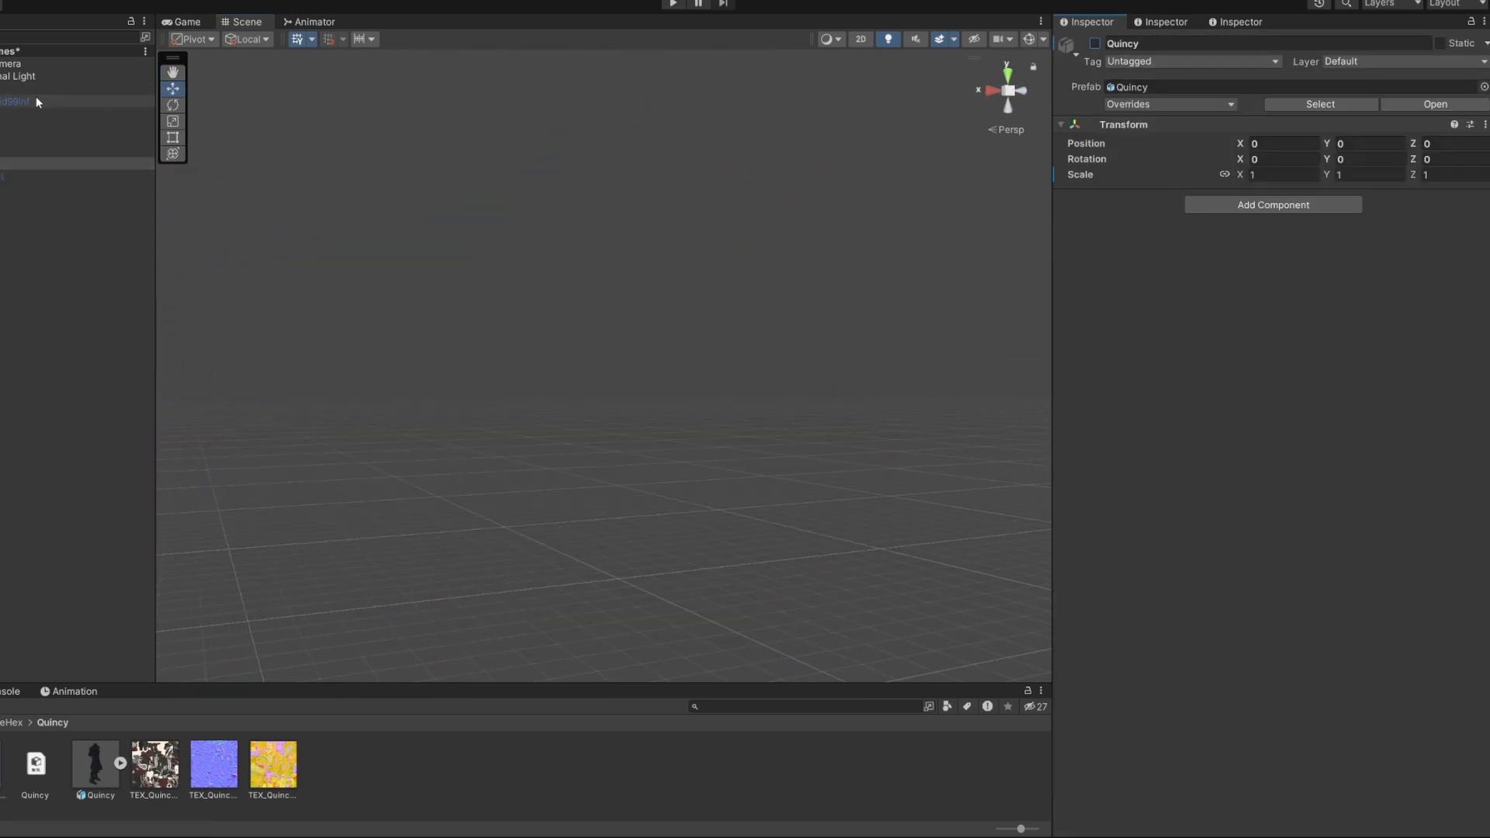
{"action": "left_click", "coordinate": [21, 115]}
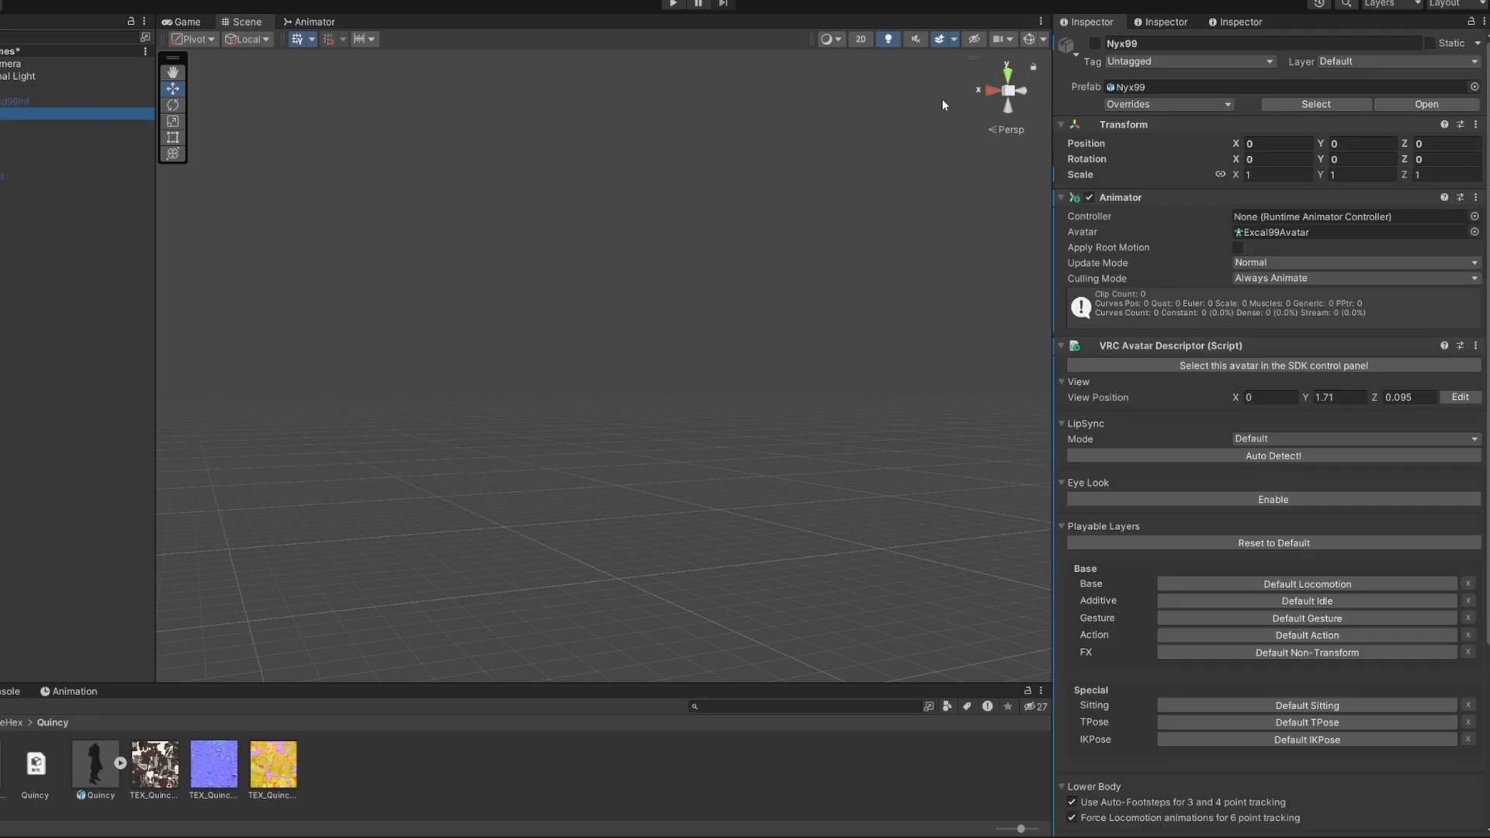
{"action": "left_click", "coordinate": [1095, 44]}
Examine the Nyx99 avatar's head and upper body up close, and deactivate the avatar again
{"action": "left_click", "coordinate": [834, 253]}
{"action": "right_click_drag", "start_coordinate": [835, 253], "coordinate": [899, 248]}
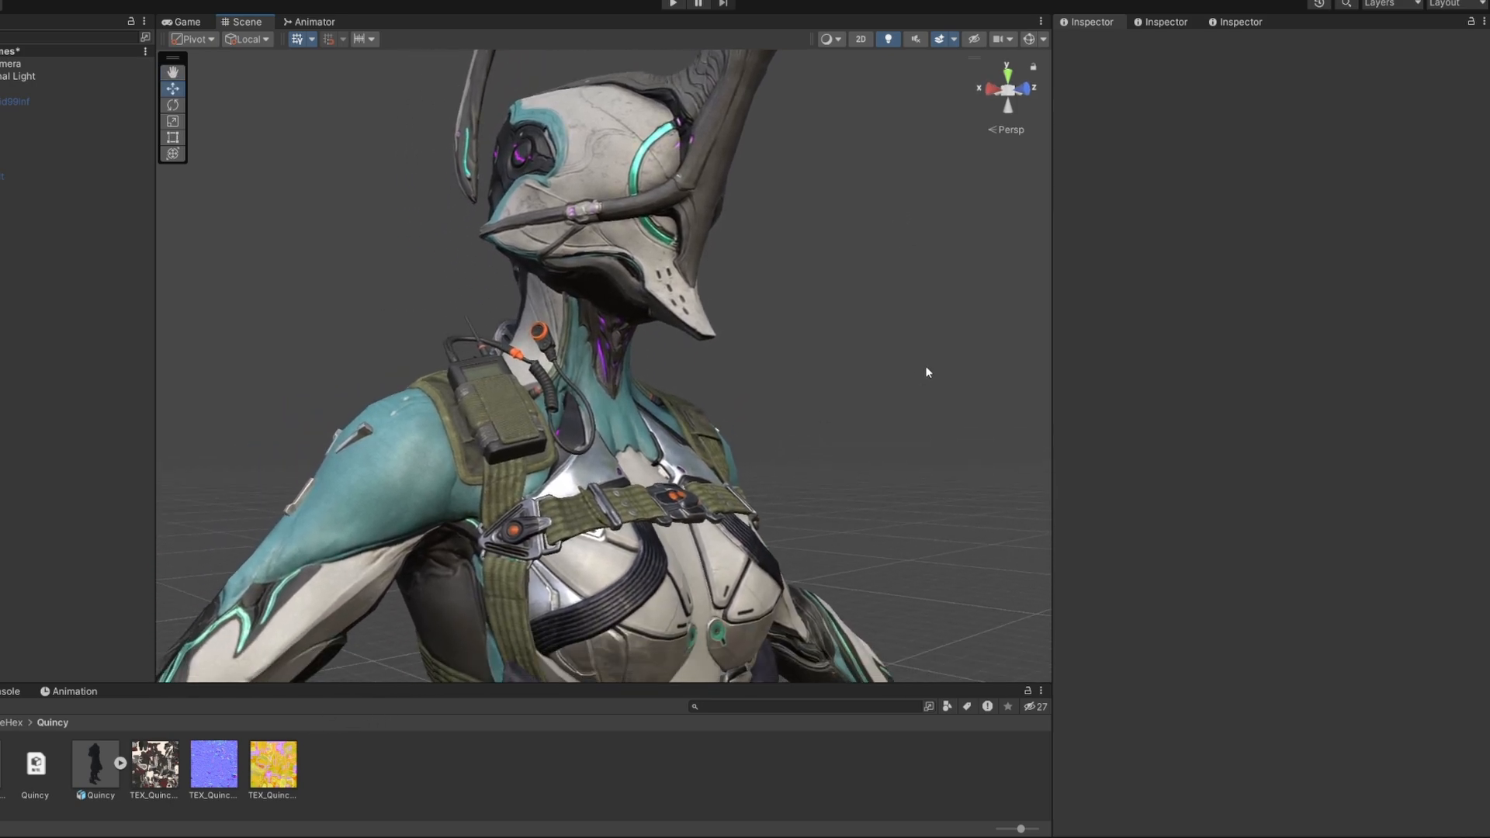
{"action": "right_click_drag", "start_coordinate": [925, 371], "coordinate": [913, 342]}
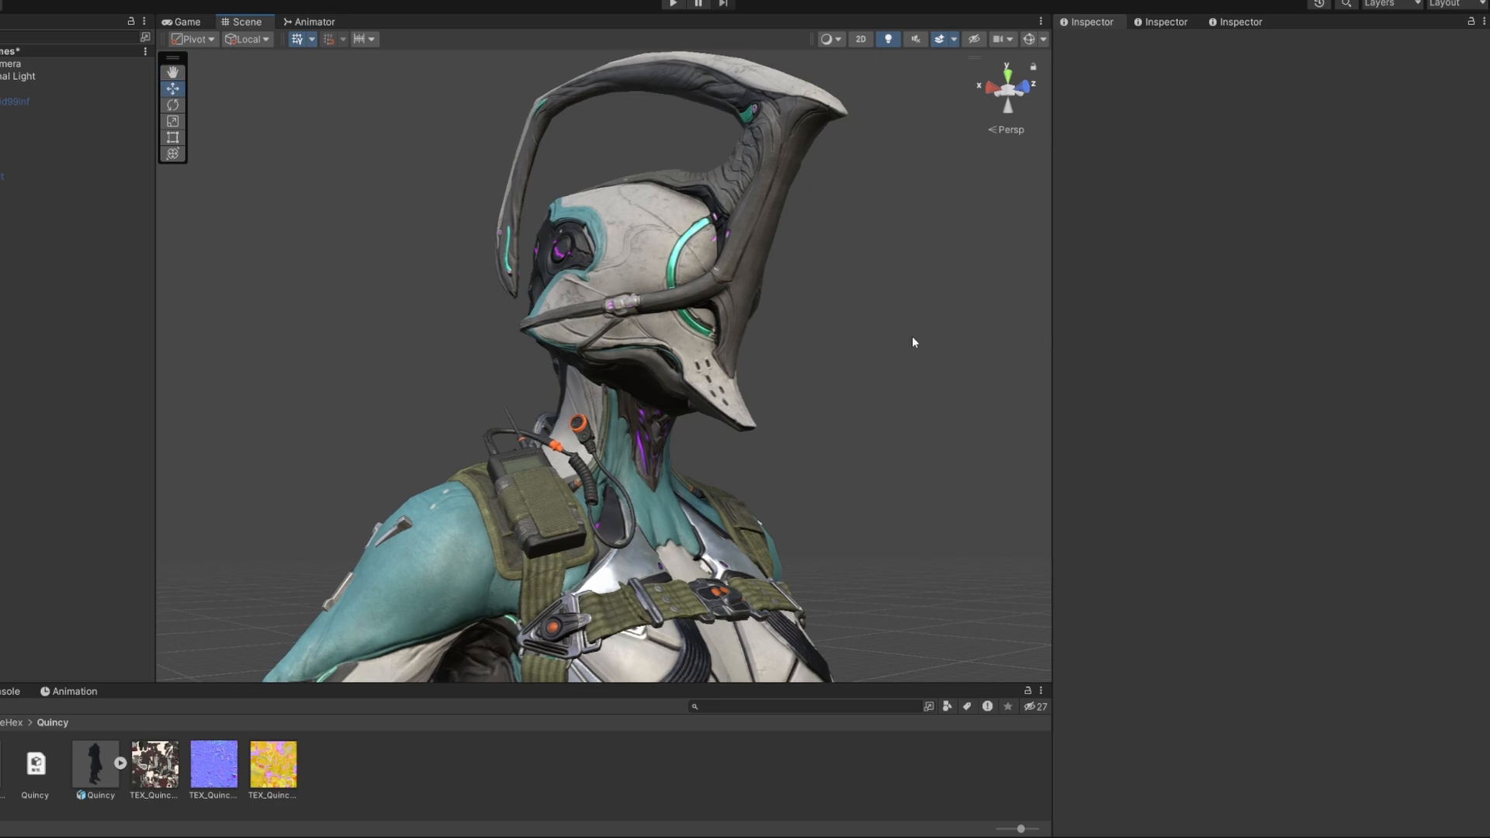
{"action": "left_click", "coordinate": [23, 112]}
{"action": "left_click", "coordinate": [1092, 43]}
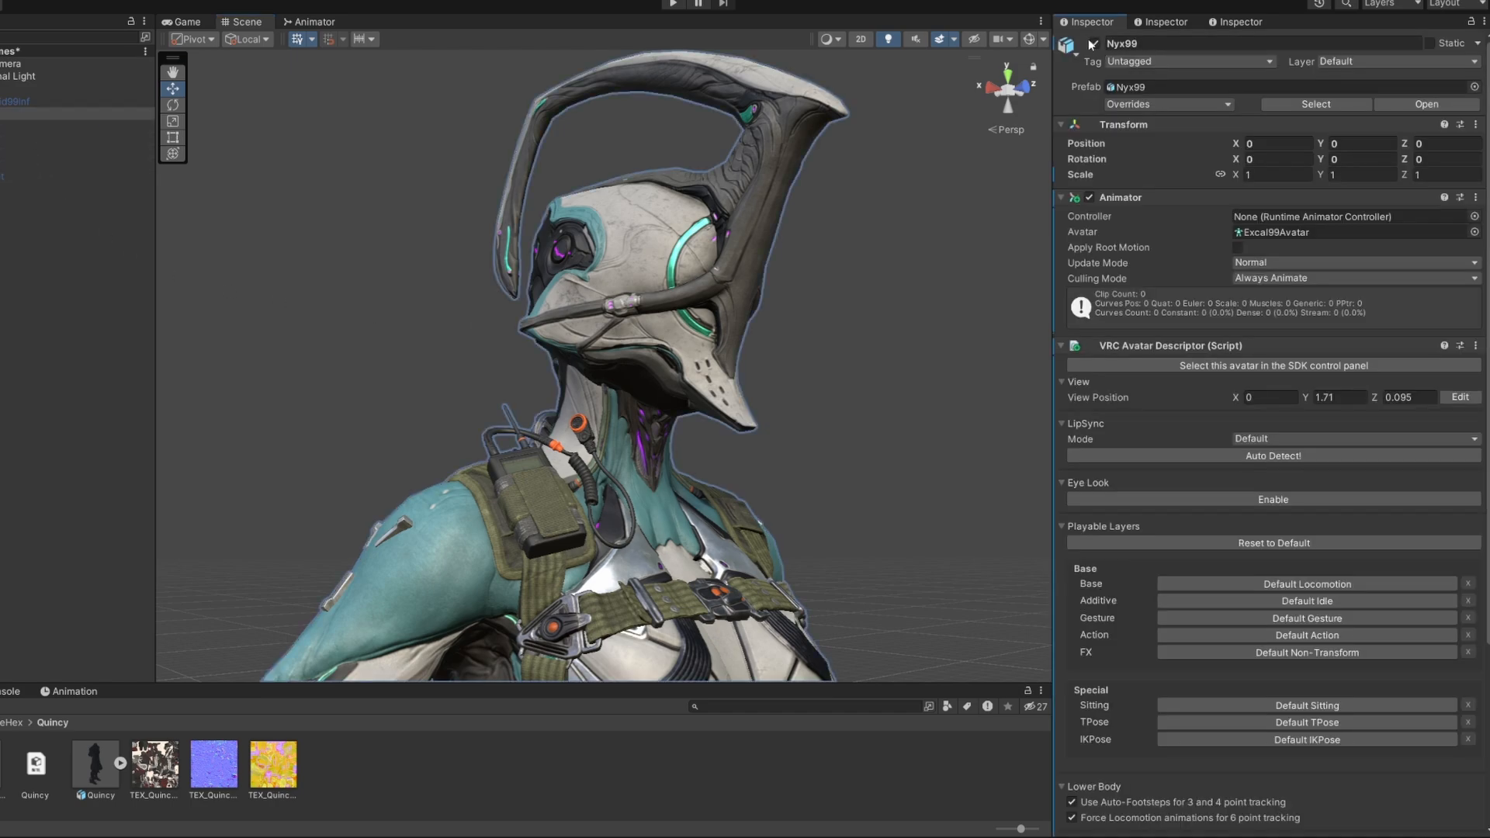